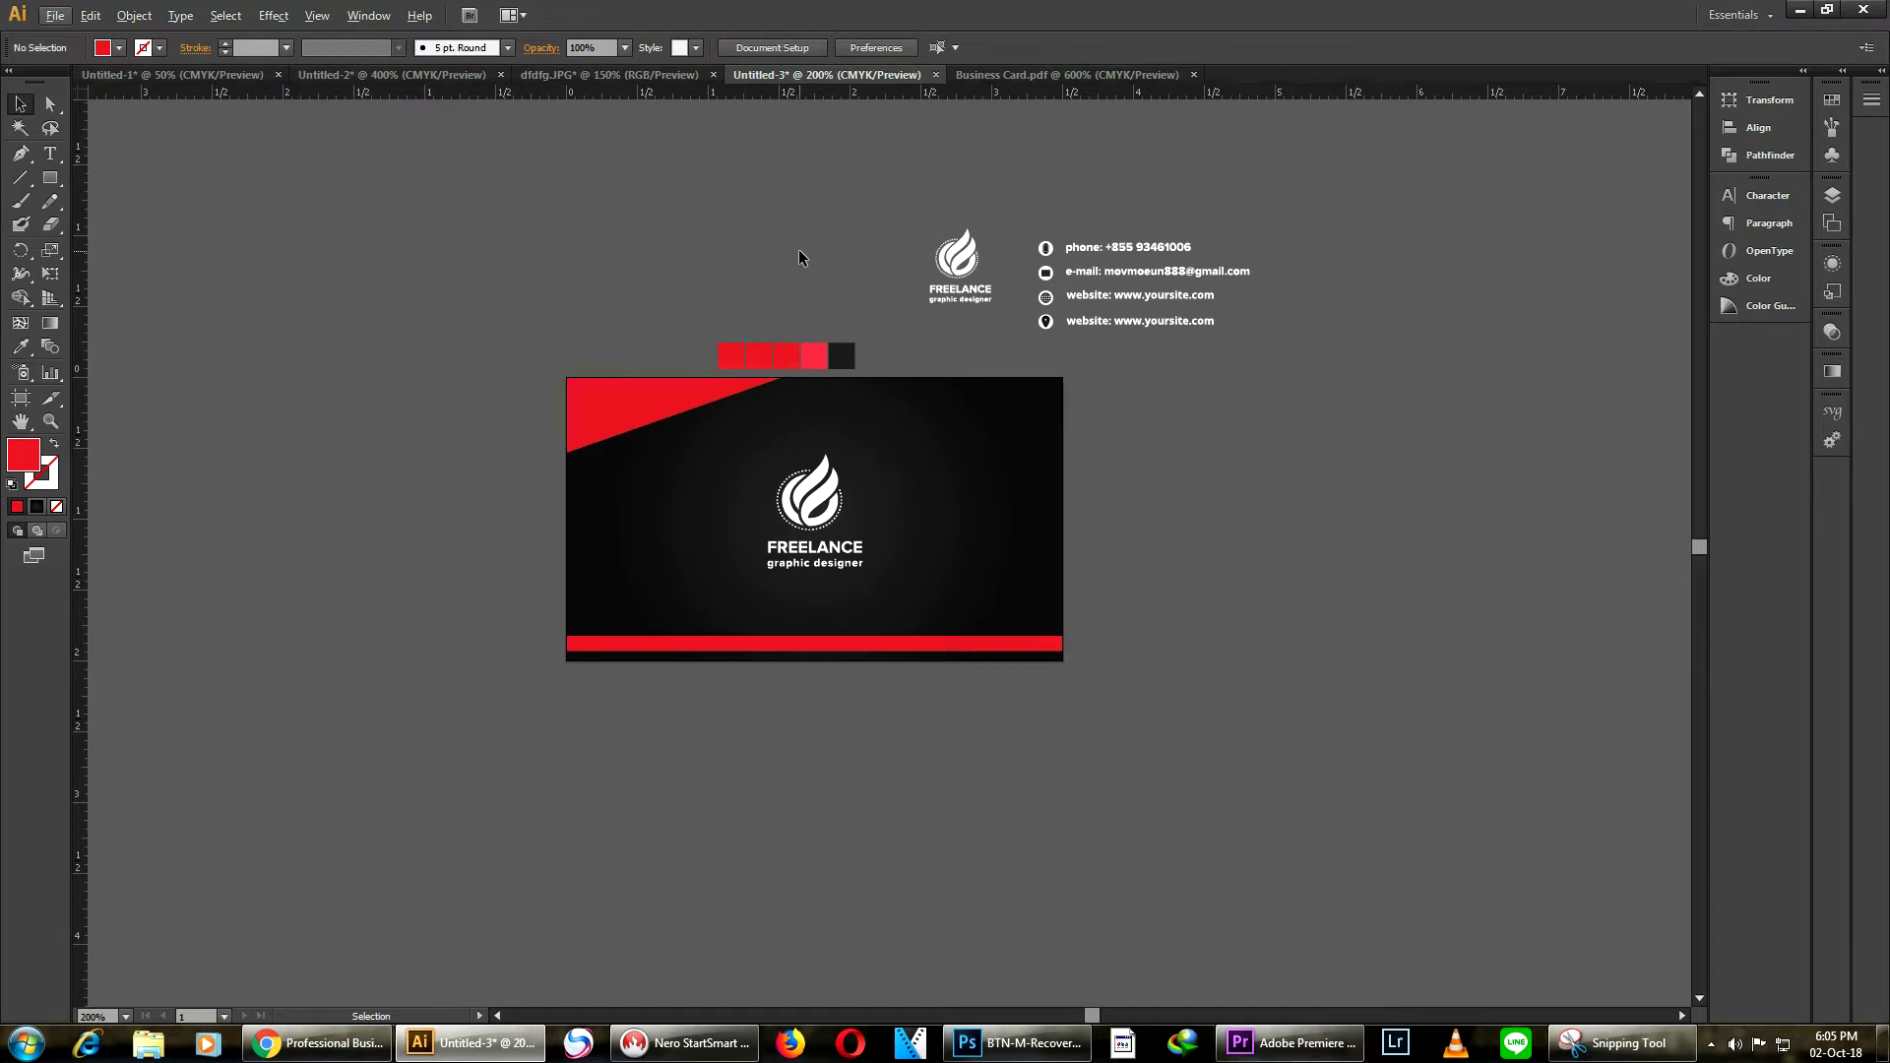
Duplicate the business card artboard to the right with the Artboard tool
scroll(789, 290, "up", 2)
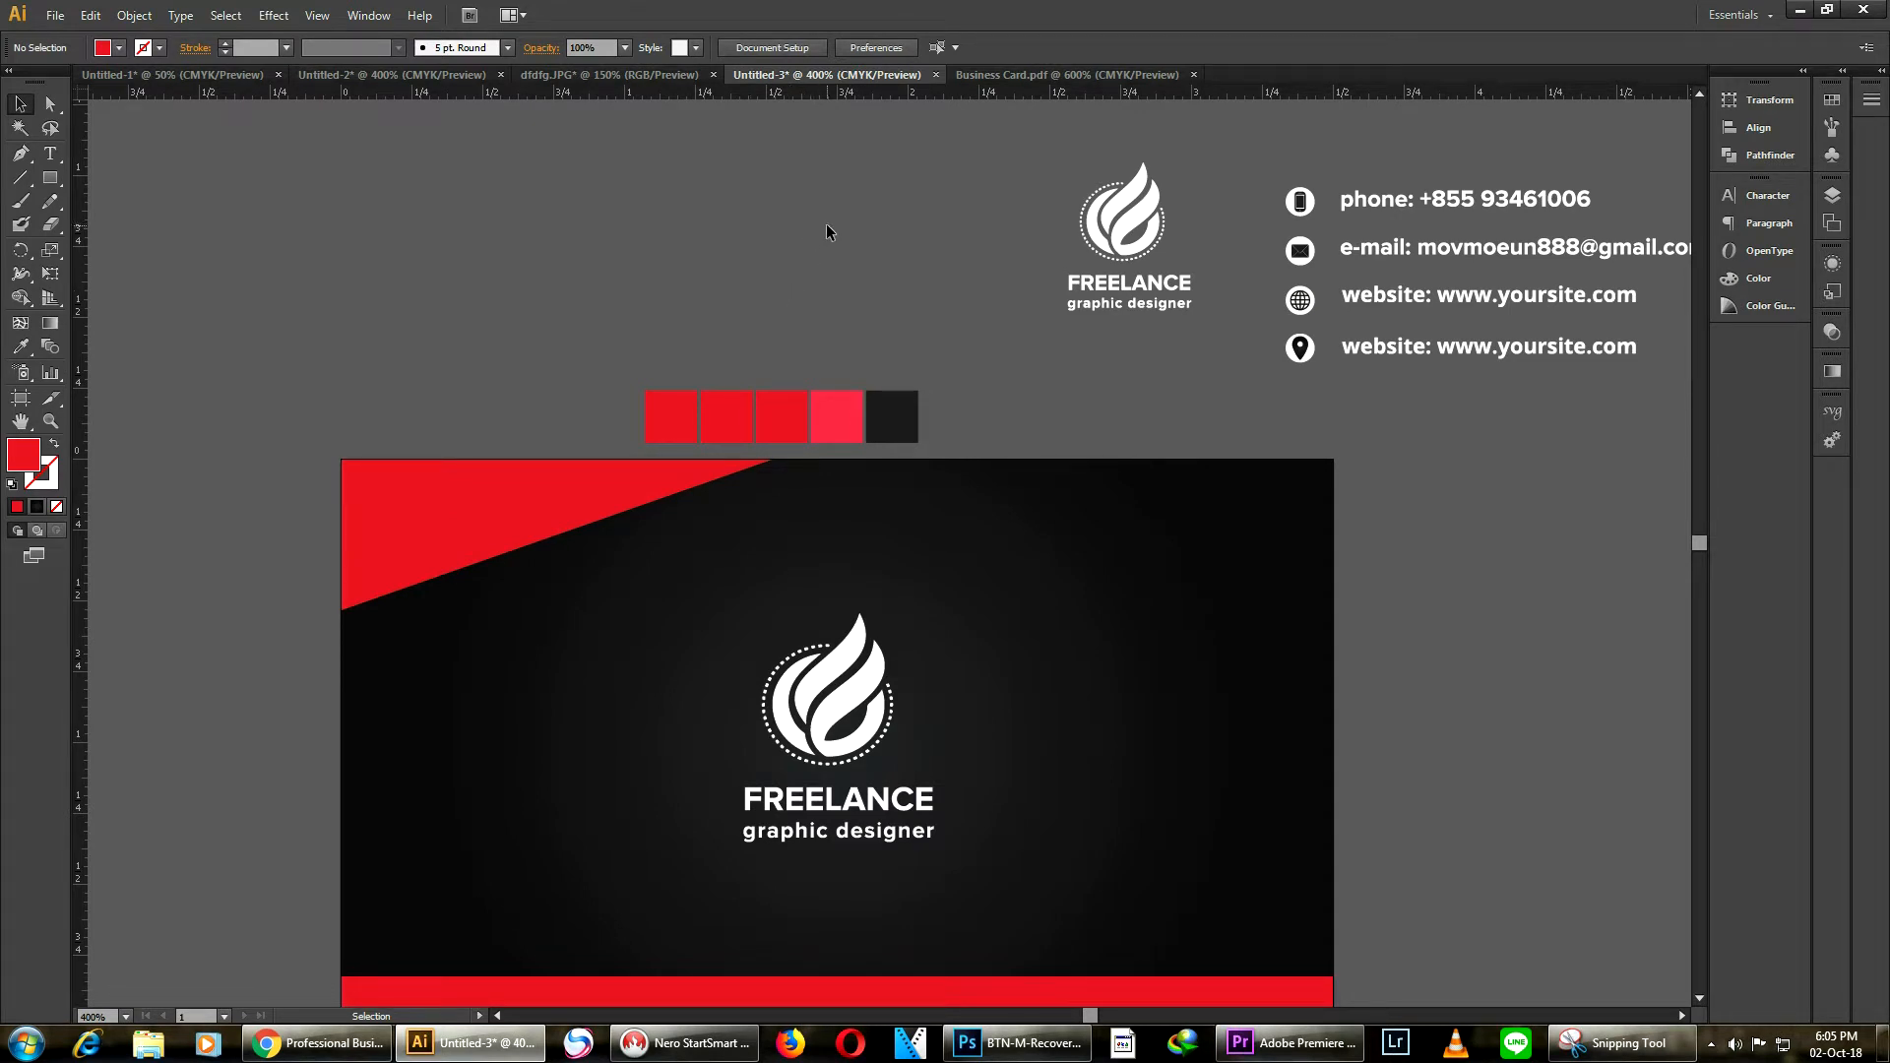
scroll(816, 237, "down", 2)
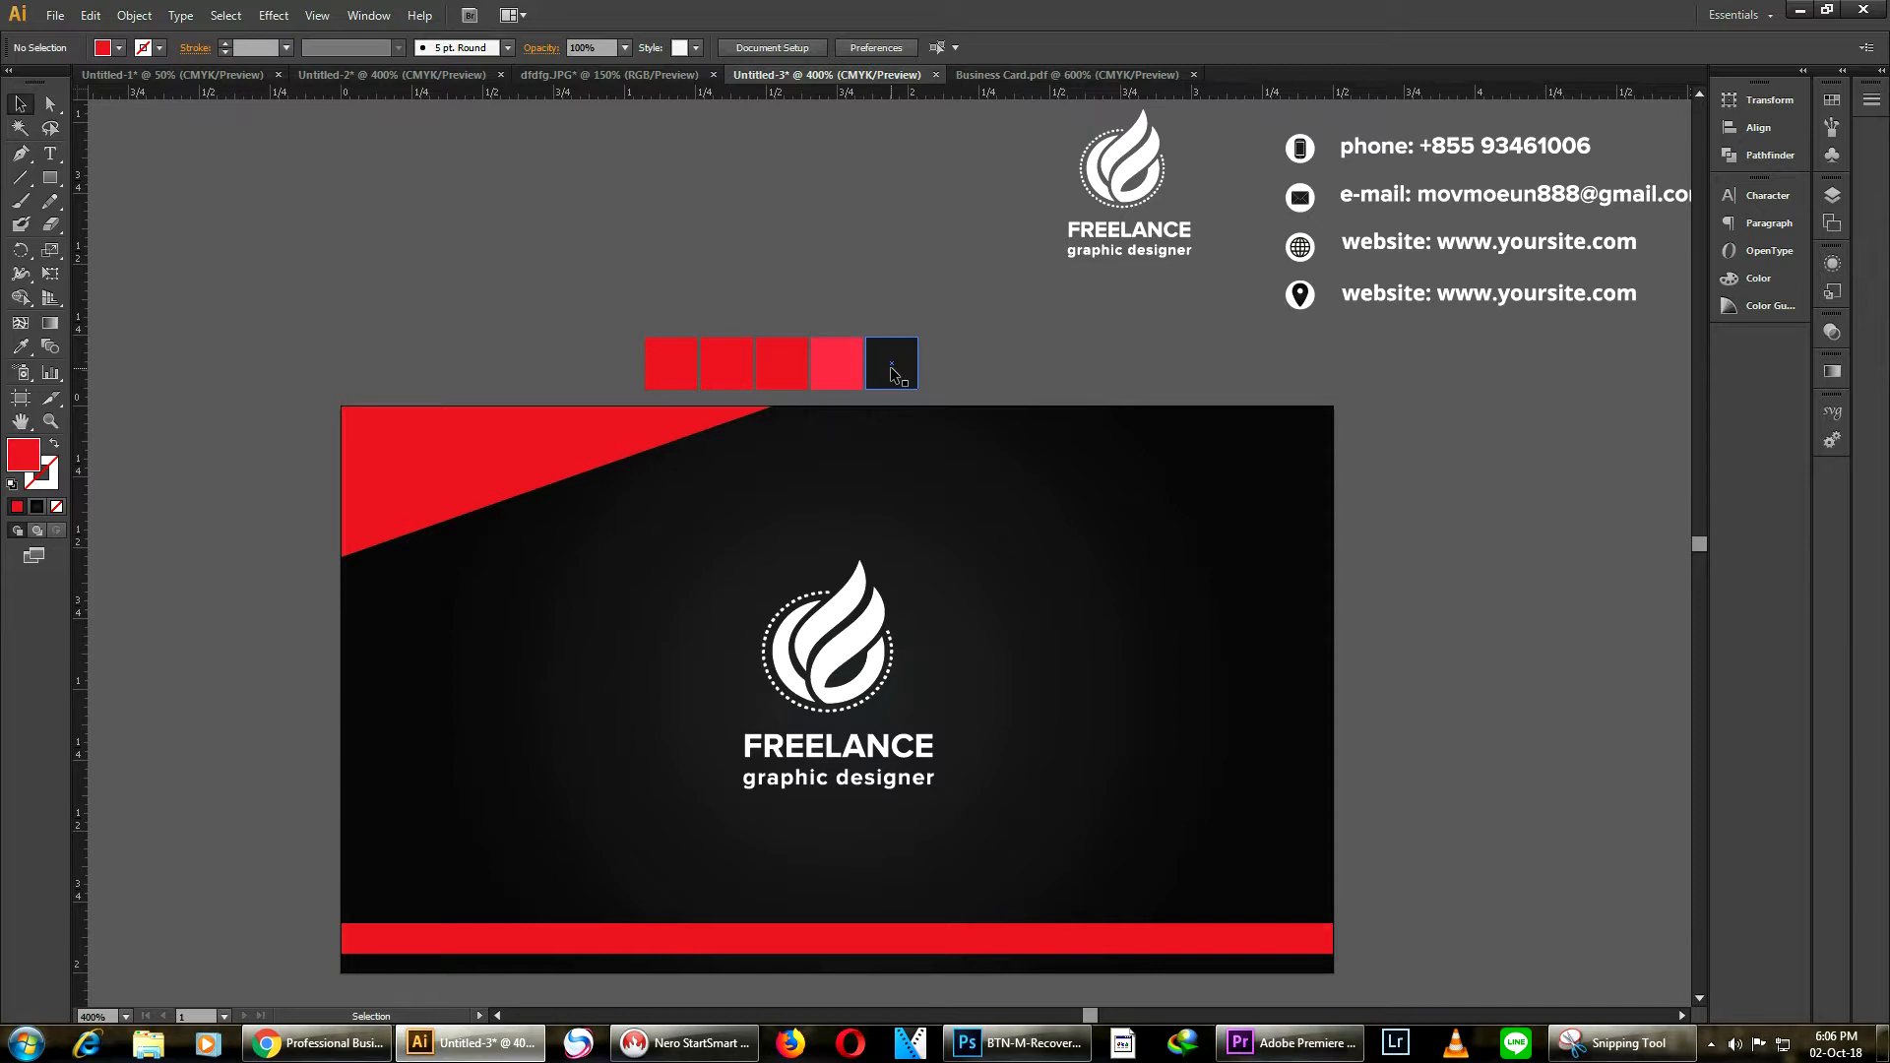
scroll(888, 341, "down", 1)
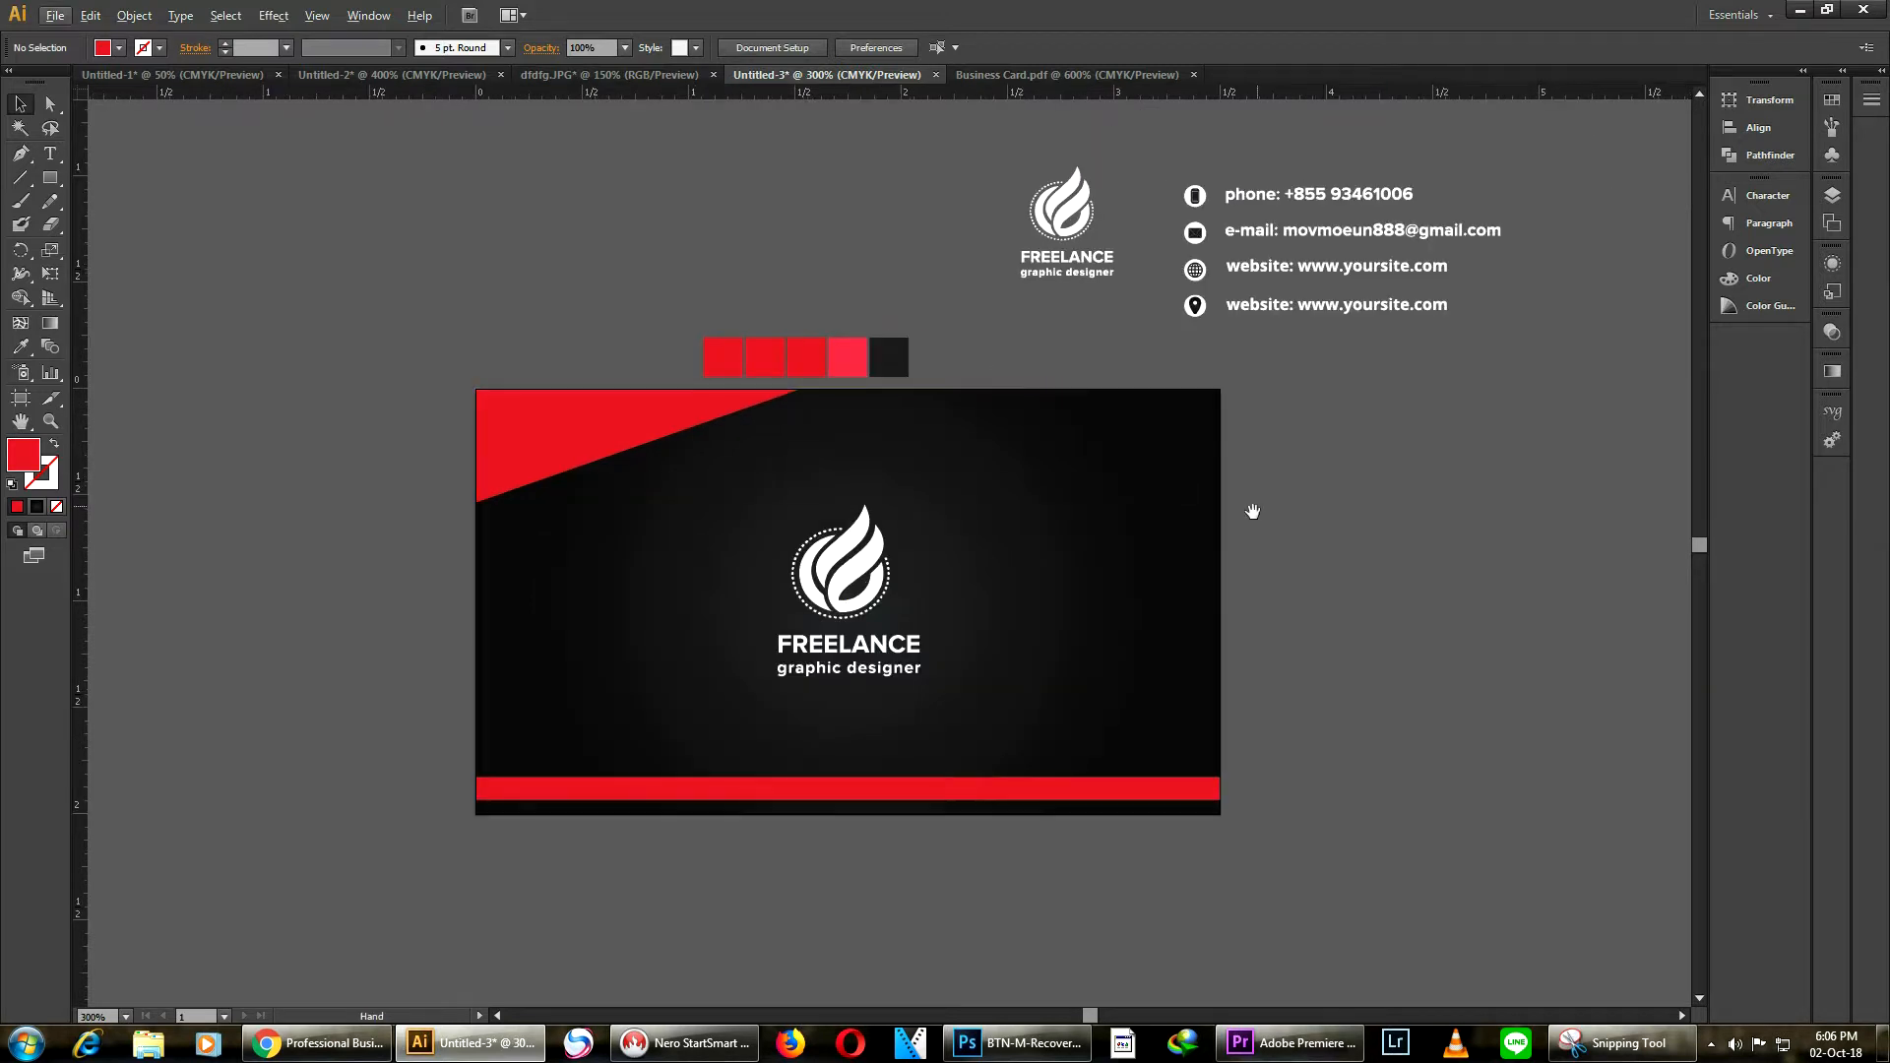
left_click_drag(1247, 511, 1163, 464)
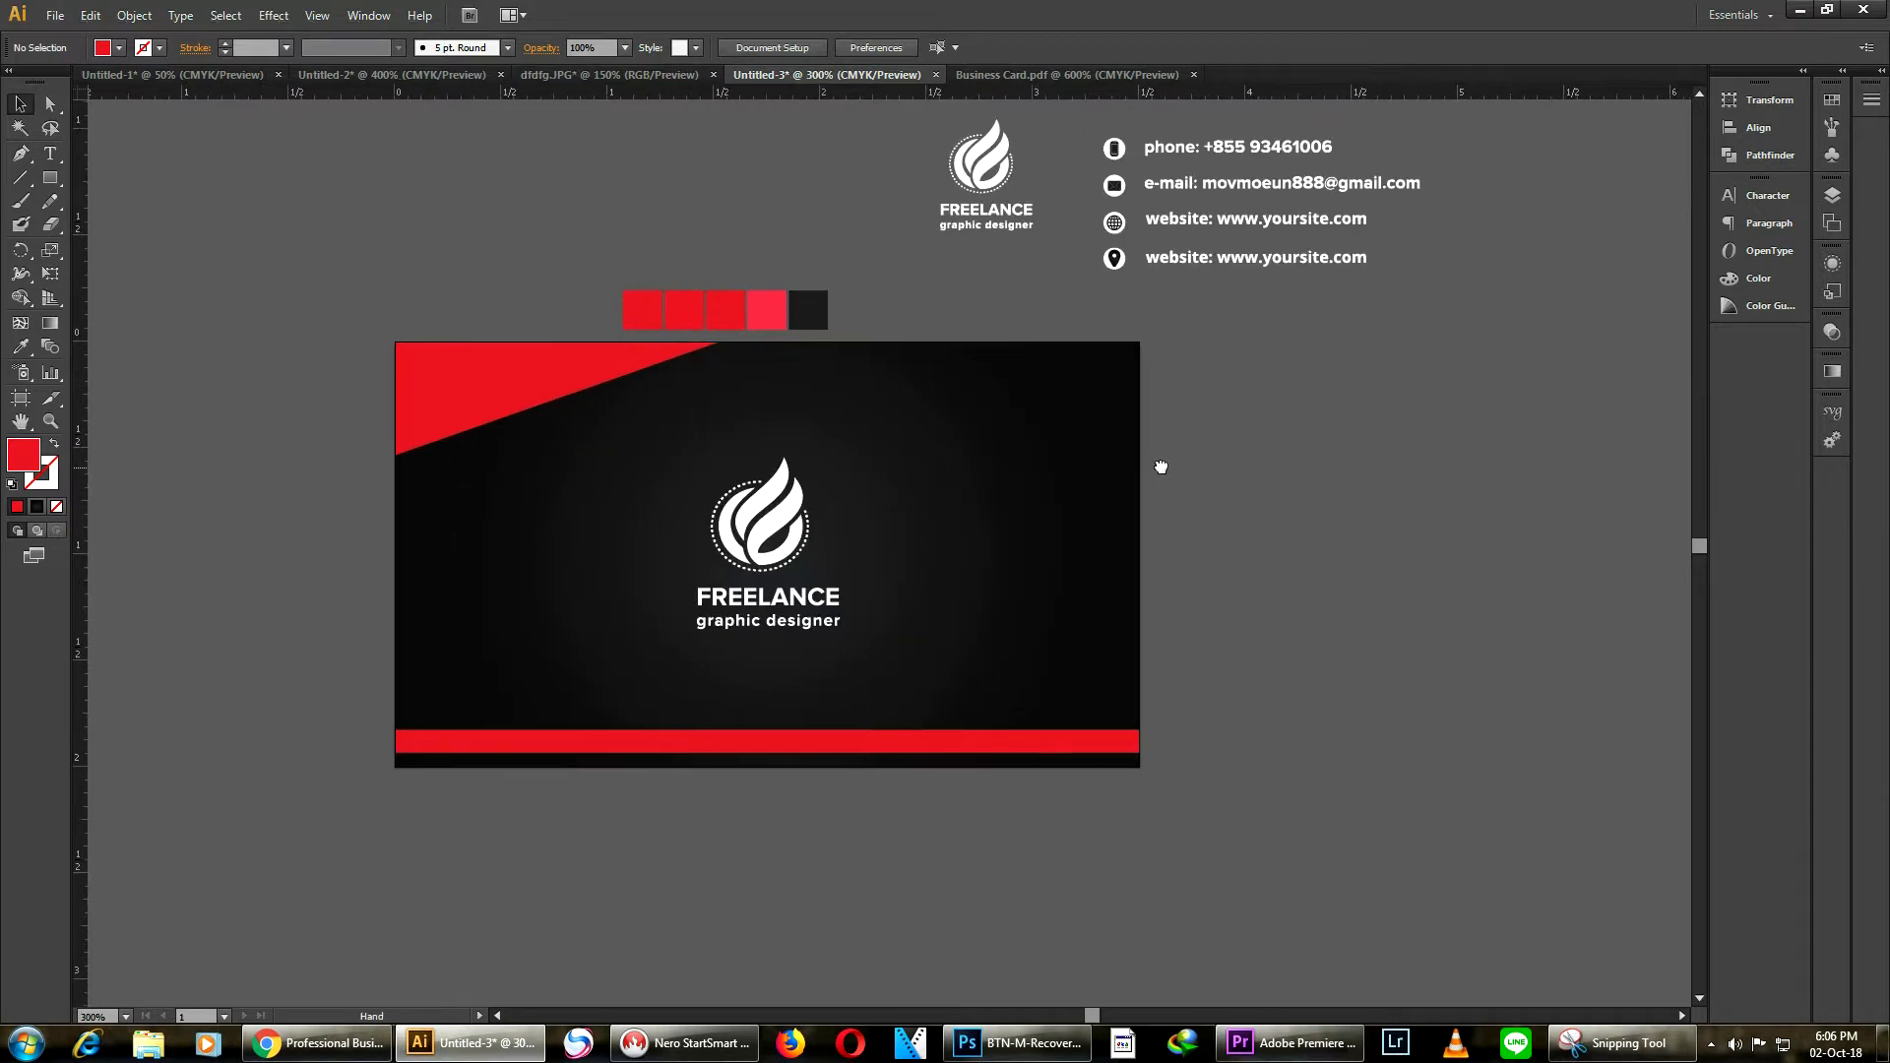
left_click(19, 398)
left_click_drag(1096, 548, 1531, 560)
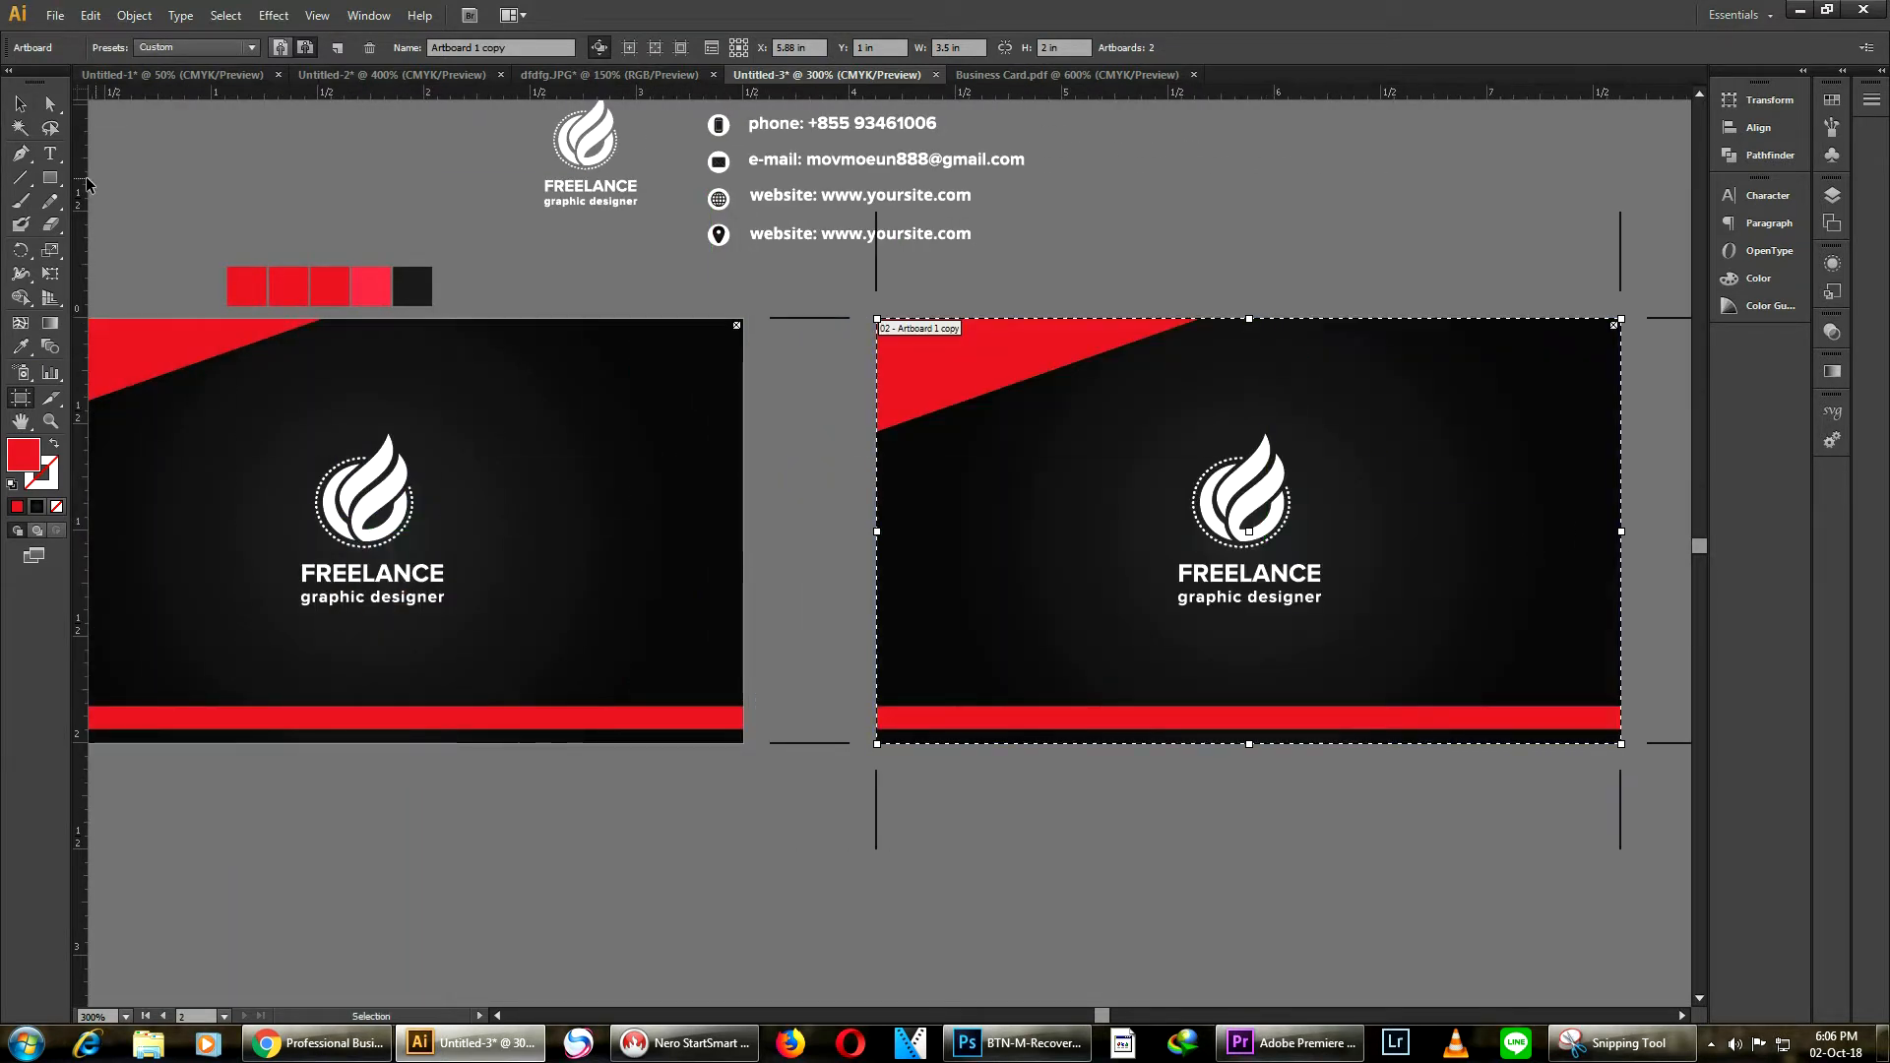
Delete the red bar along the bottom of the copied card
left_click(41, 105)
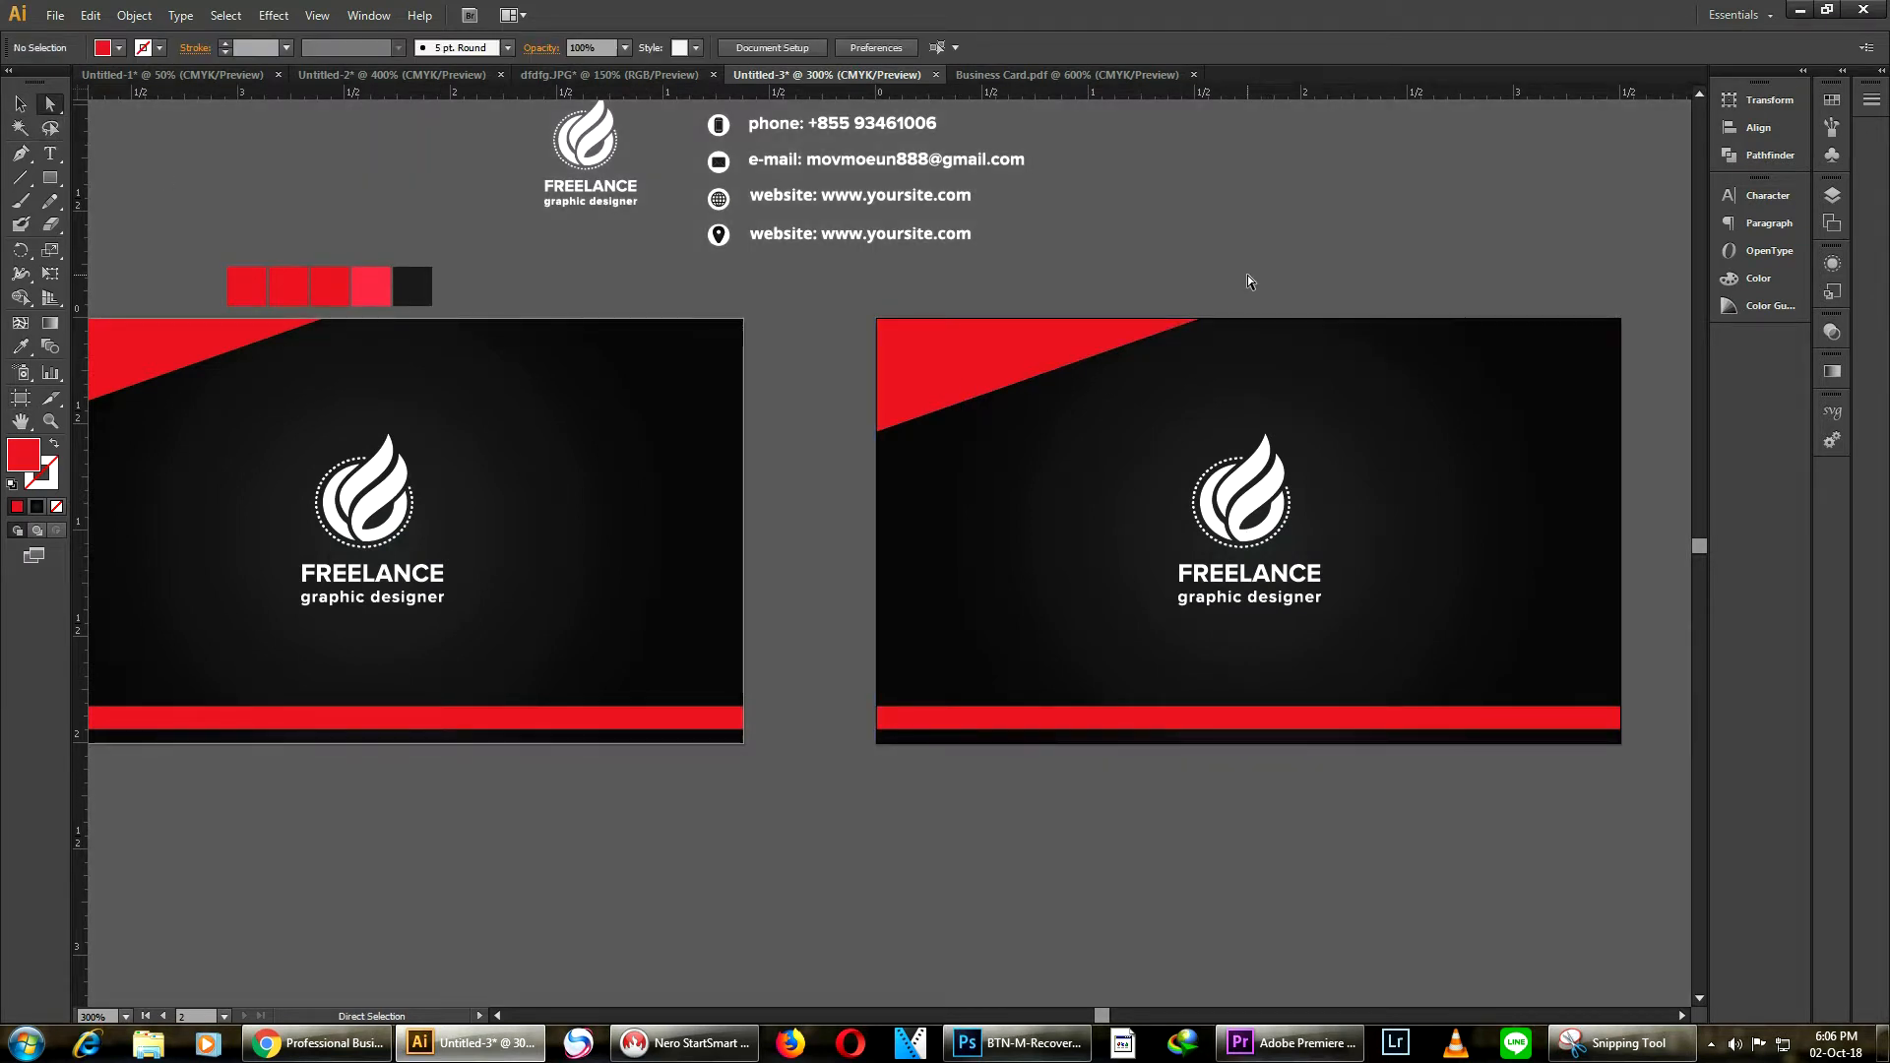
left_click(987, 383)
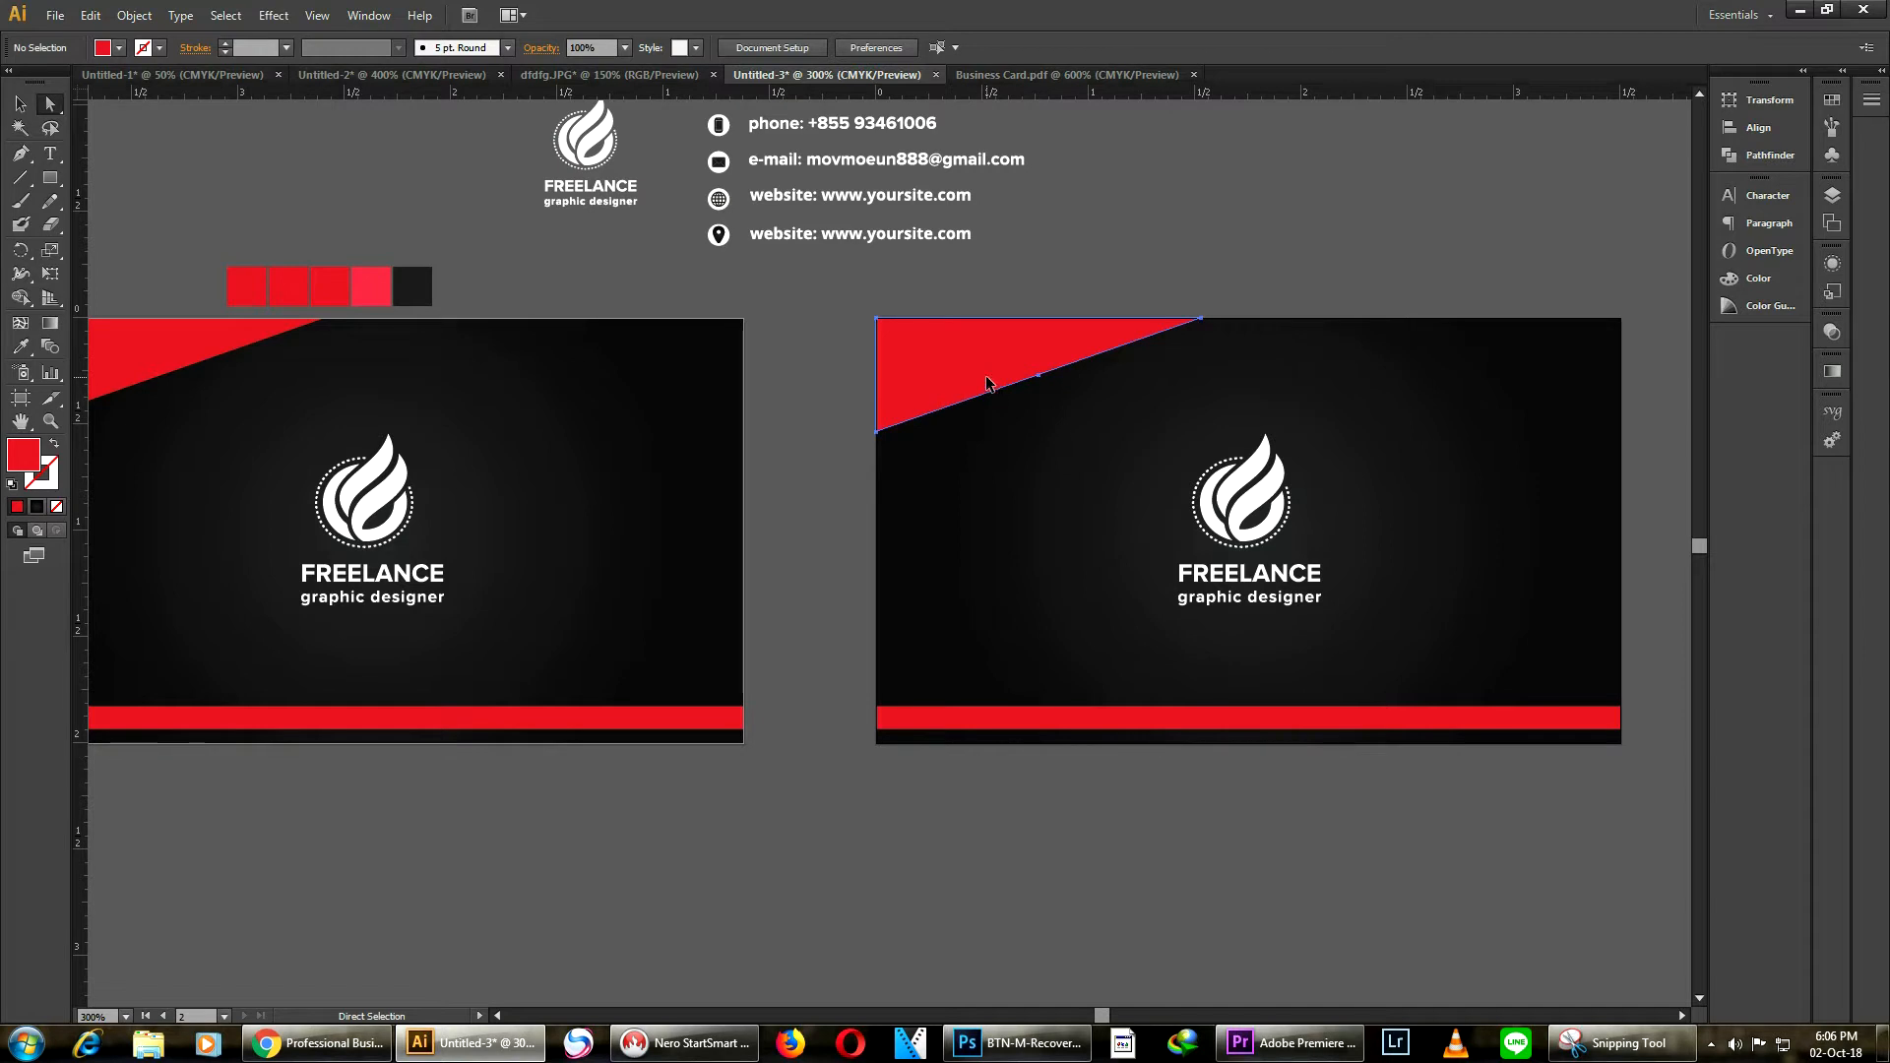
left_click(990, 718)
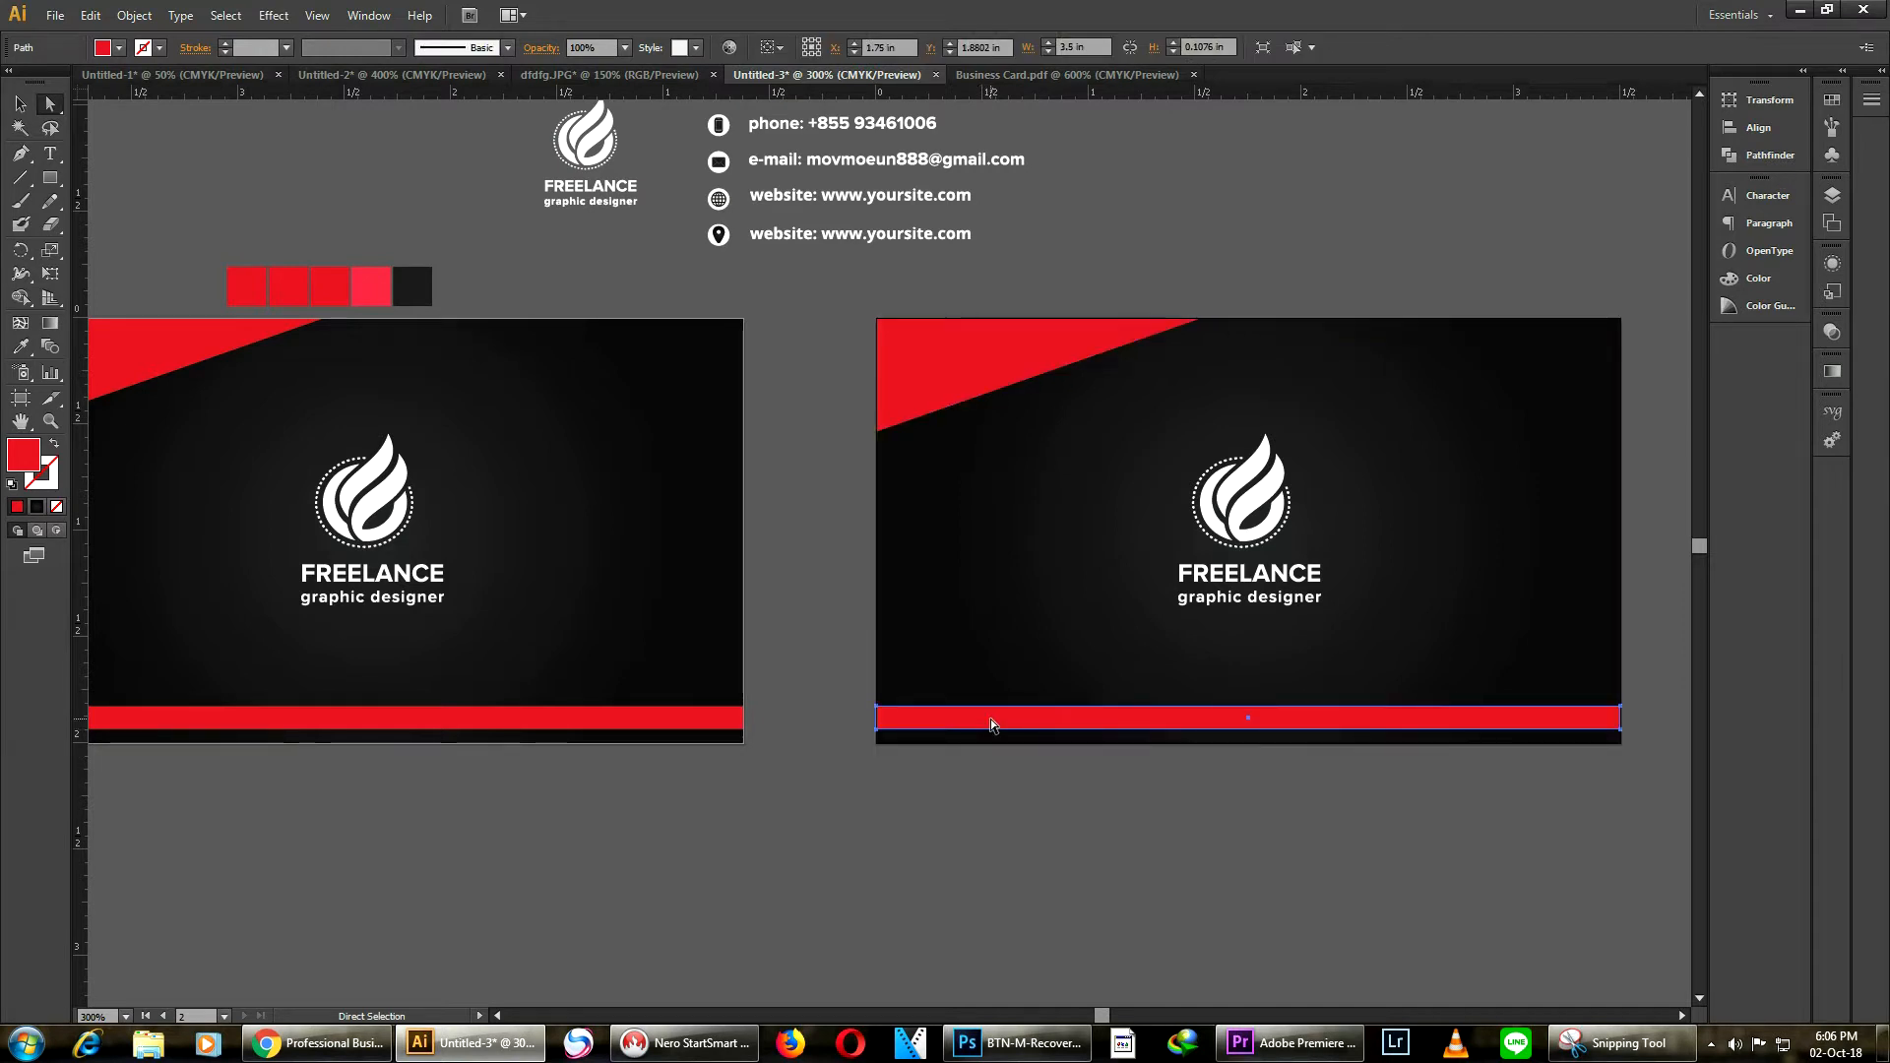
key("Delete")
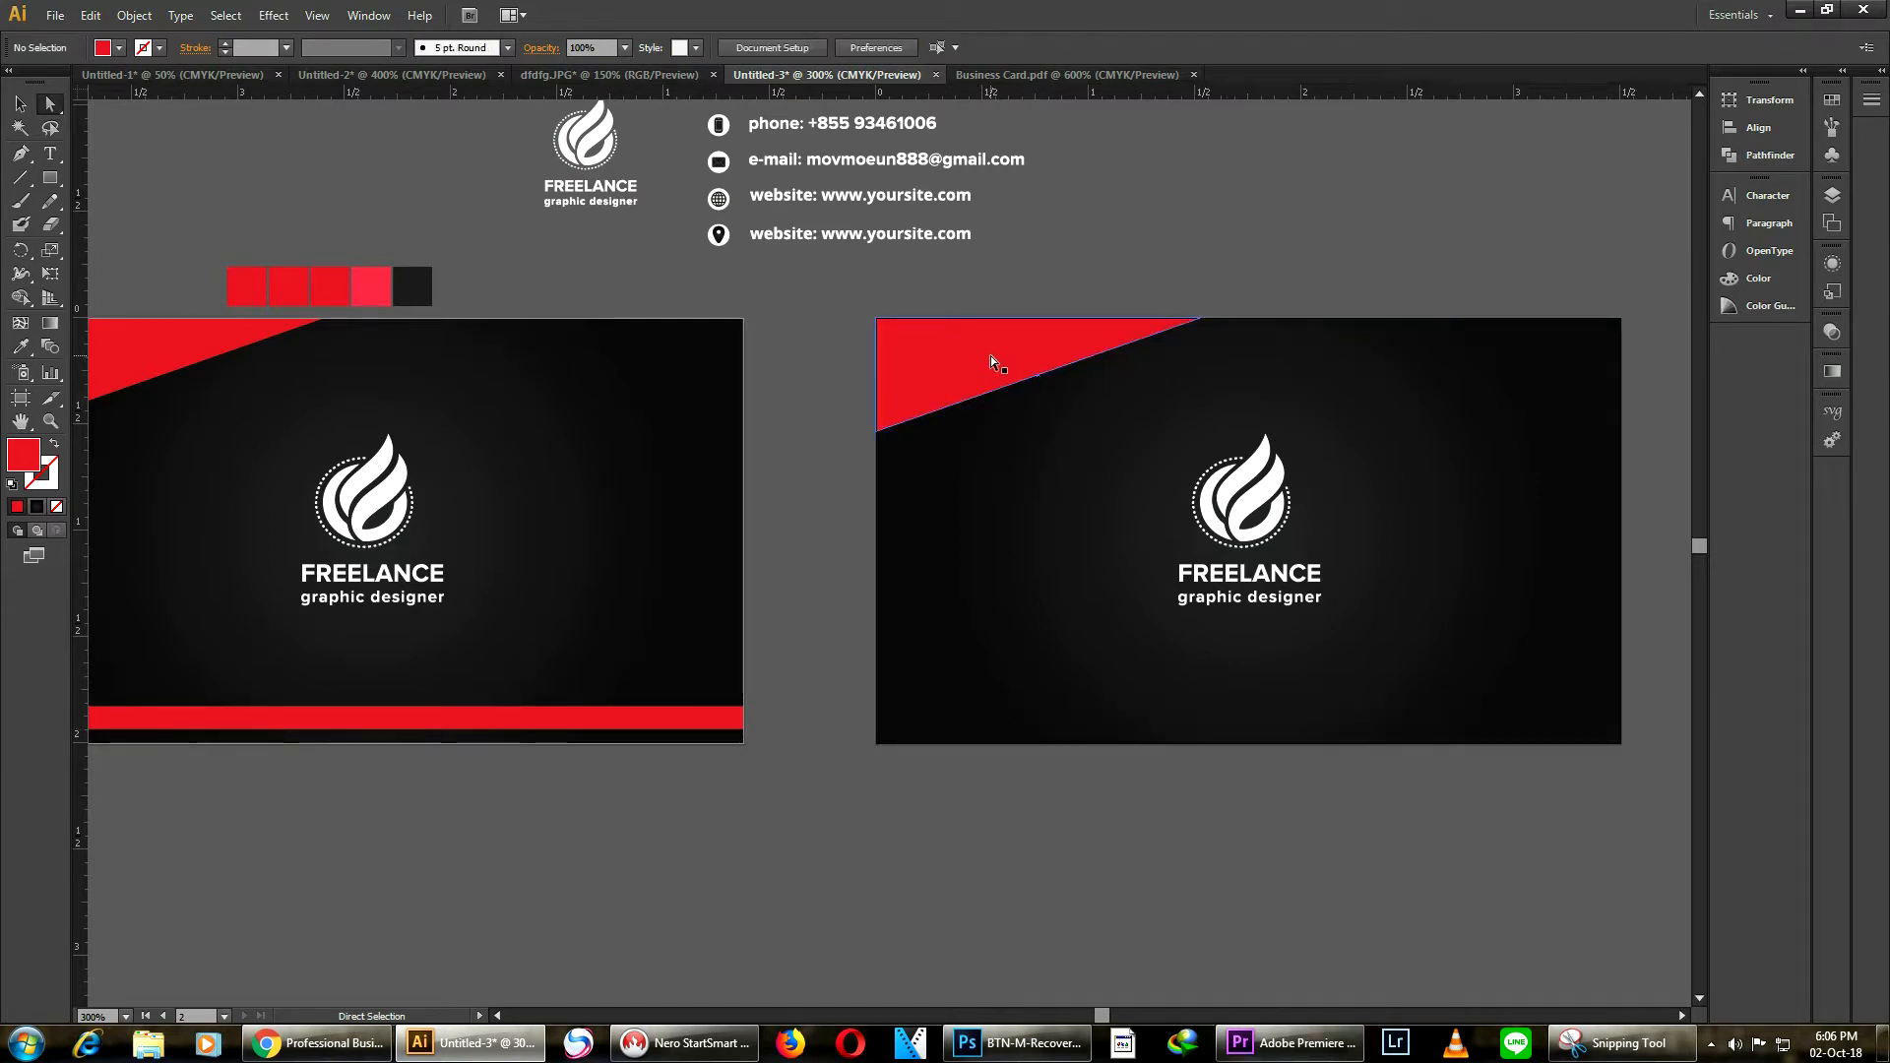
Move the top red triangle's lower-left anchor down the card's left edge to about 0.76 in
left_click(50, 178)
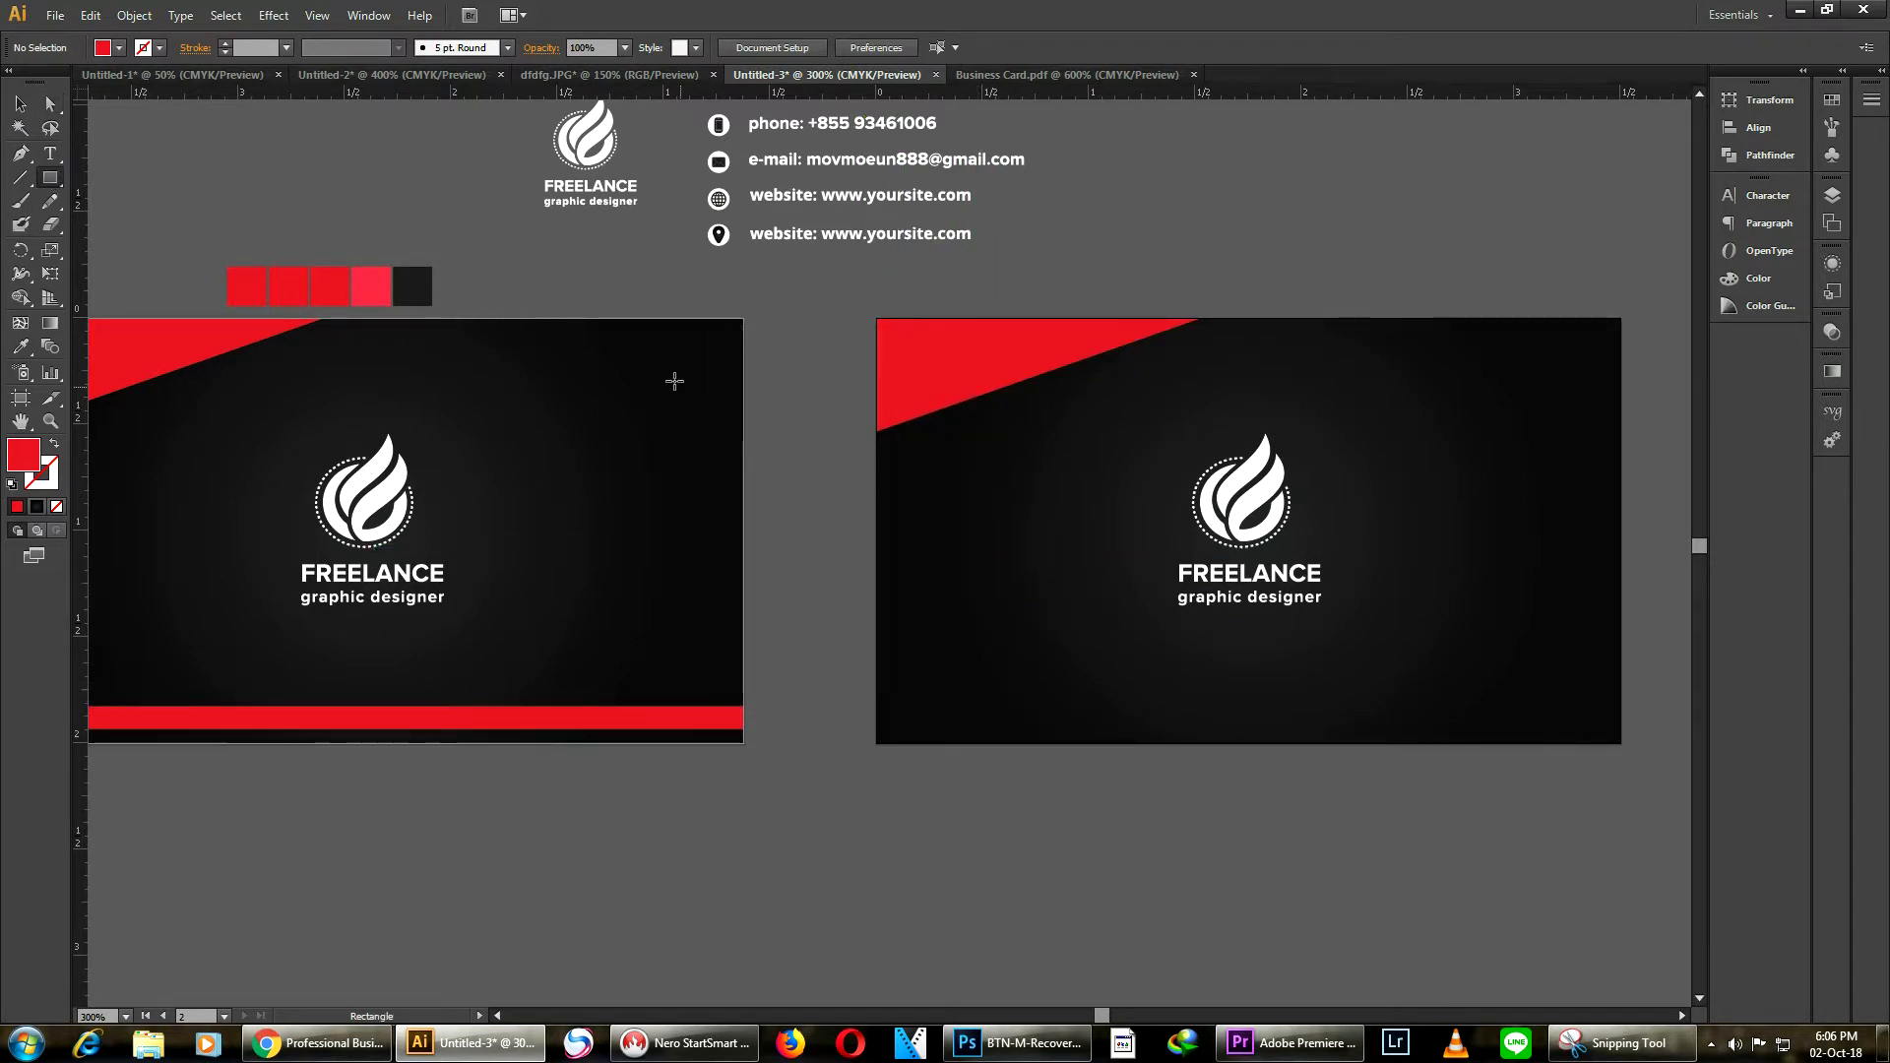
left_click(50, 103)
left_click(913, 417)
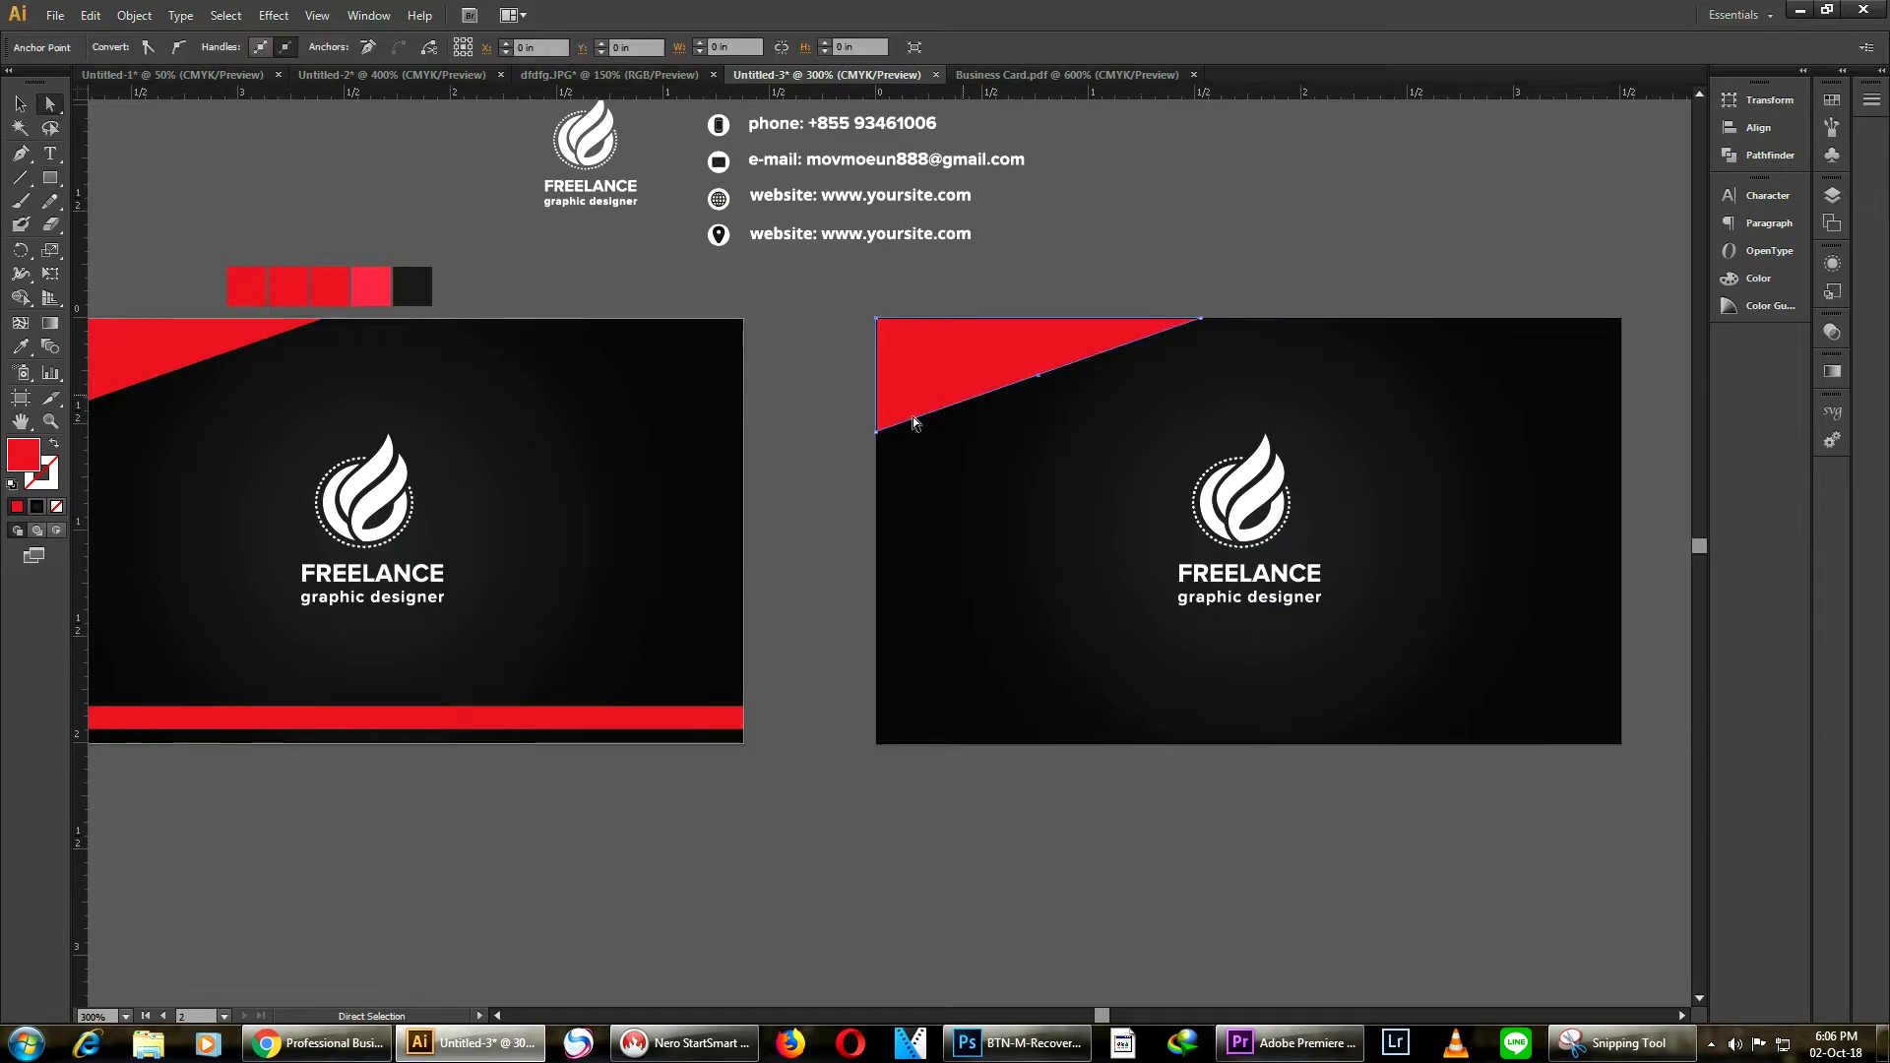
left_click(878, 433)
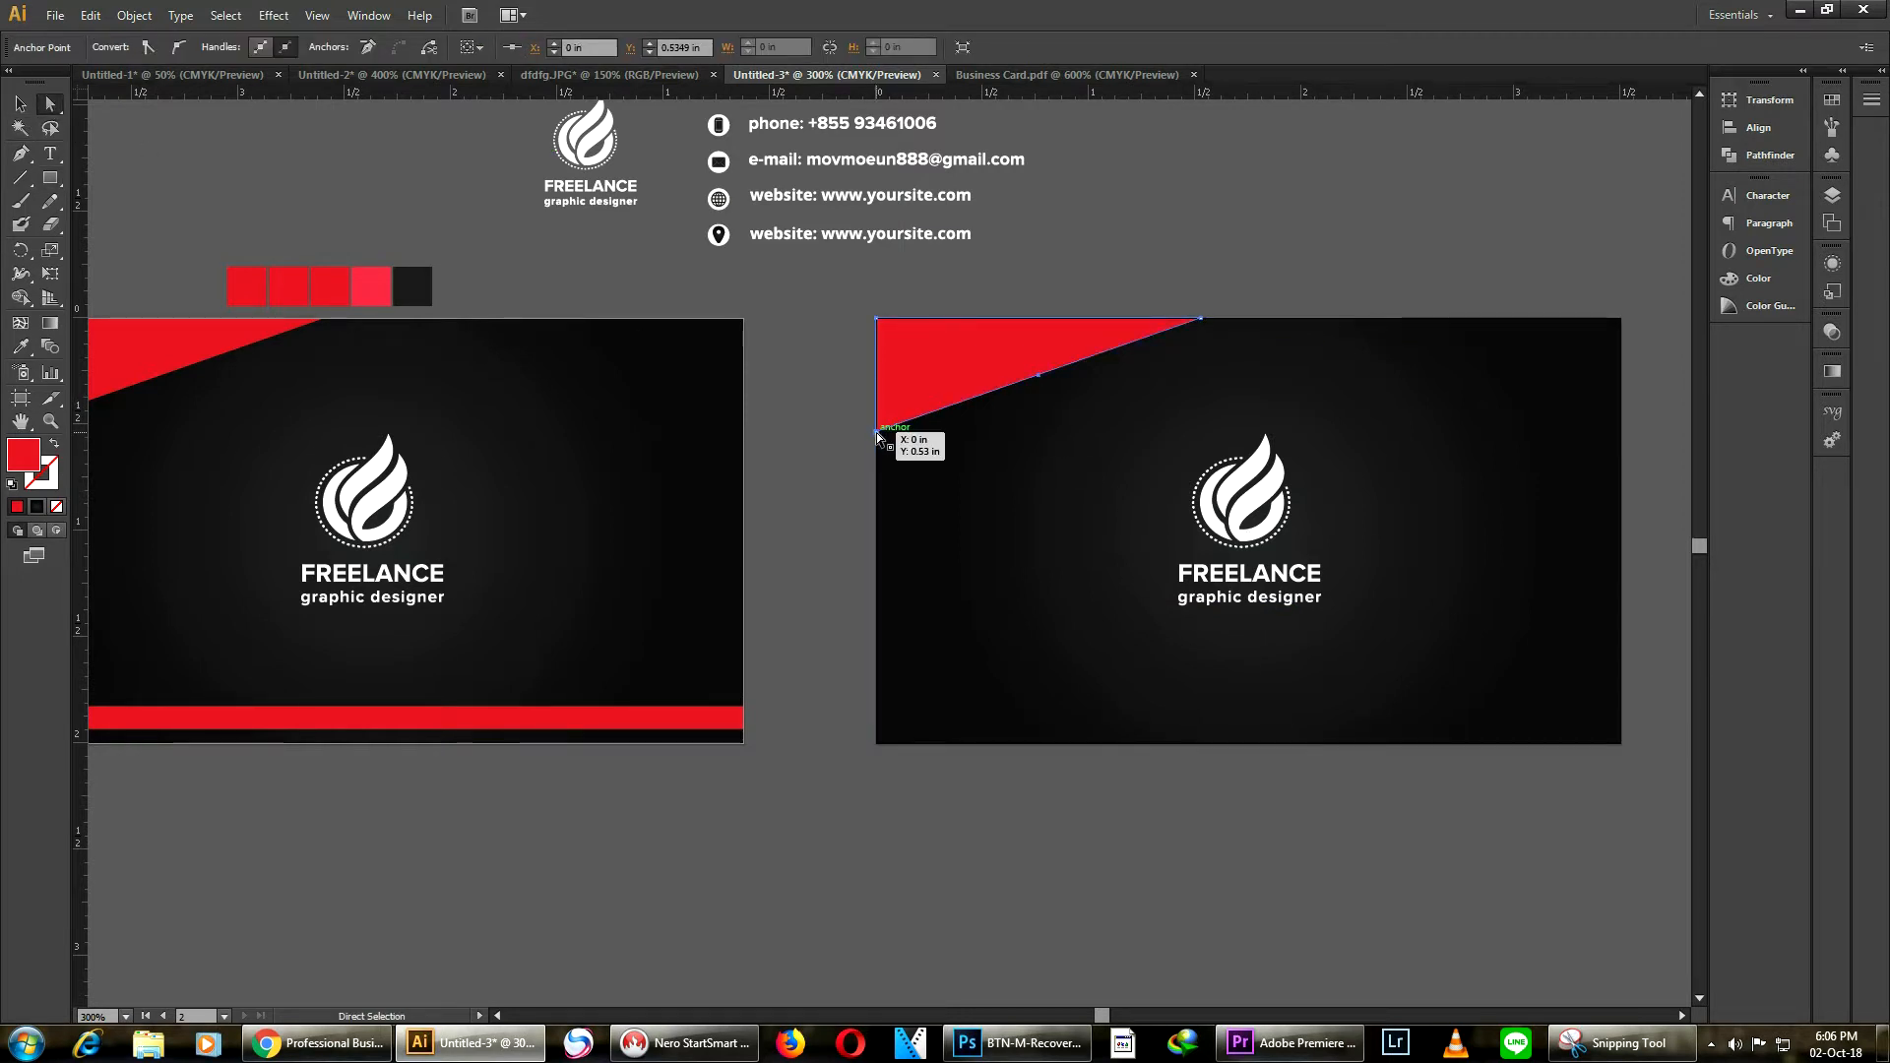
left_click_drag(877, 434, 877, 483)
key("alt")
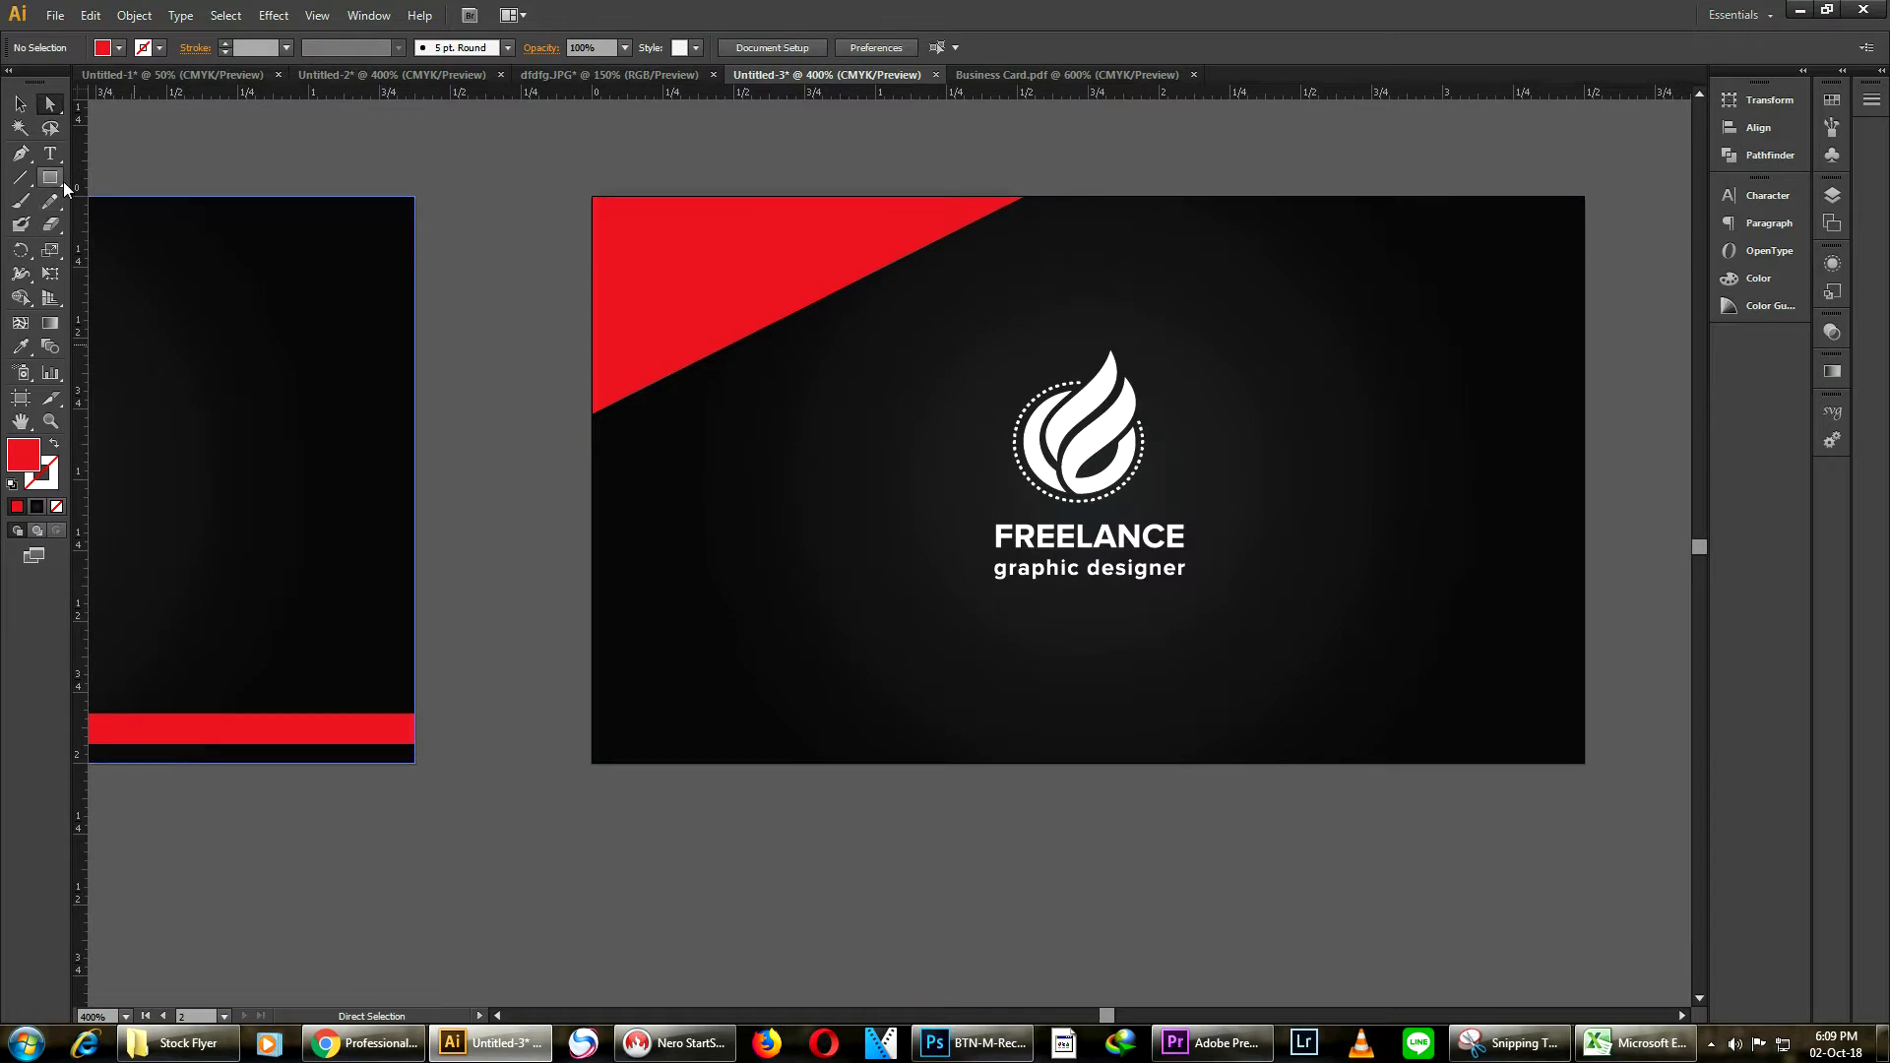
Draw a rectangle about 1.04 × 1.23 in below the top triangle and delete its top-right anchor to form a triangle
left_click(63, 181)
left_click_drag(591, 414, 887, 763)
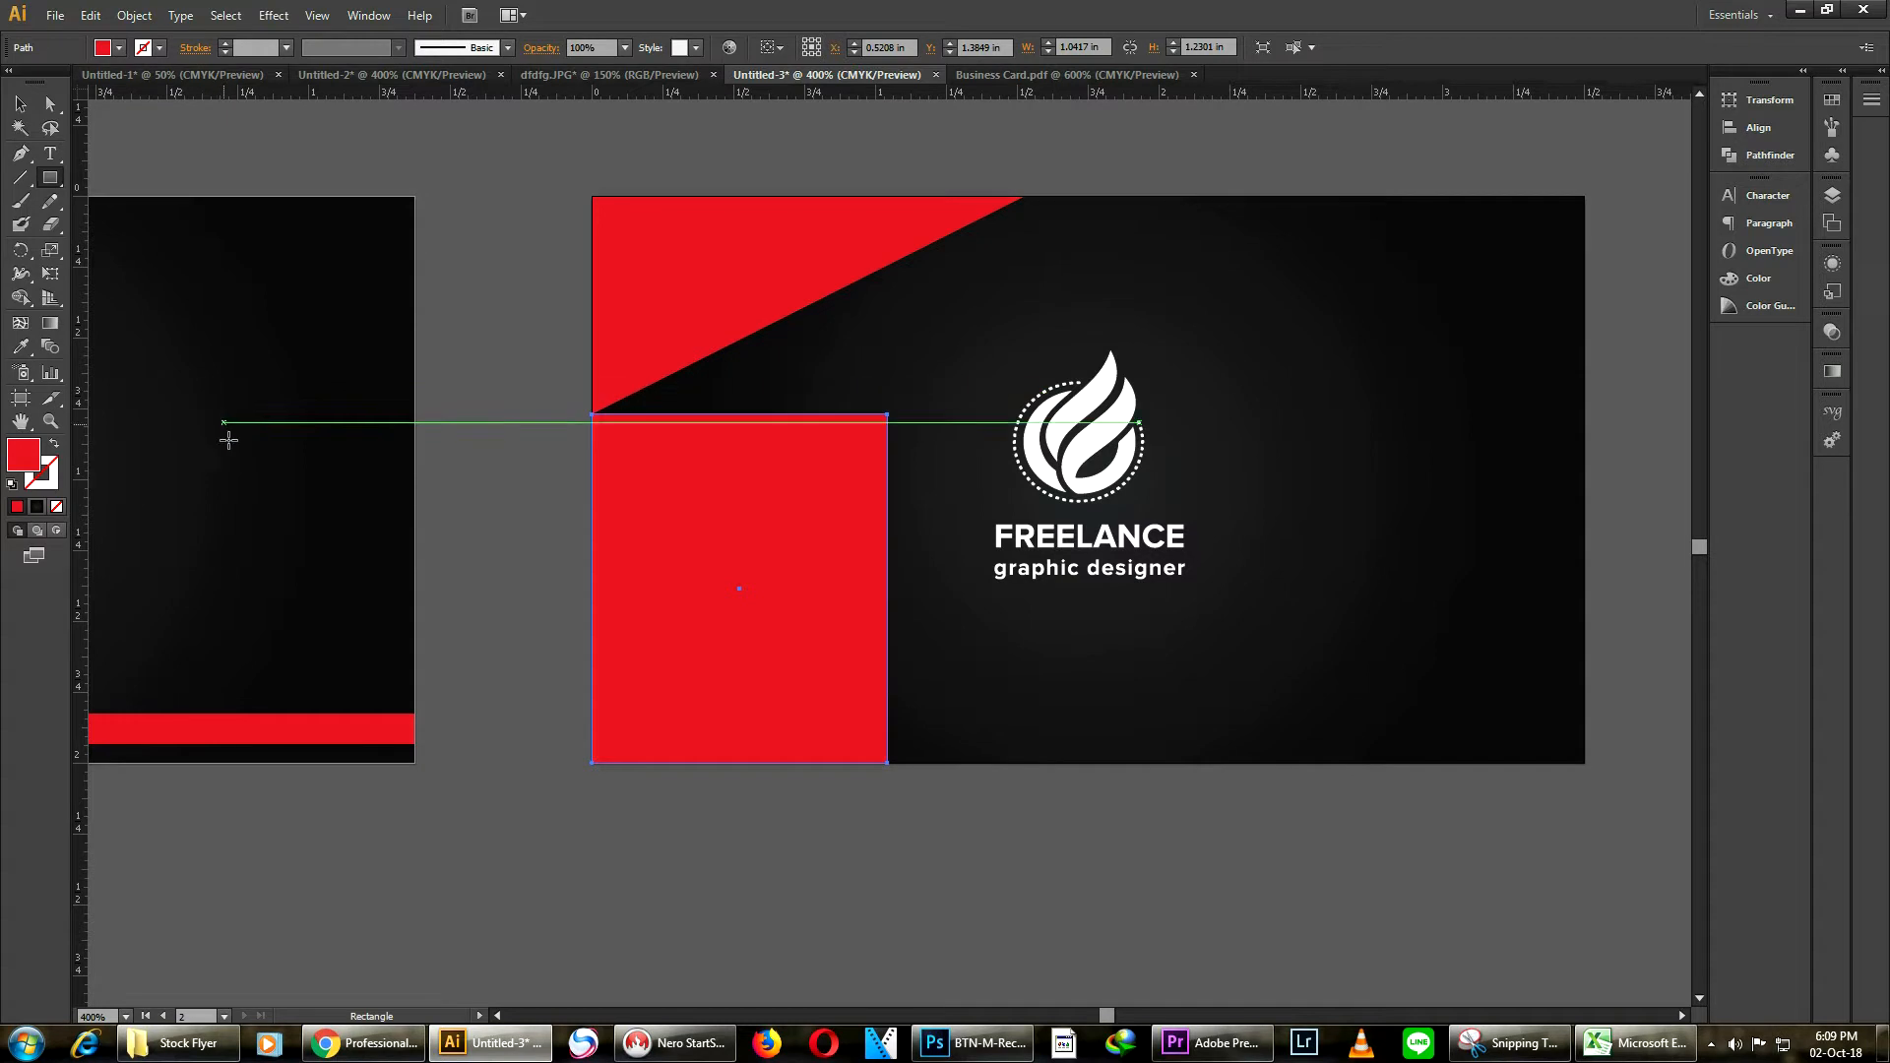
left_click(49, 104)
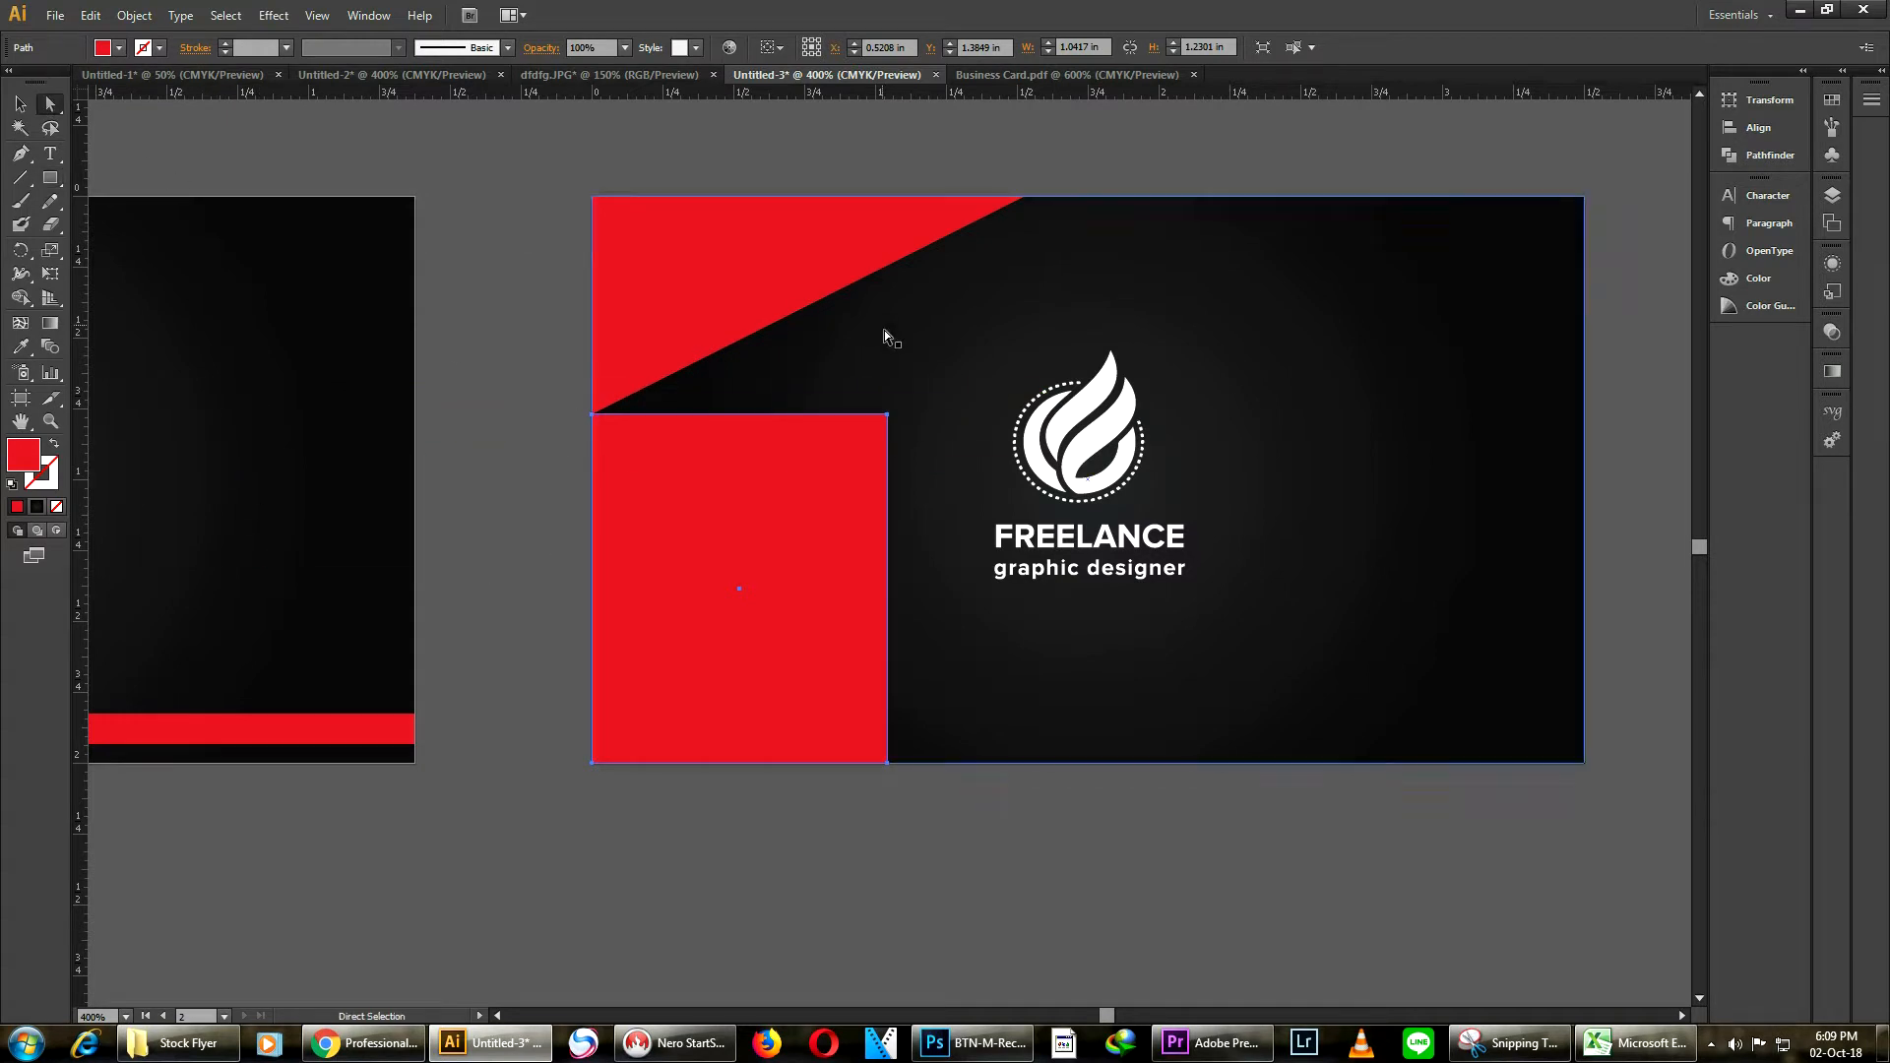
left_click(891, 419)
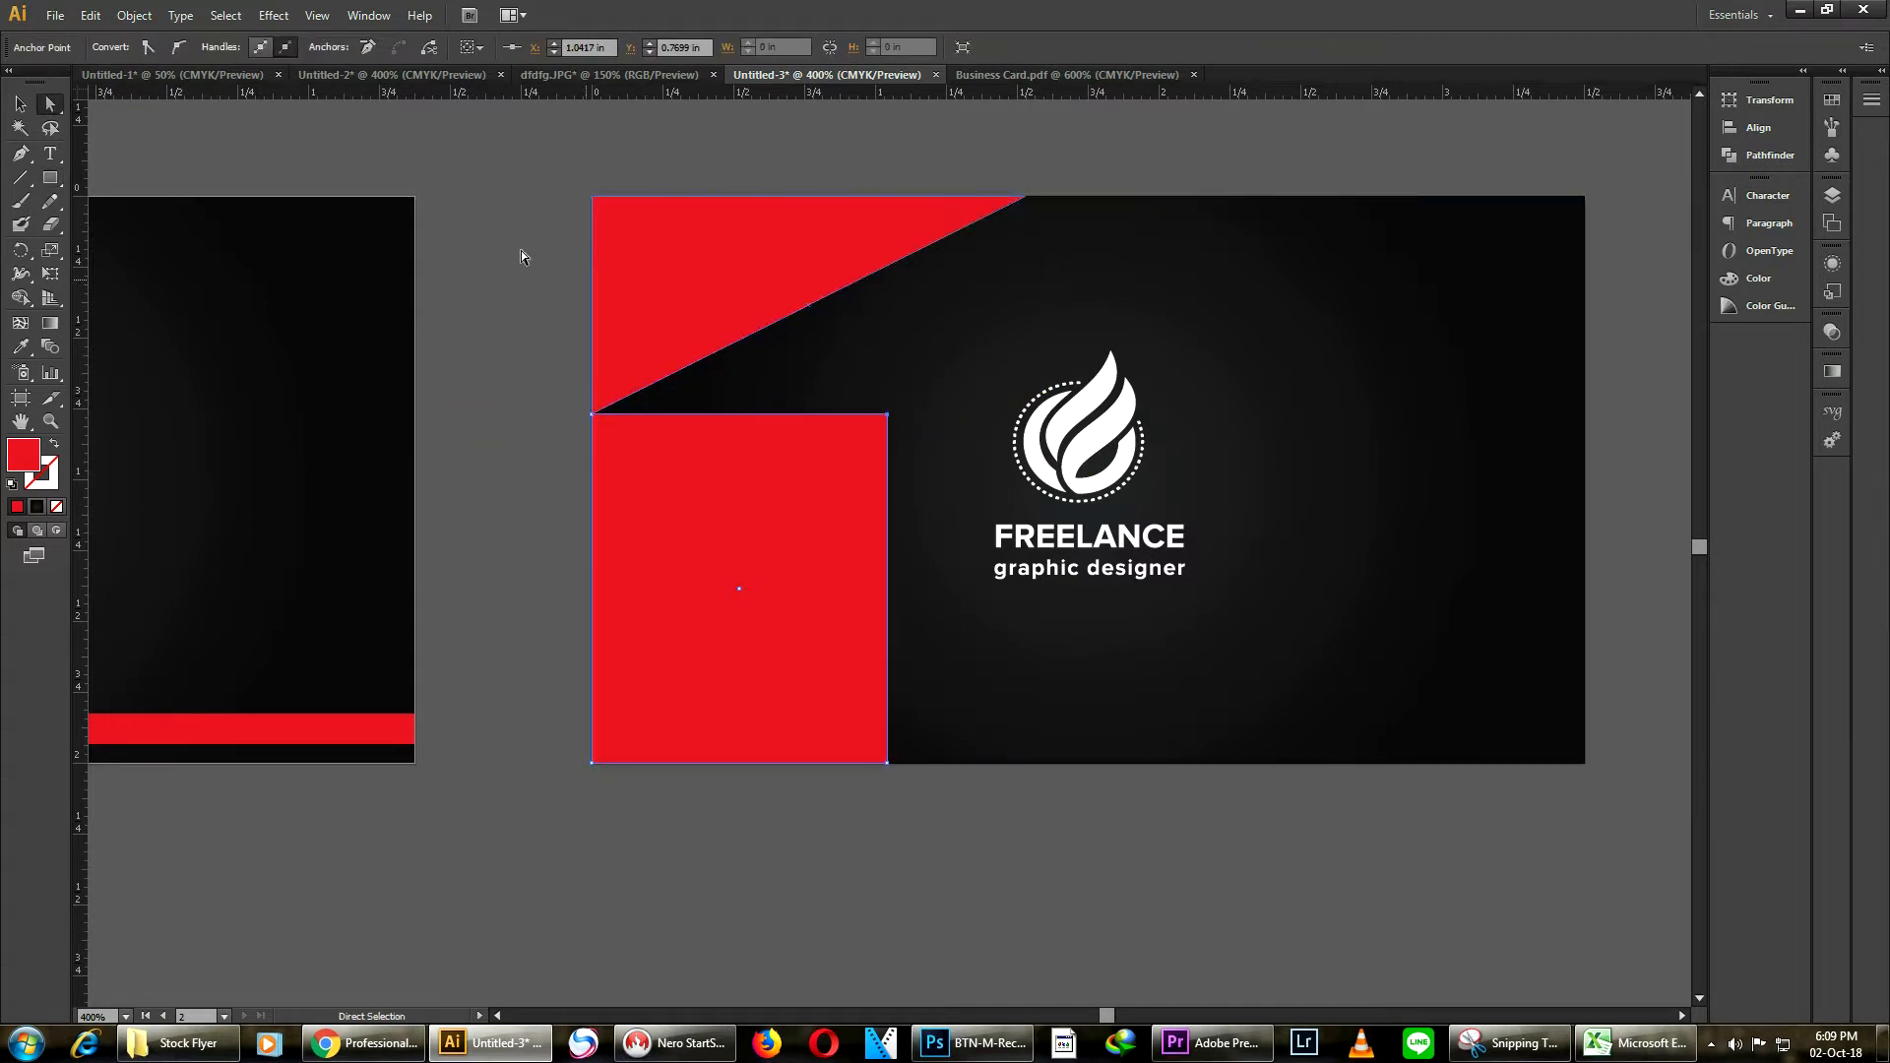
left_click(372, 46)
left_click(19, 104)
left_click(557, 332)
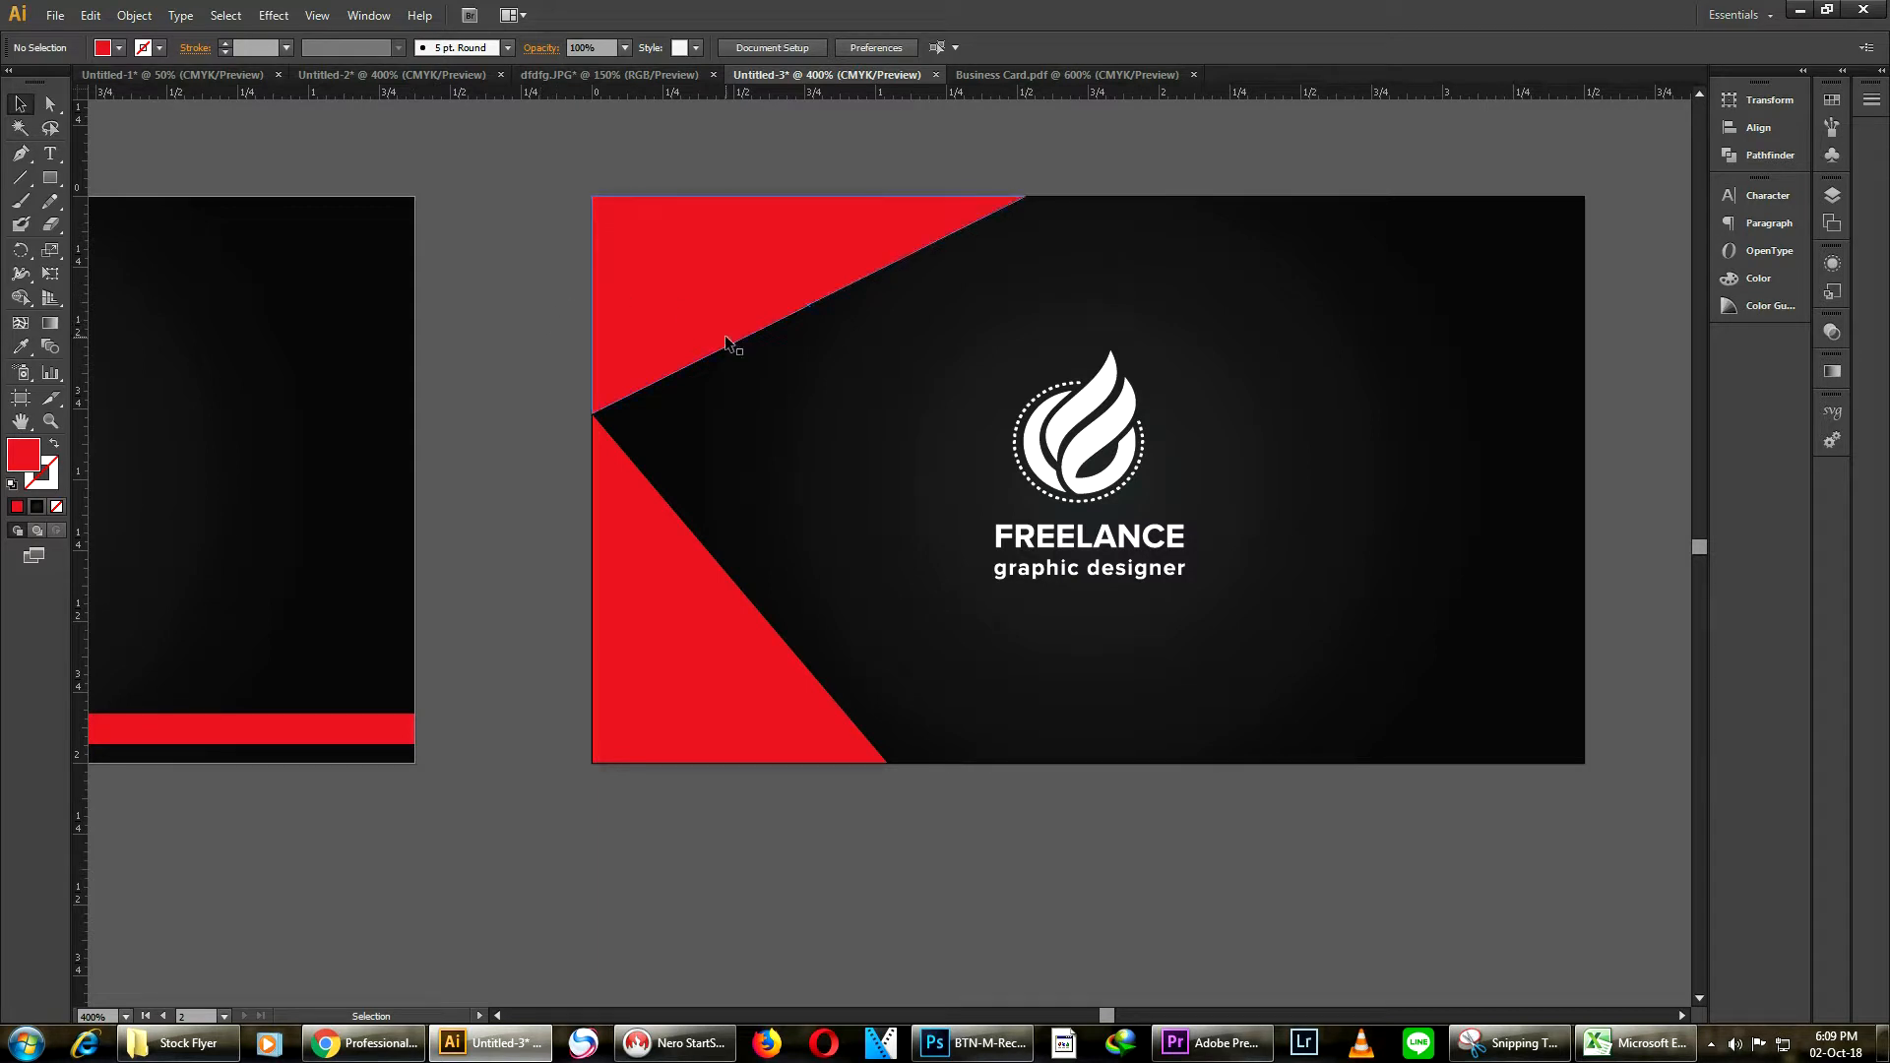
left_click_drag(668, 375, 941, 445)
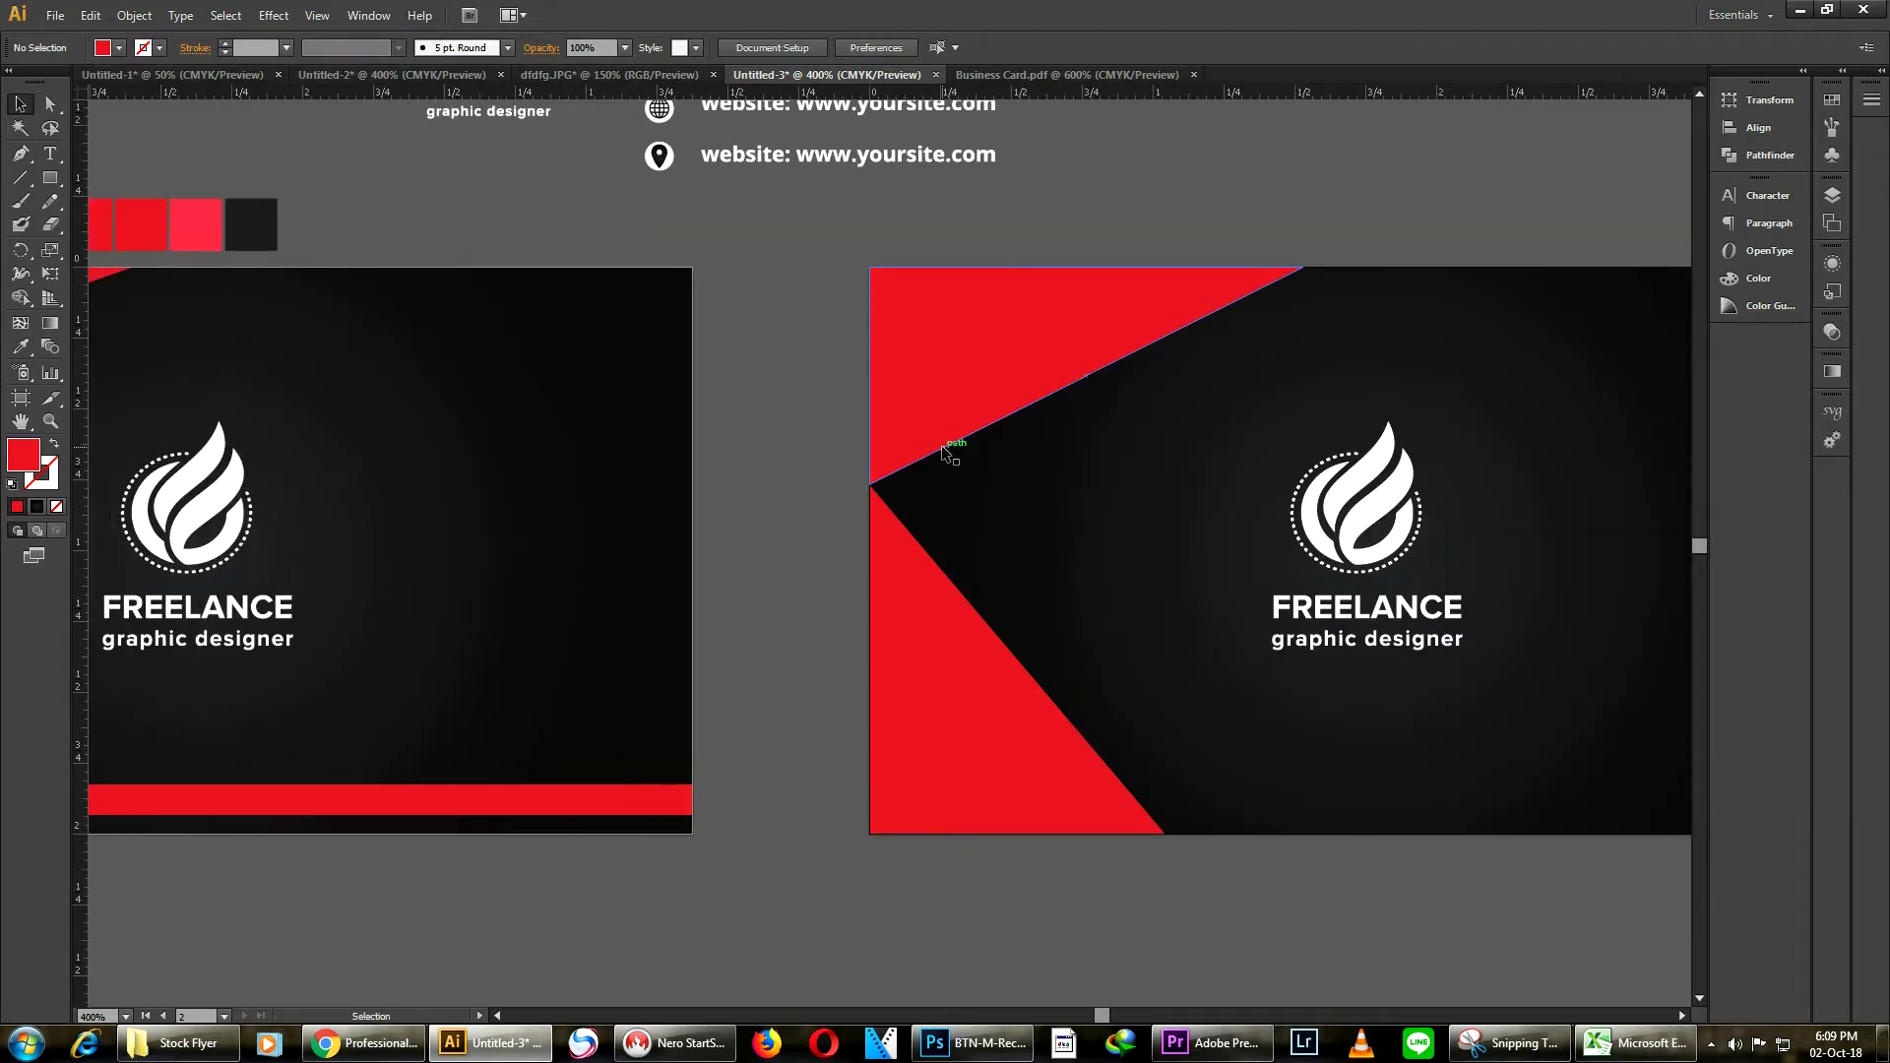
scroll(941, 445, "down", 1)
left_click(1058, 354)
left_click(957, 620, "shift")
left_click(18, 348)
left_click(20, 106)
left_click(811, 333)
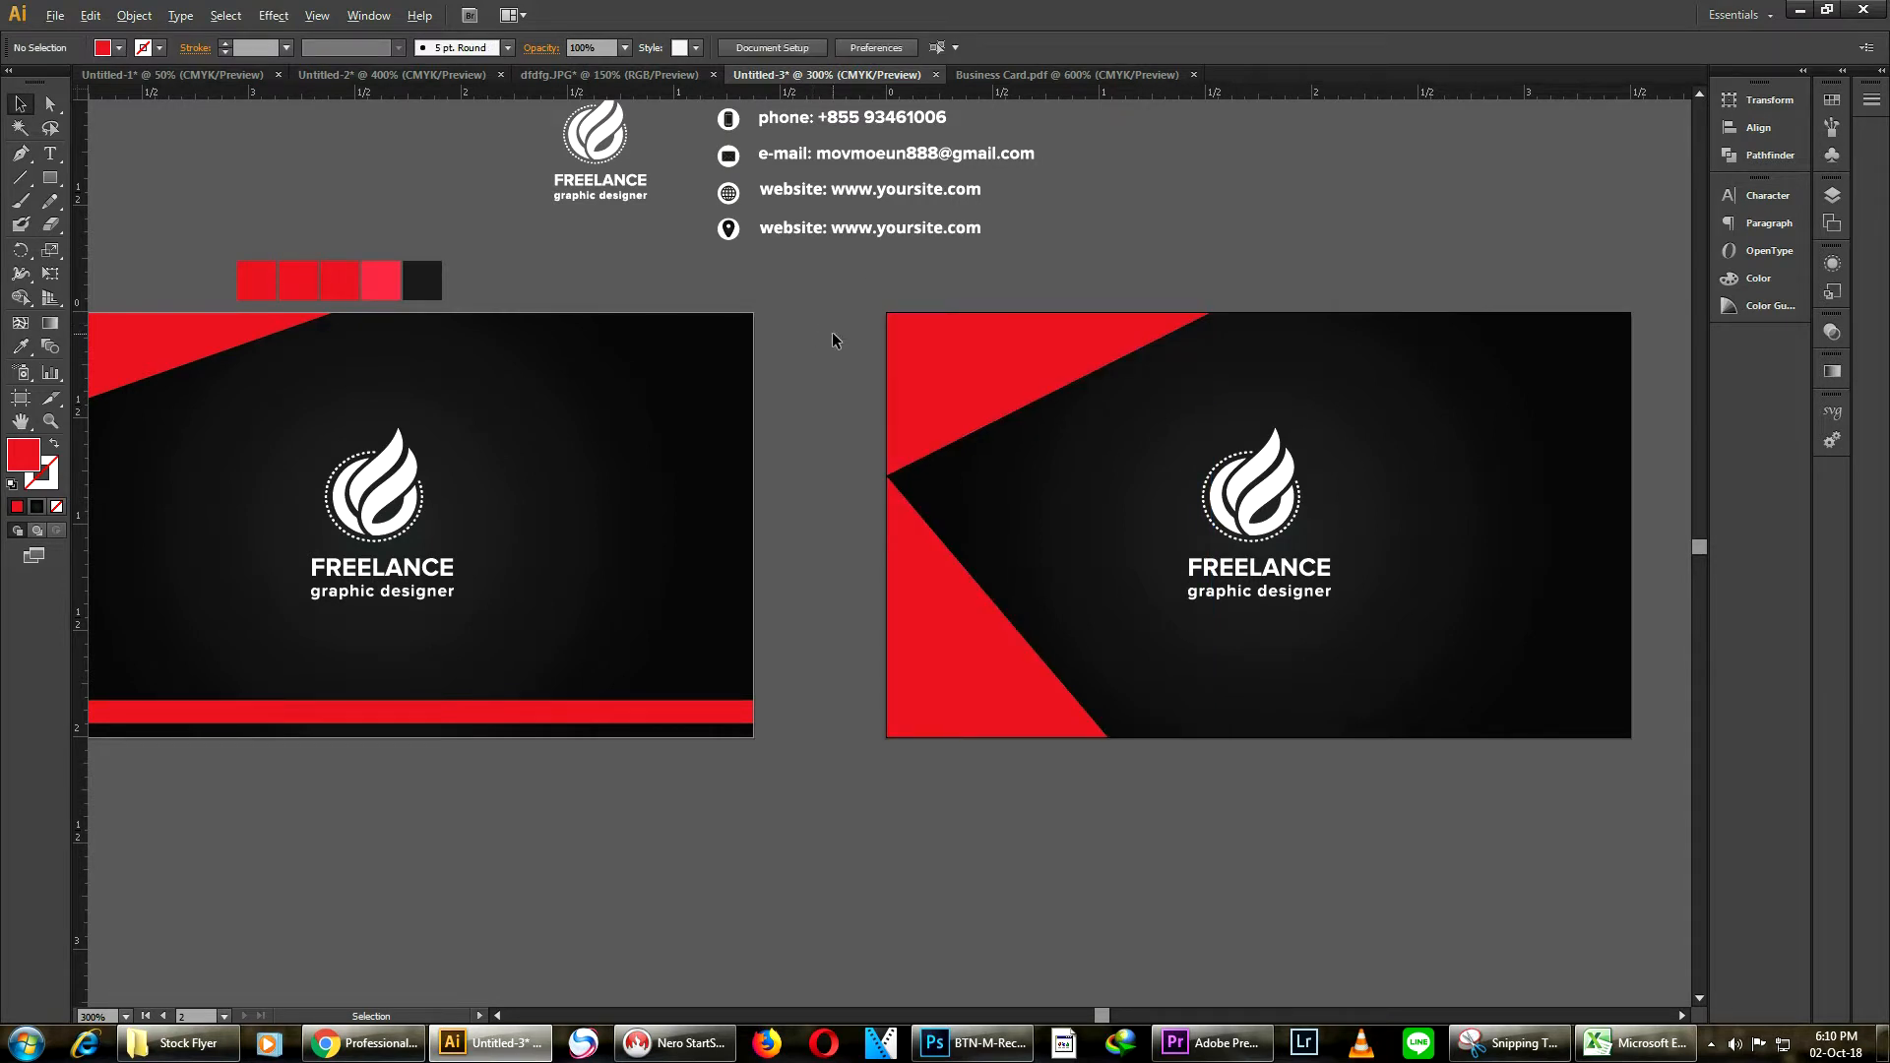
Narrow the lower red triangle to about 0.77 in wide
scroll(832, 340, "up", 1)
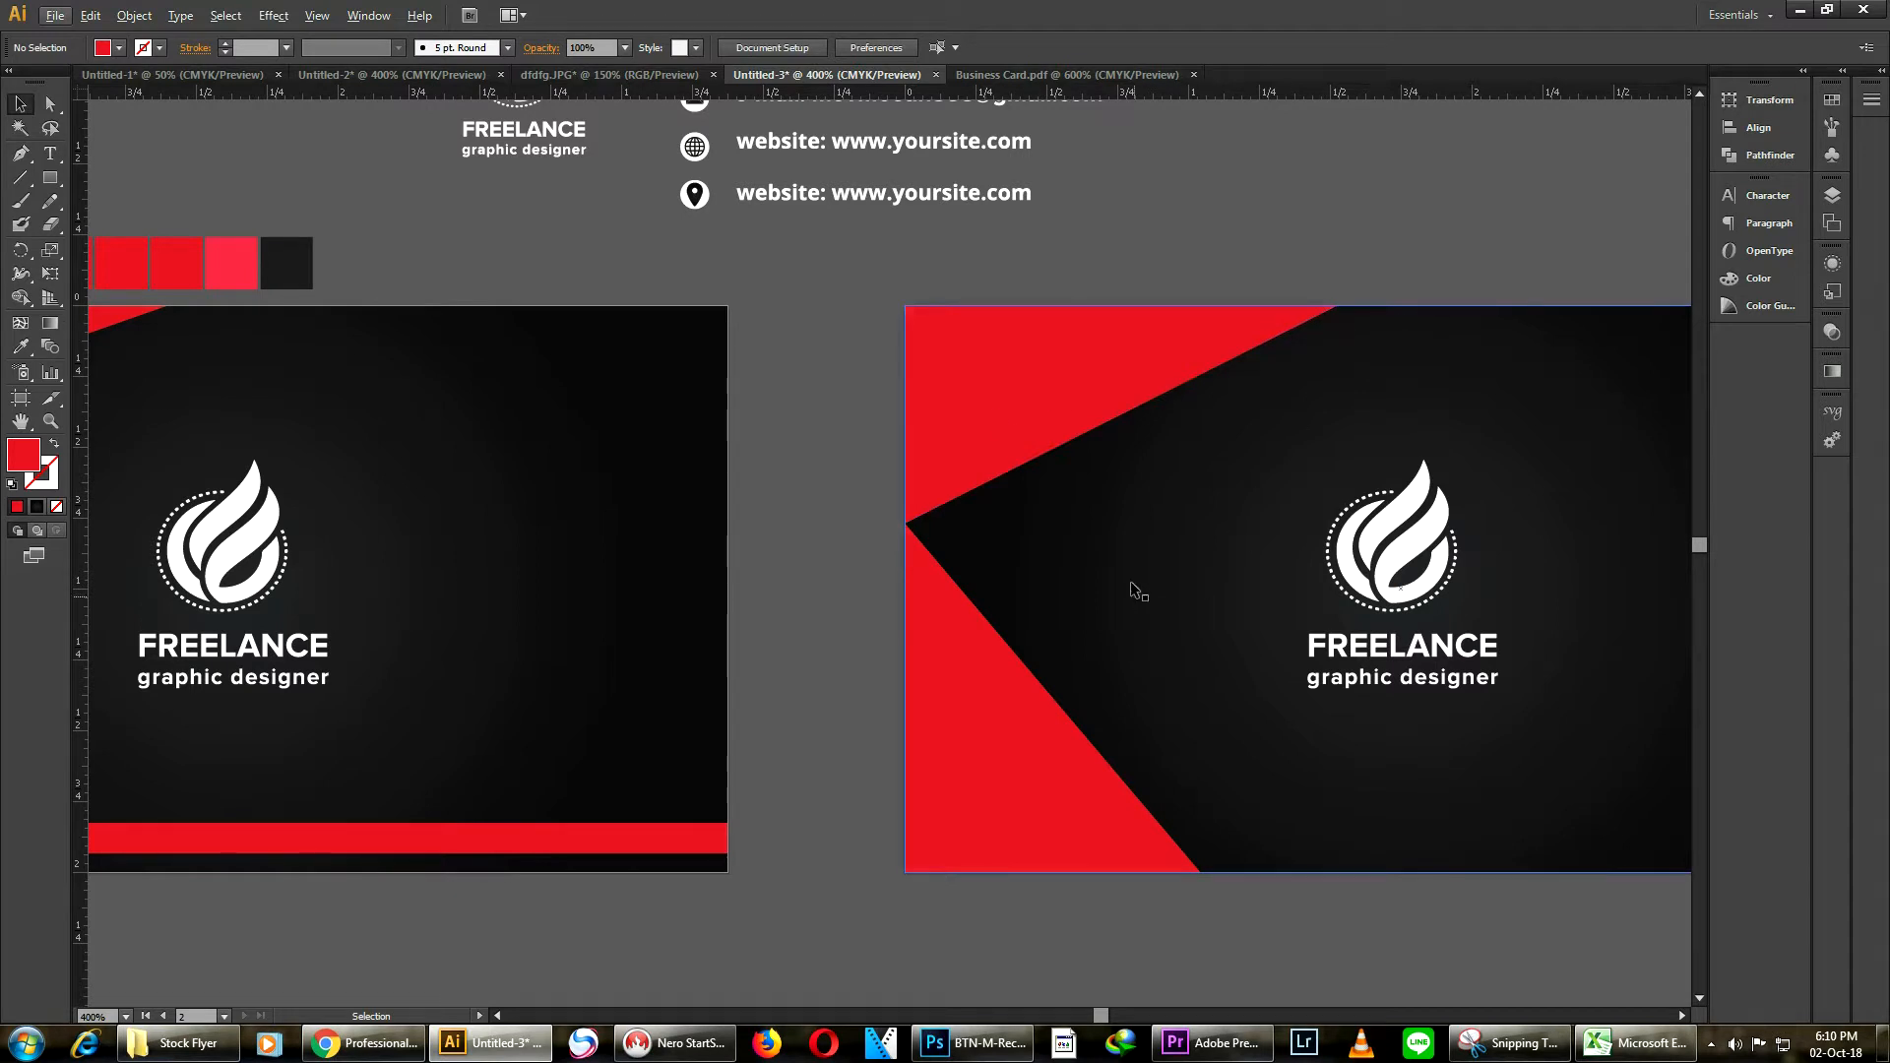
left_click(1029, 785)
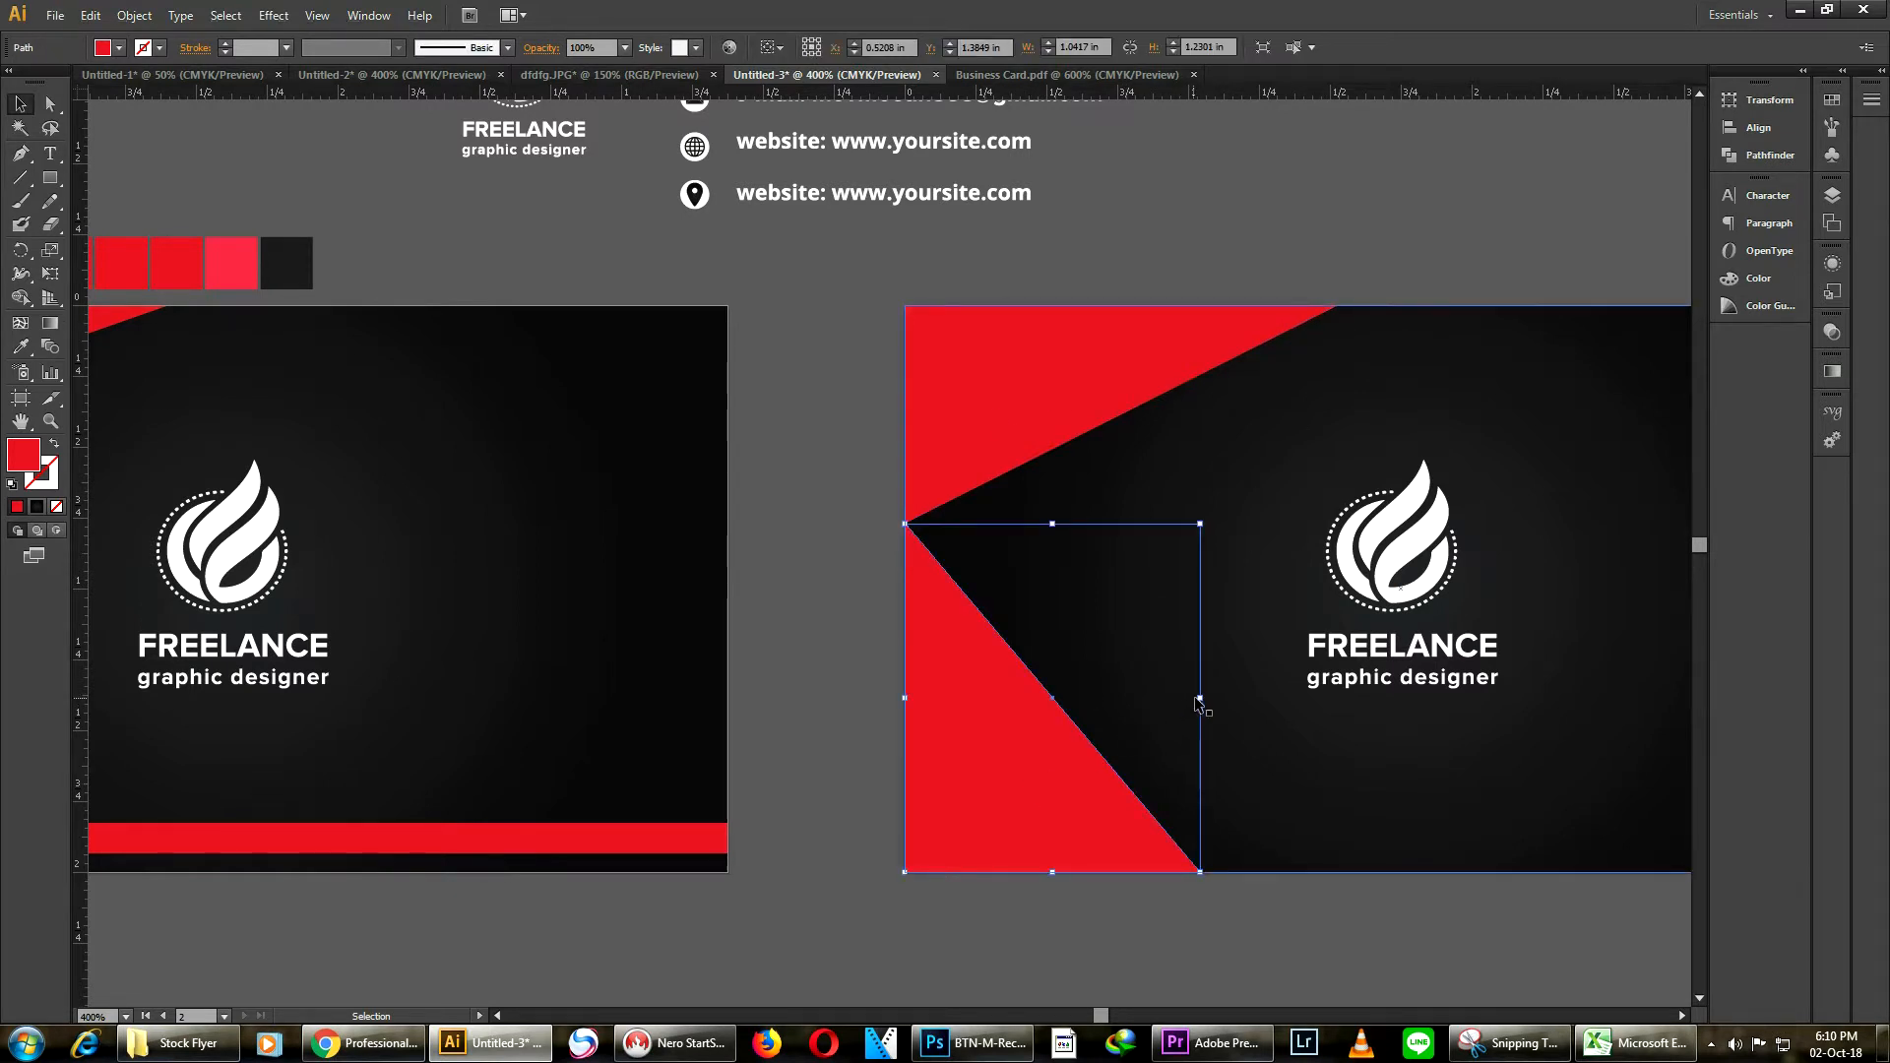
left_click_drag(1200, 698, 1122, 698)
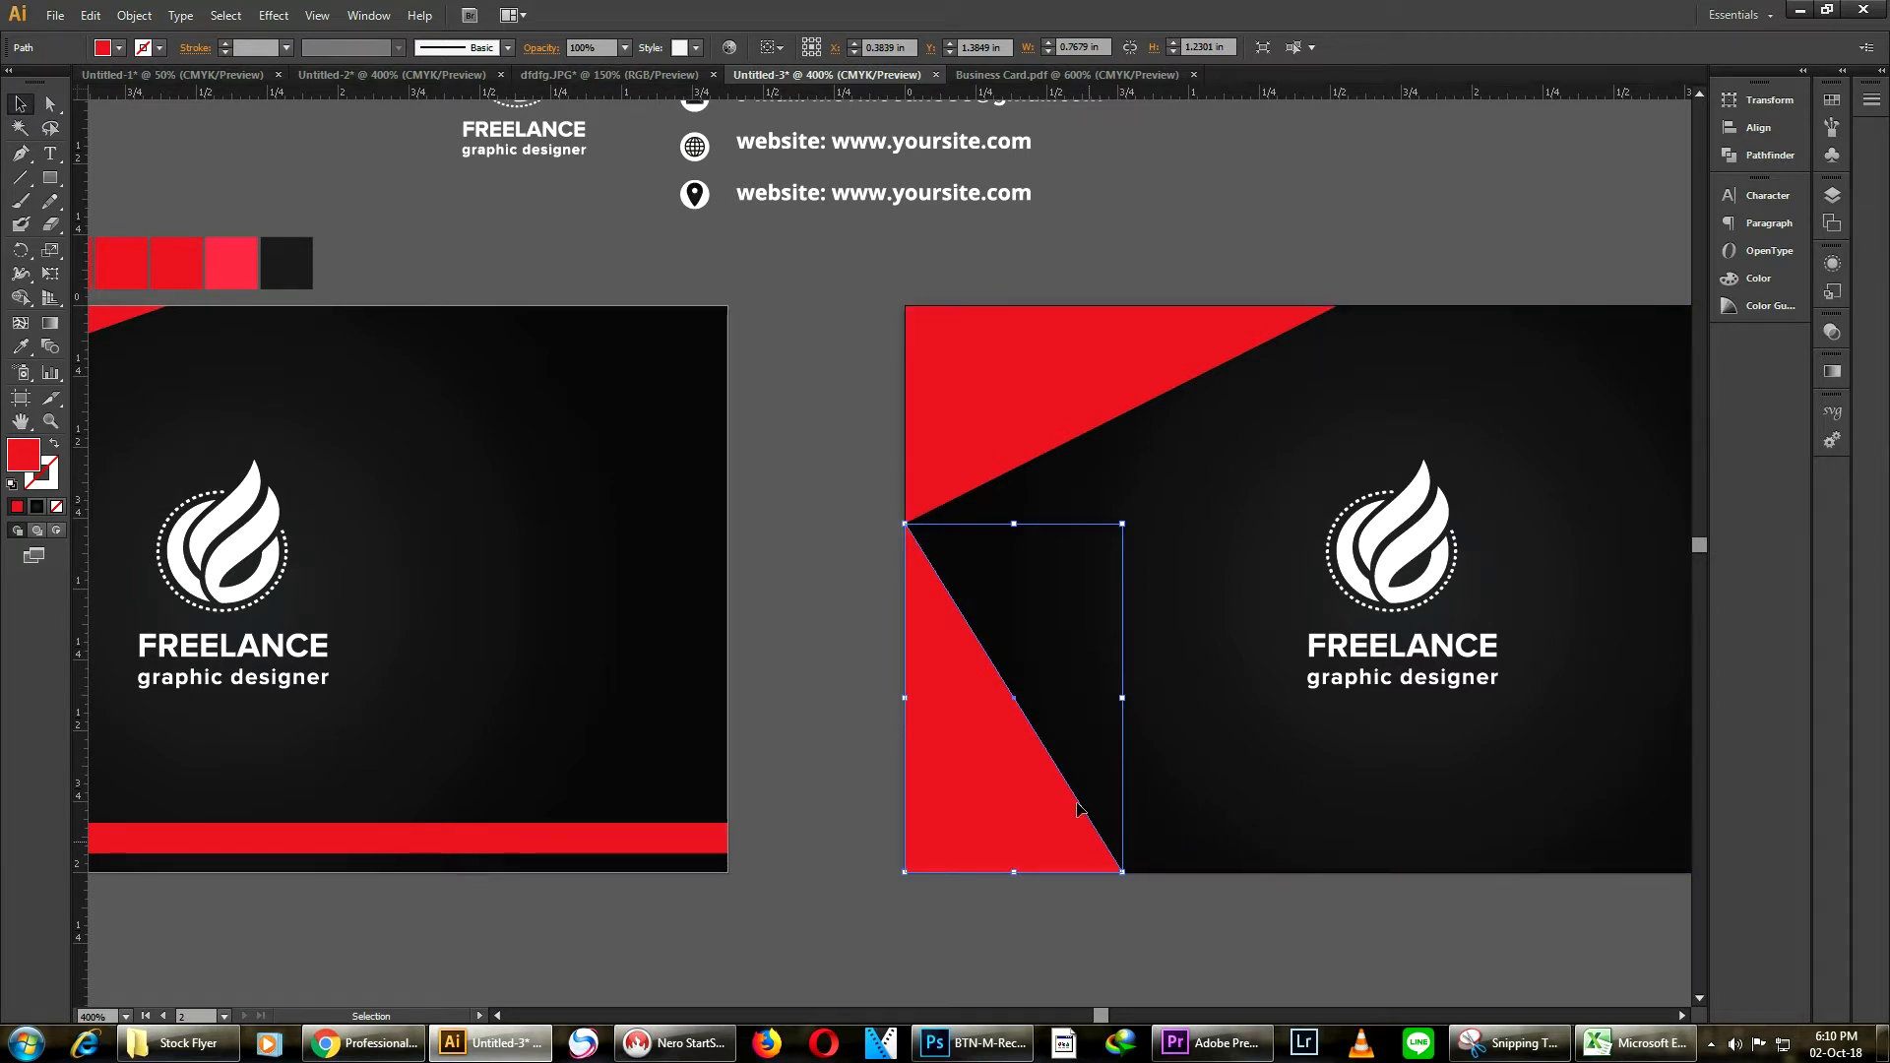
left_click(853, 455)
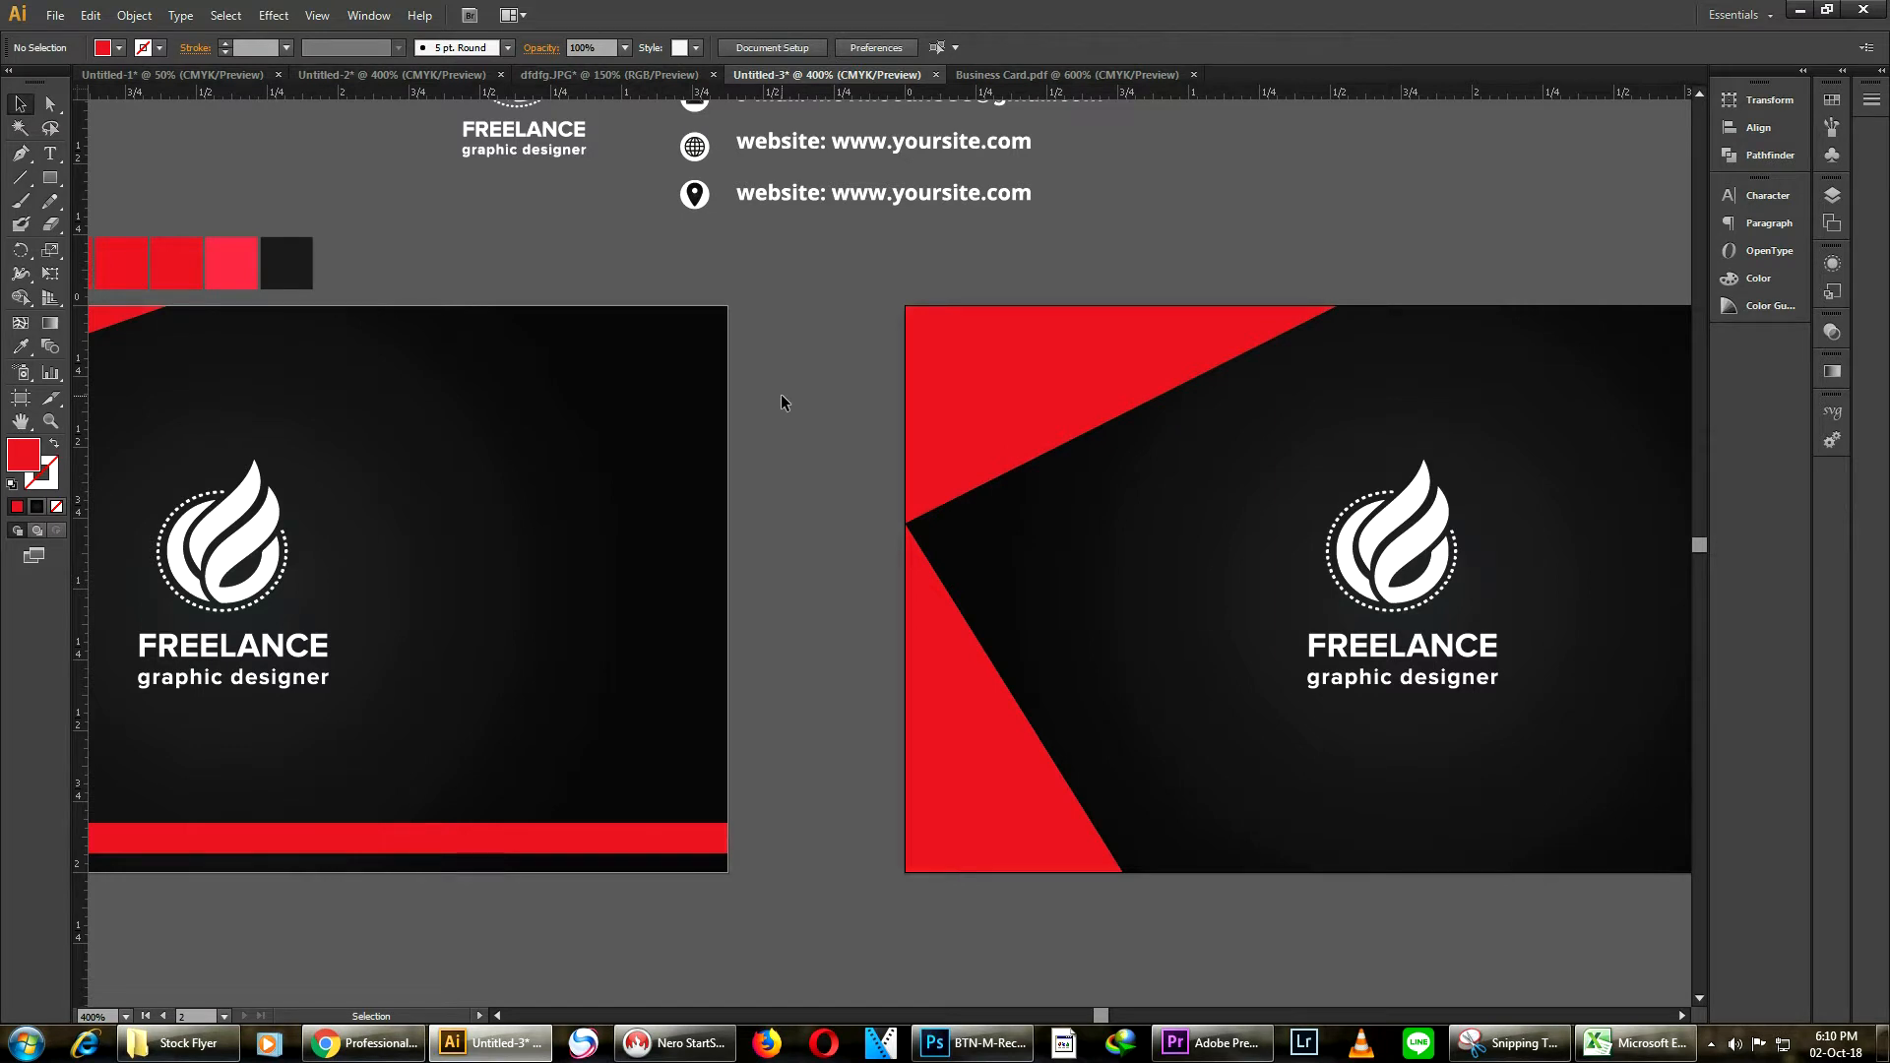
Draw a polygon with 3 sides on the canvas using the Polygon tool
left_click(49, 179)
left_click_drag(49, 179, 173, 251)
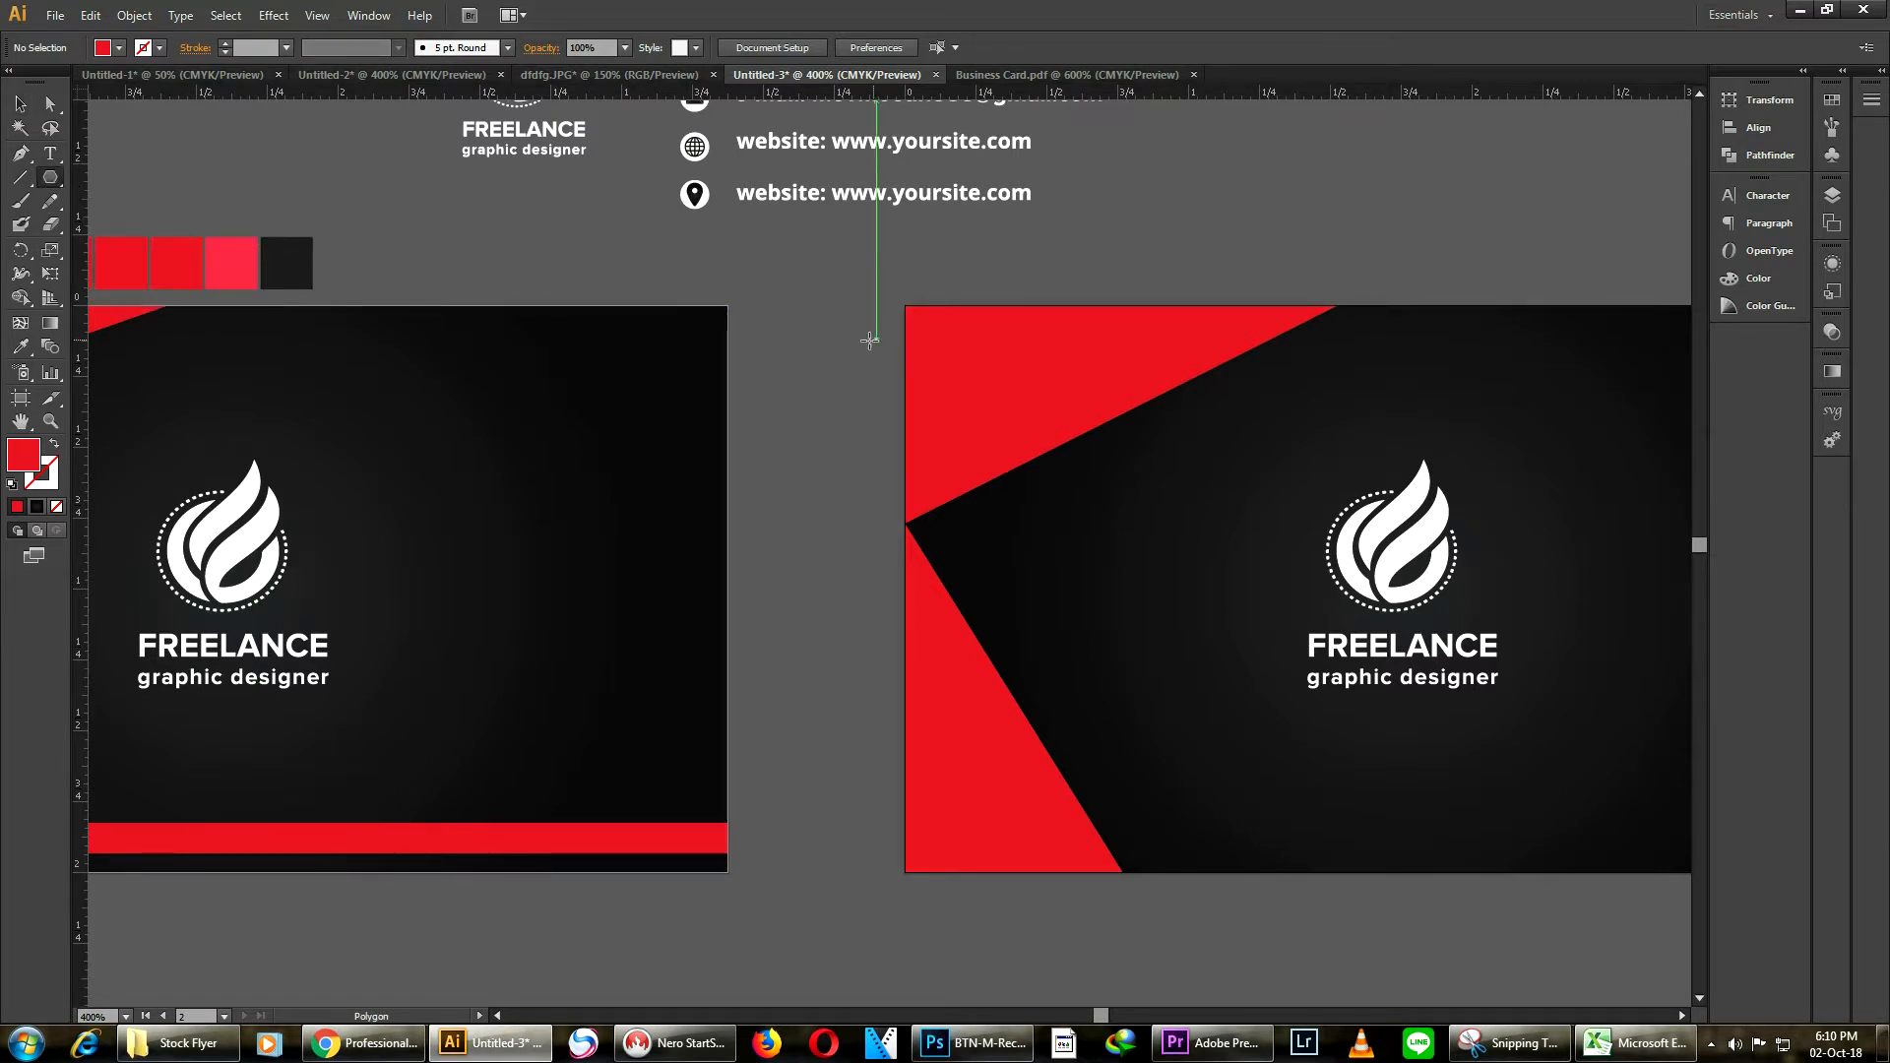
left_click(835, 339)
double_click(935, 520)
type("3")
key("Return")
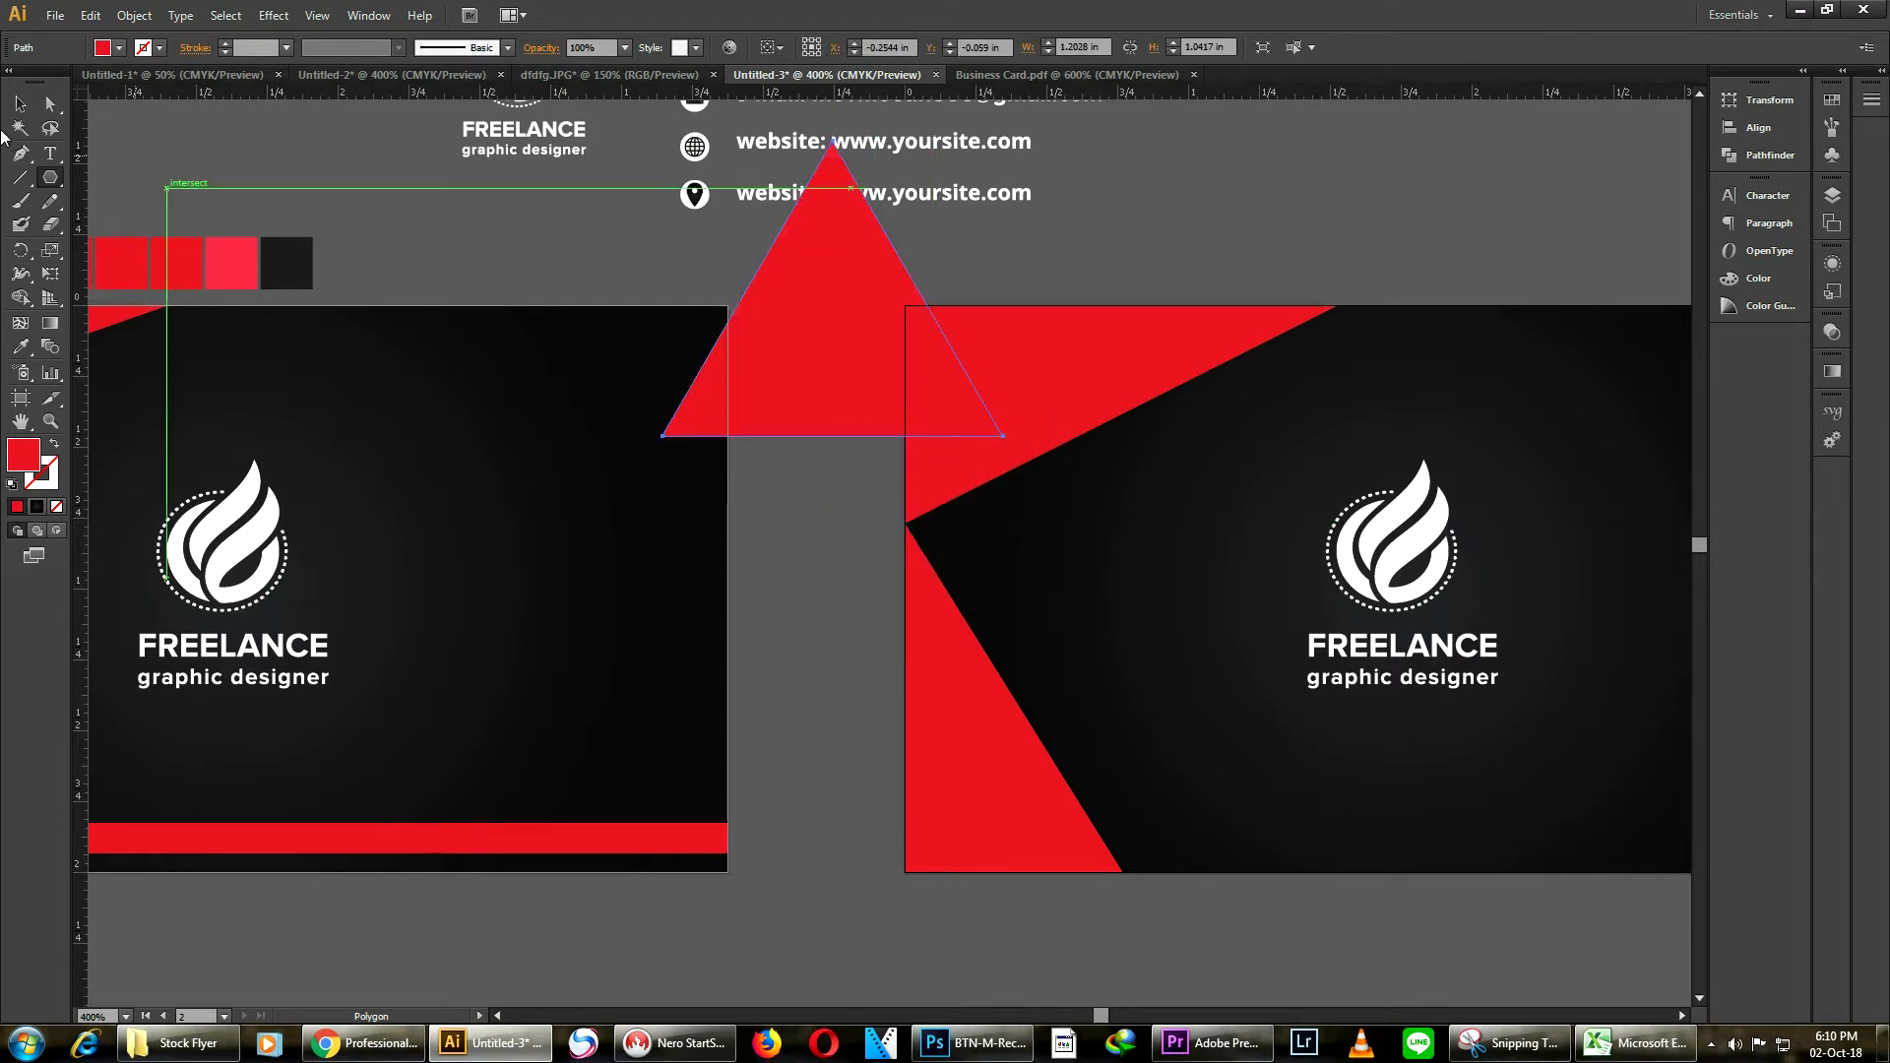
Move the new triangle onto the copied card so its base sits at the point on the left edge
left_click(19, 103)
left_click_drag(807, 350, 1052, 443)
scroll(935, 504, "up", 1)
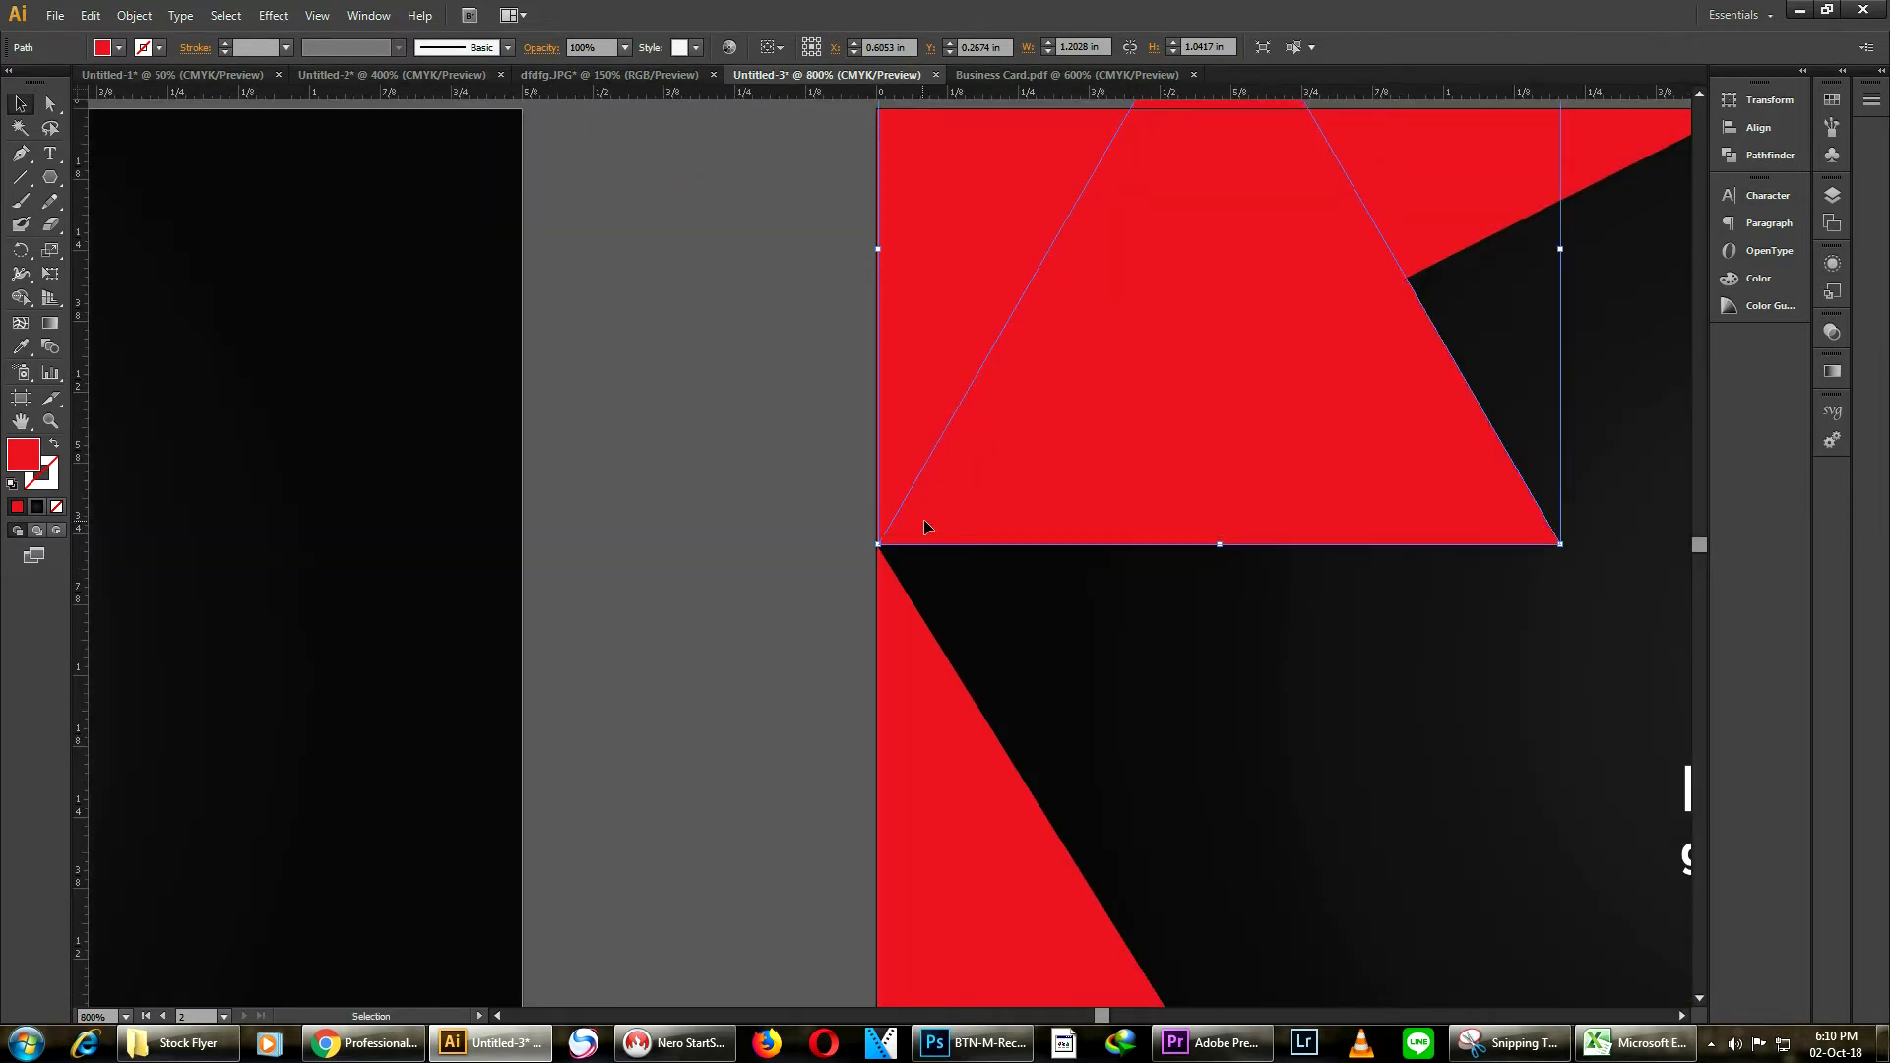
scroll(921, 518, "down", 3)
Fill the new triangle with the lighter pinkish-red swatch using the Eyedropper
left_click(20, 345)
left_click(428, 333)
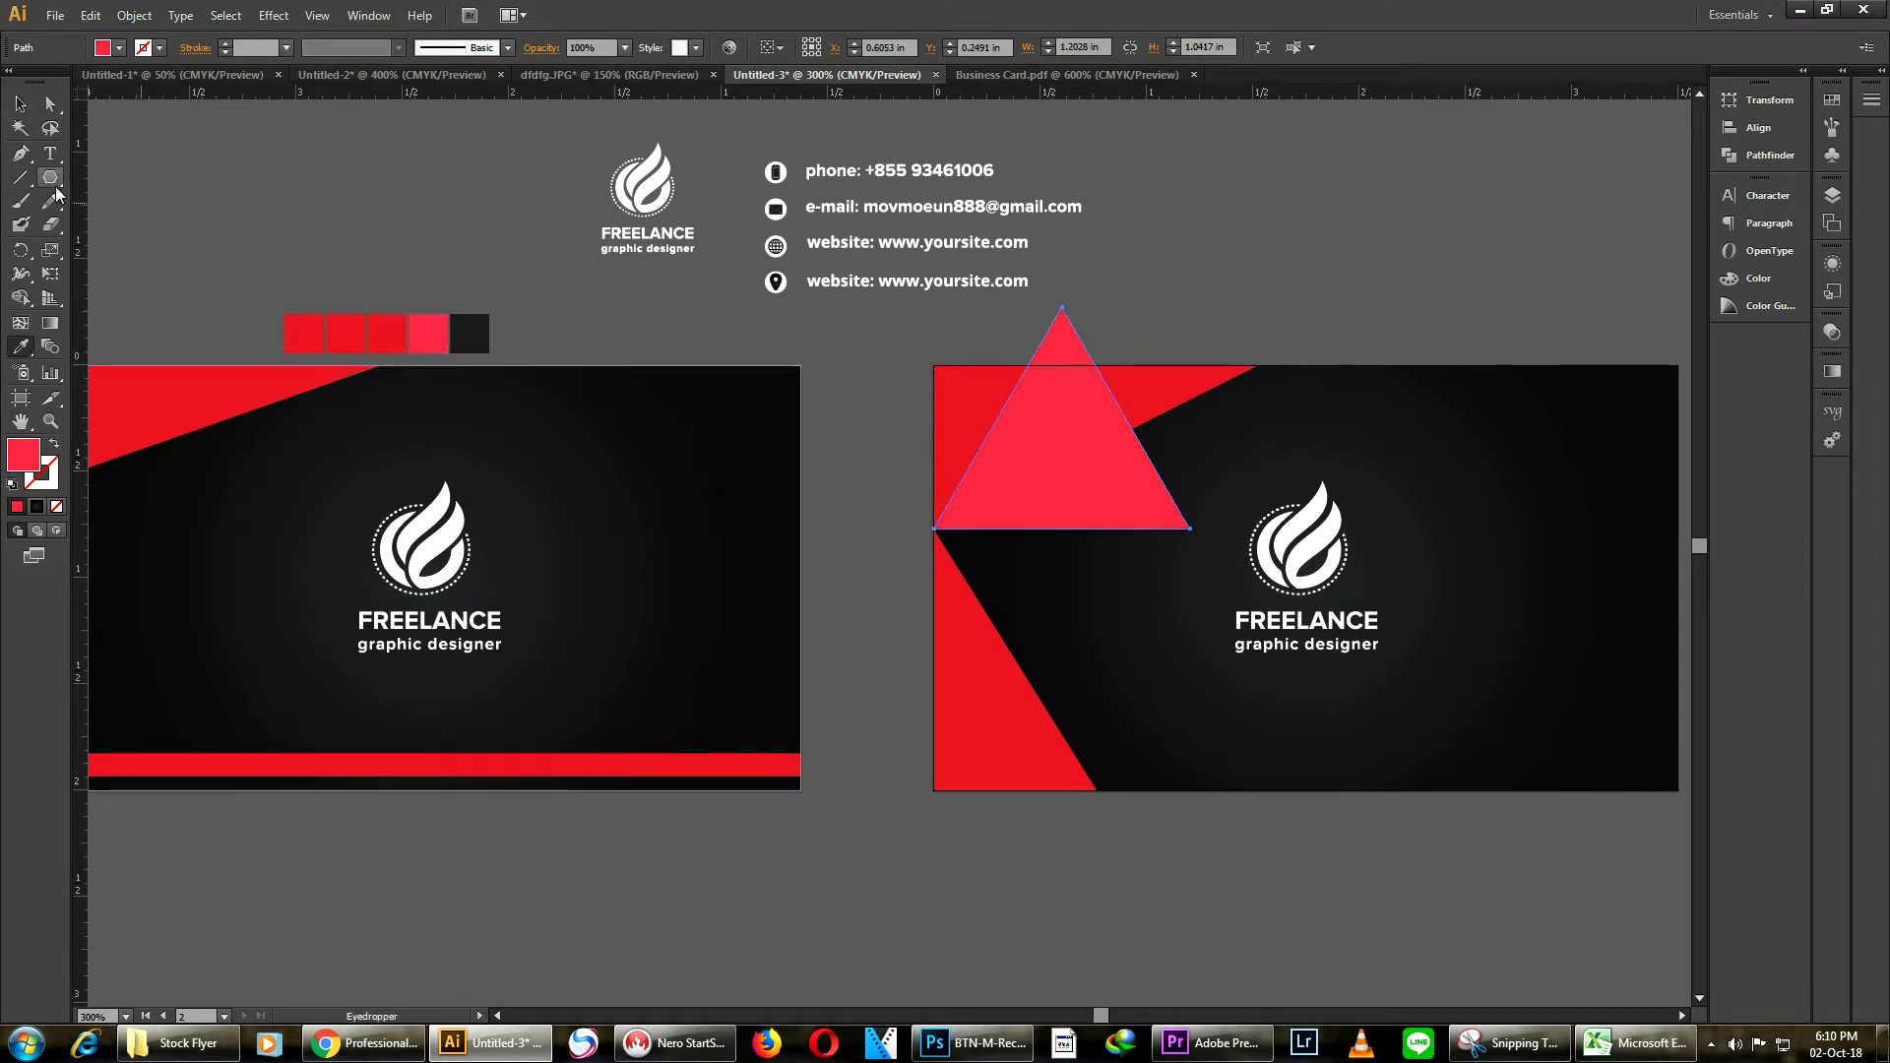
left_click(393, 325)
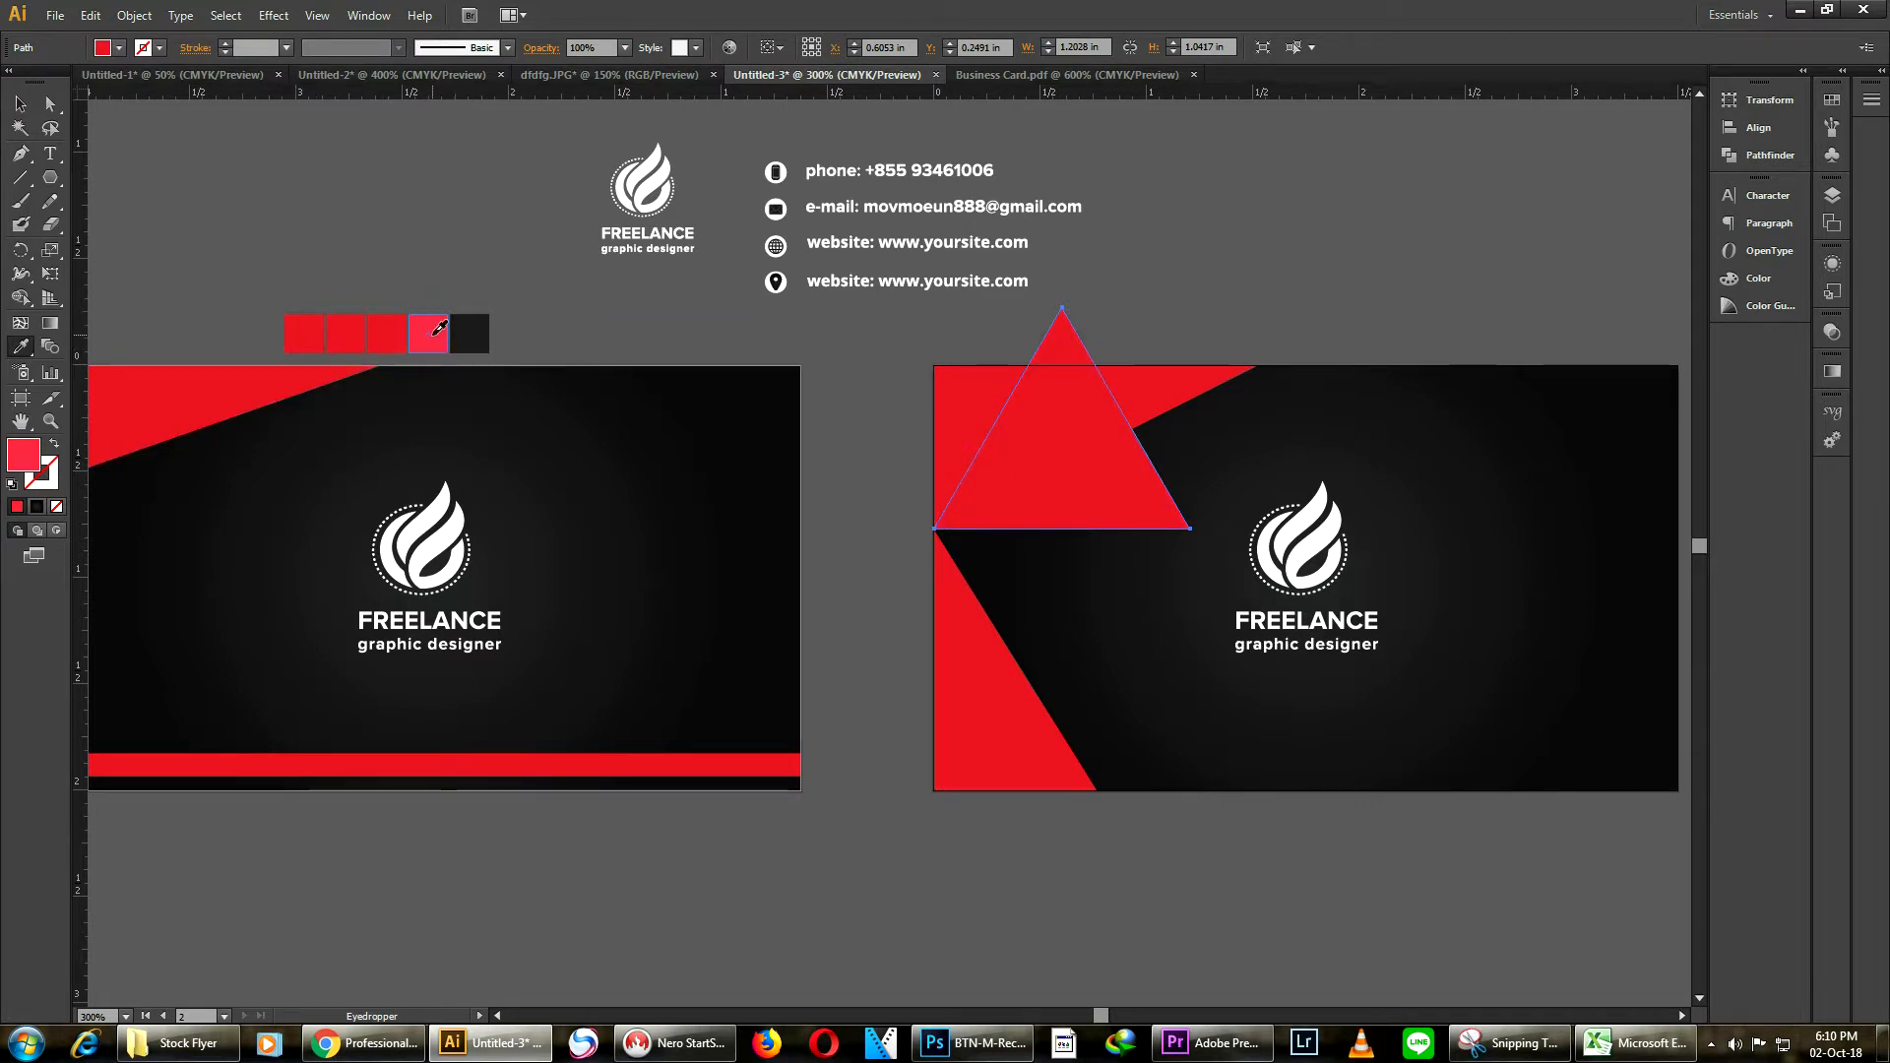
left_click(425, 335)
left_click(20, 102)
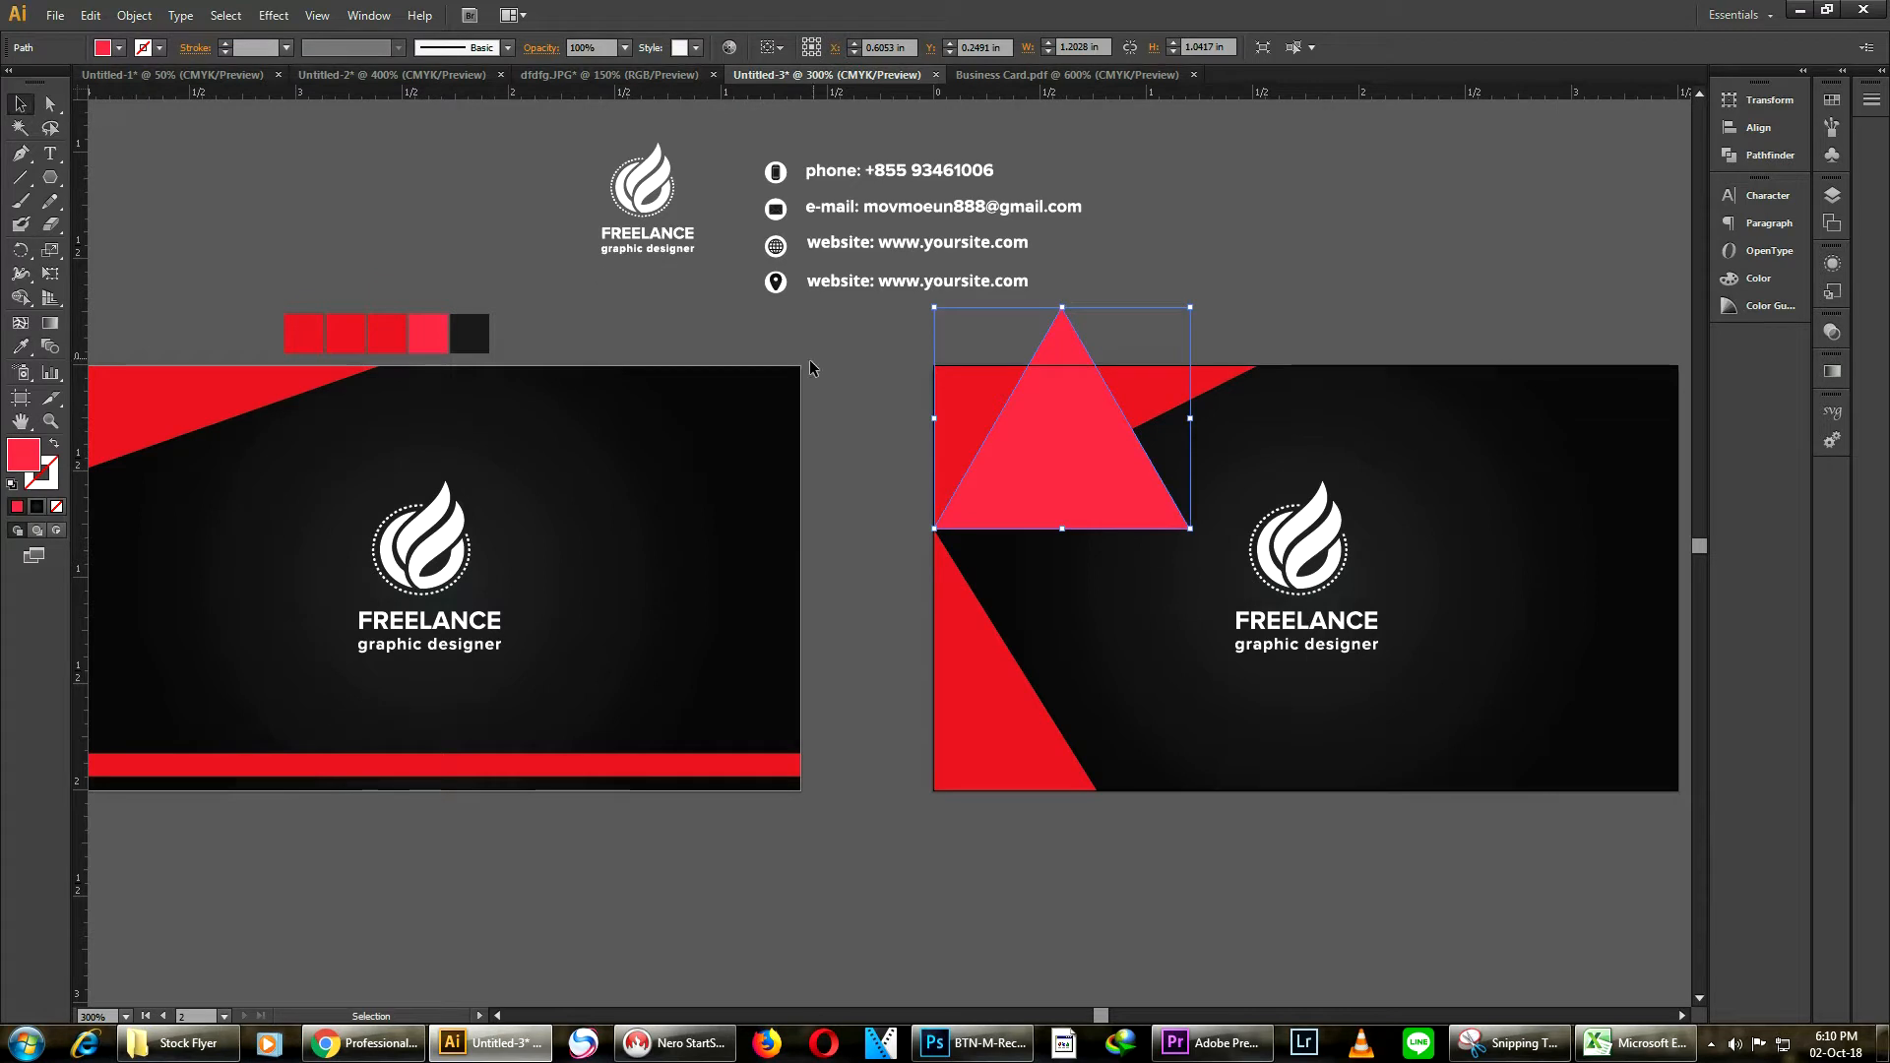
Rotate the pinkish-red triangle by its corner handle
left_click(833, 380)
scroll(1089, 465, "up", 1)
left_click(1108, 486)
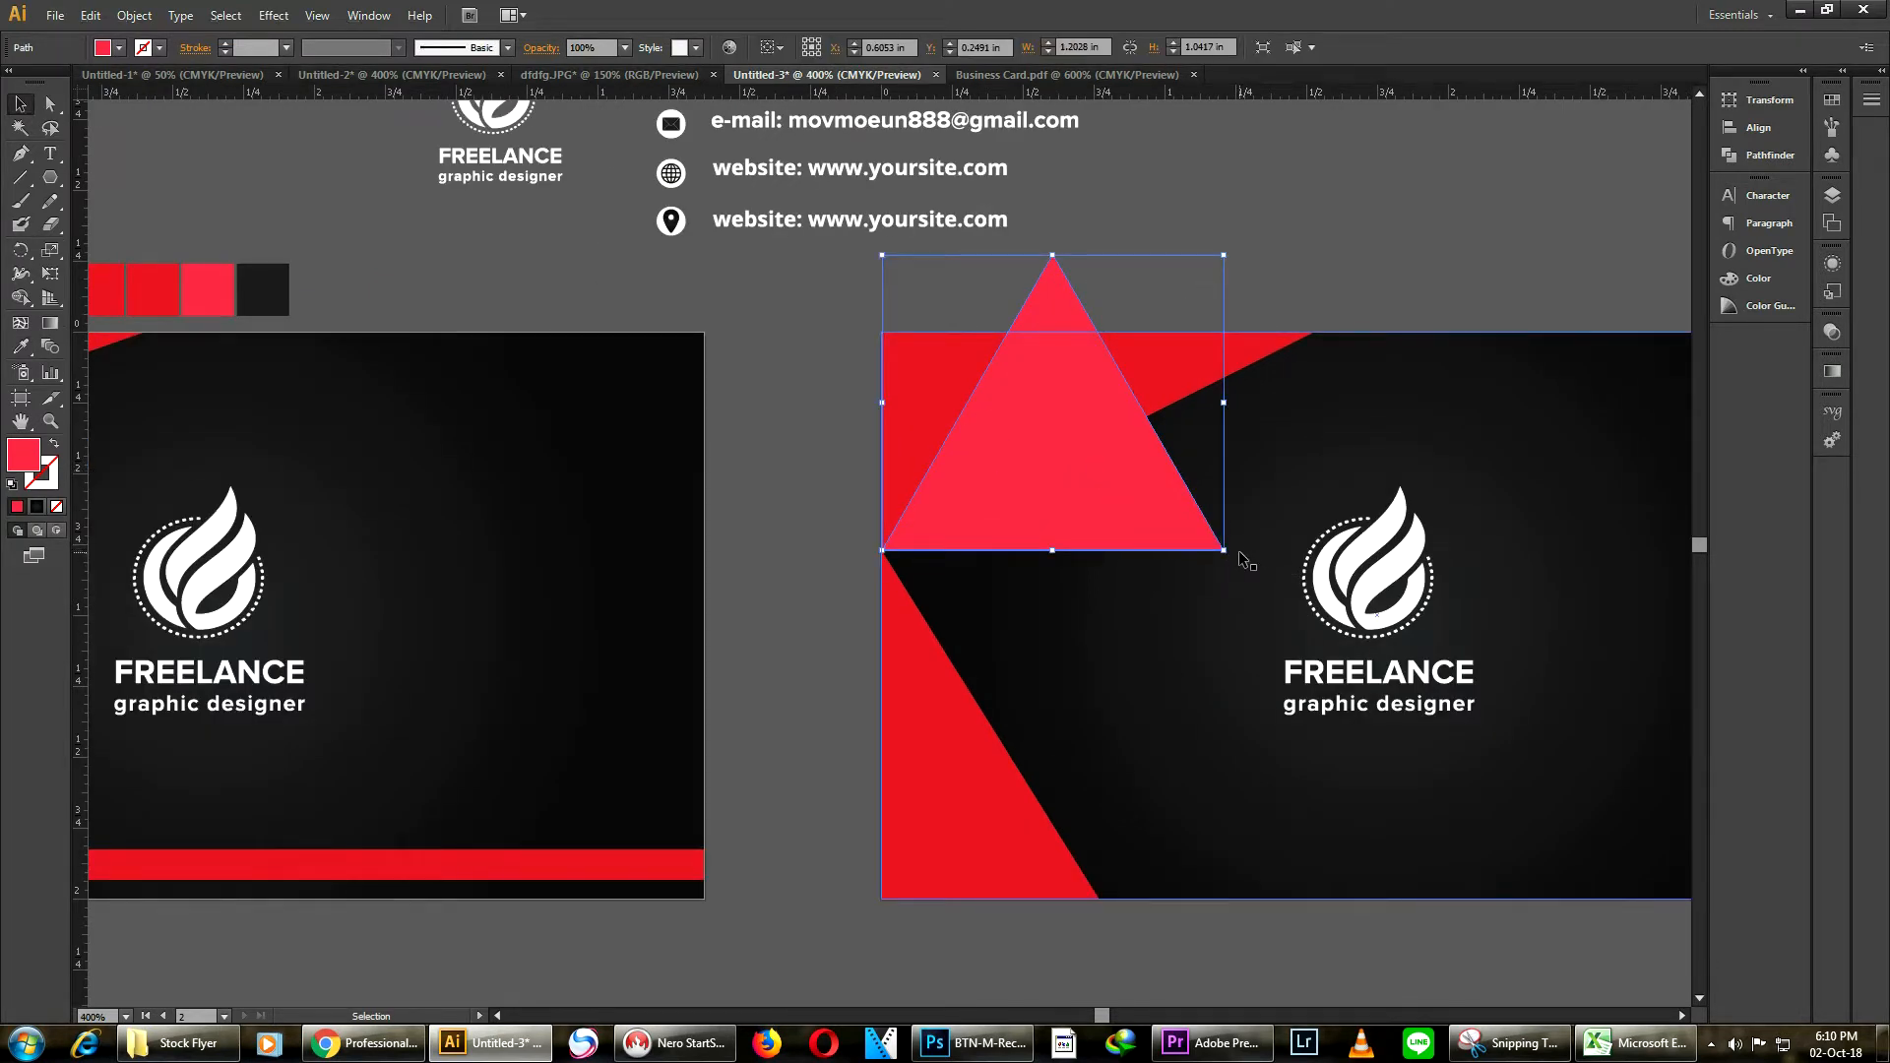
left_click_drag(1234, 557, 1128, 278)
Position the rotated triangle so its corner snaps onto the point on the card's left edge
left_click_drag(1045, 430, 1019, 554)
scroll(927, 539, "up", 3)
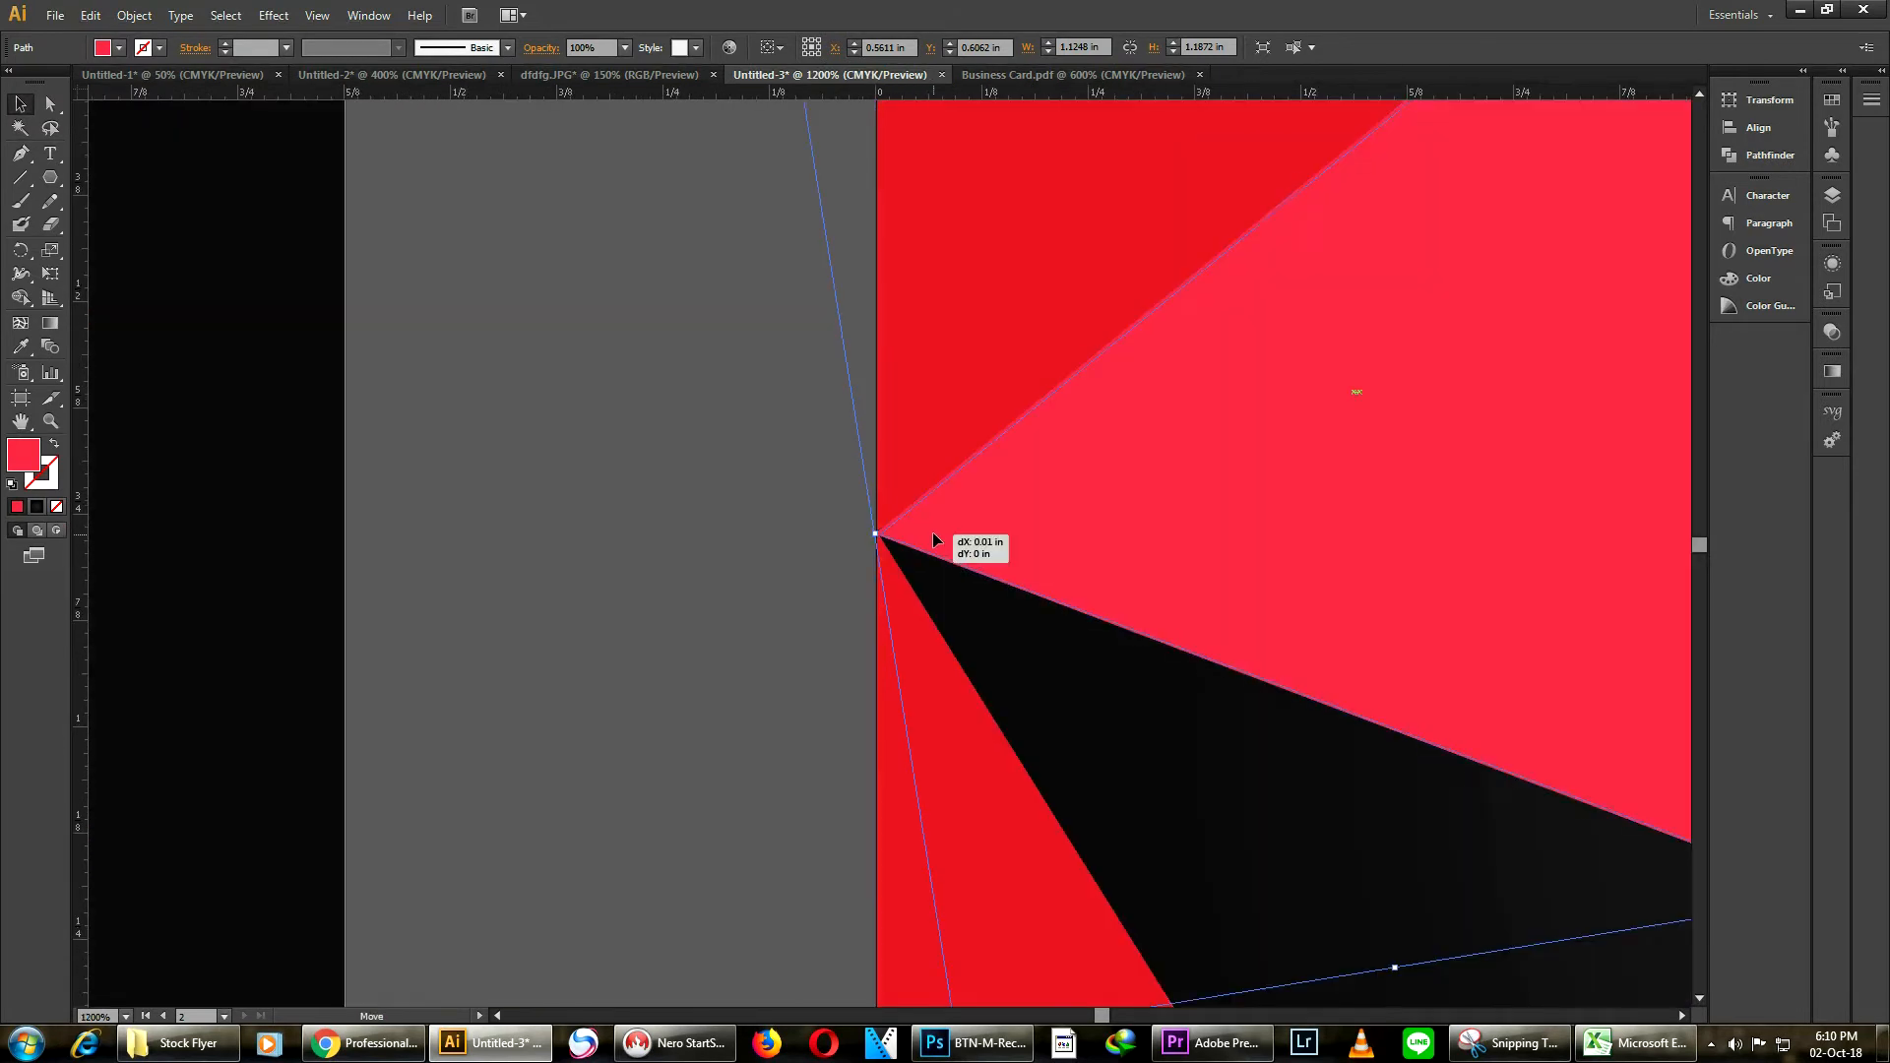
left_click(801, 522)
scroll(872, 533, "up", 3)
scroll(872, 534, "up", 1)
left_click_drag(912, 543, 898, 538)
scroll(898, 538, "down", 6)
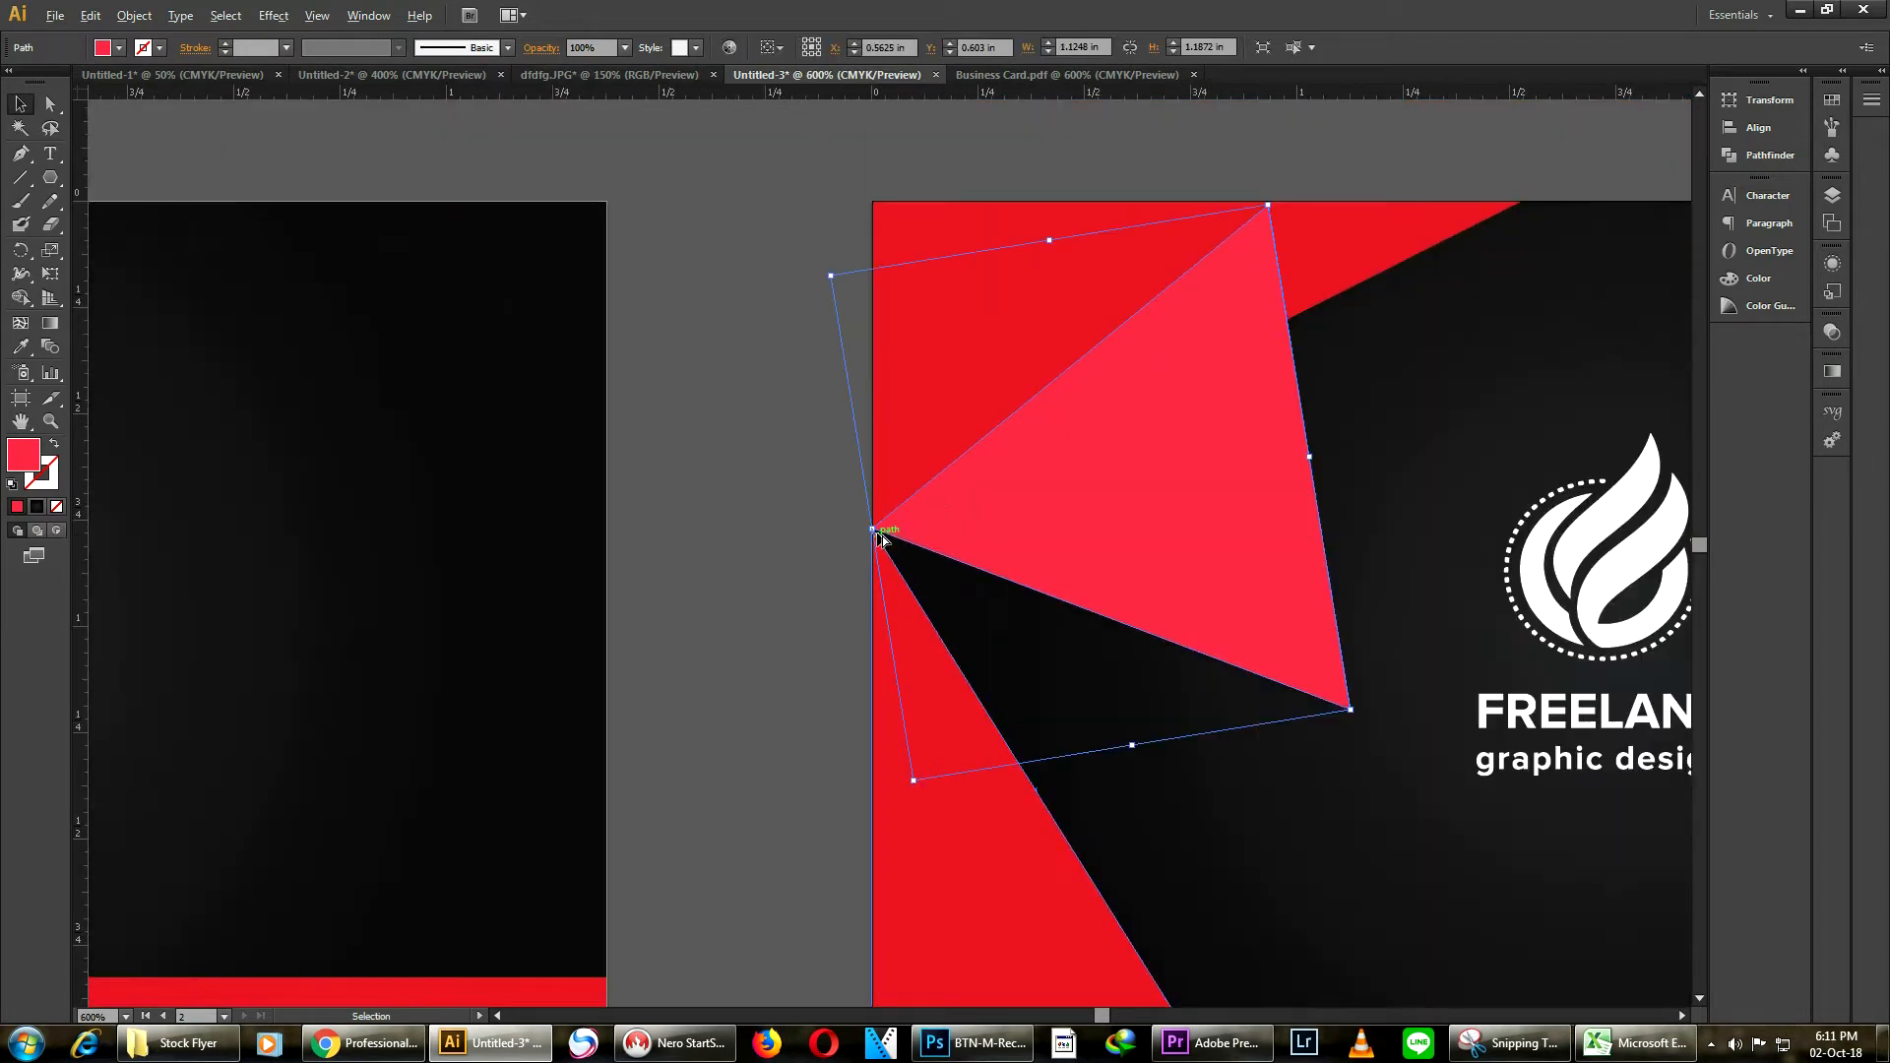
scroll(877, 534, "down", 1)
Drag the pinkish triangle's lower anchor to the lower red triangle's tip on the card's bottom edge
left_click(45, 104)
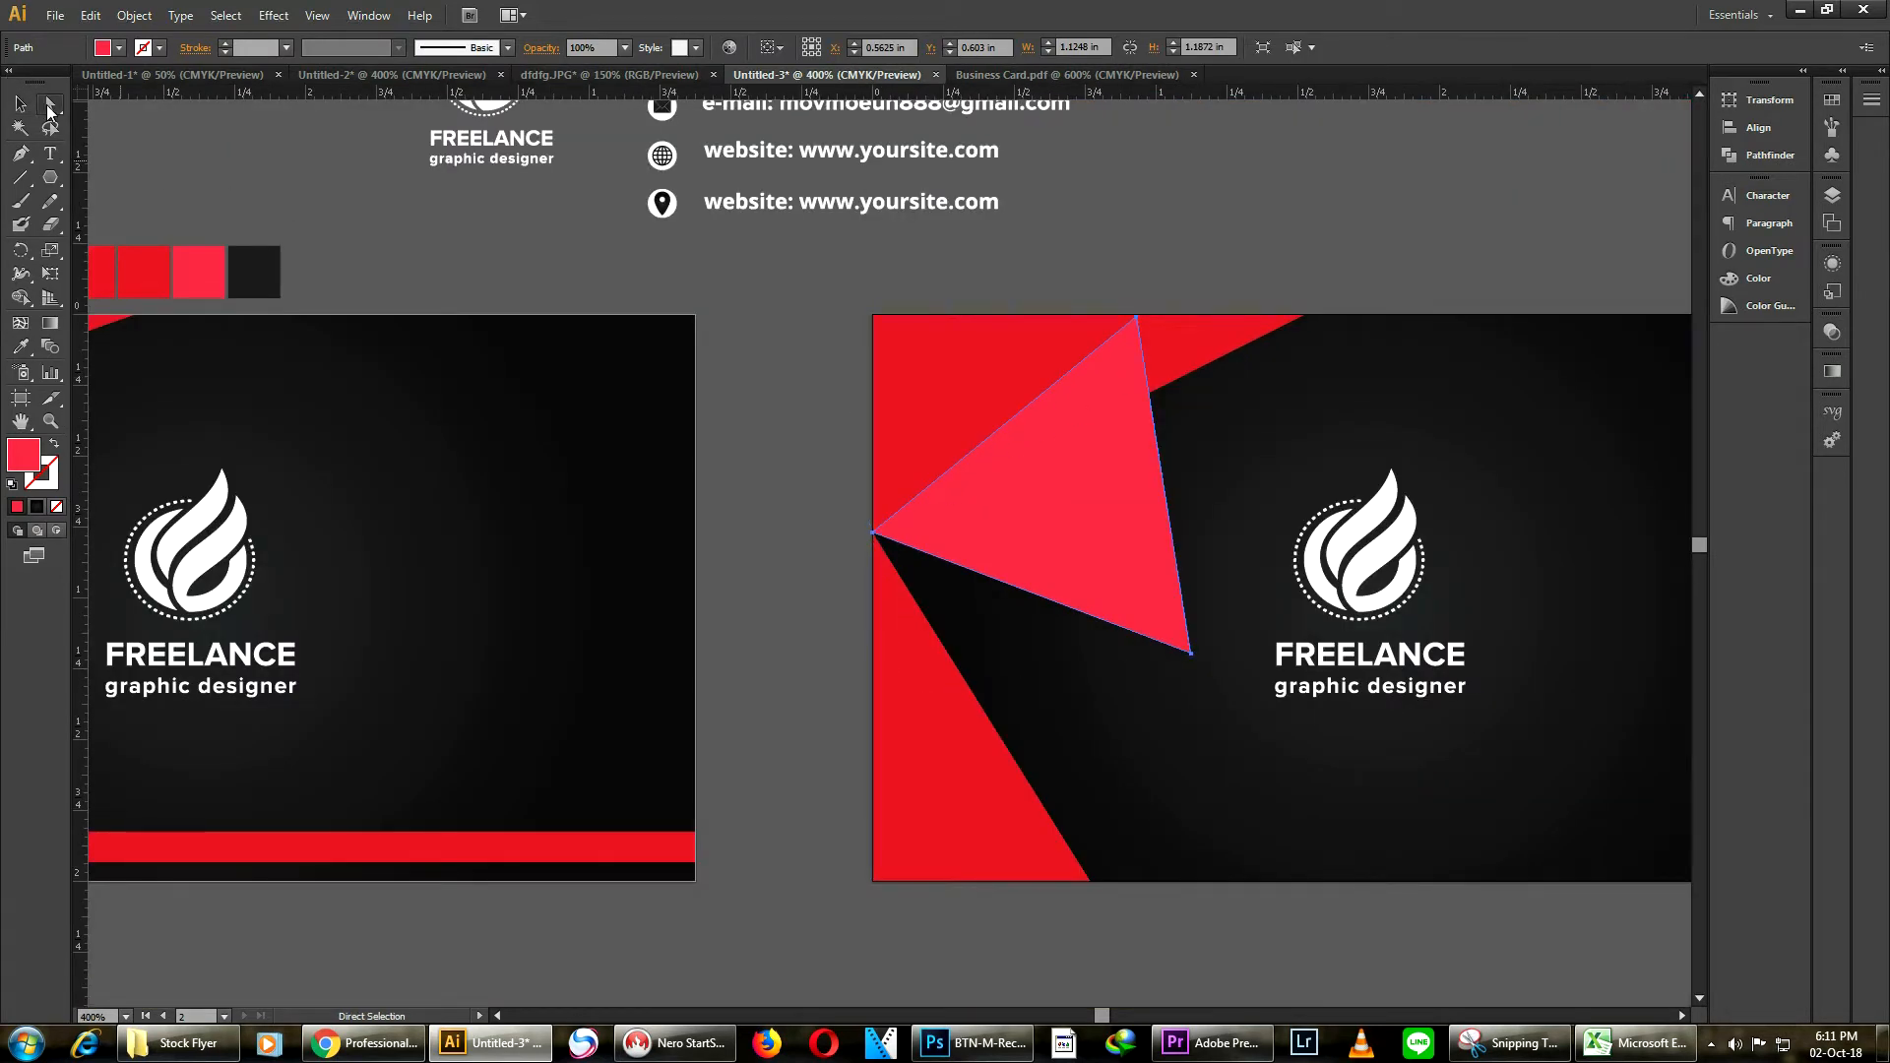
scroll(1144, 632, "down", 1)
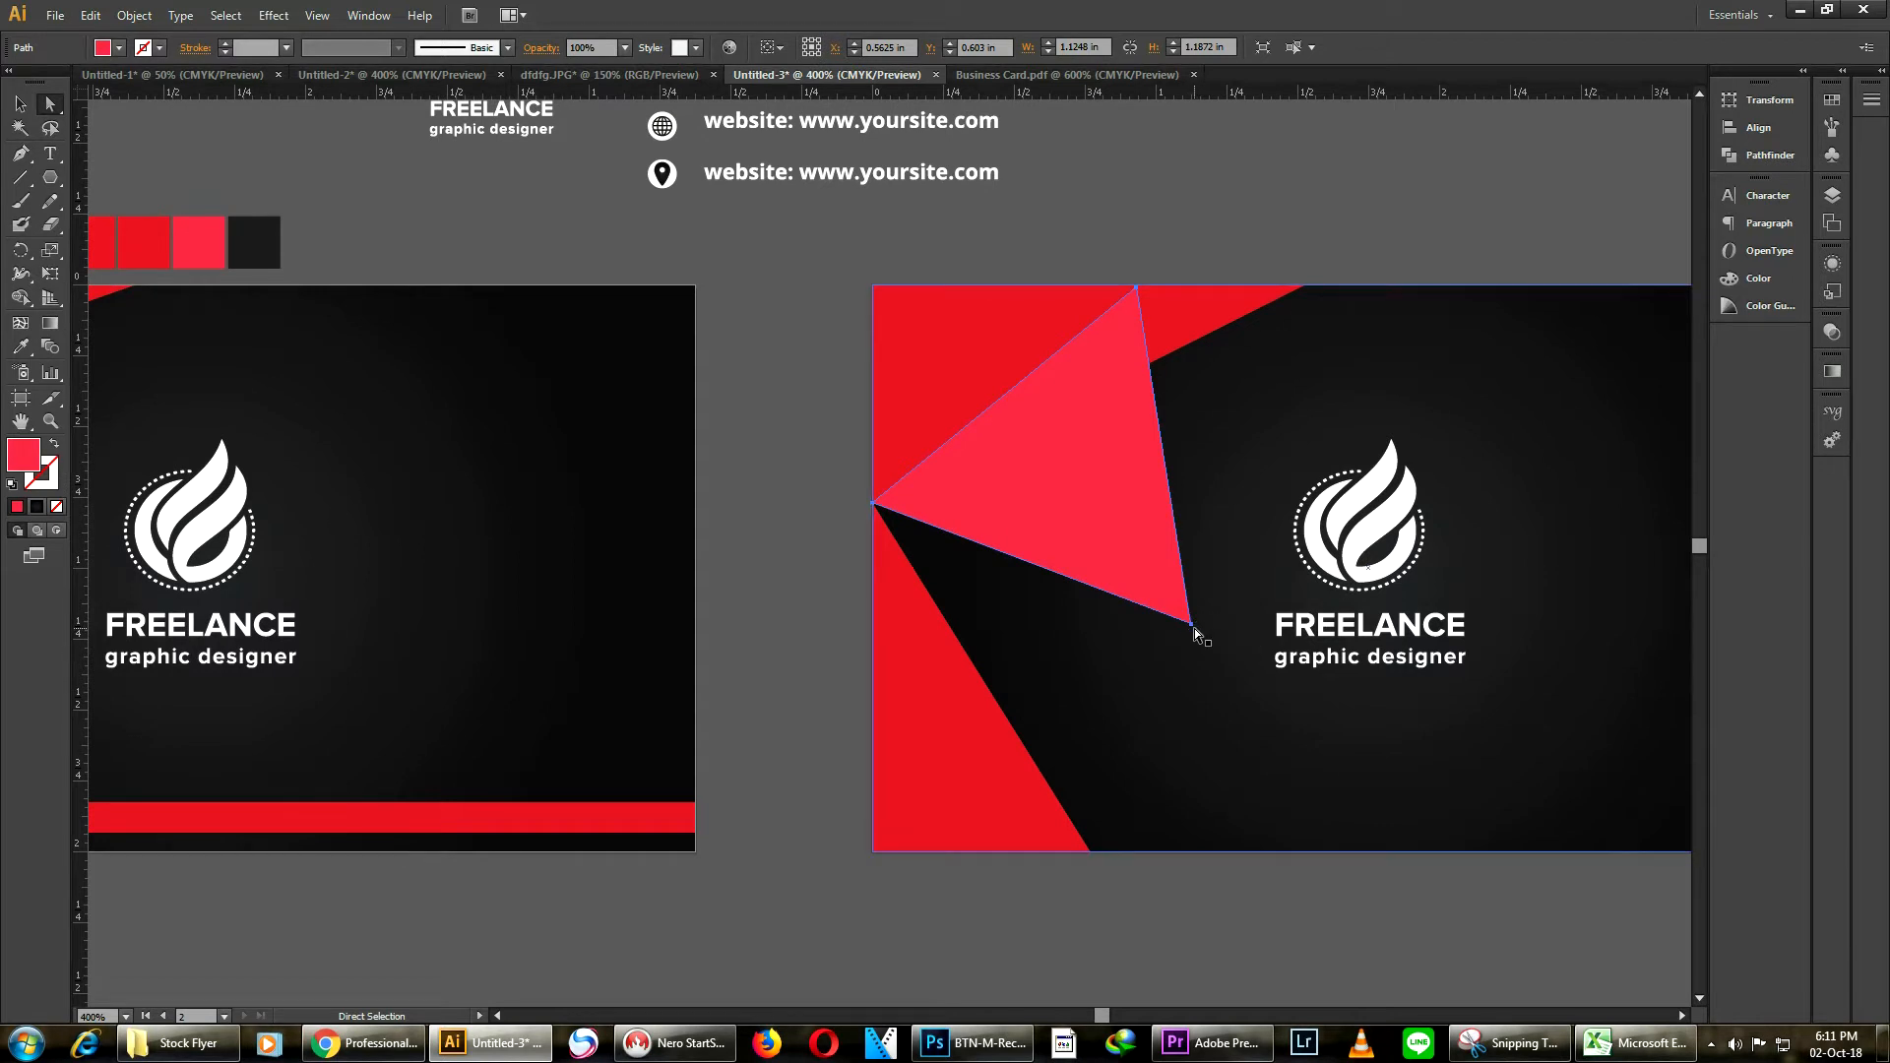
left_click_drag(1193, 626, 1088, 852)
Drag the pinkish triangle's top anchor right to the top triangle's corner on the card's top edge
left_click_drag(1137, 287, 1306, 285)
left_click(782, 282)
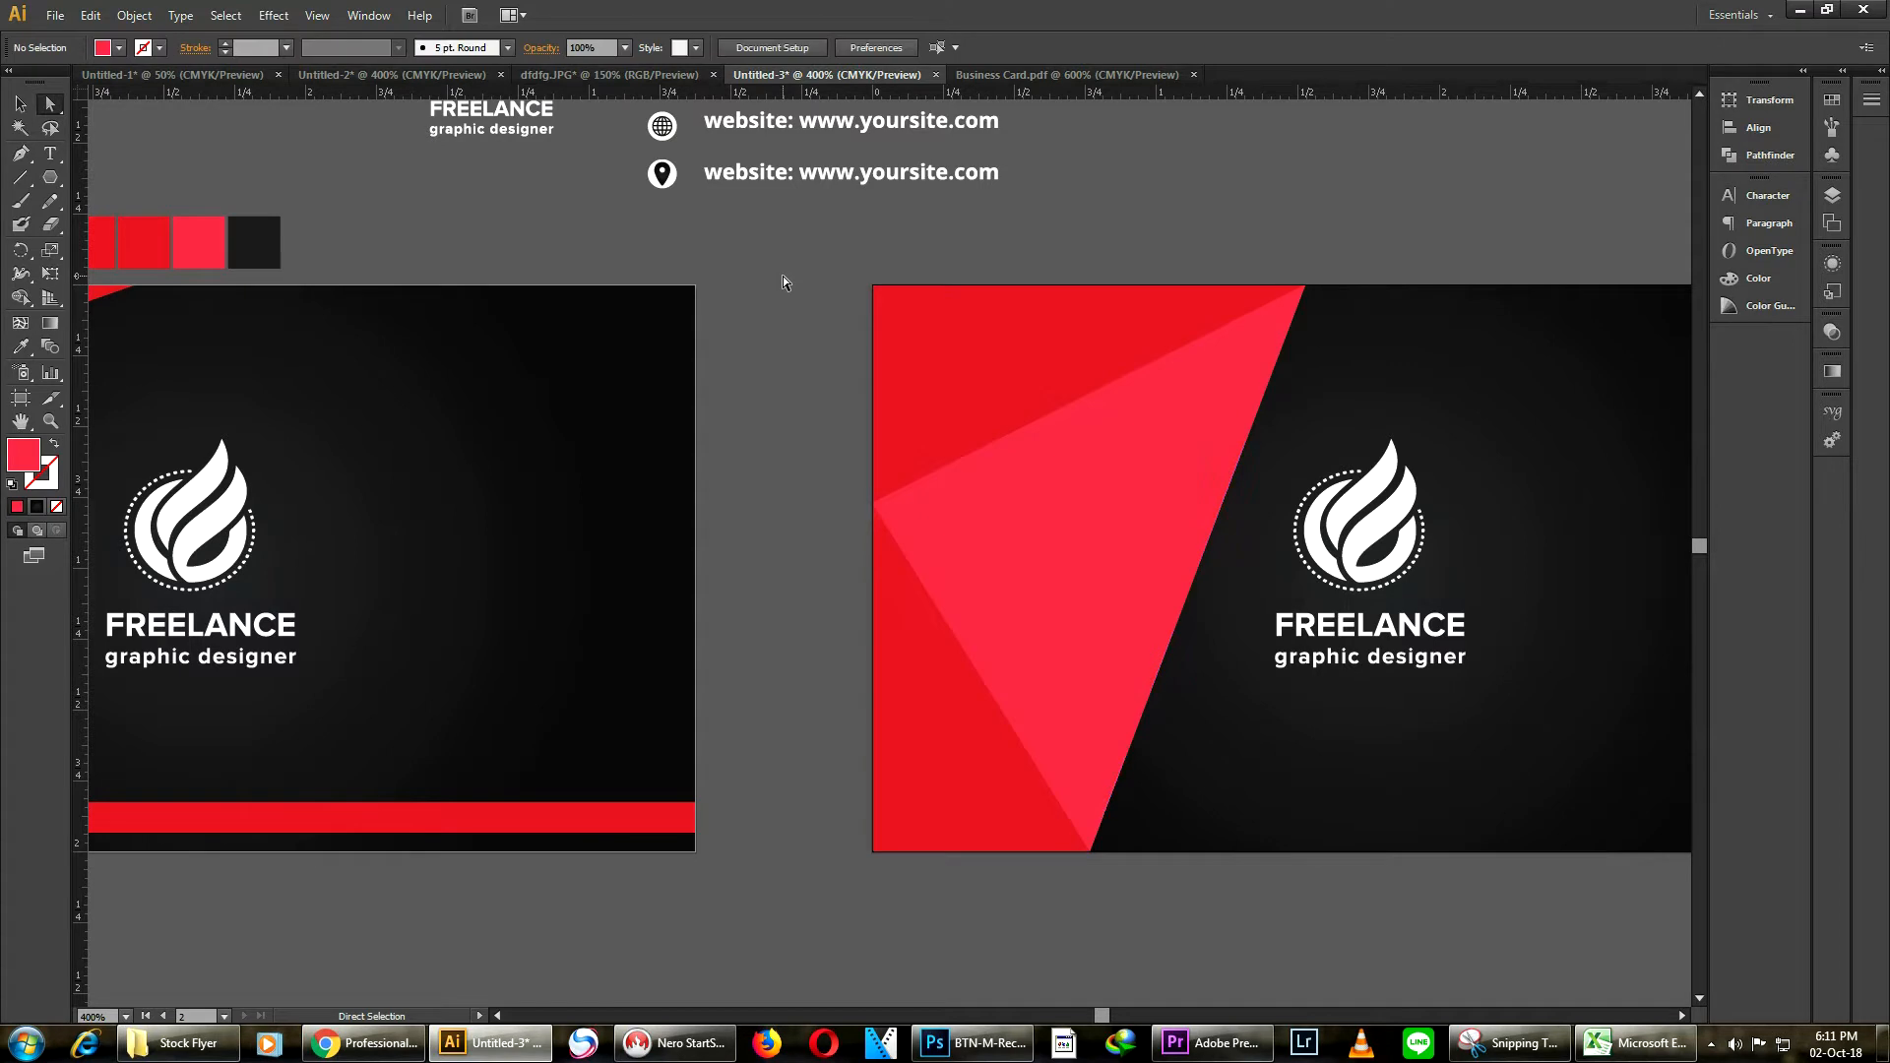
Lock the card's black background rectangle
scroll(799, 280, "down", 2)
scroll(984, 253, "up", 1)
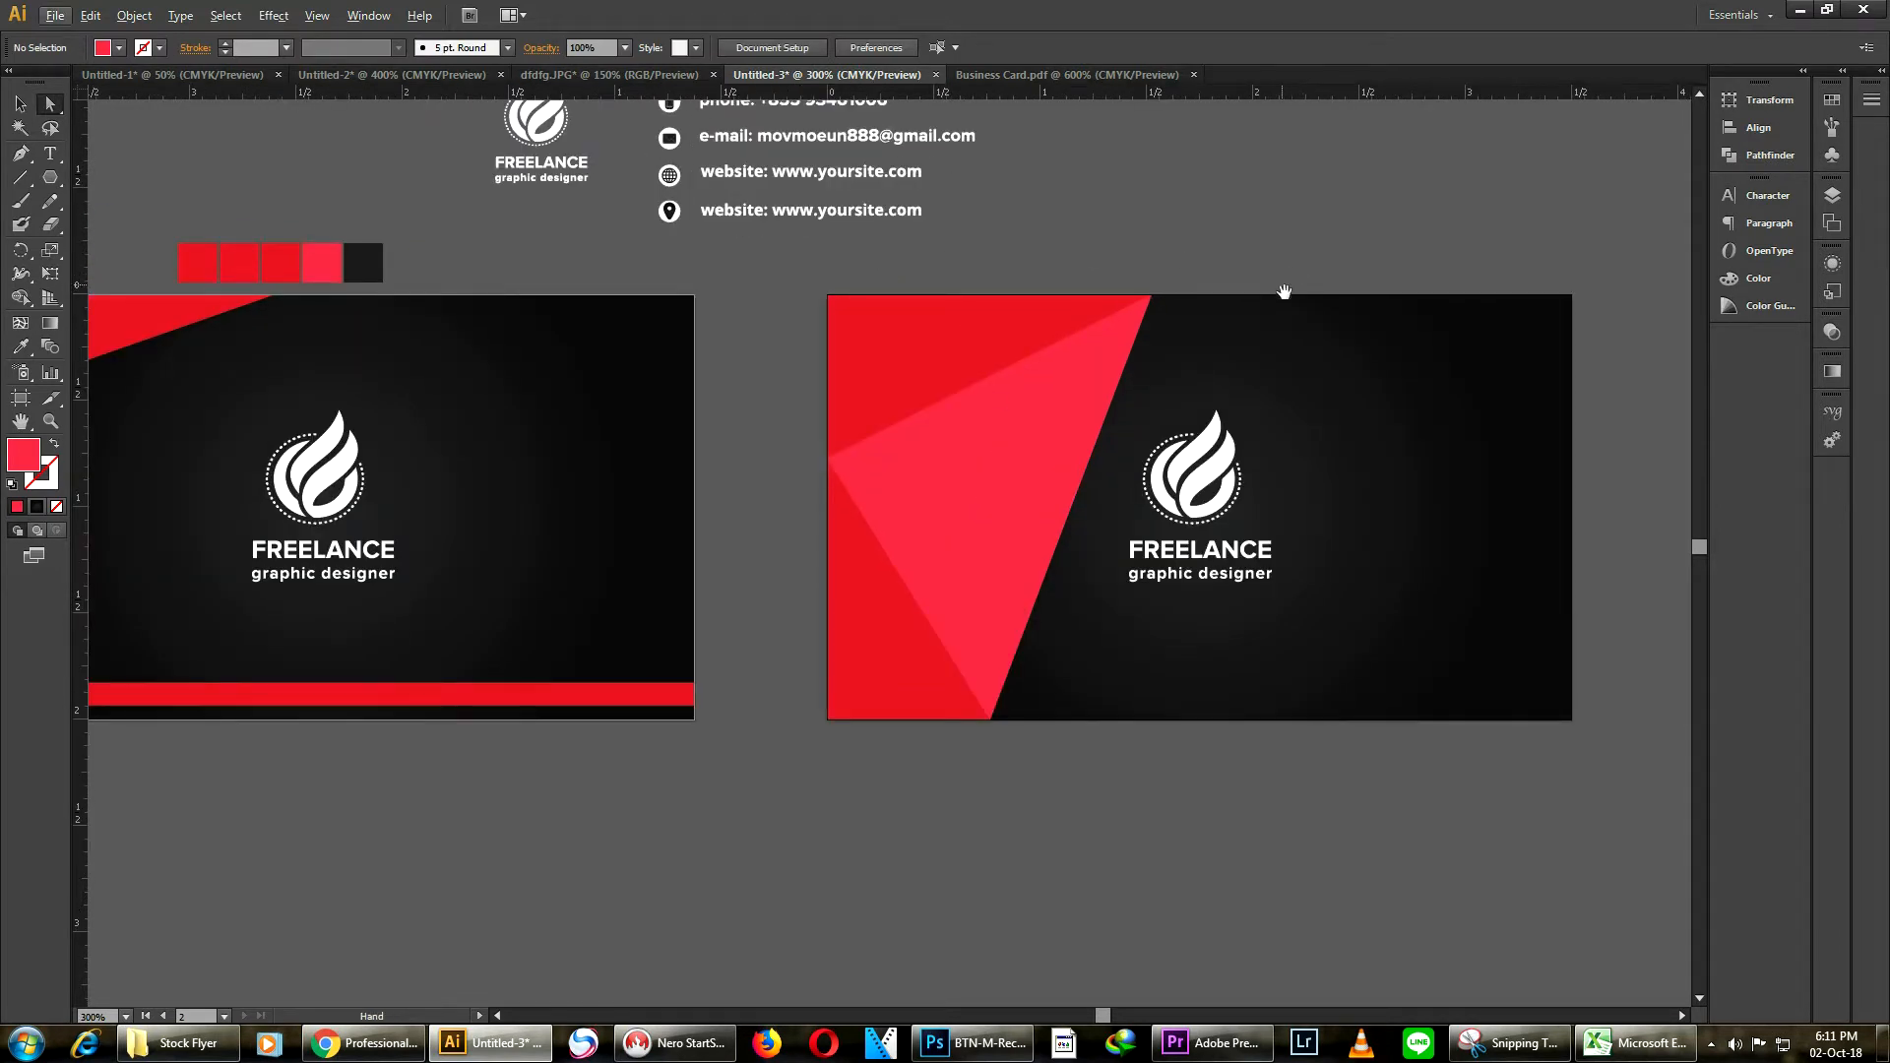
left_click_drag(1293, 311, 1223, 304)
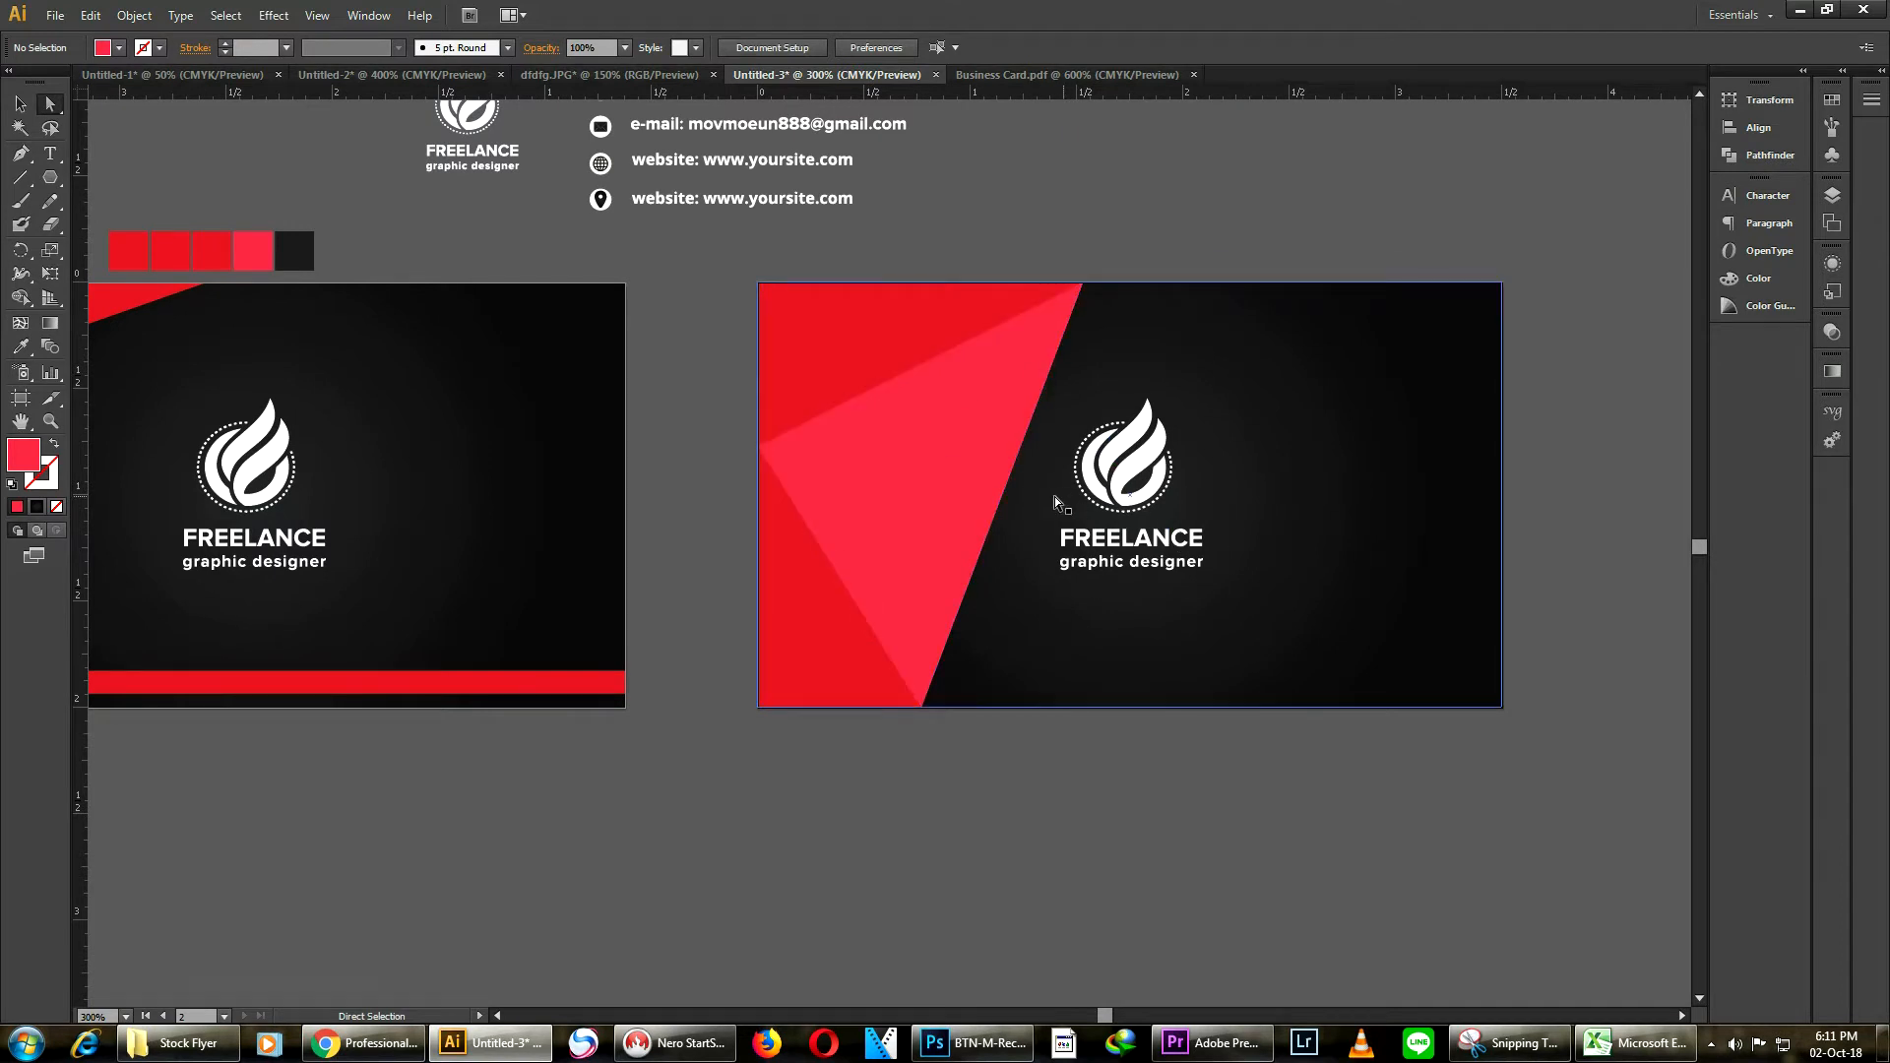
left_click(1141, 541)
left_click(1364, 406)
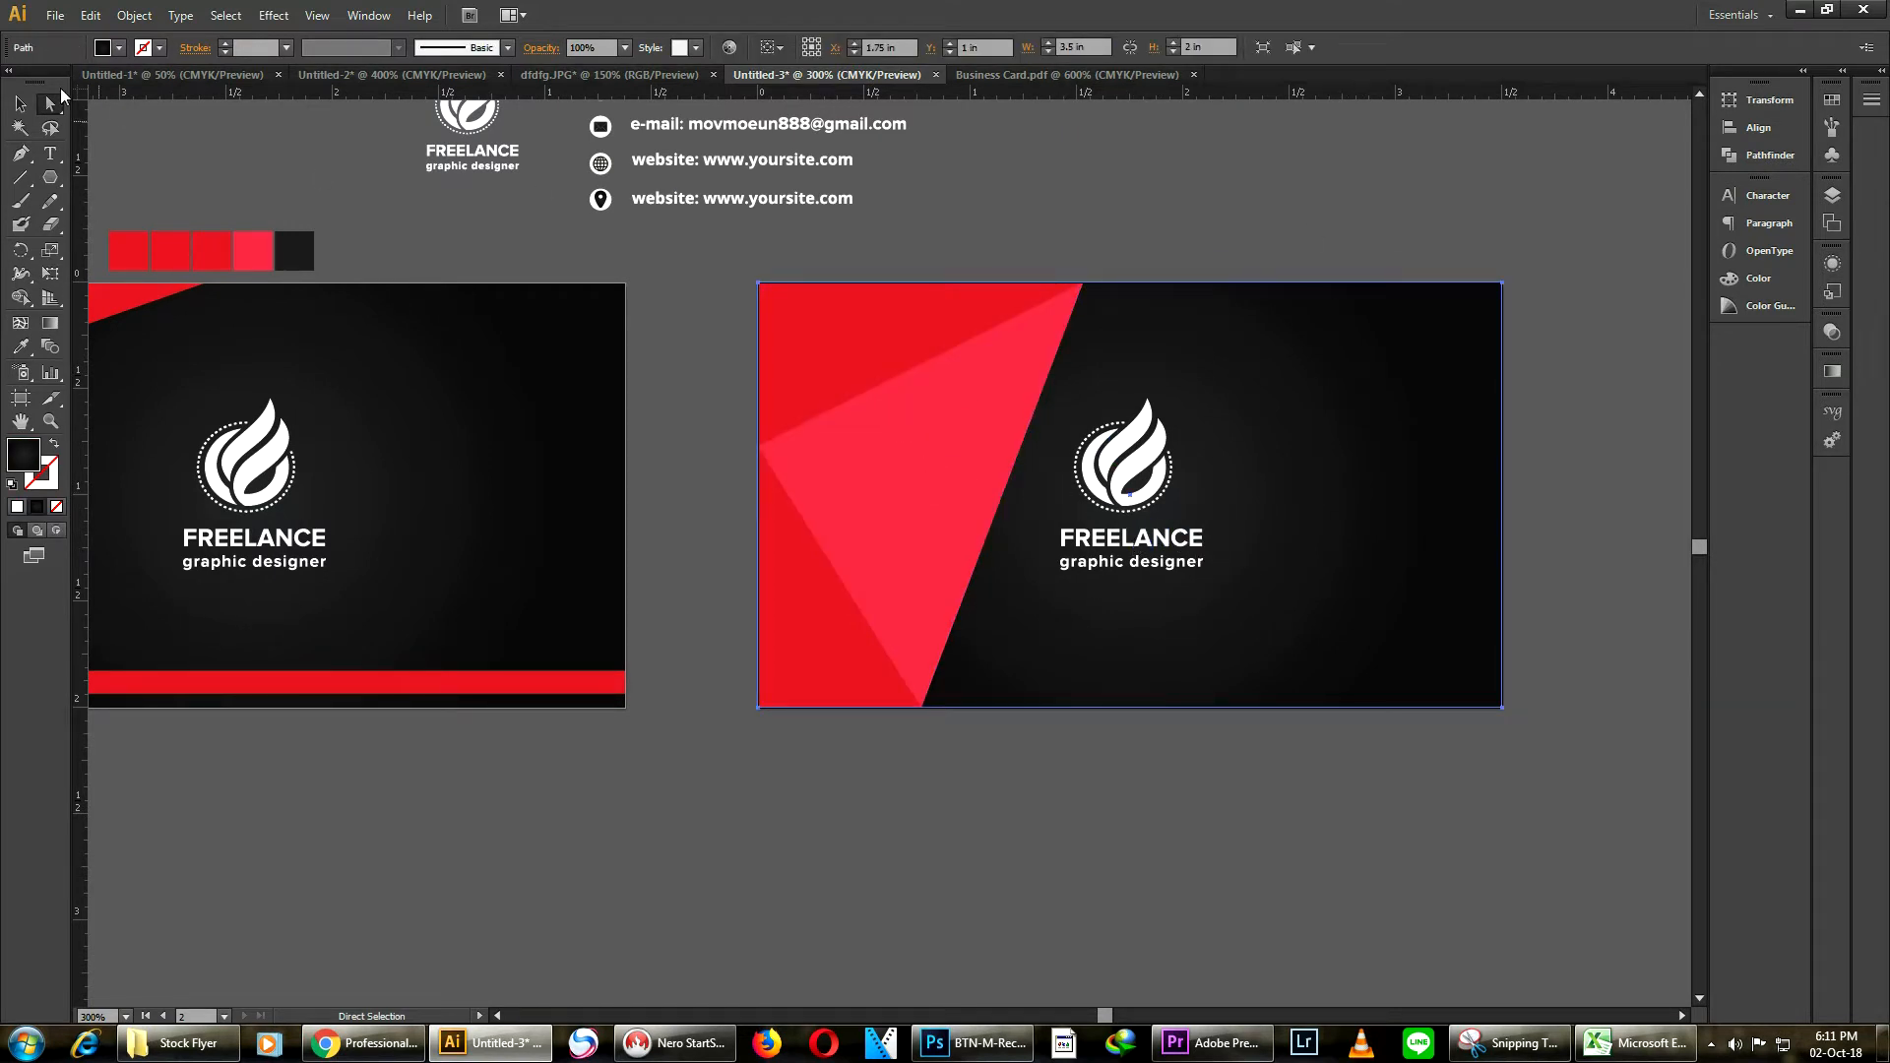
left_click(20, 104)
left_click(1211, 246)
left_click(1305, 430)
left_click(134, 15)
mouse_move(305, 132)
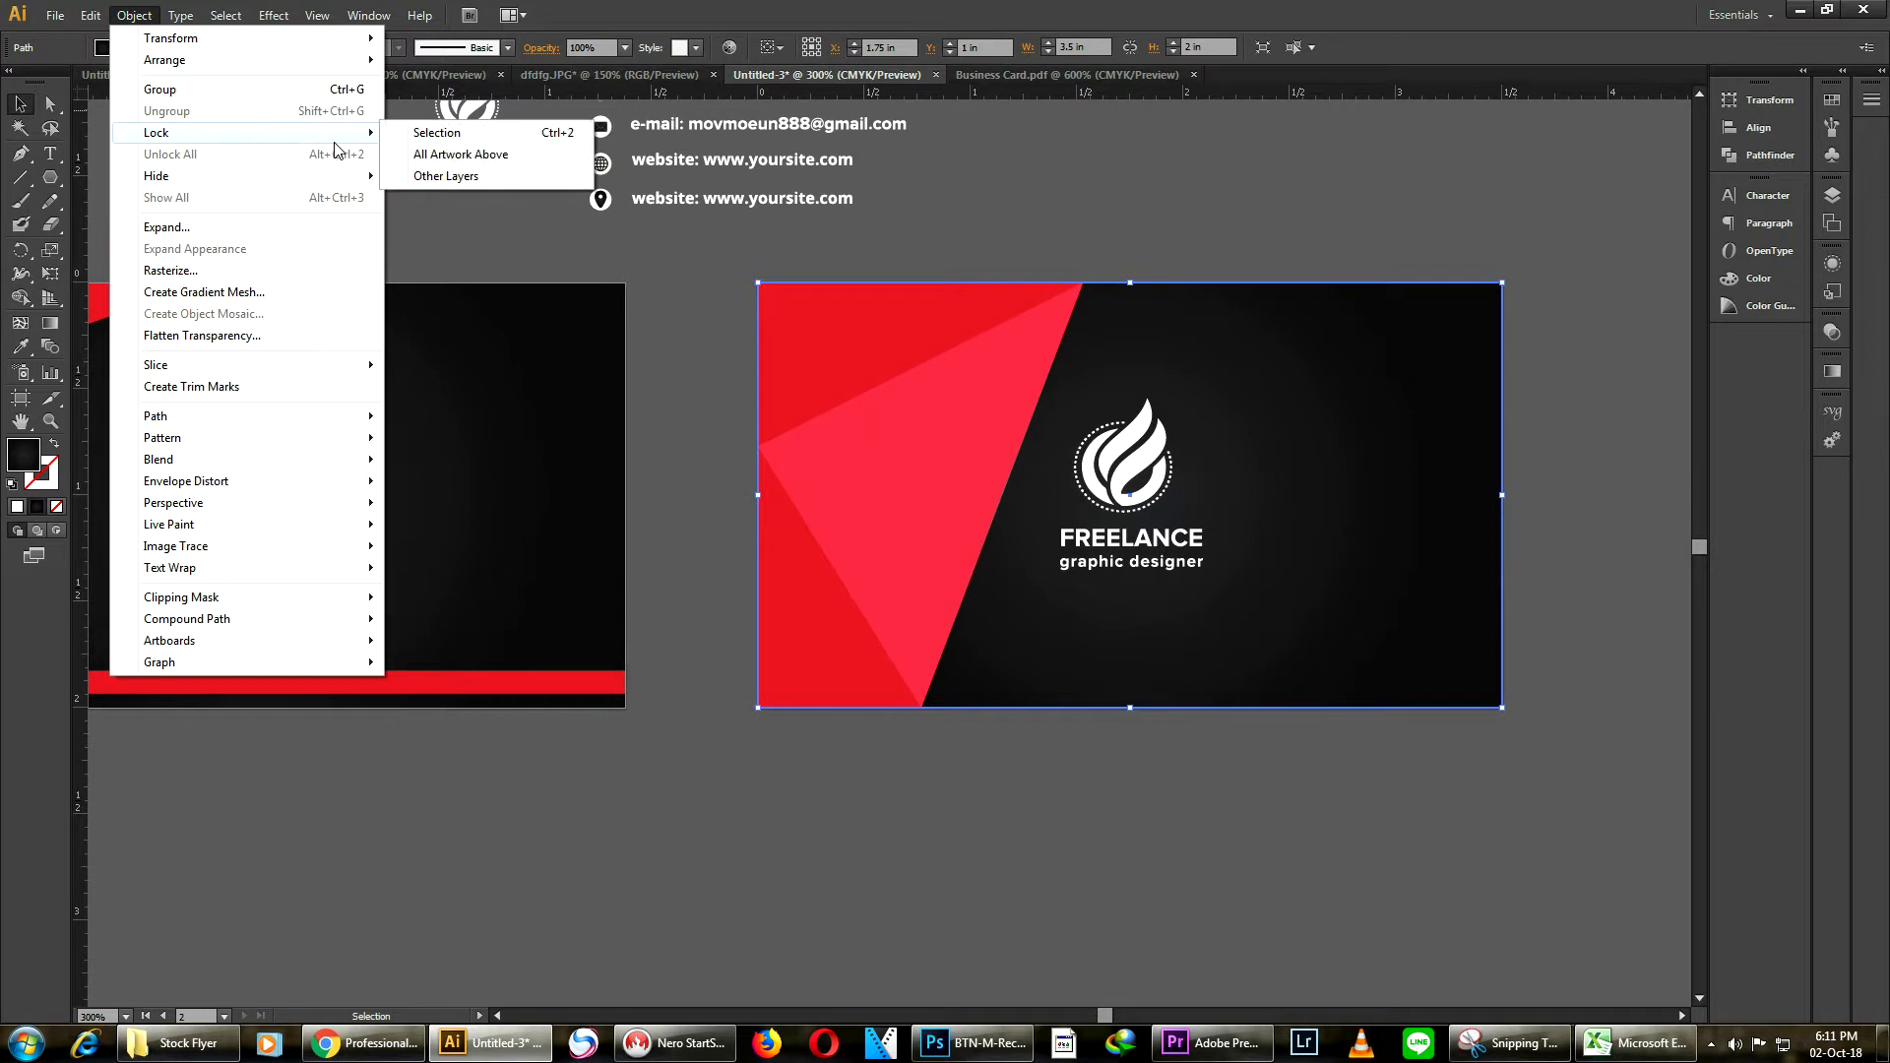
left_click(544, 134)
Select the red and pink triangles on the card and group them
left_click_drag(1339, 359, 1280, 474)
left_click_drag(764, 502, 748, 457)
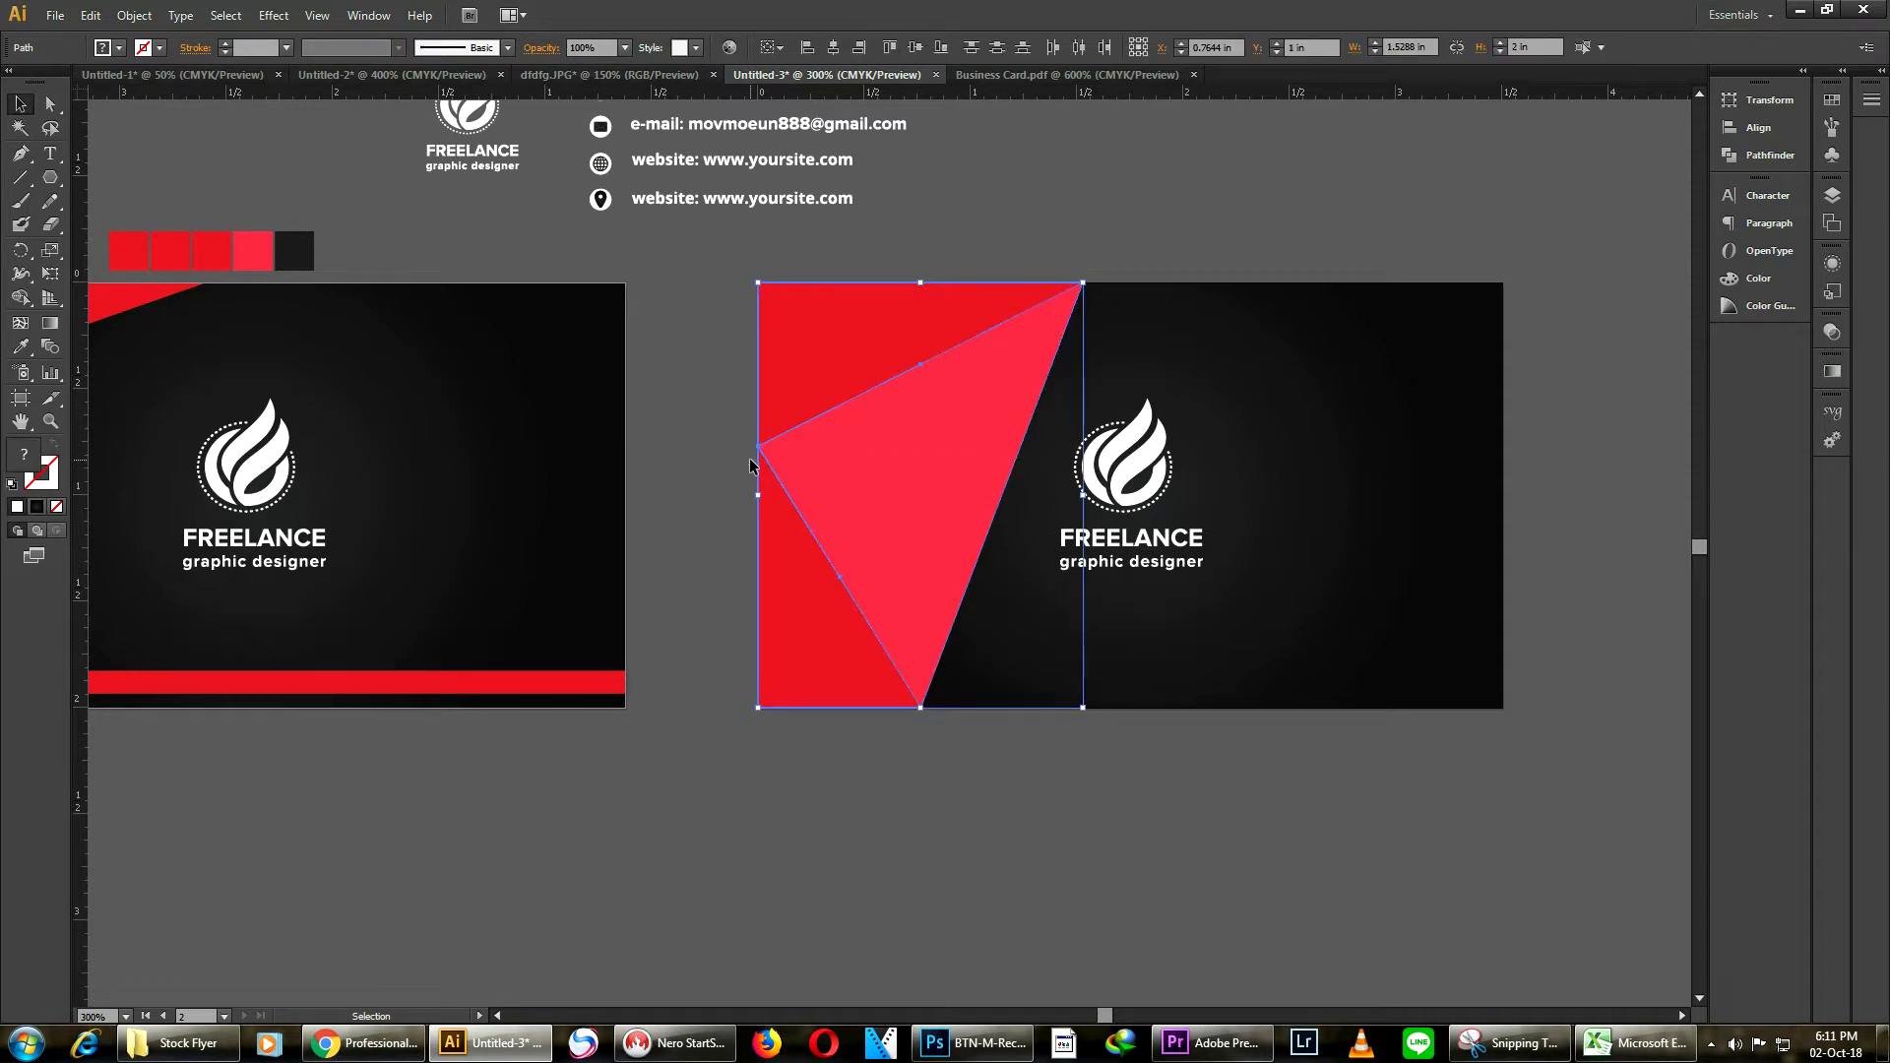
right_click(824, 466)
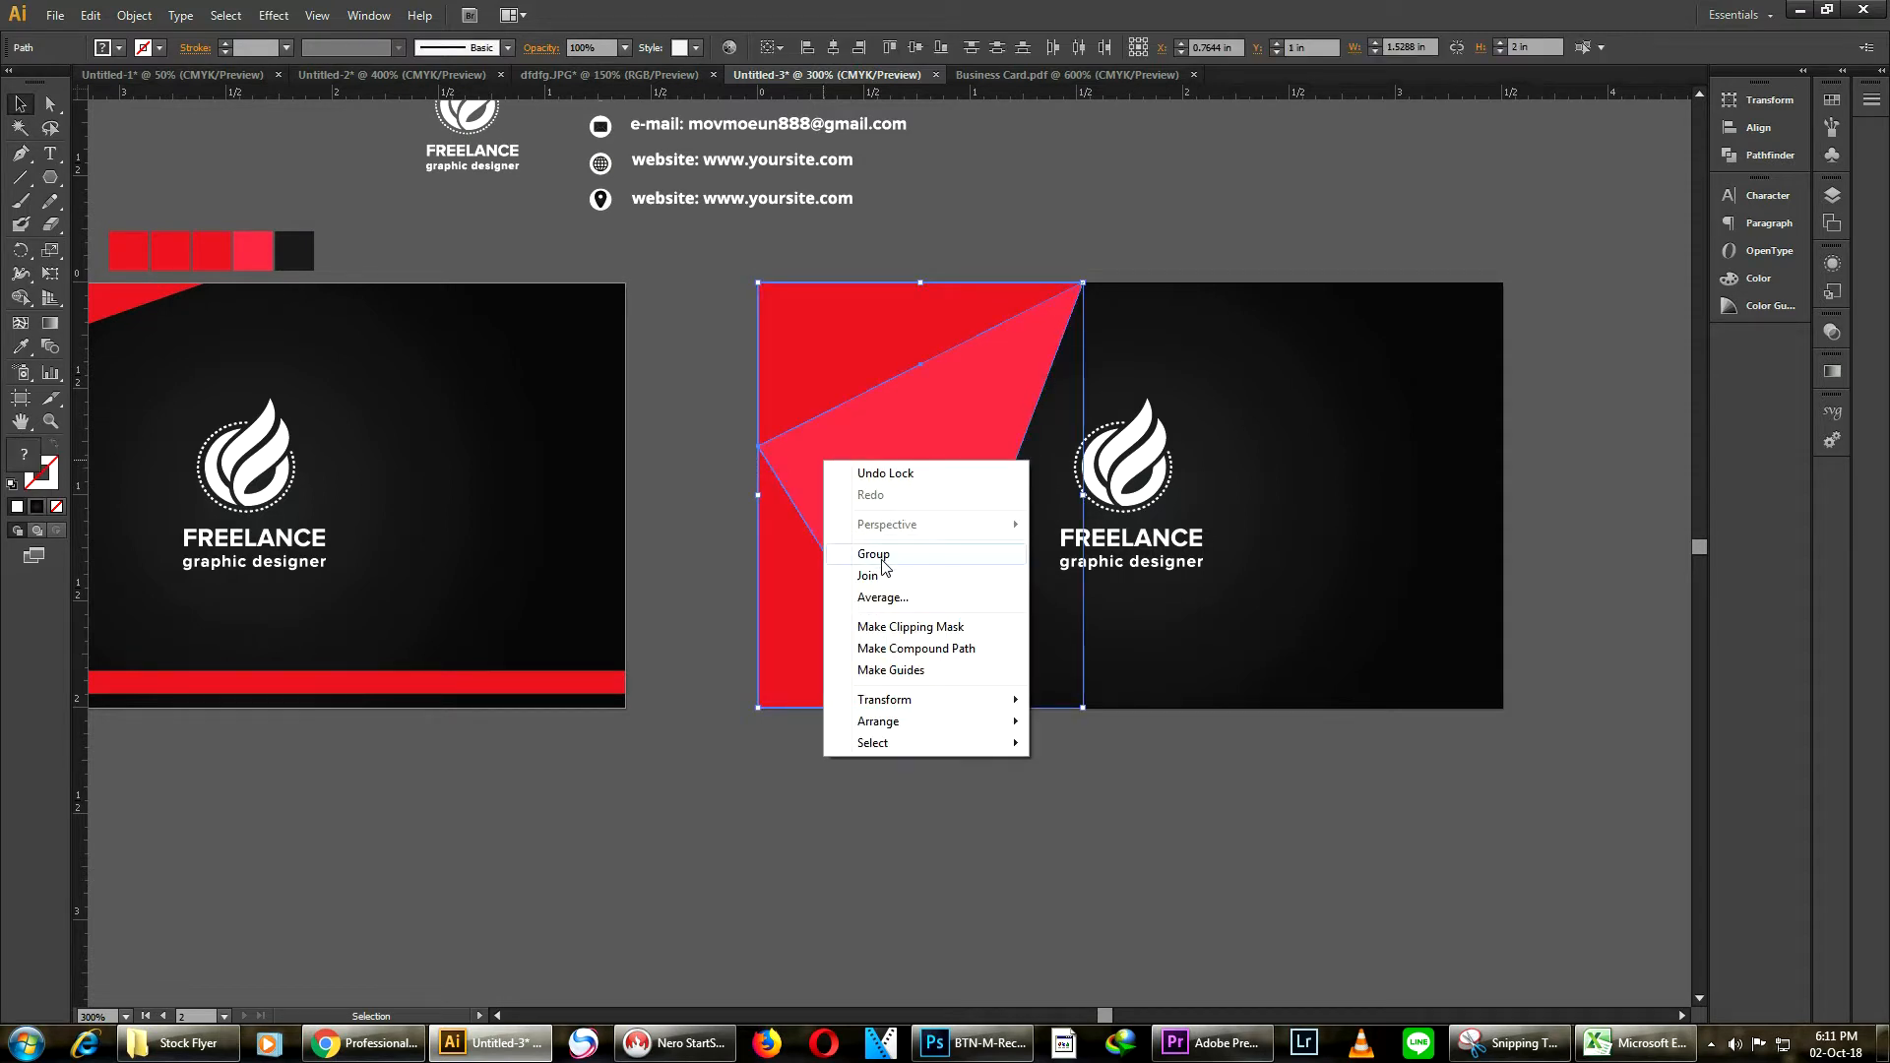
left_click(869, 543)
Unlock all locked objects
left_click(135, 16)
mouse_move(330, 179)
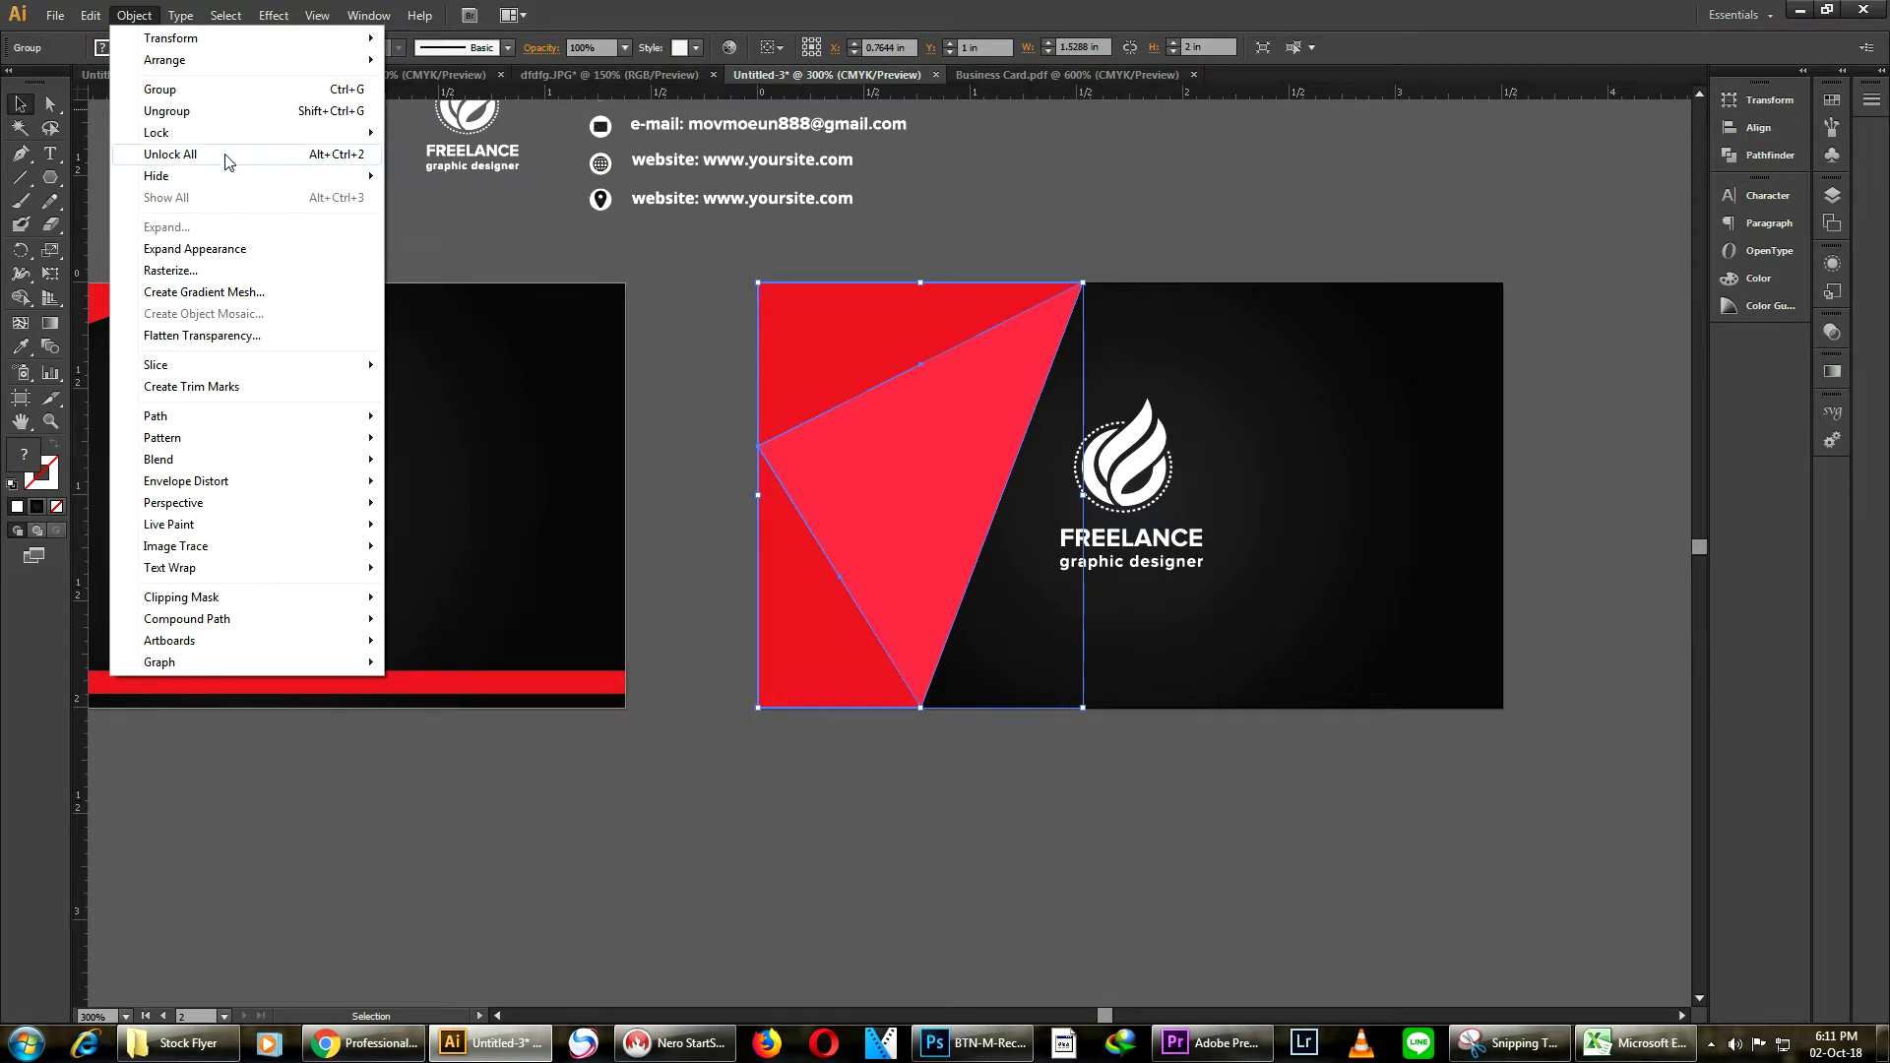
mouse_move(242, 138)
left_click(448, 133)
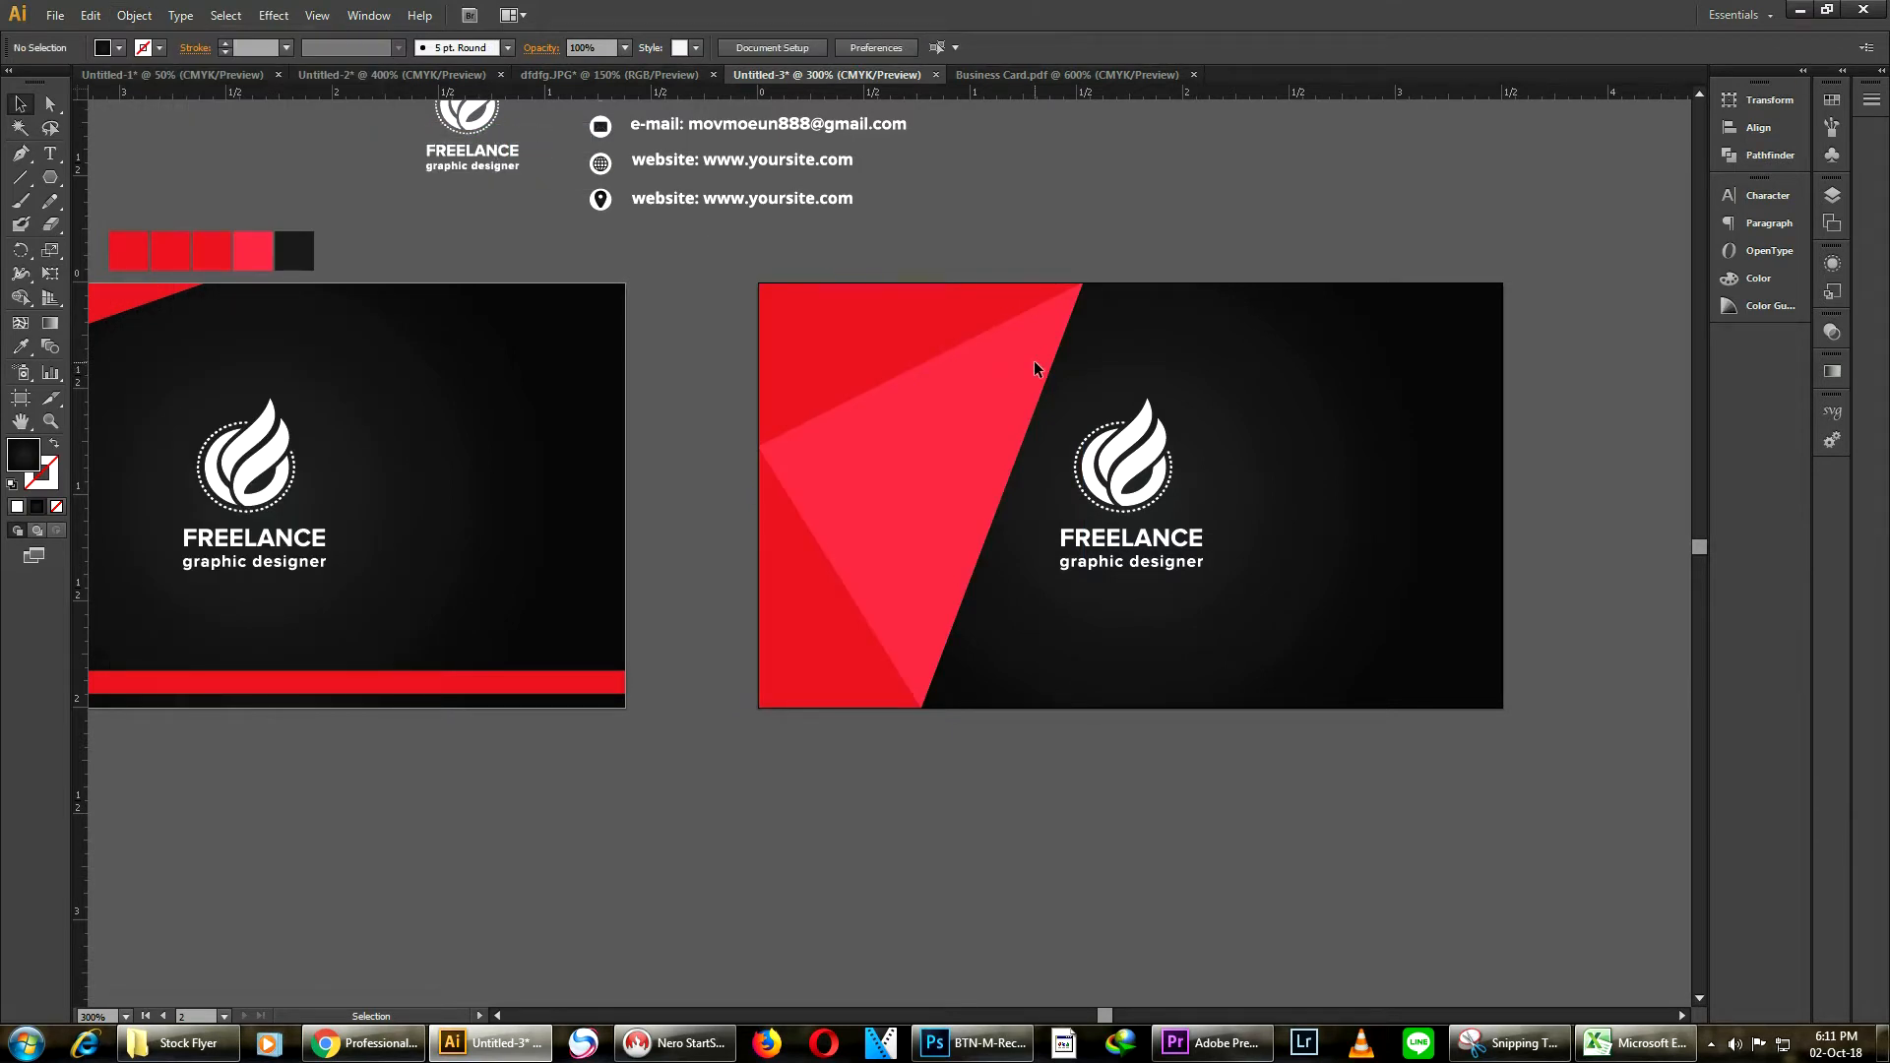
Move the logo group onto the red triangles and bring it to the front
left_click(1124, 500)
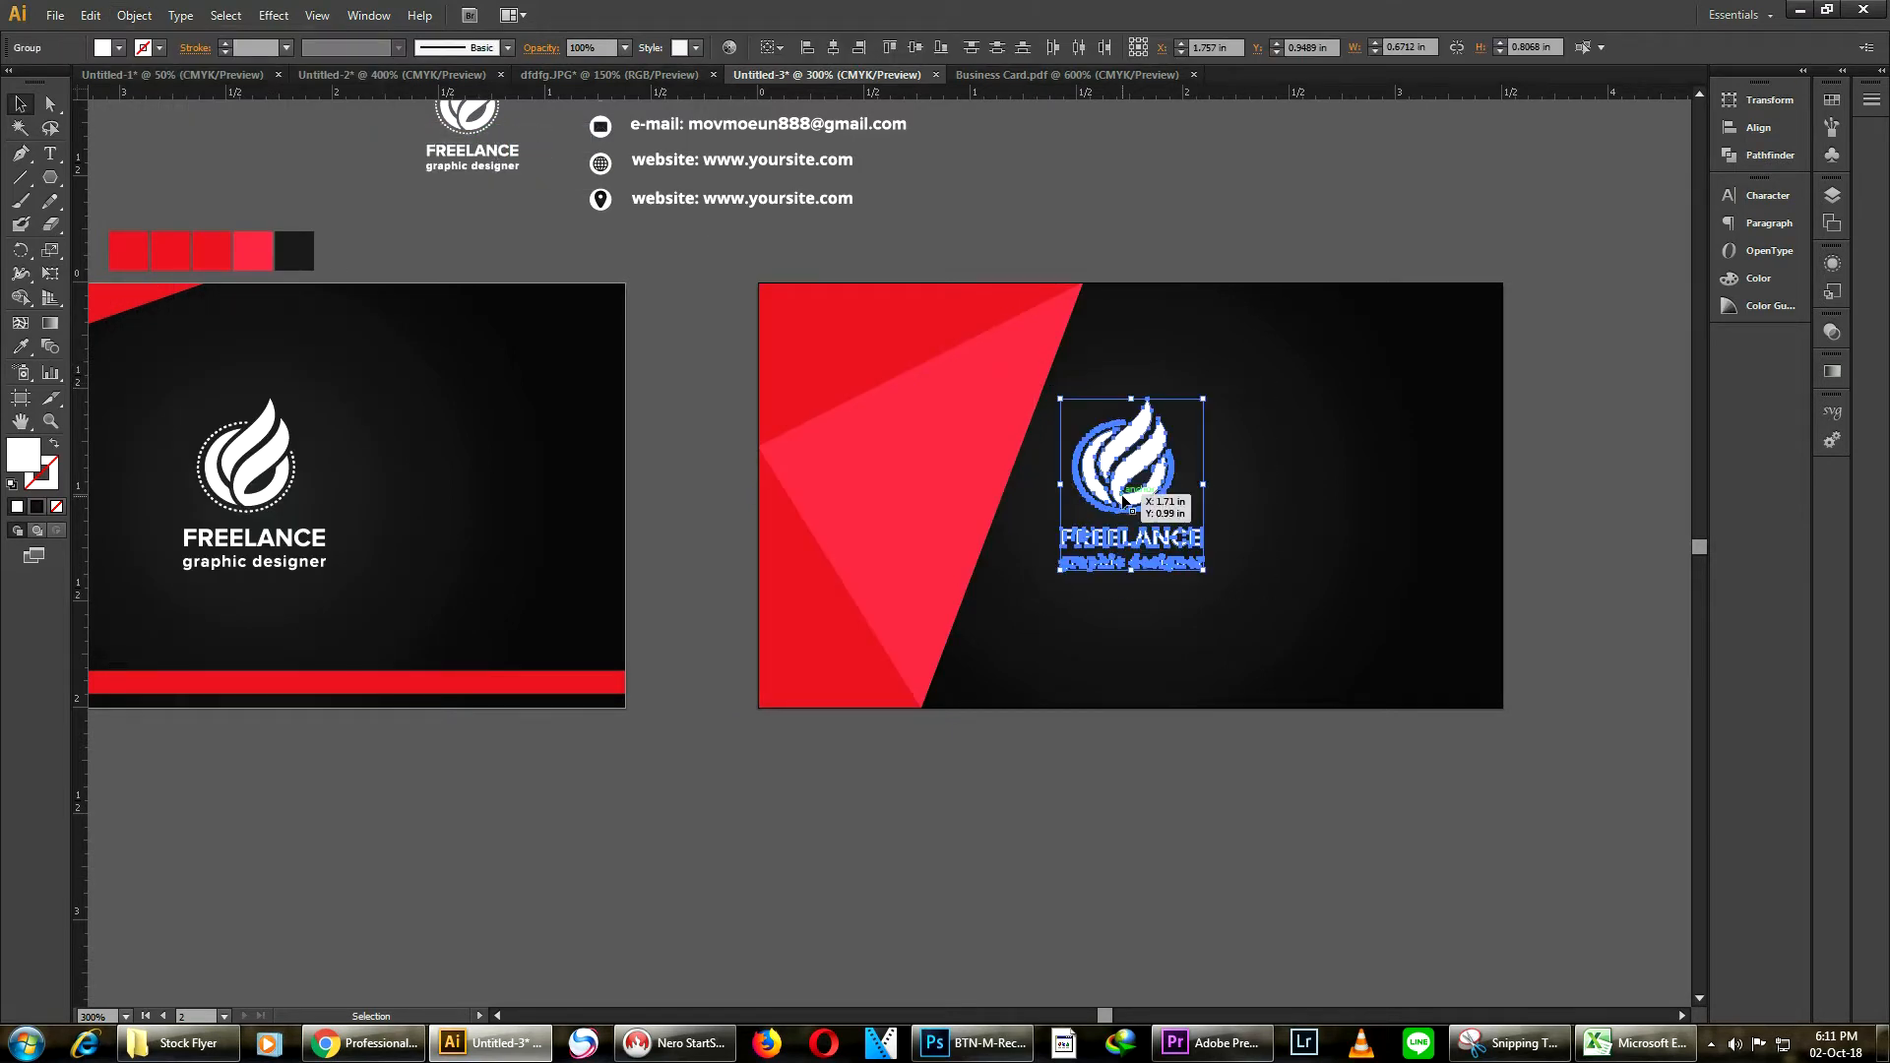
left_click_drag(1113, 498, 935, 489)
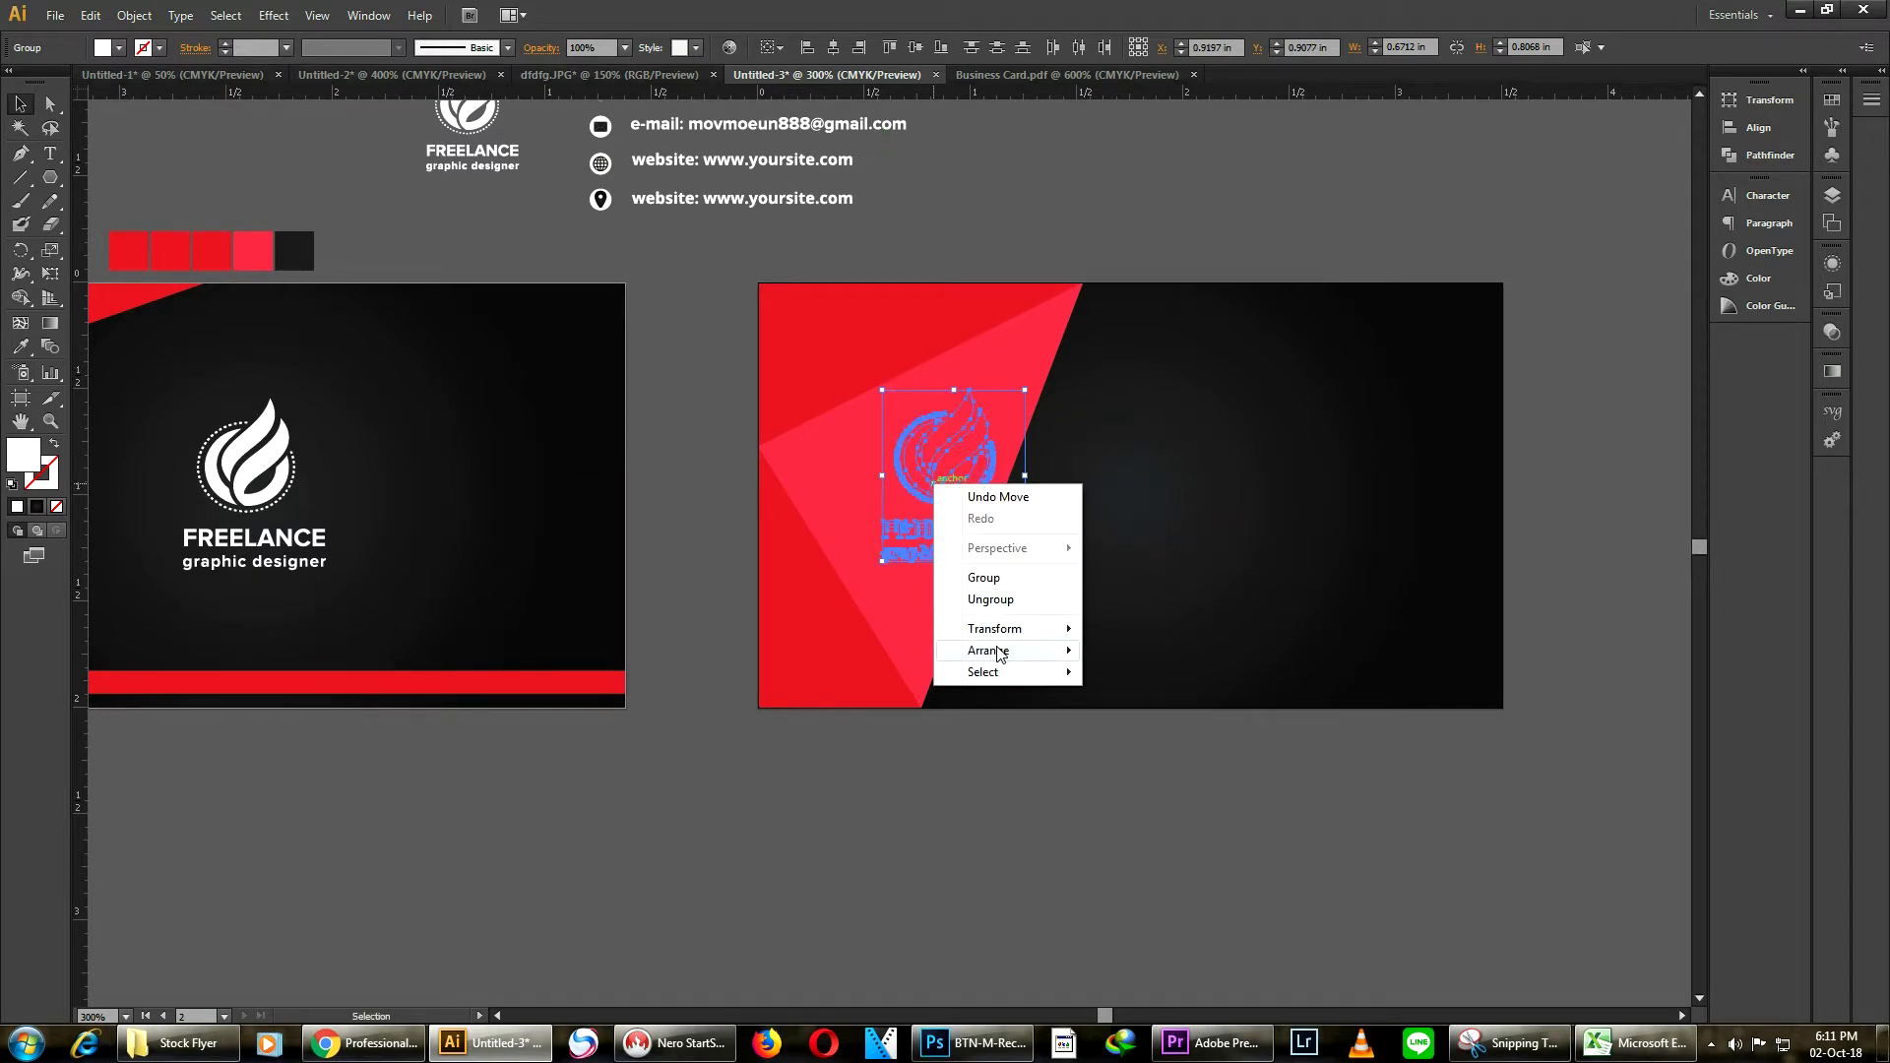
mouse_move(999, 650)
left_click(1165, 651)
Scale the logo group down and place it inside the pink triangle
scroll(1036, 503, "up", 2)
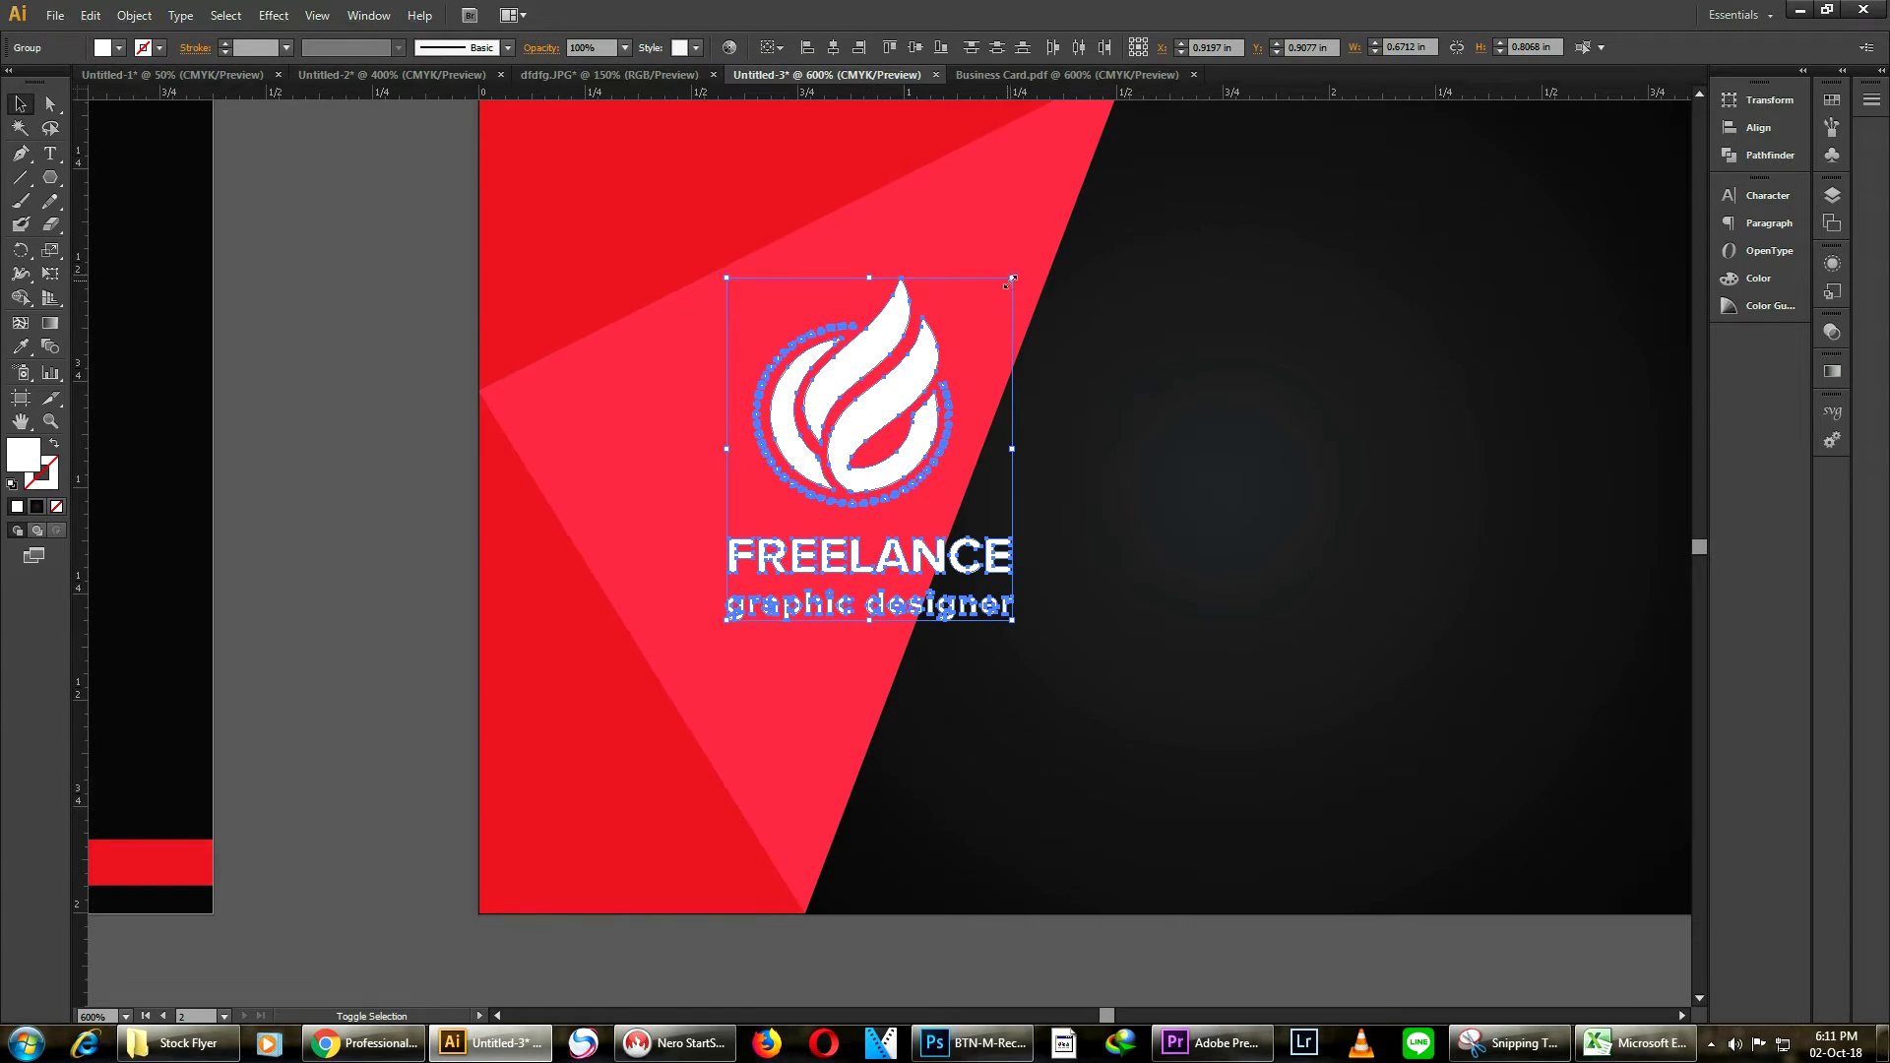
left_click_drag(1014, 278, 945, 358)
left_click_drag(851, 435, 742, 422)
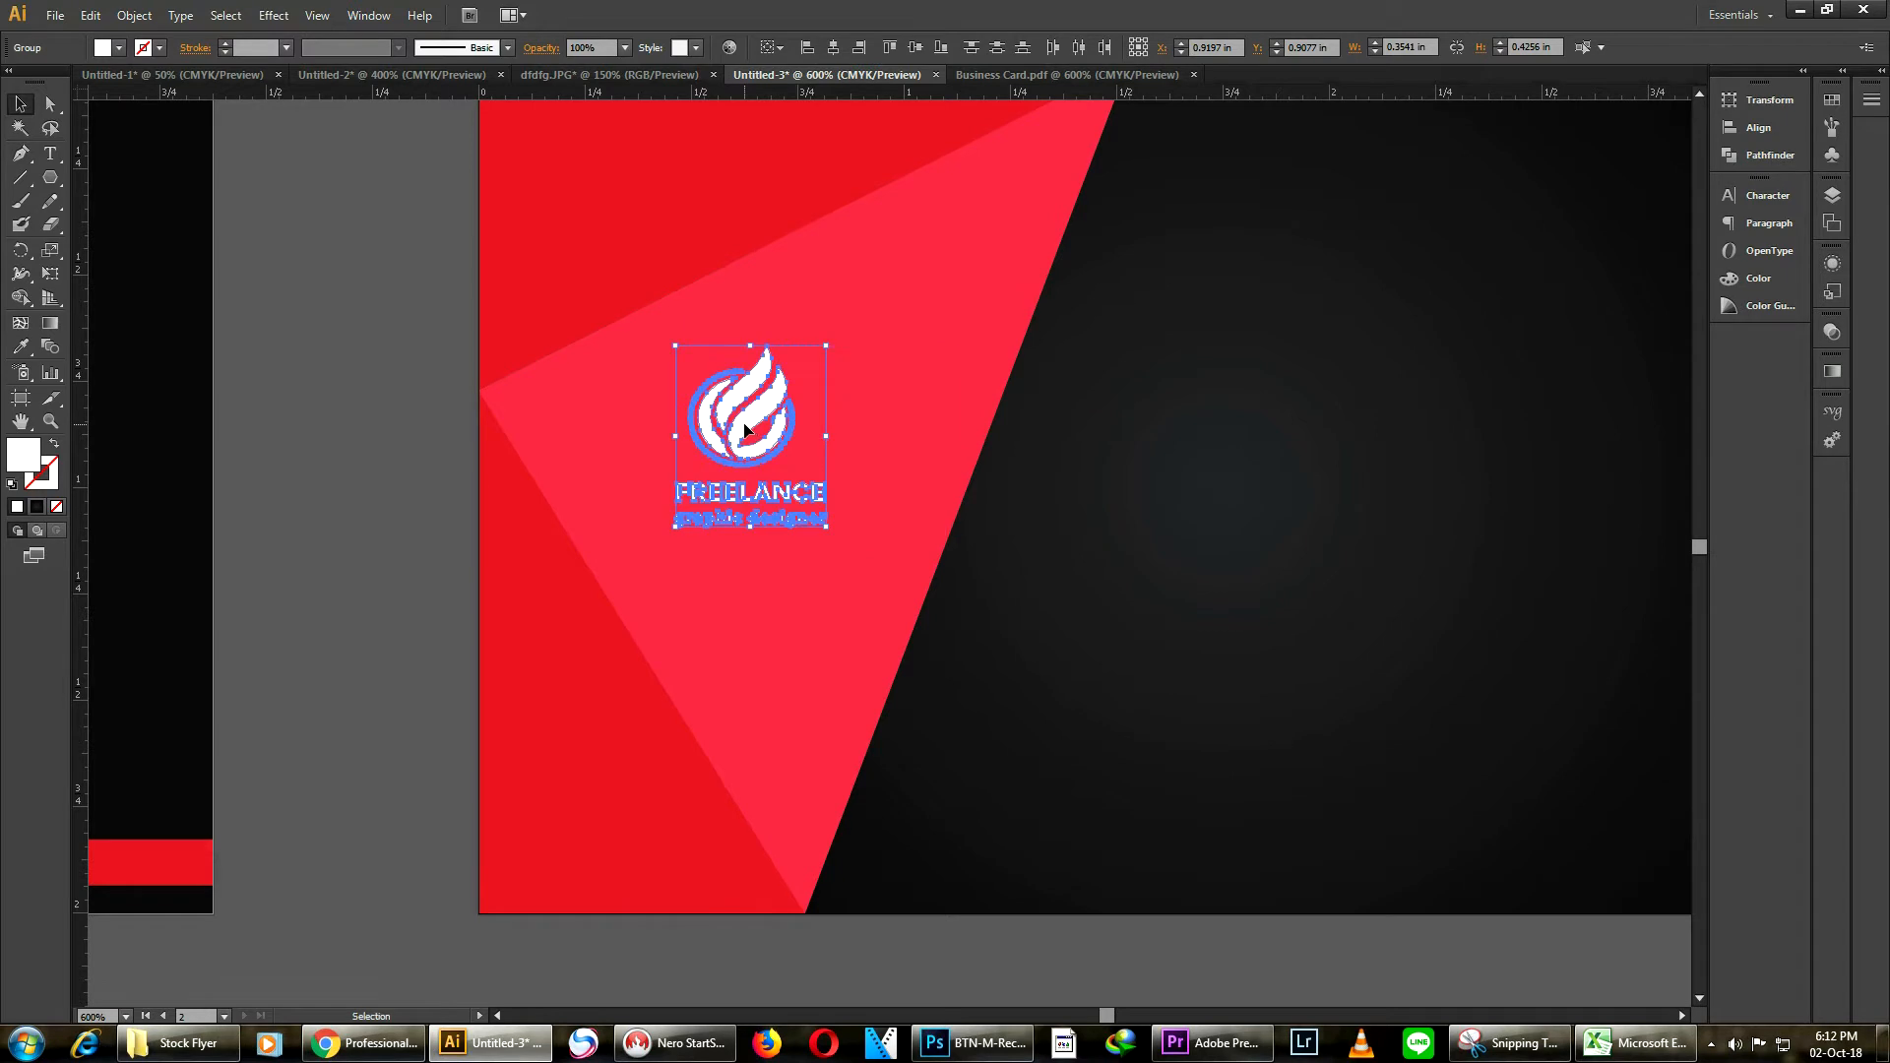
left_click_drag(826, 526, 861, 567)
left_click(1150, 422)
scroll(1150, 418, "down", 3)
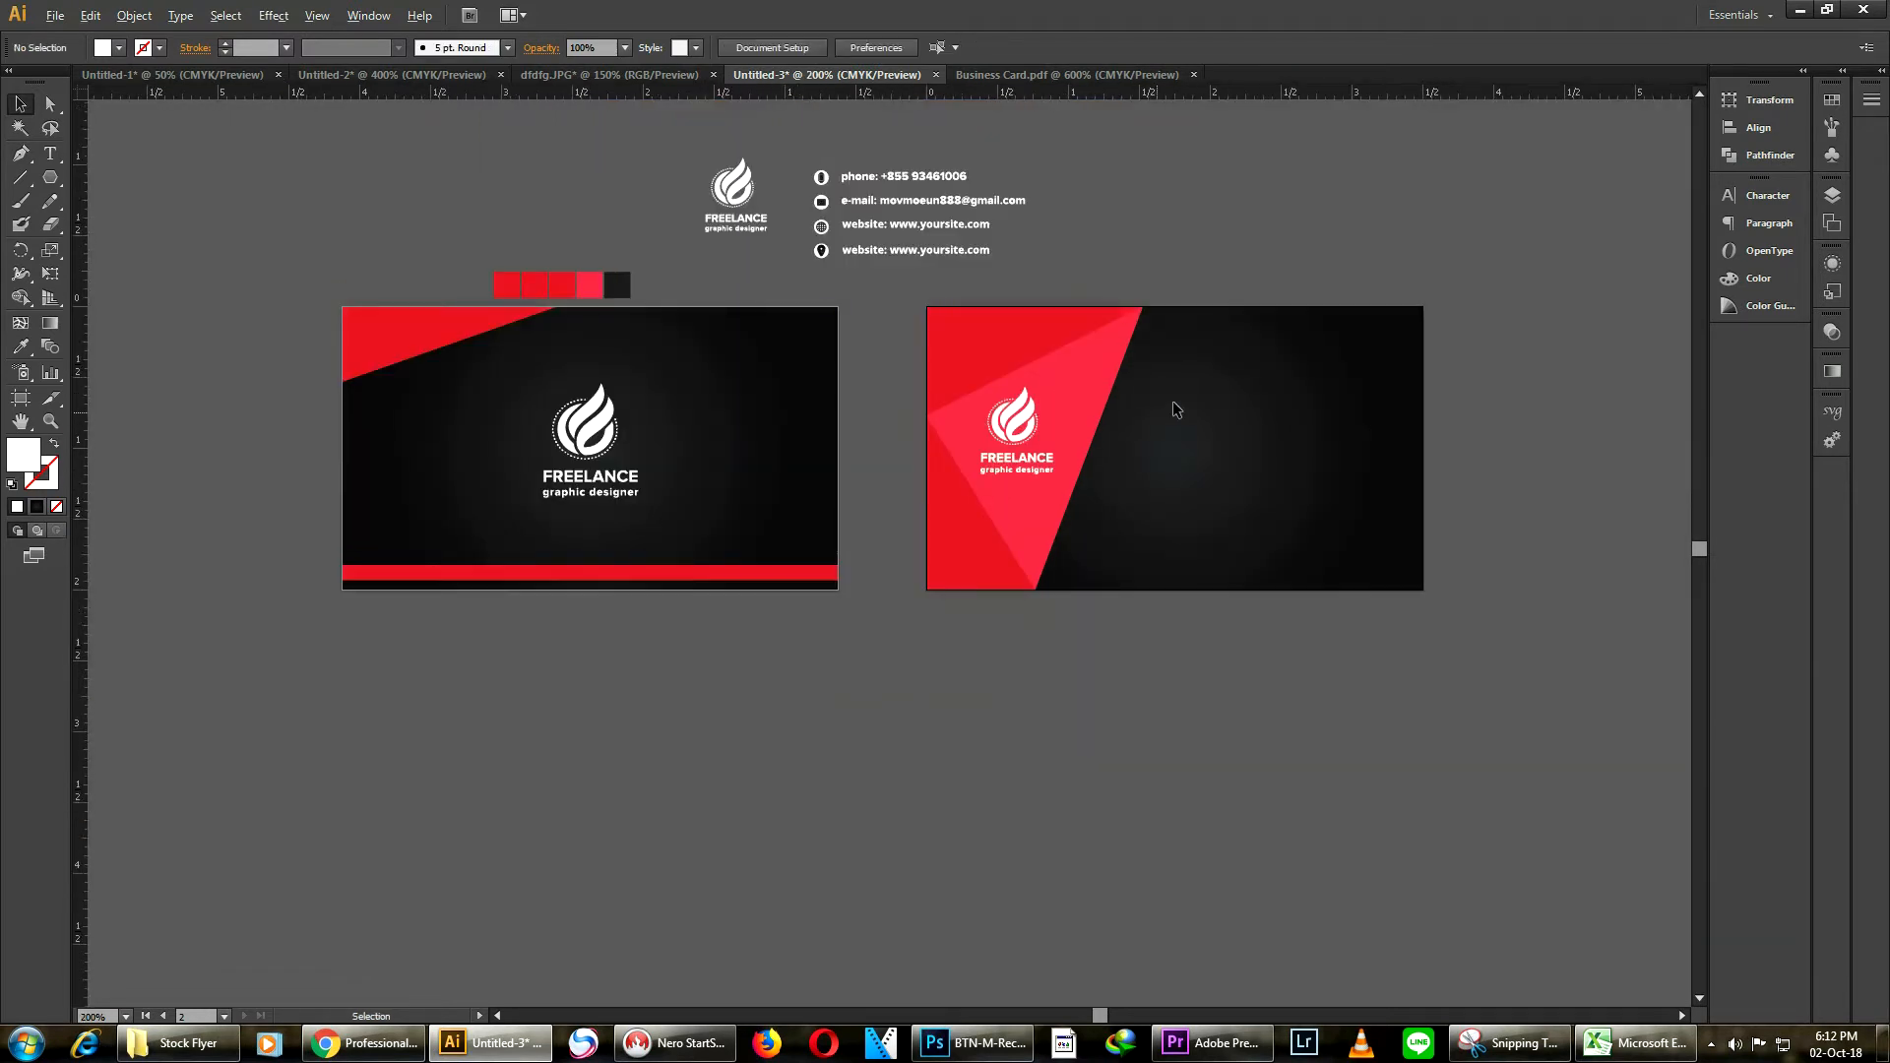
Select the logo group and nudge it slightly right and down
left_click_drag(1333, 329, 1241, 330)
left_click_drag(1110, 372, 854, 497)
key("Right")
key("Down")
key("Down")
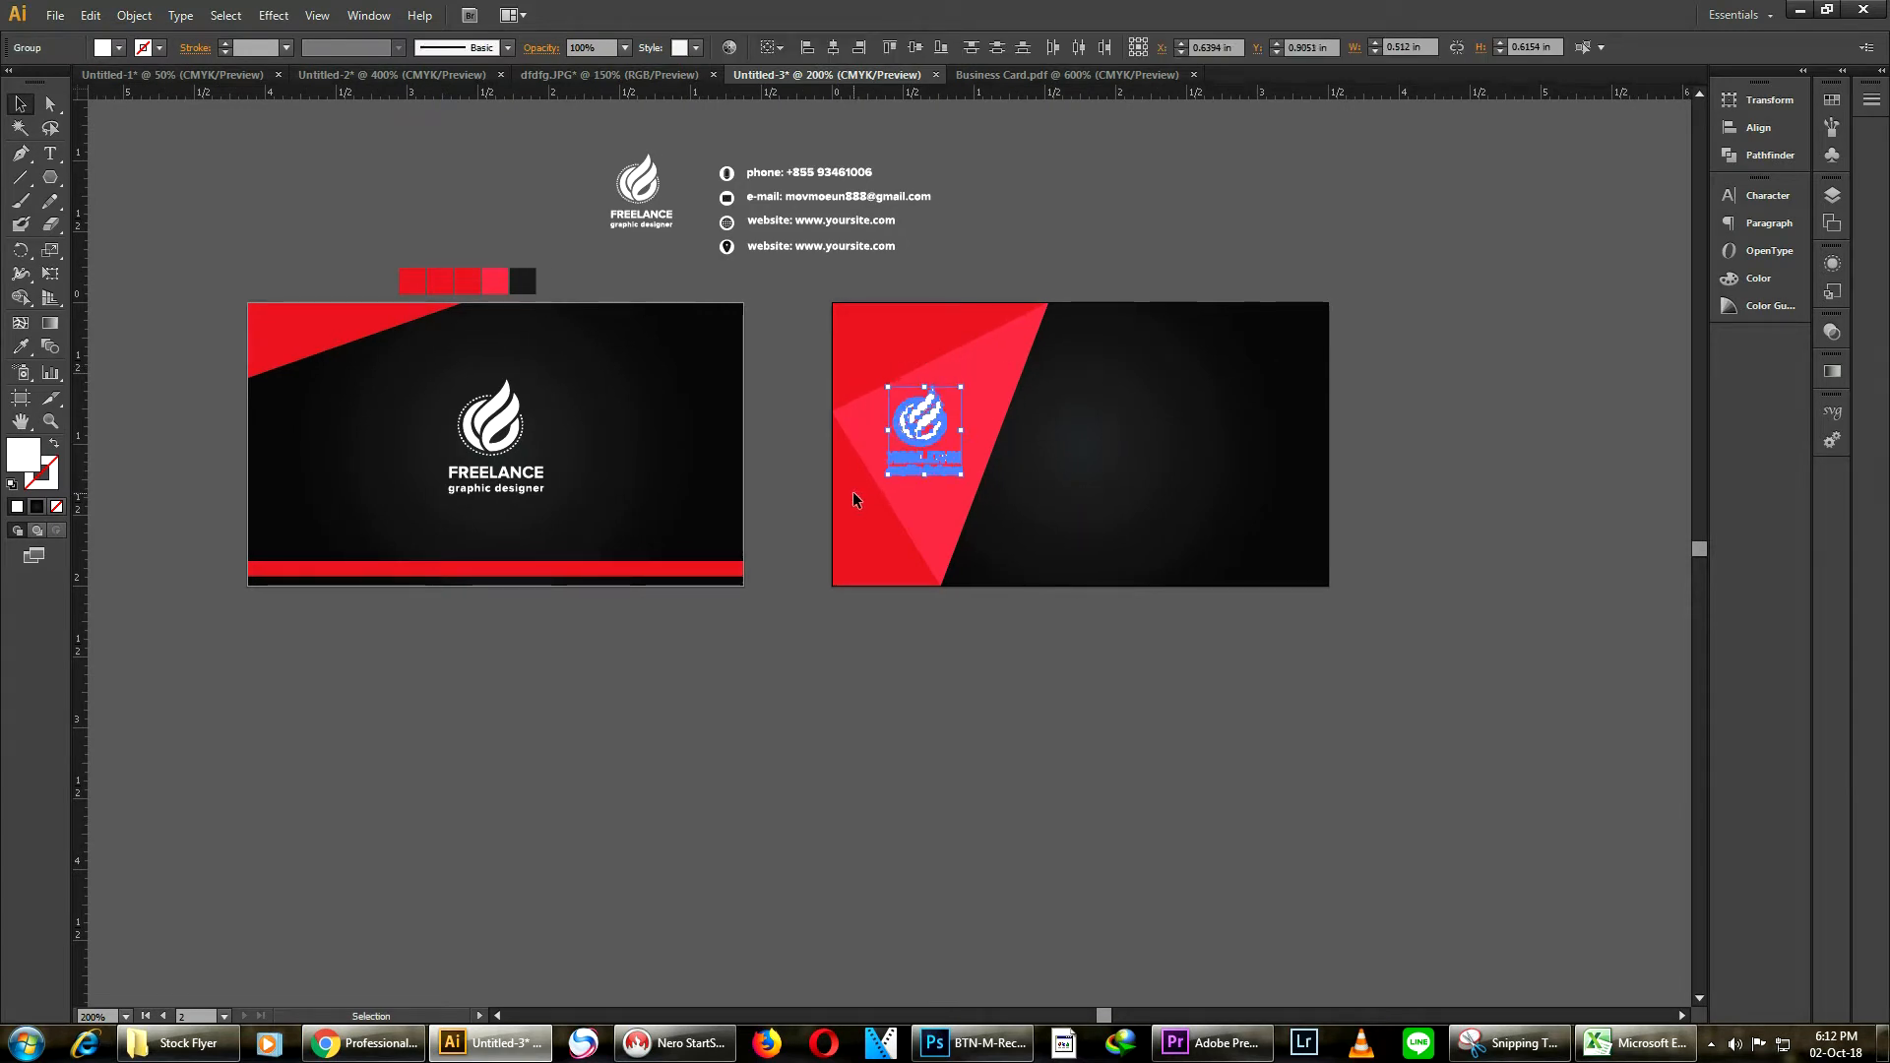
left_click(1164, 490)
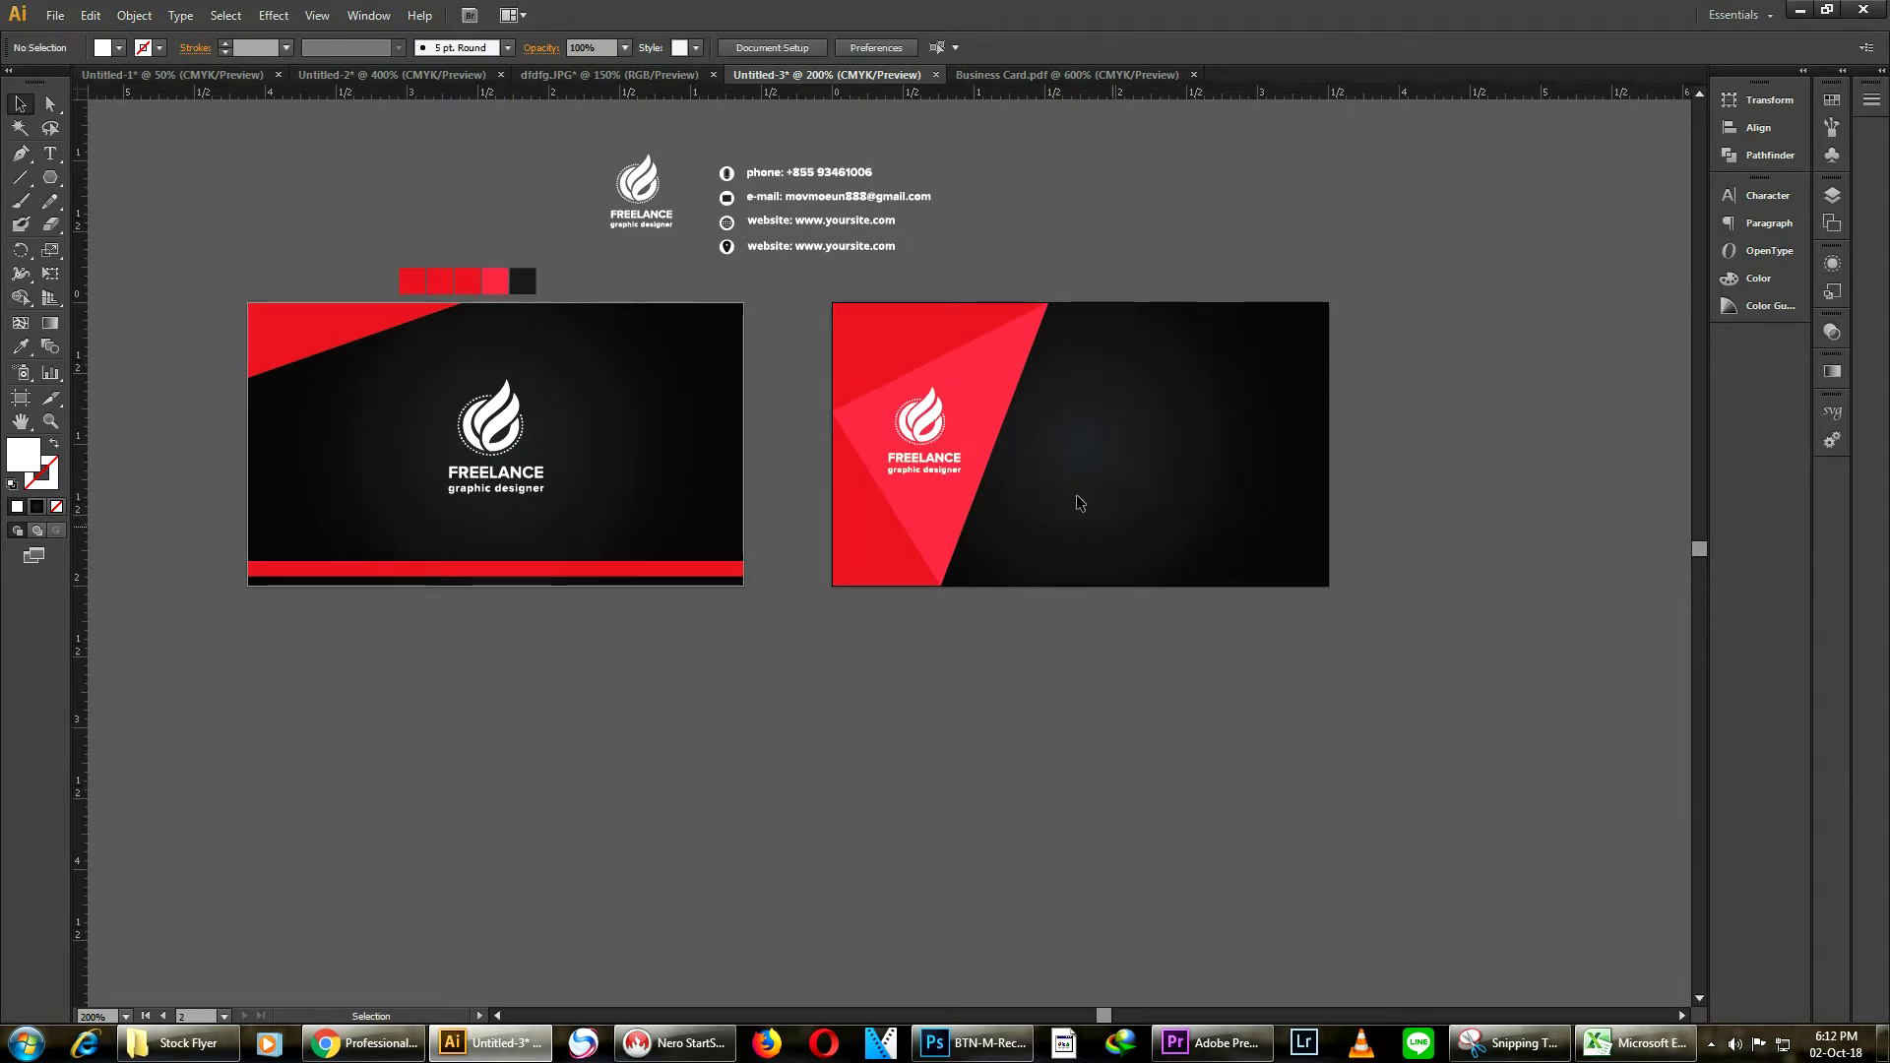
Draw a diagonal line parallel to the pink triangle's edge, from the card's top edge past its bottom edge
scroll(1031, 485, "up", 1)
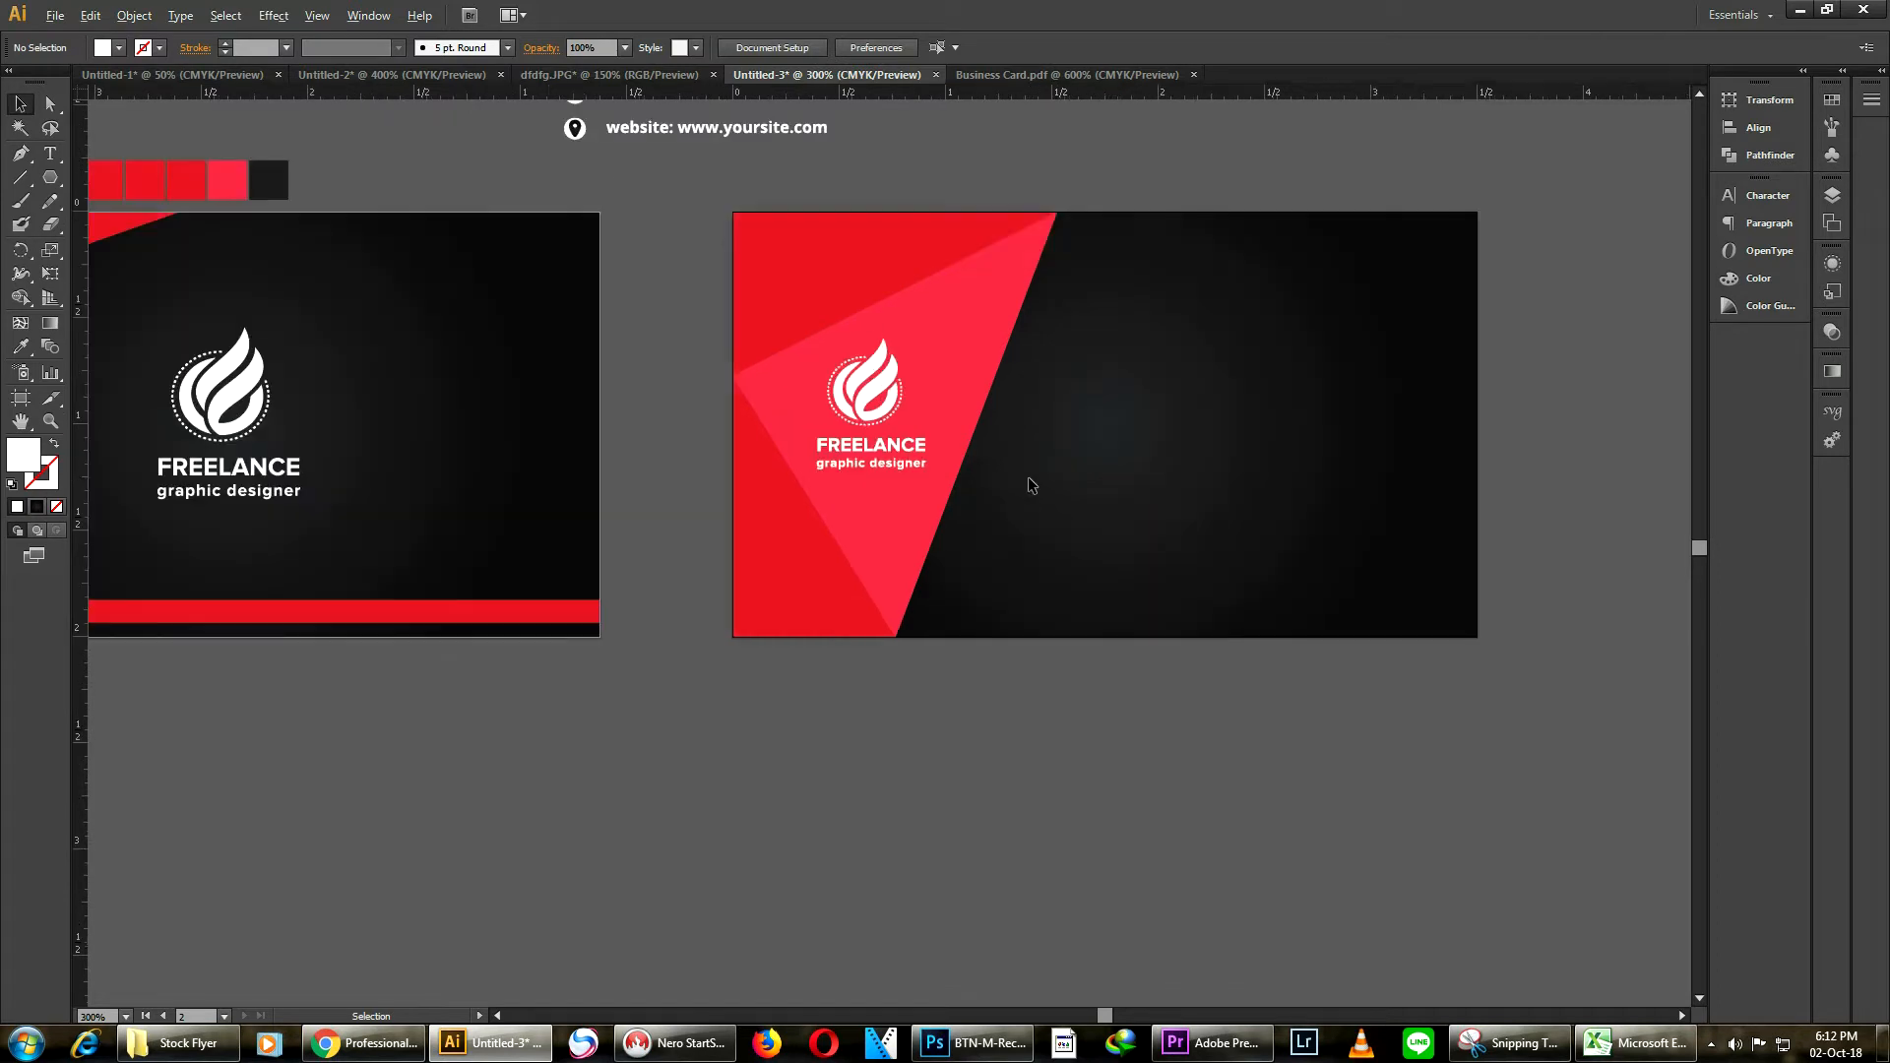
scroll(1021, 317, "up", 2)
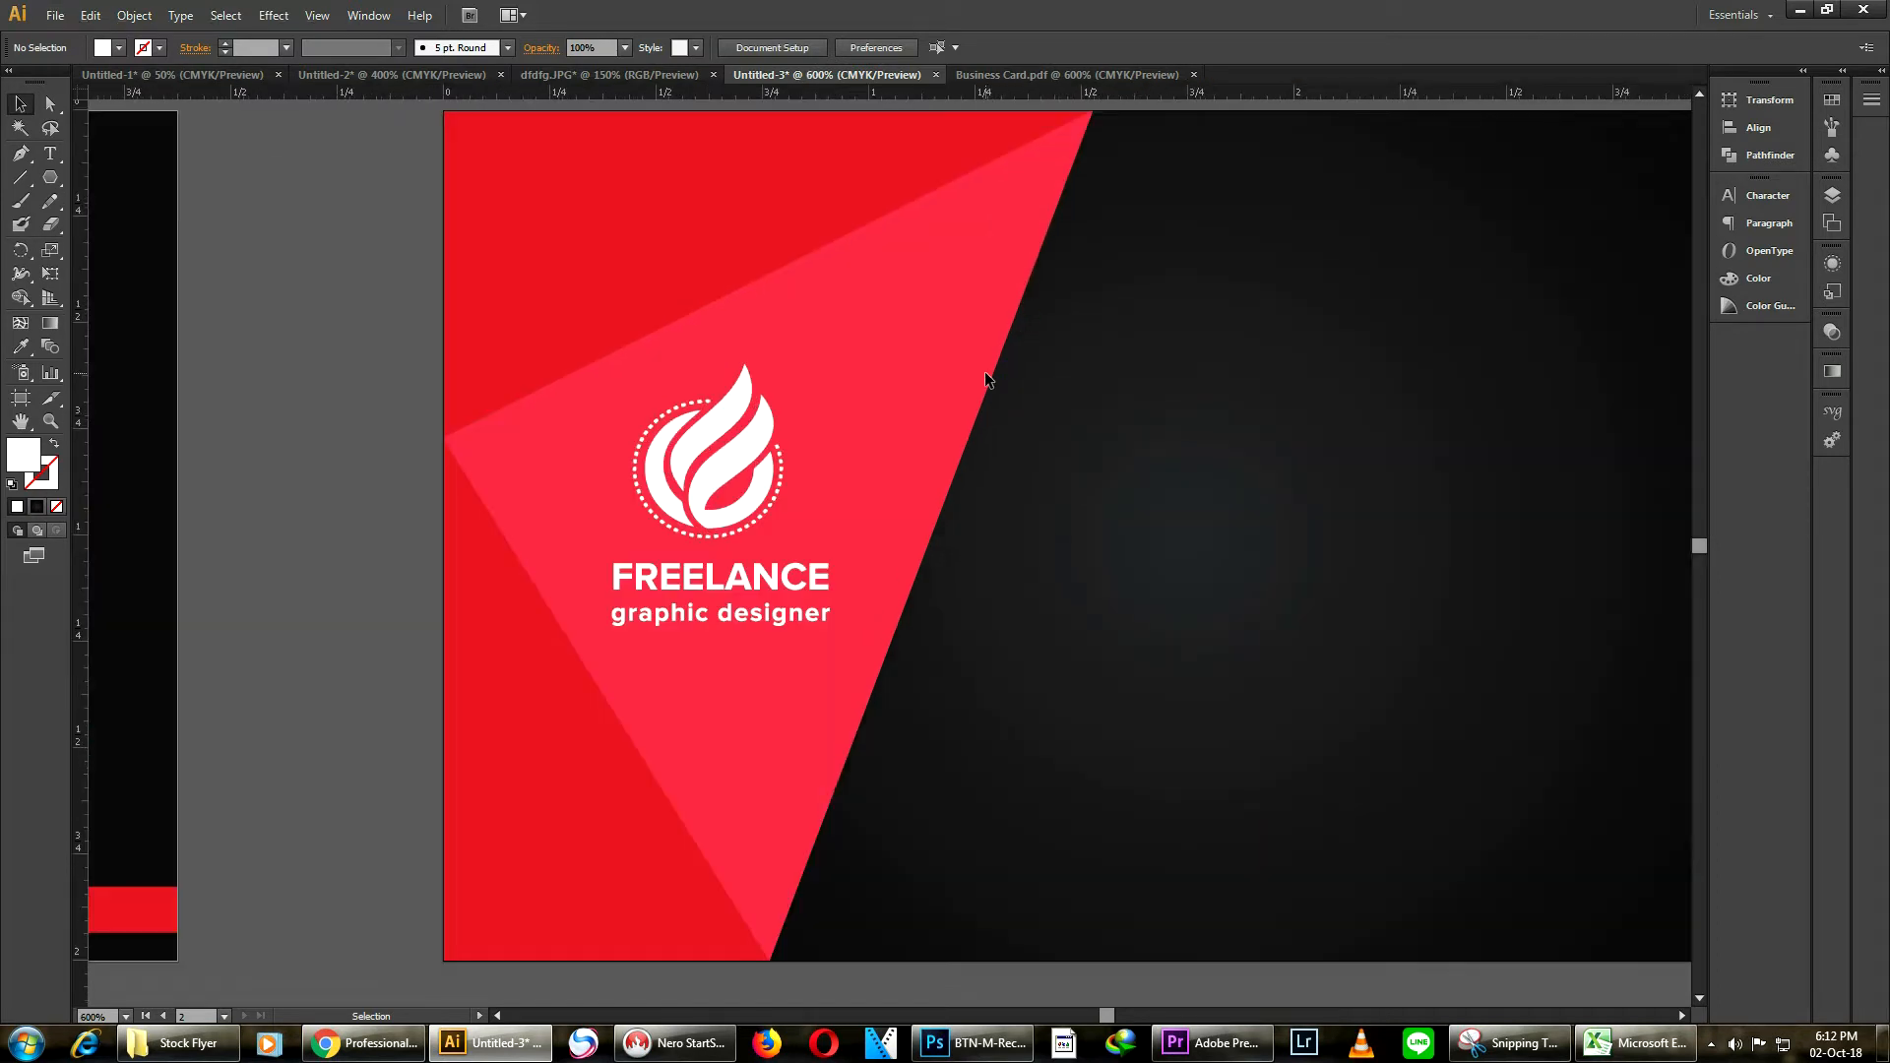
scroll(989, 358, "down", 2)
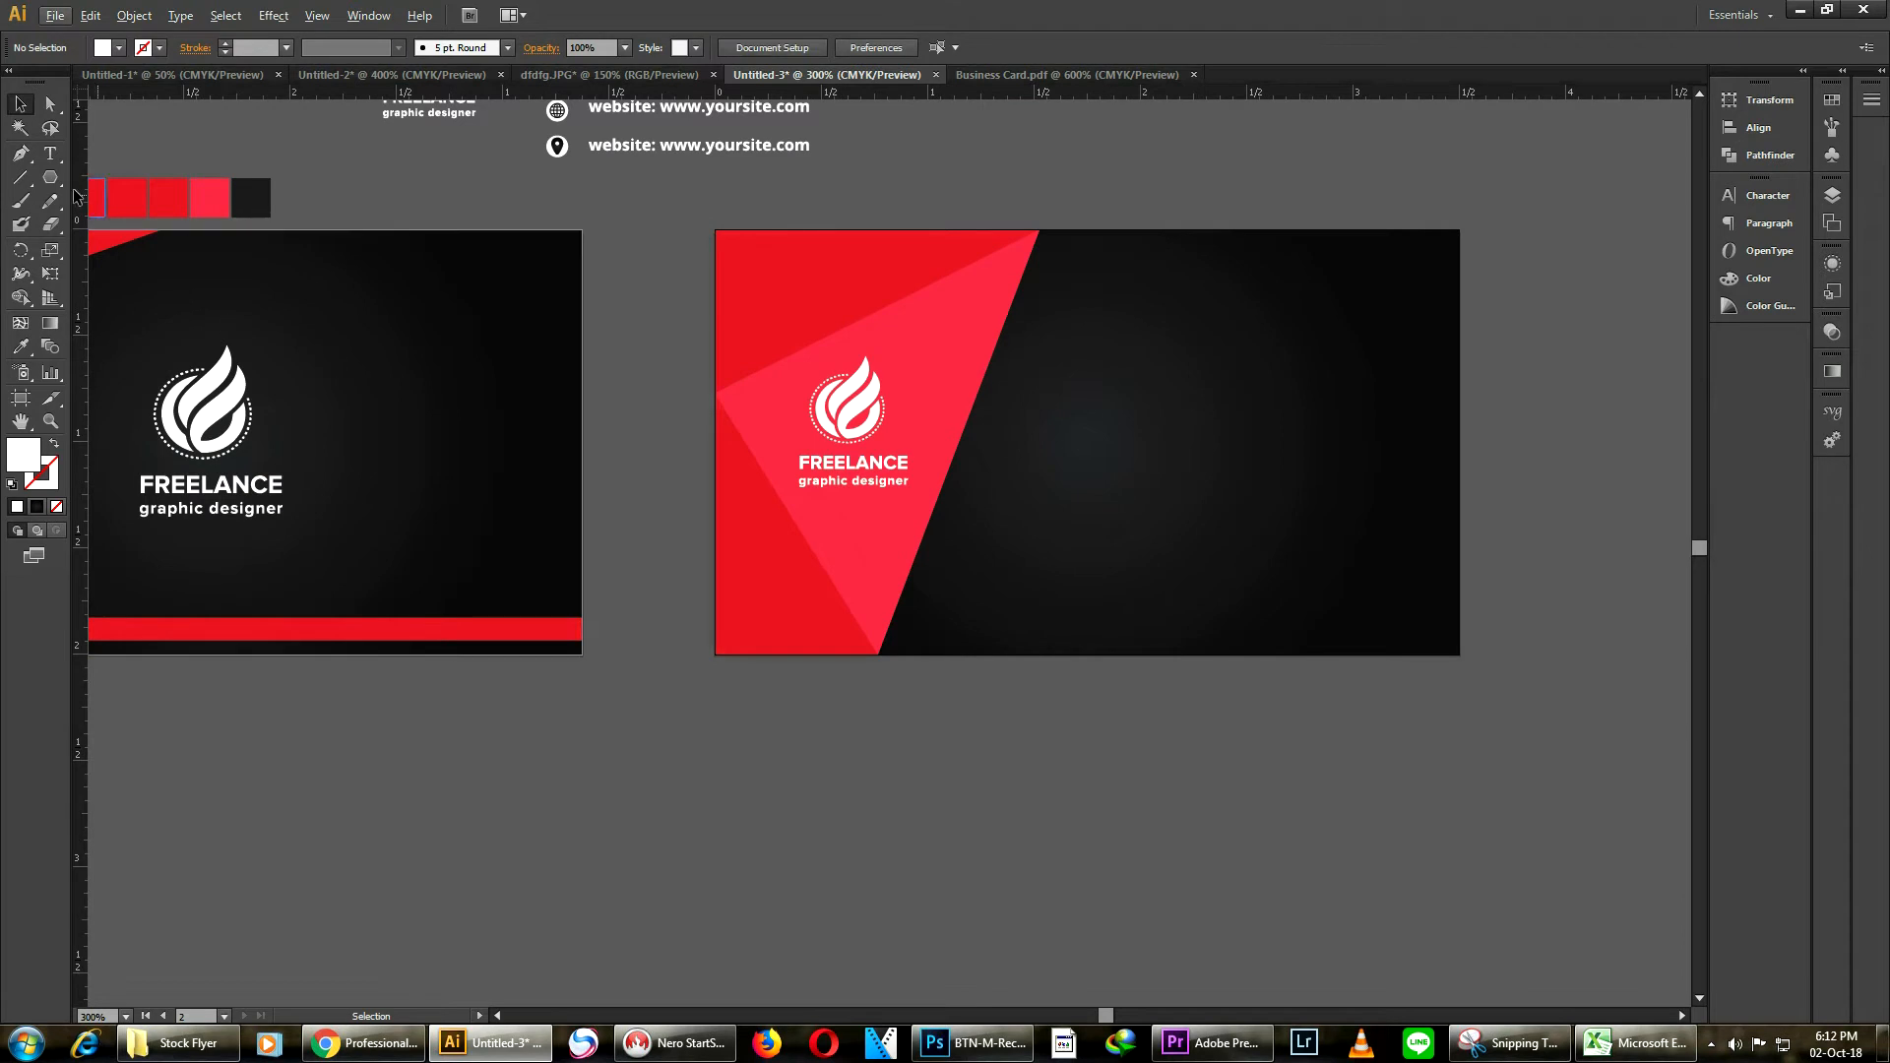
left_click(20, 177)
left_click_drag(1080, 237, 923, 666)
scroll(1058, 407, "up", 1)
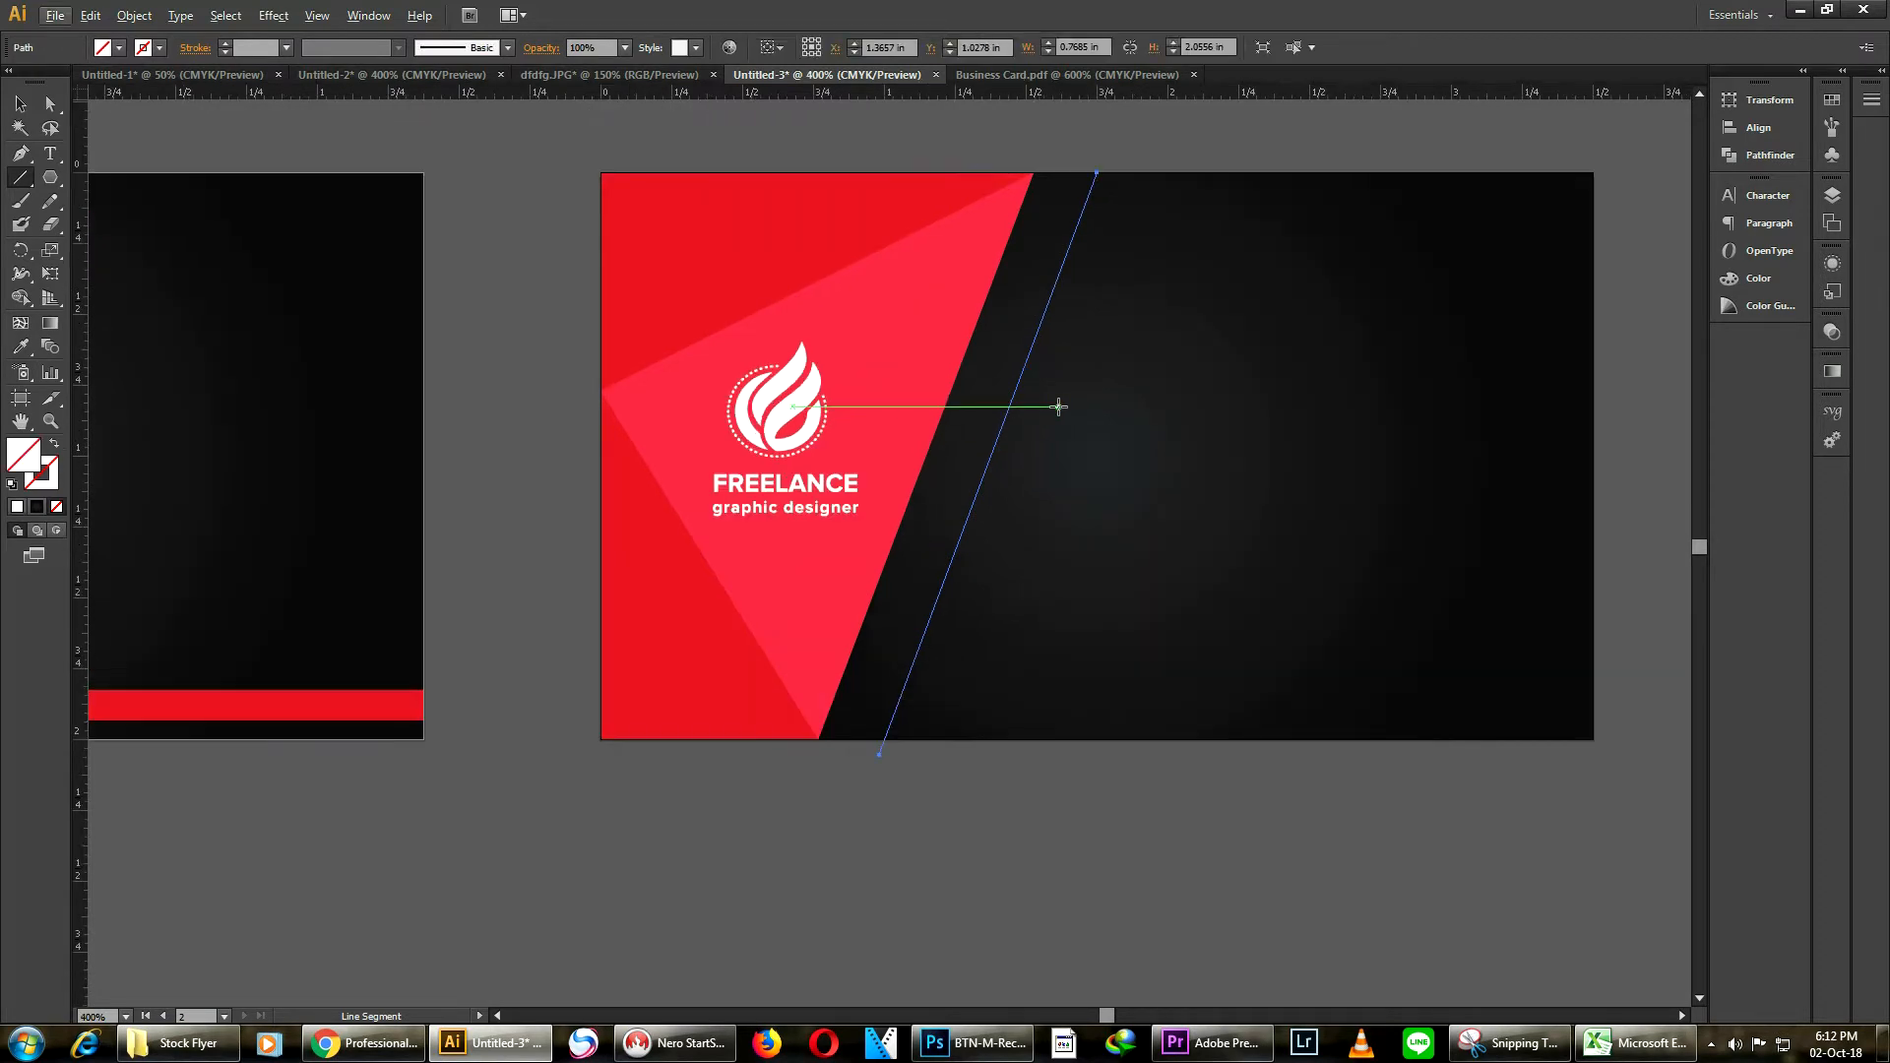
scroll(1163, 463, "down", 1)
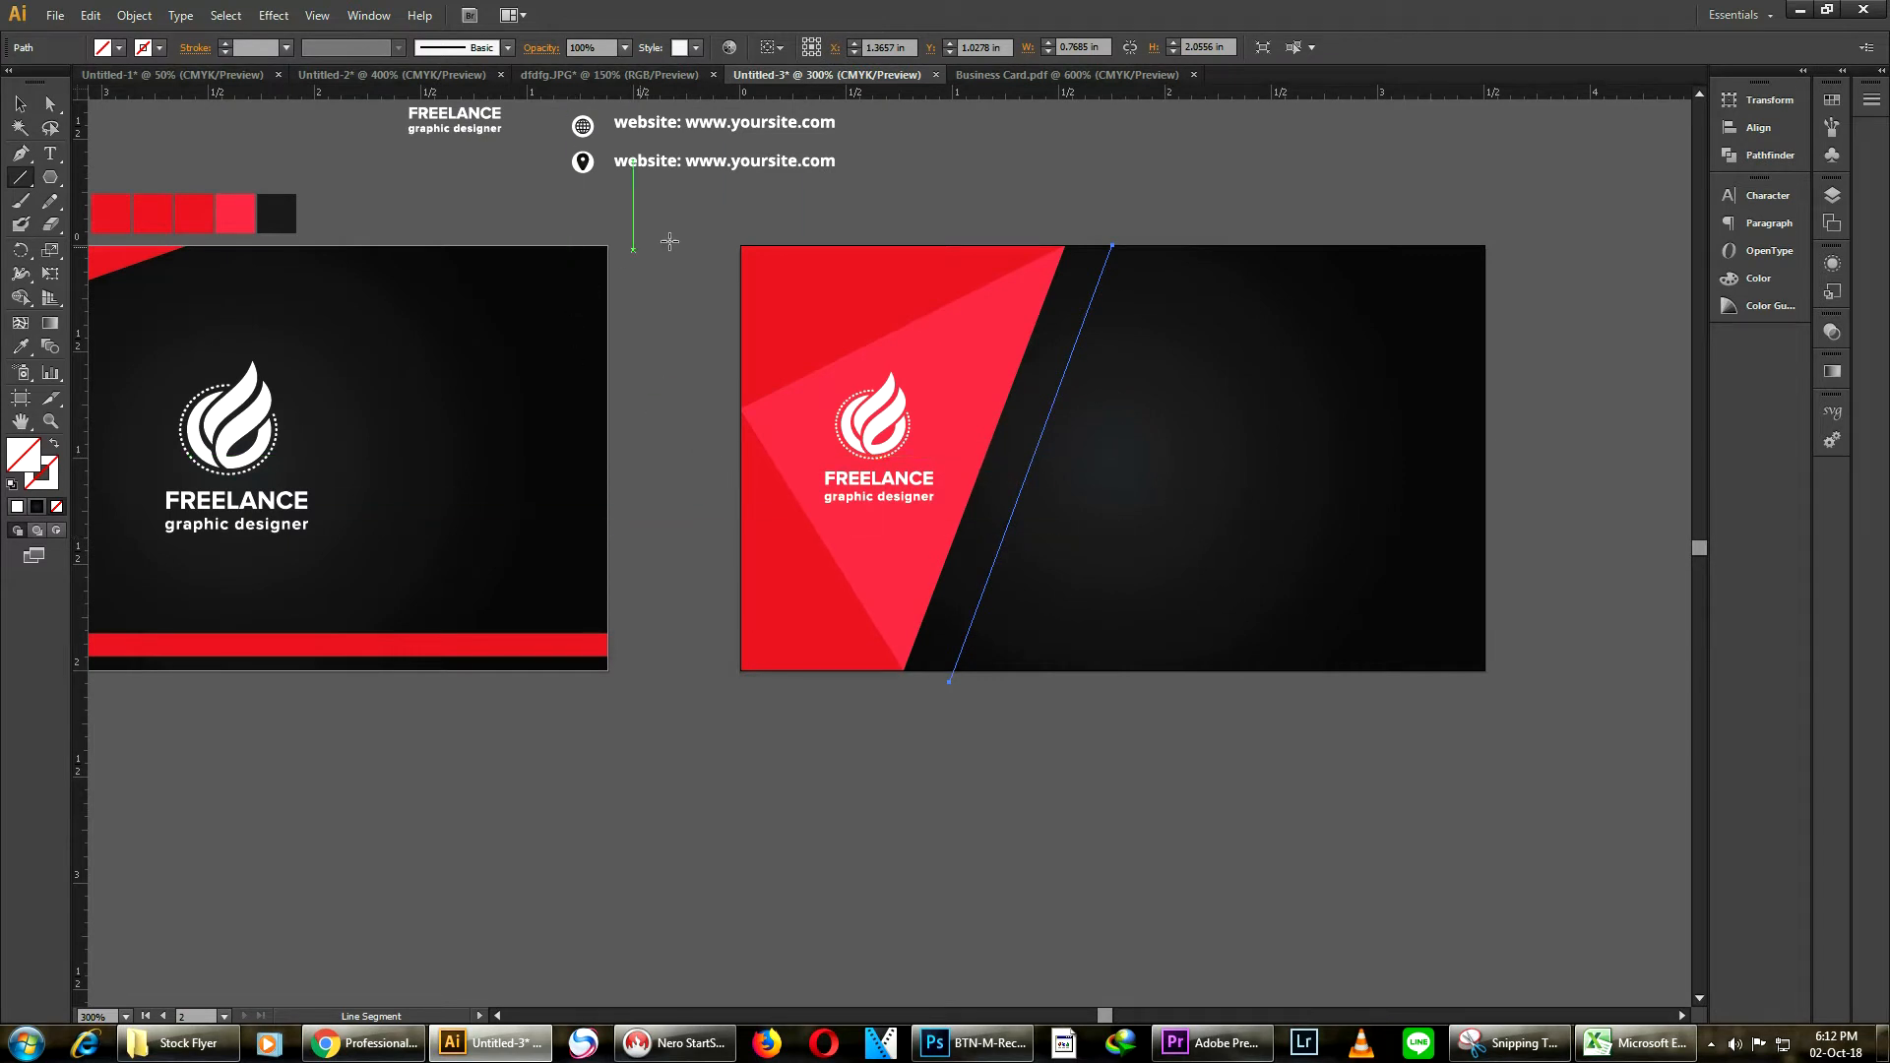
Drag a horizontal guide down to the card's vertical middle
left_click(30, 403)
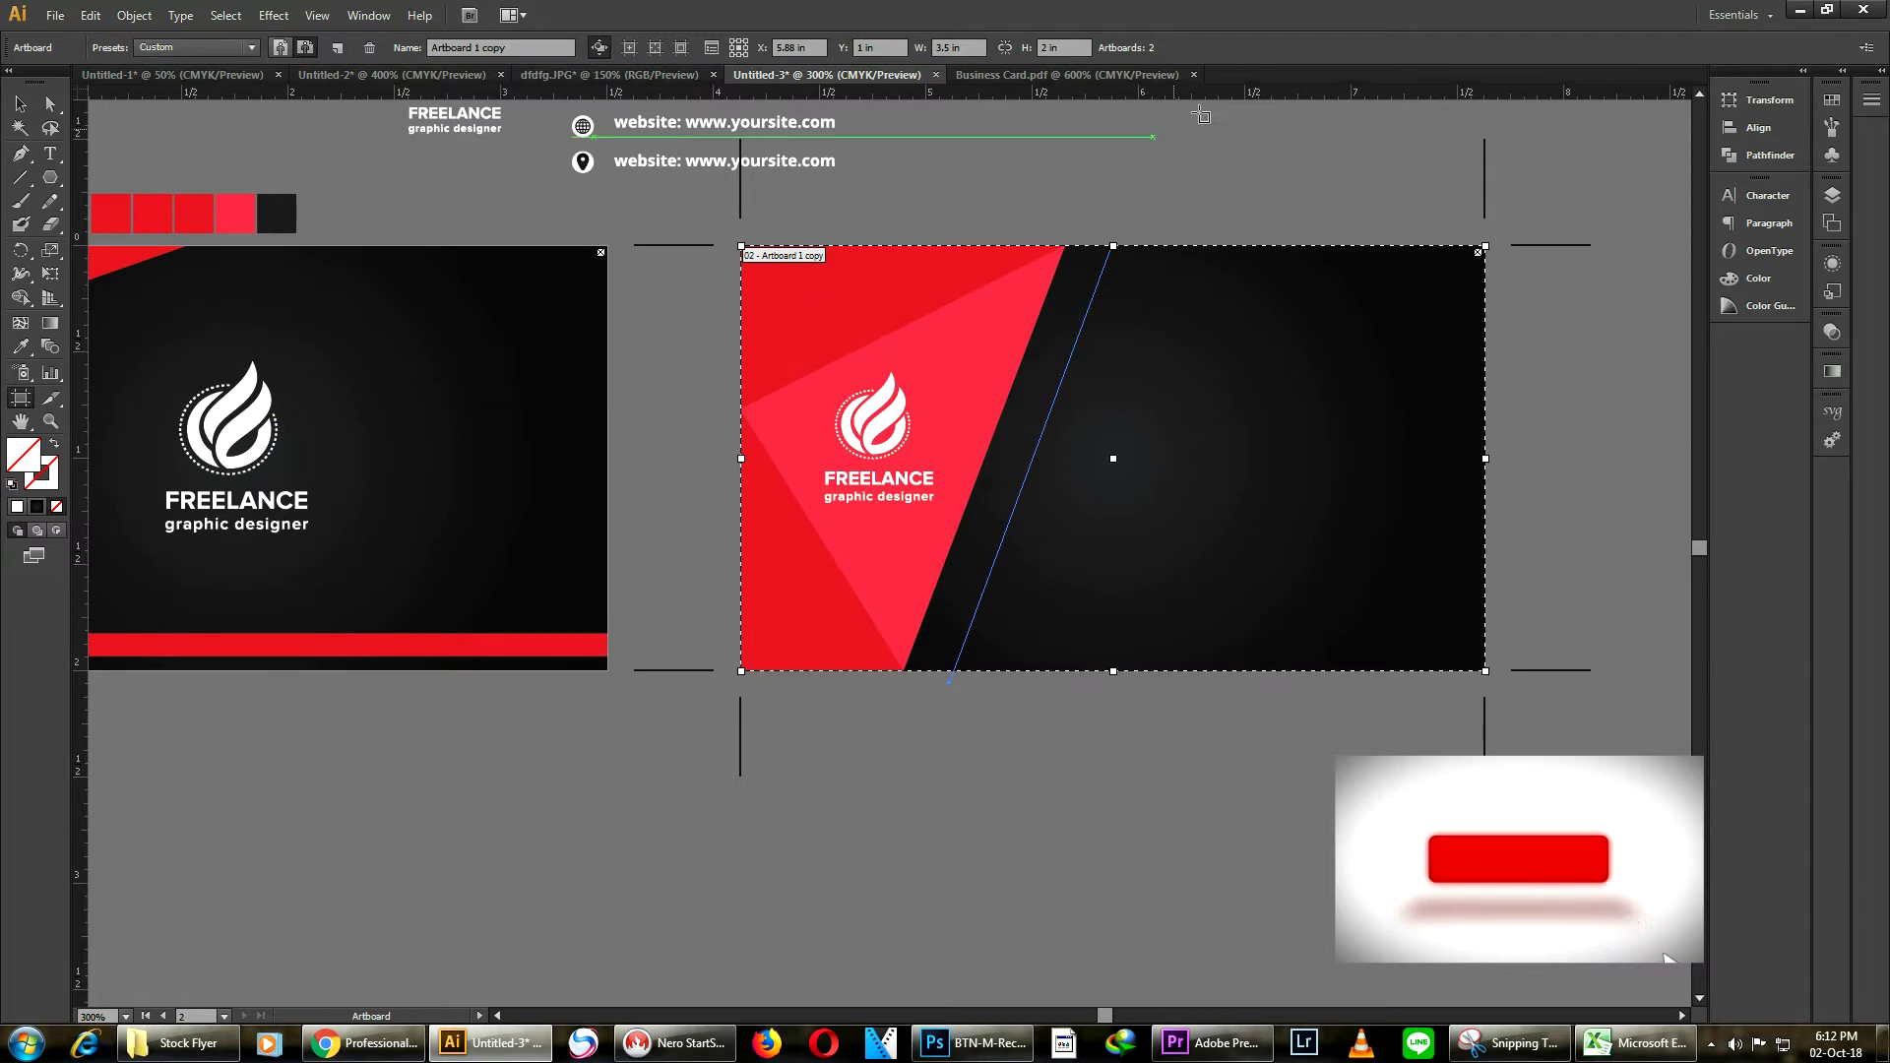
left_click_drag(1207, 92, 1092, 456)
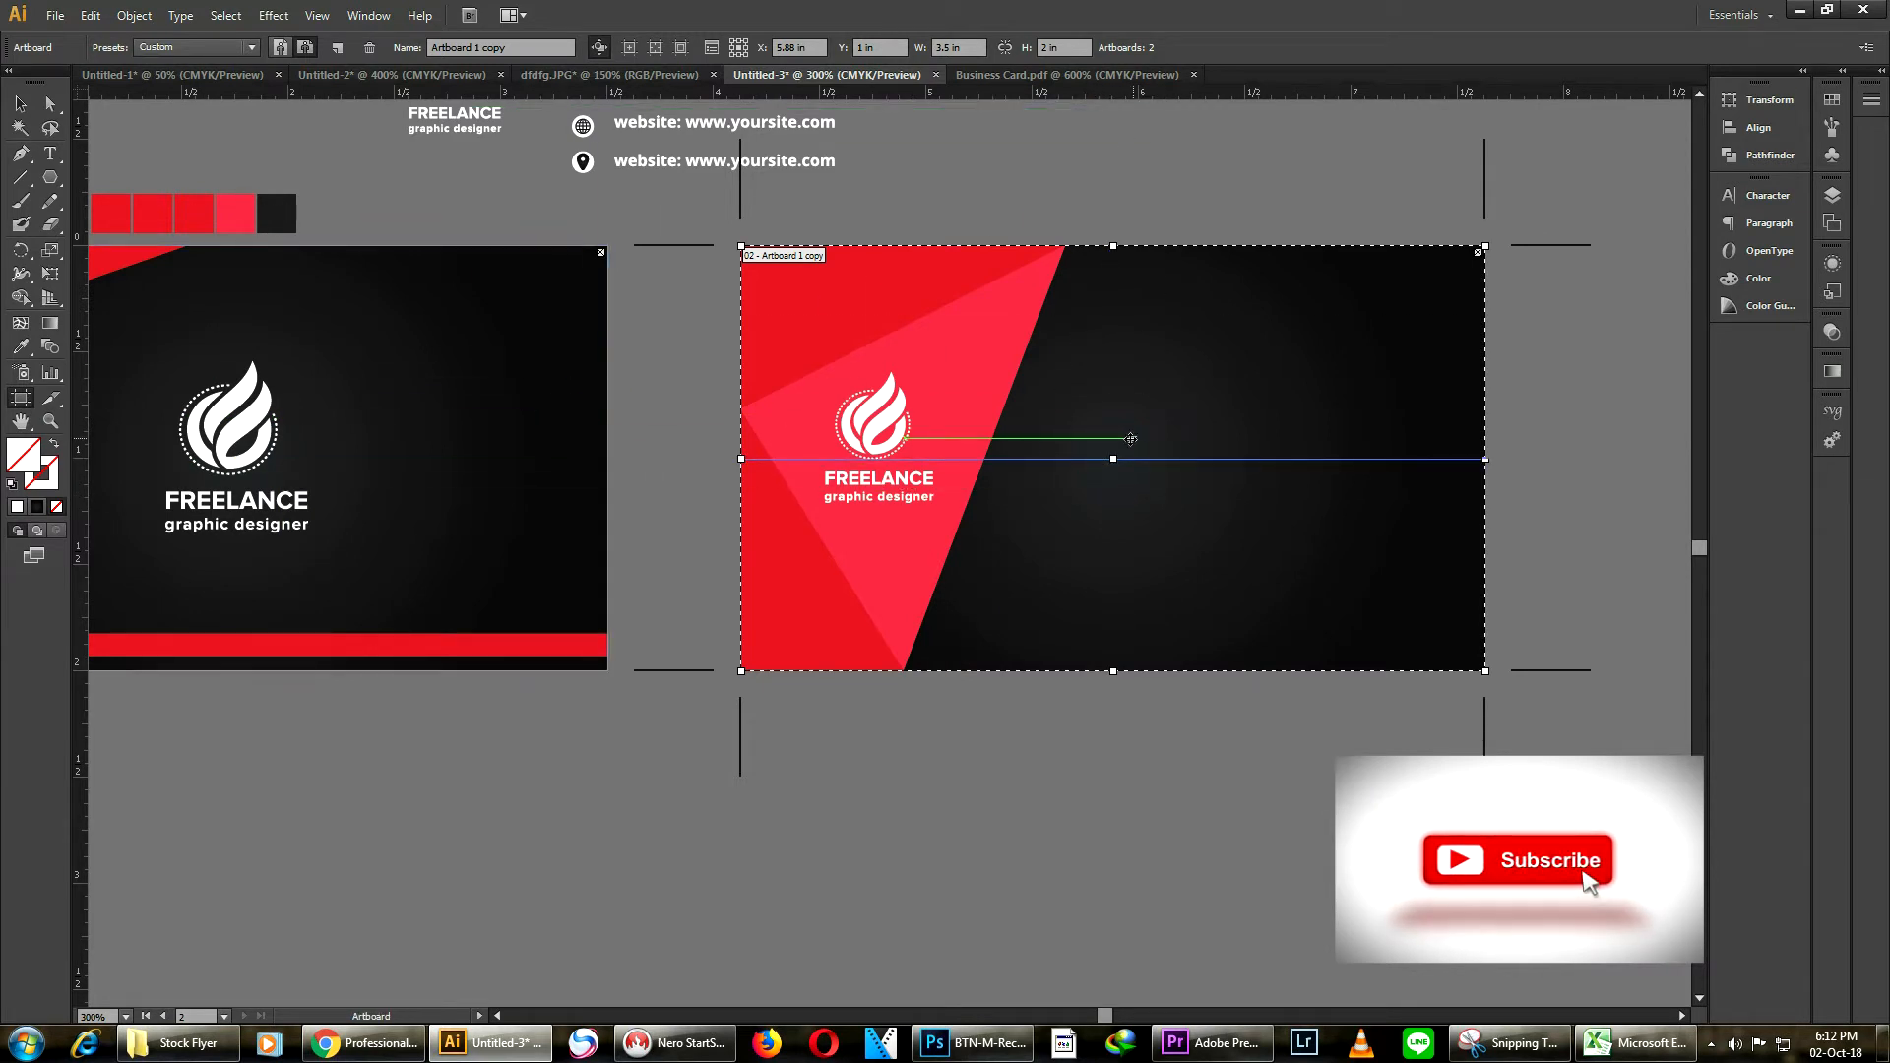
left_click(20, 103)
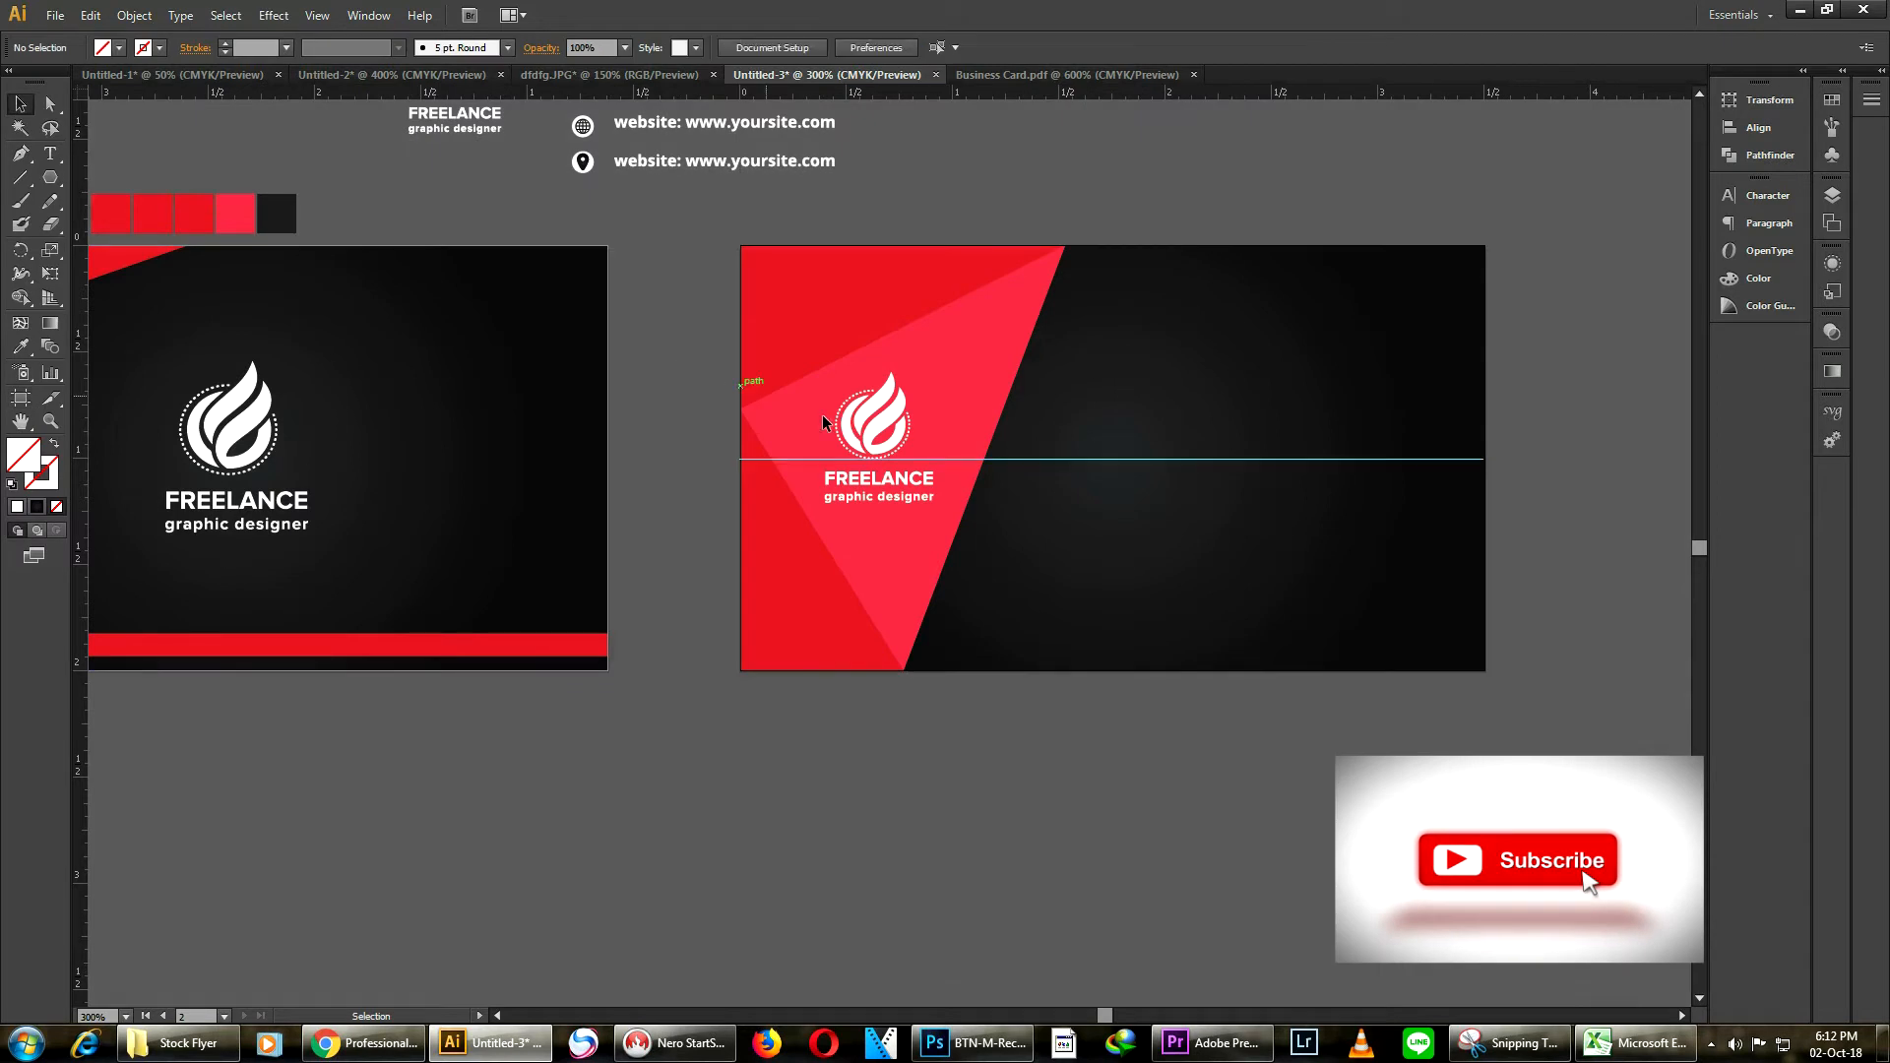
Give the diagonal line a black 1 pt stroke
scroll(850, 432, "up", 1)
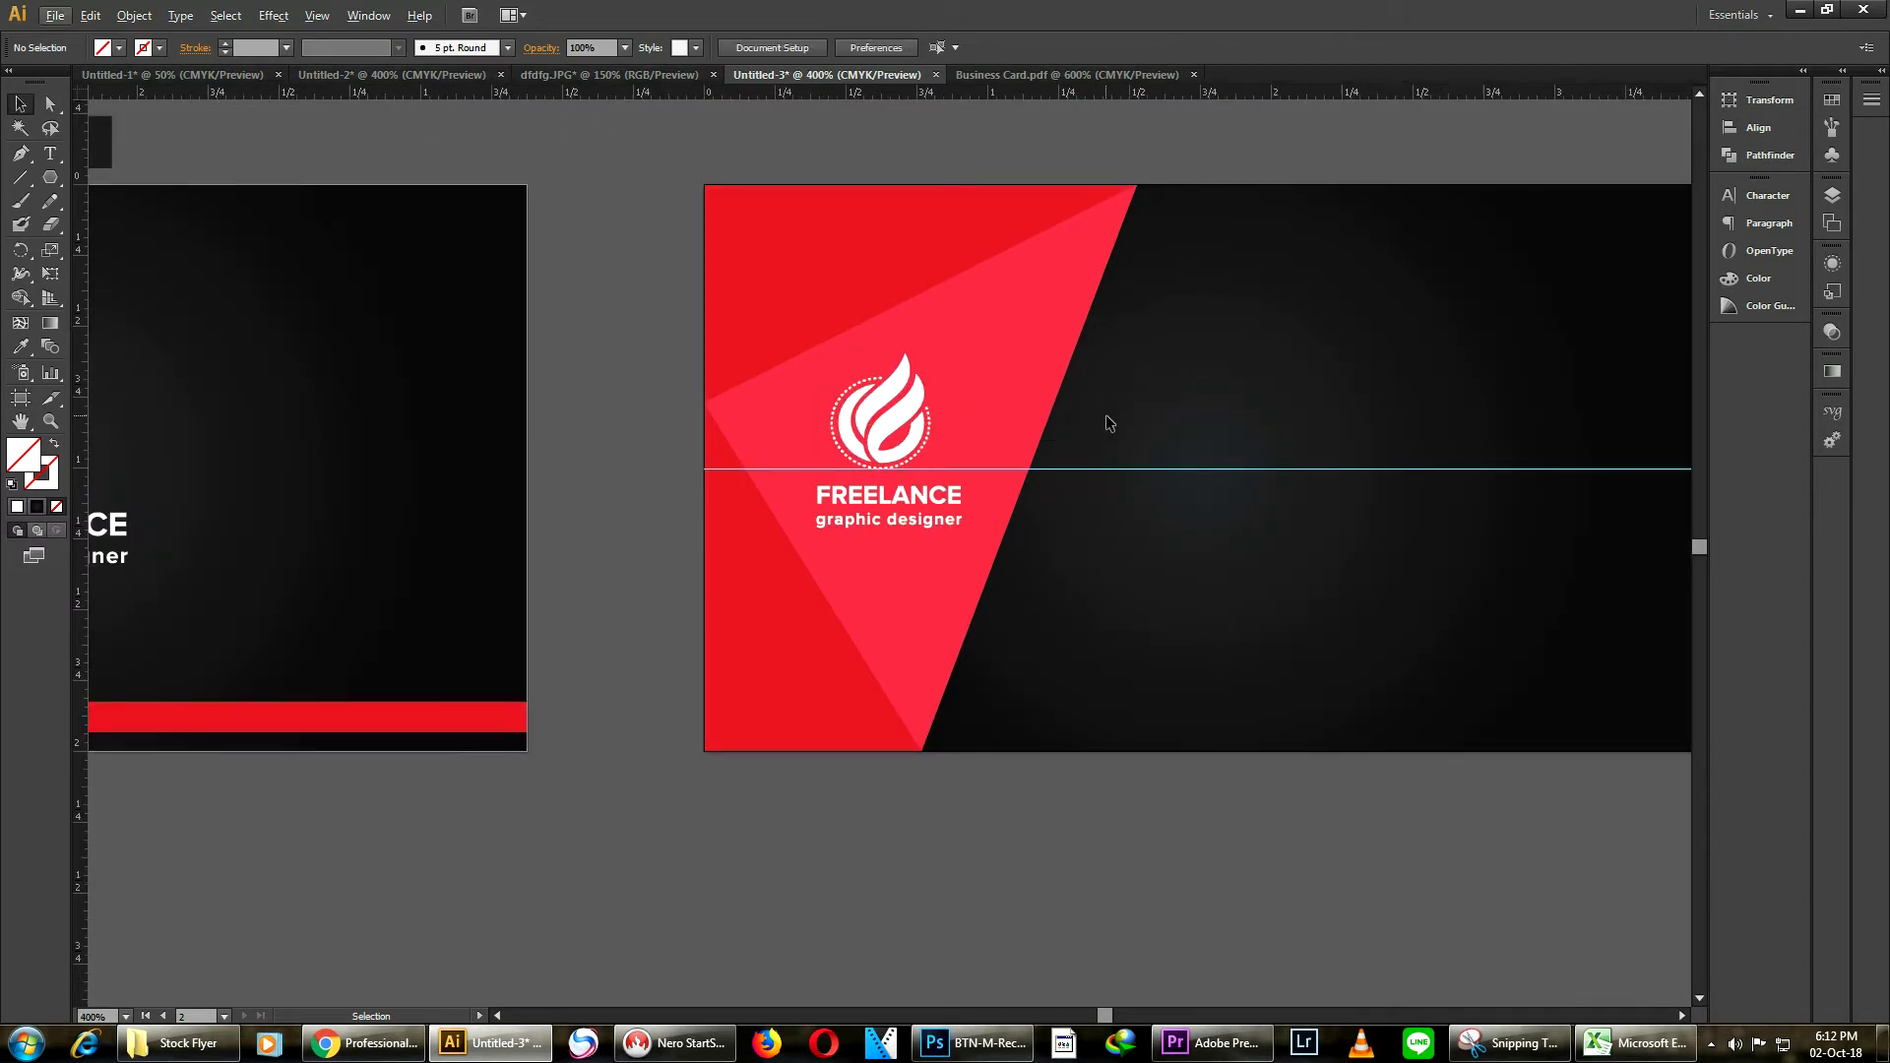
left_click(1113, 417)
left_click(225, 46)
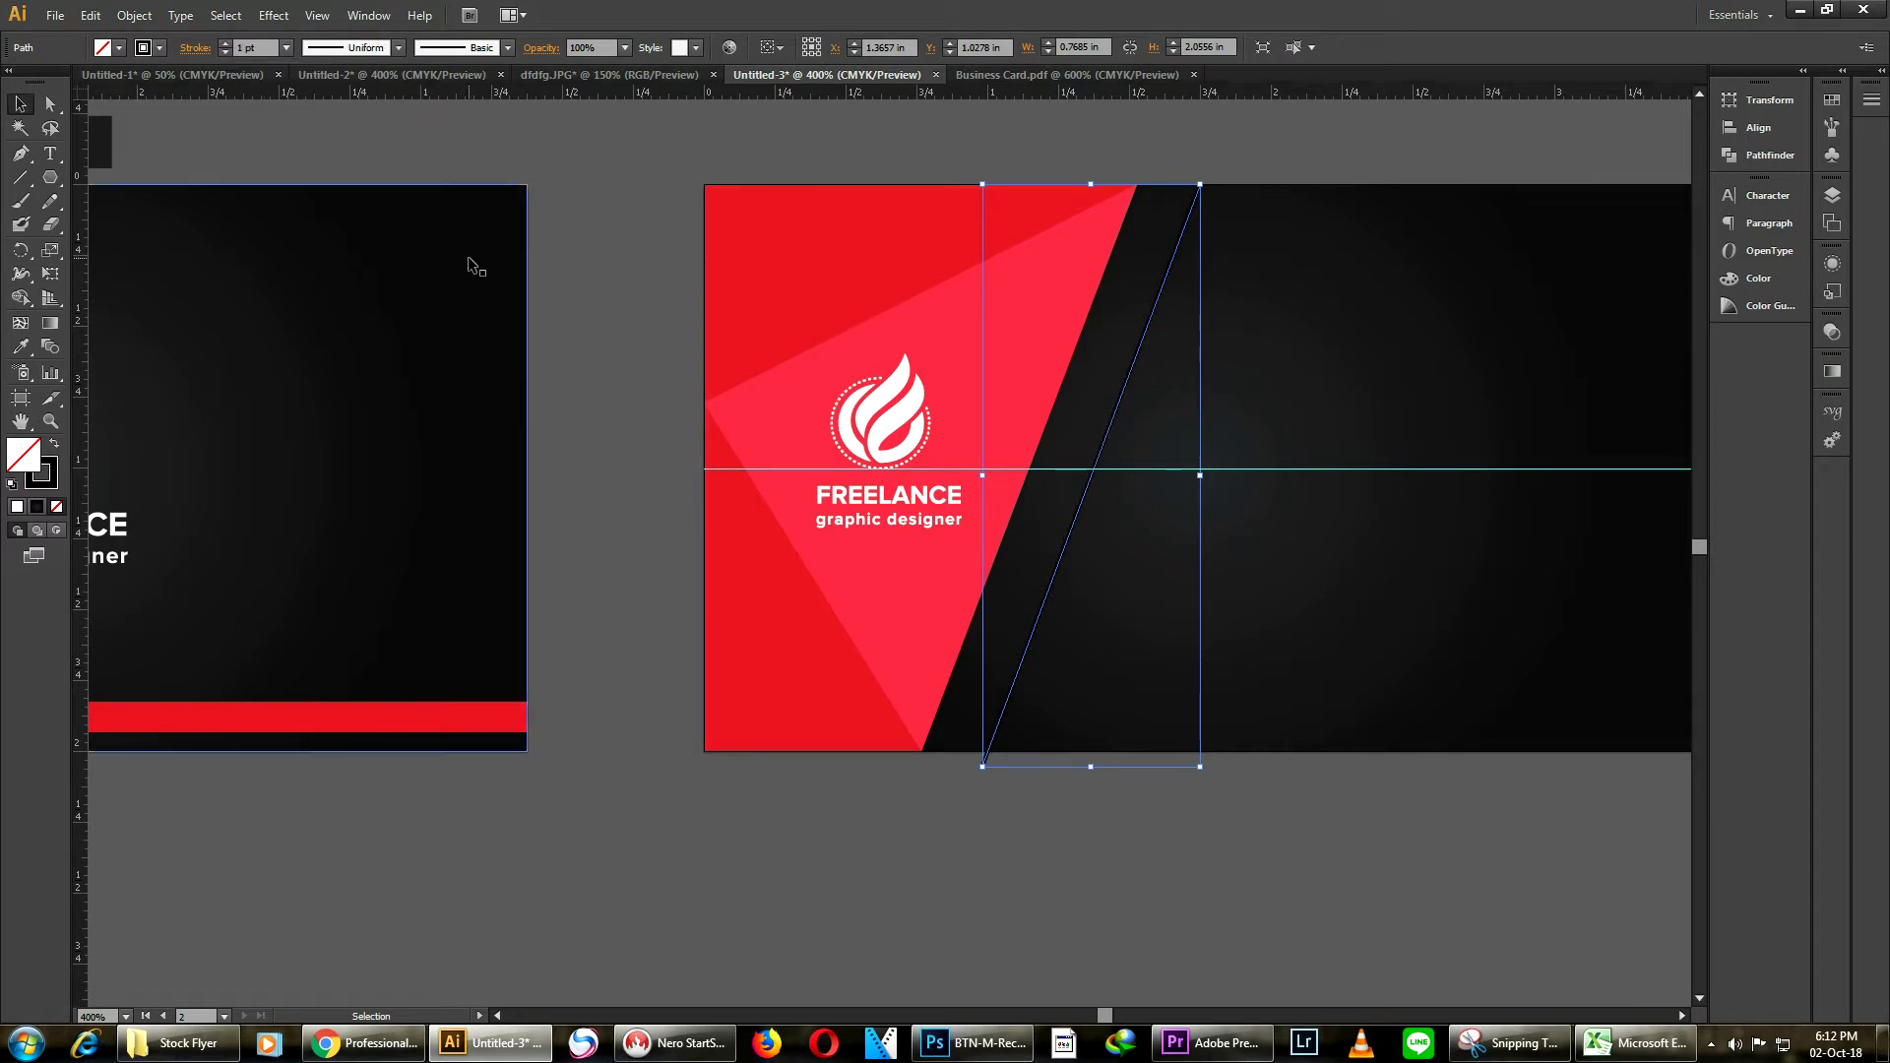
left_click(634, 223)
Draw a small rectangle on the pasteboard beside the card
scroll(635, 224, "down", 1)
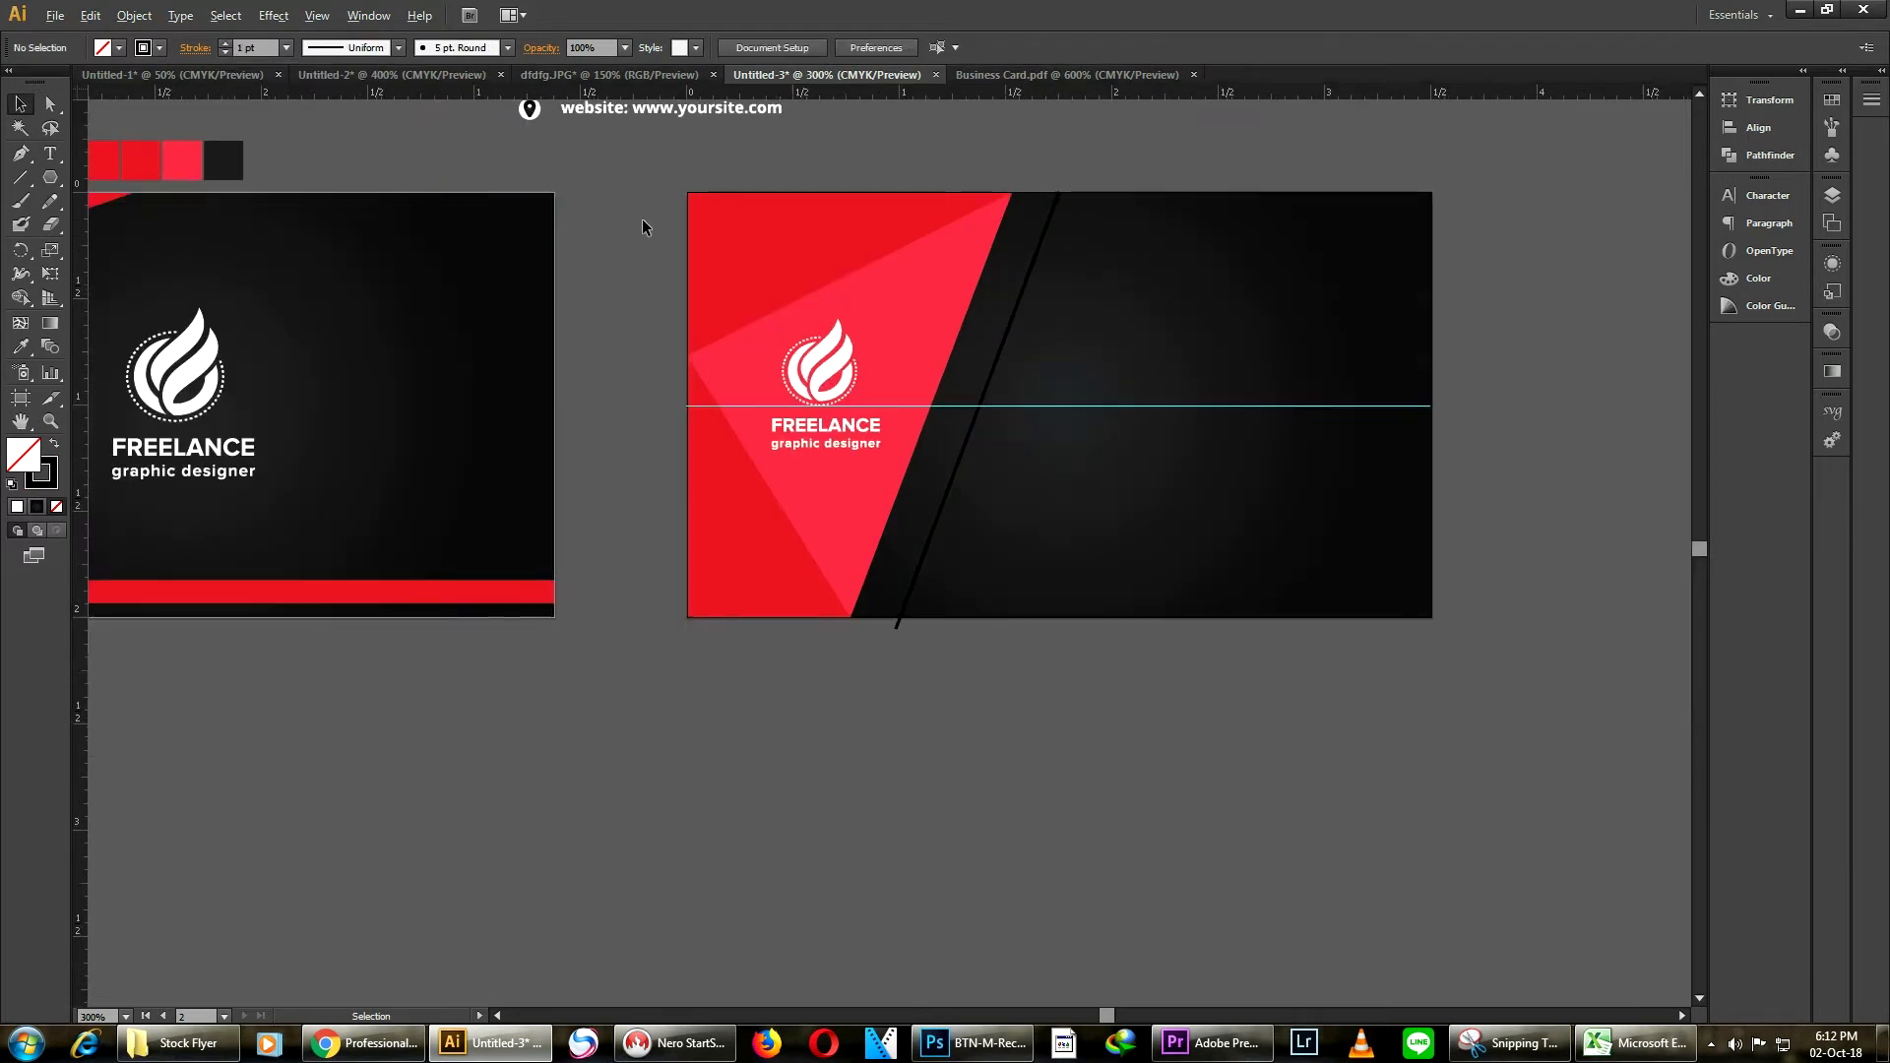
scroll(823, 363, "up", 2)
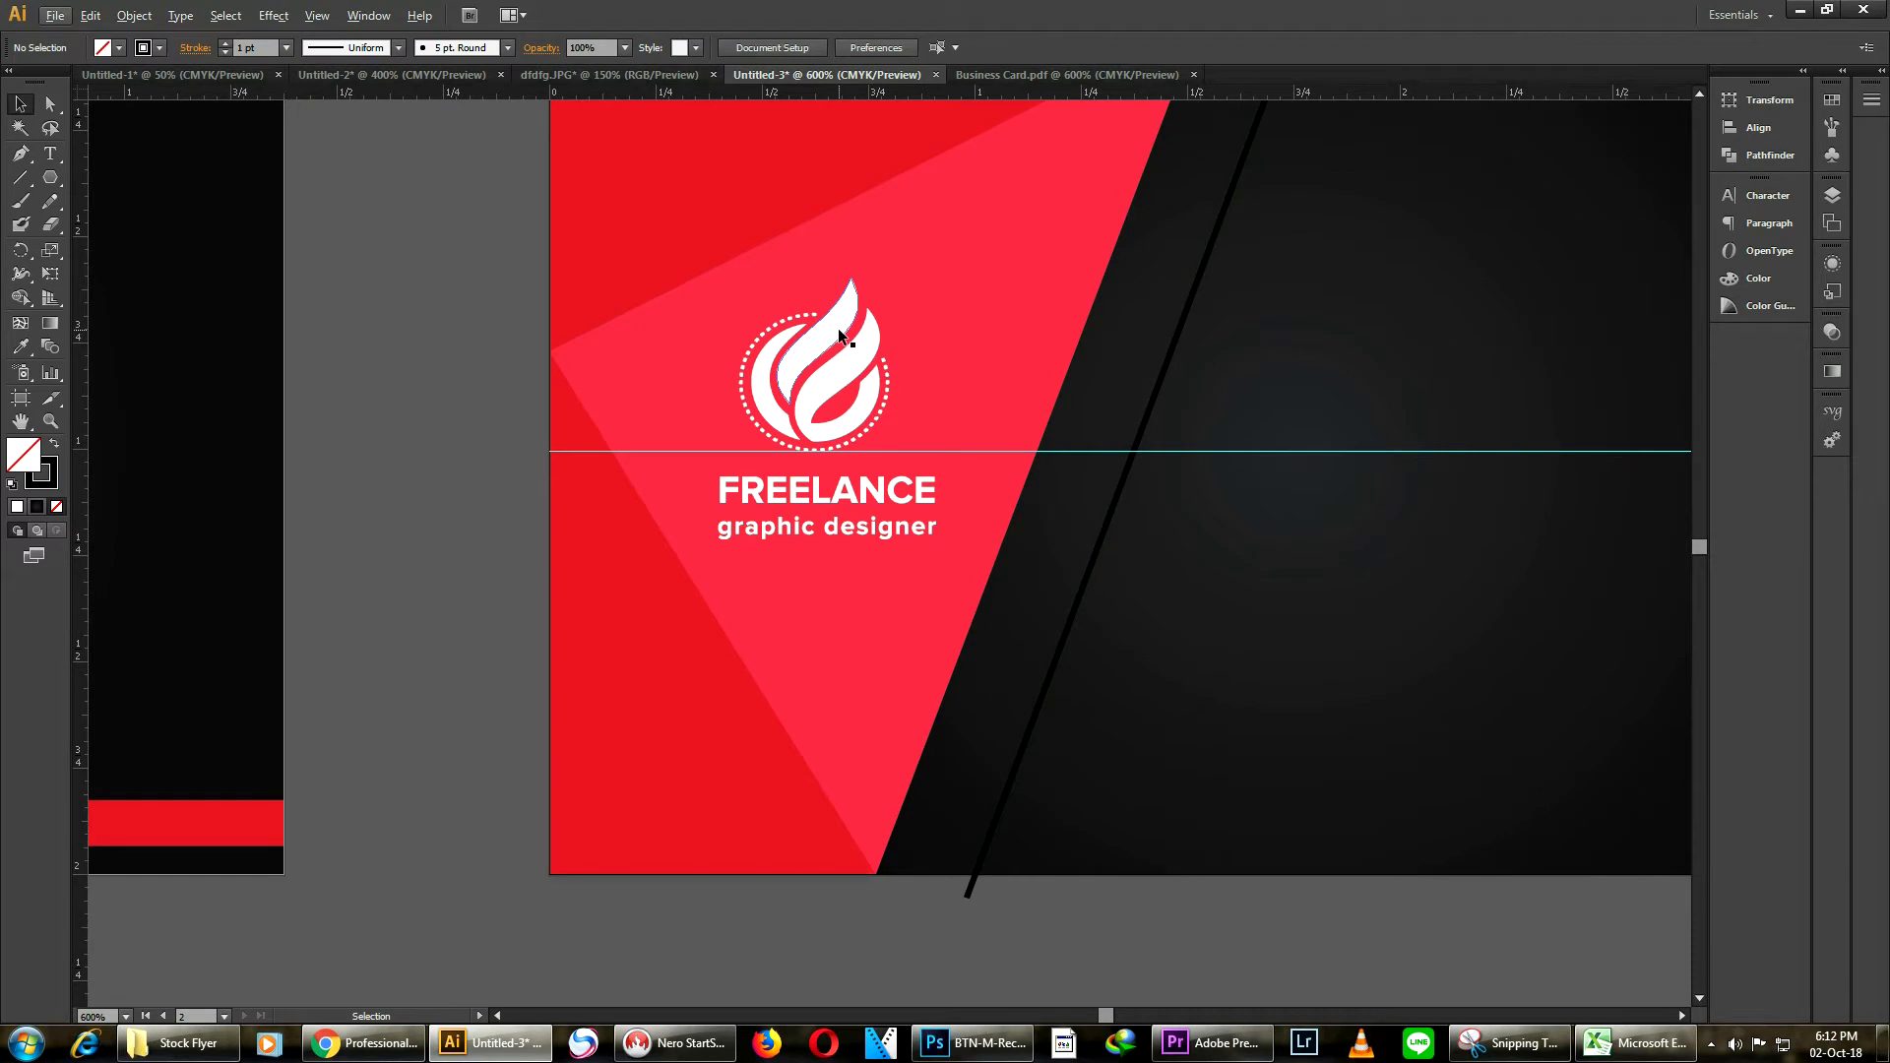
left_click_drag(1067, 606, 1047, 519)
left_click(47, 179)
left_click(149, 177)
left_click_drag(337, 362, 405, 407)
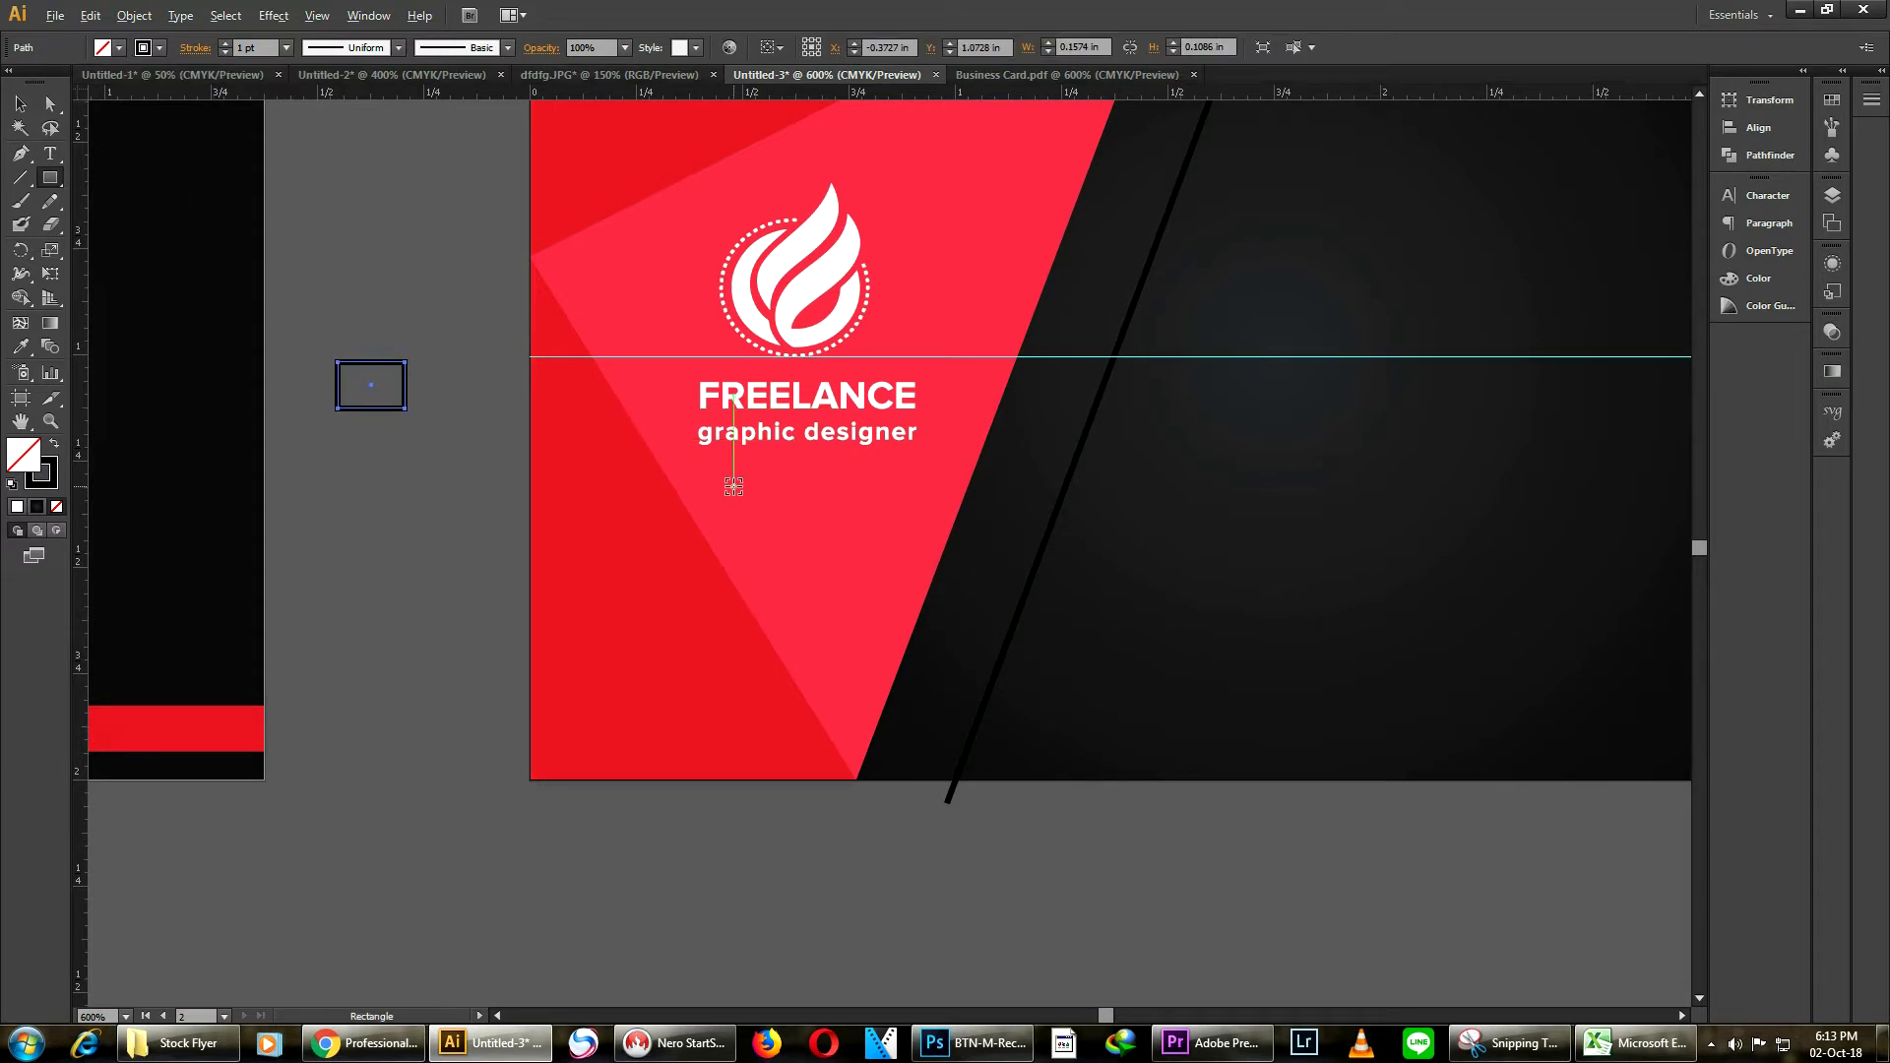
Fill the small rectangle with the triangle's red using the Eyedropper
scroll(723, 478, "down", 3)
scroll(649, 316, "up", 2)
left_click(19, 347)
left_click(736, 364)
left_click(20, 104)
scroll(607, 480, "up", 2)
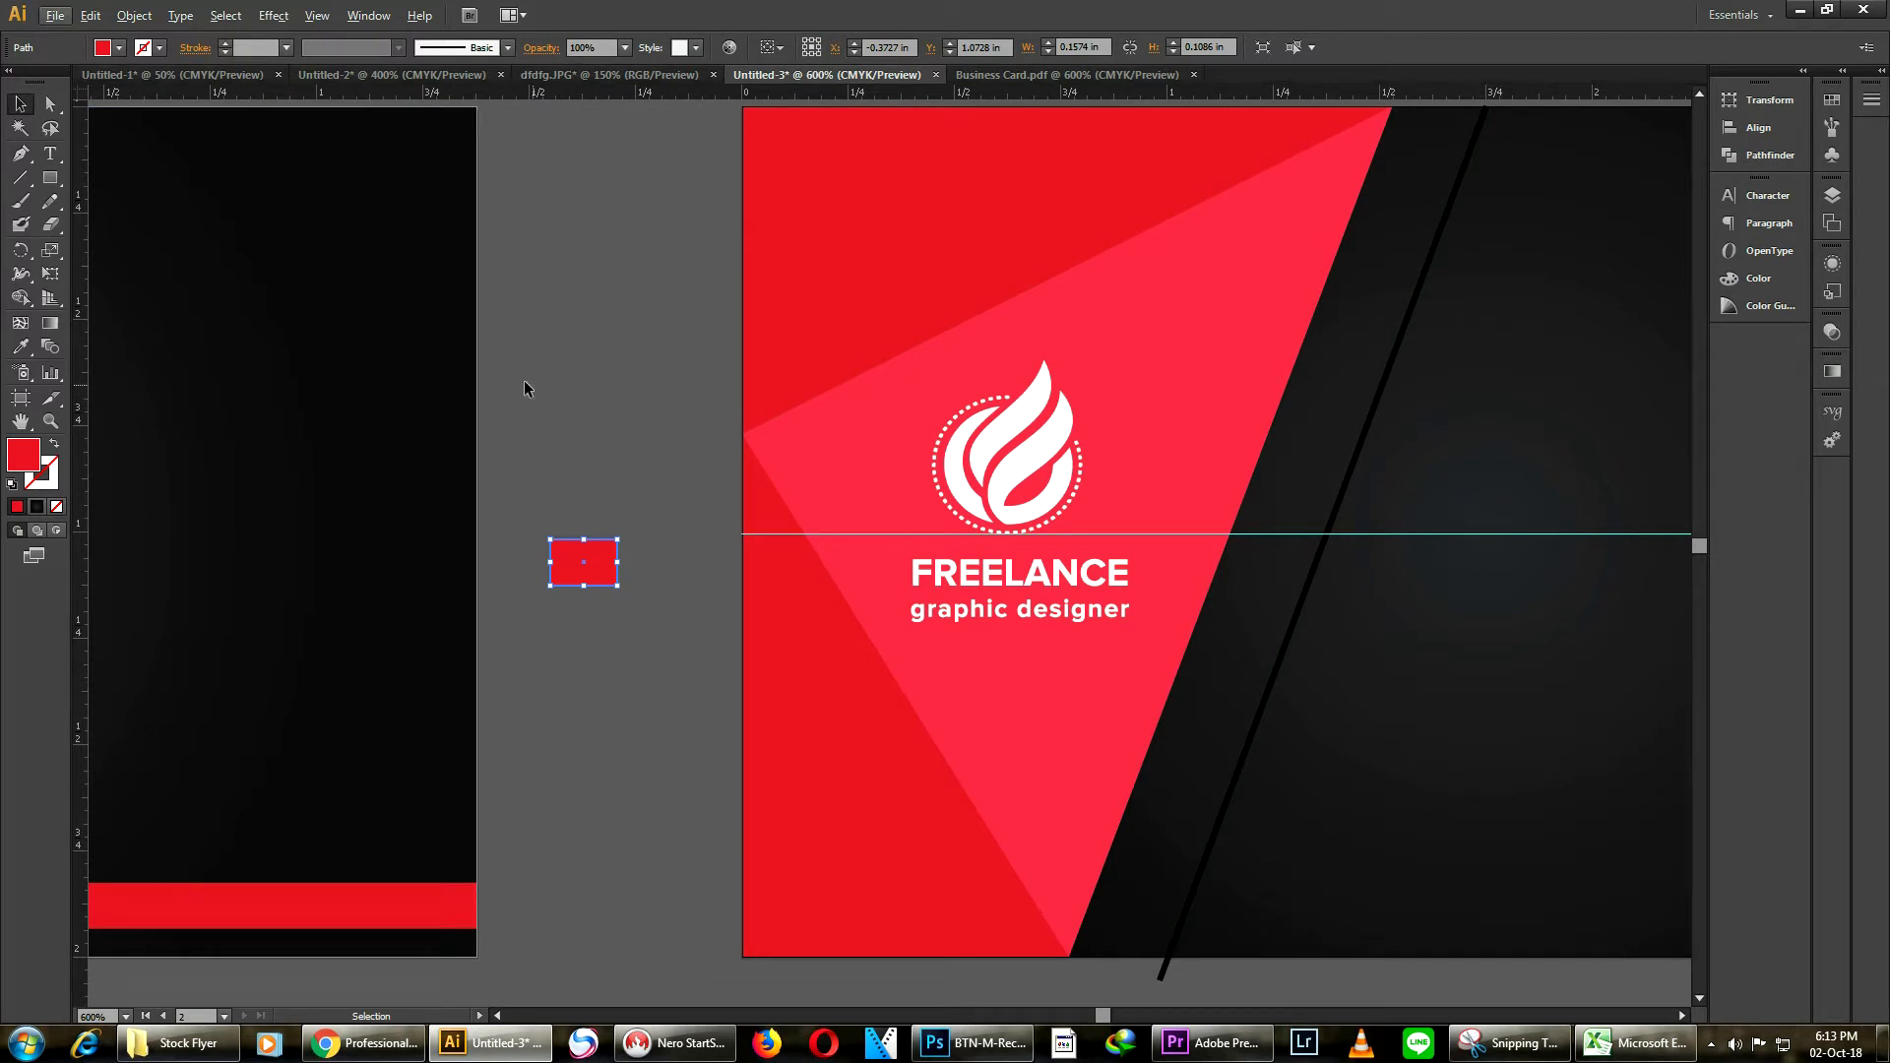
Shear the rectangle into a parallelogram and move it onto the card beside the pink triangle's edge
left_click(59, 255)
left_click(138, 273)
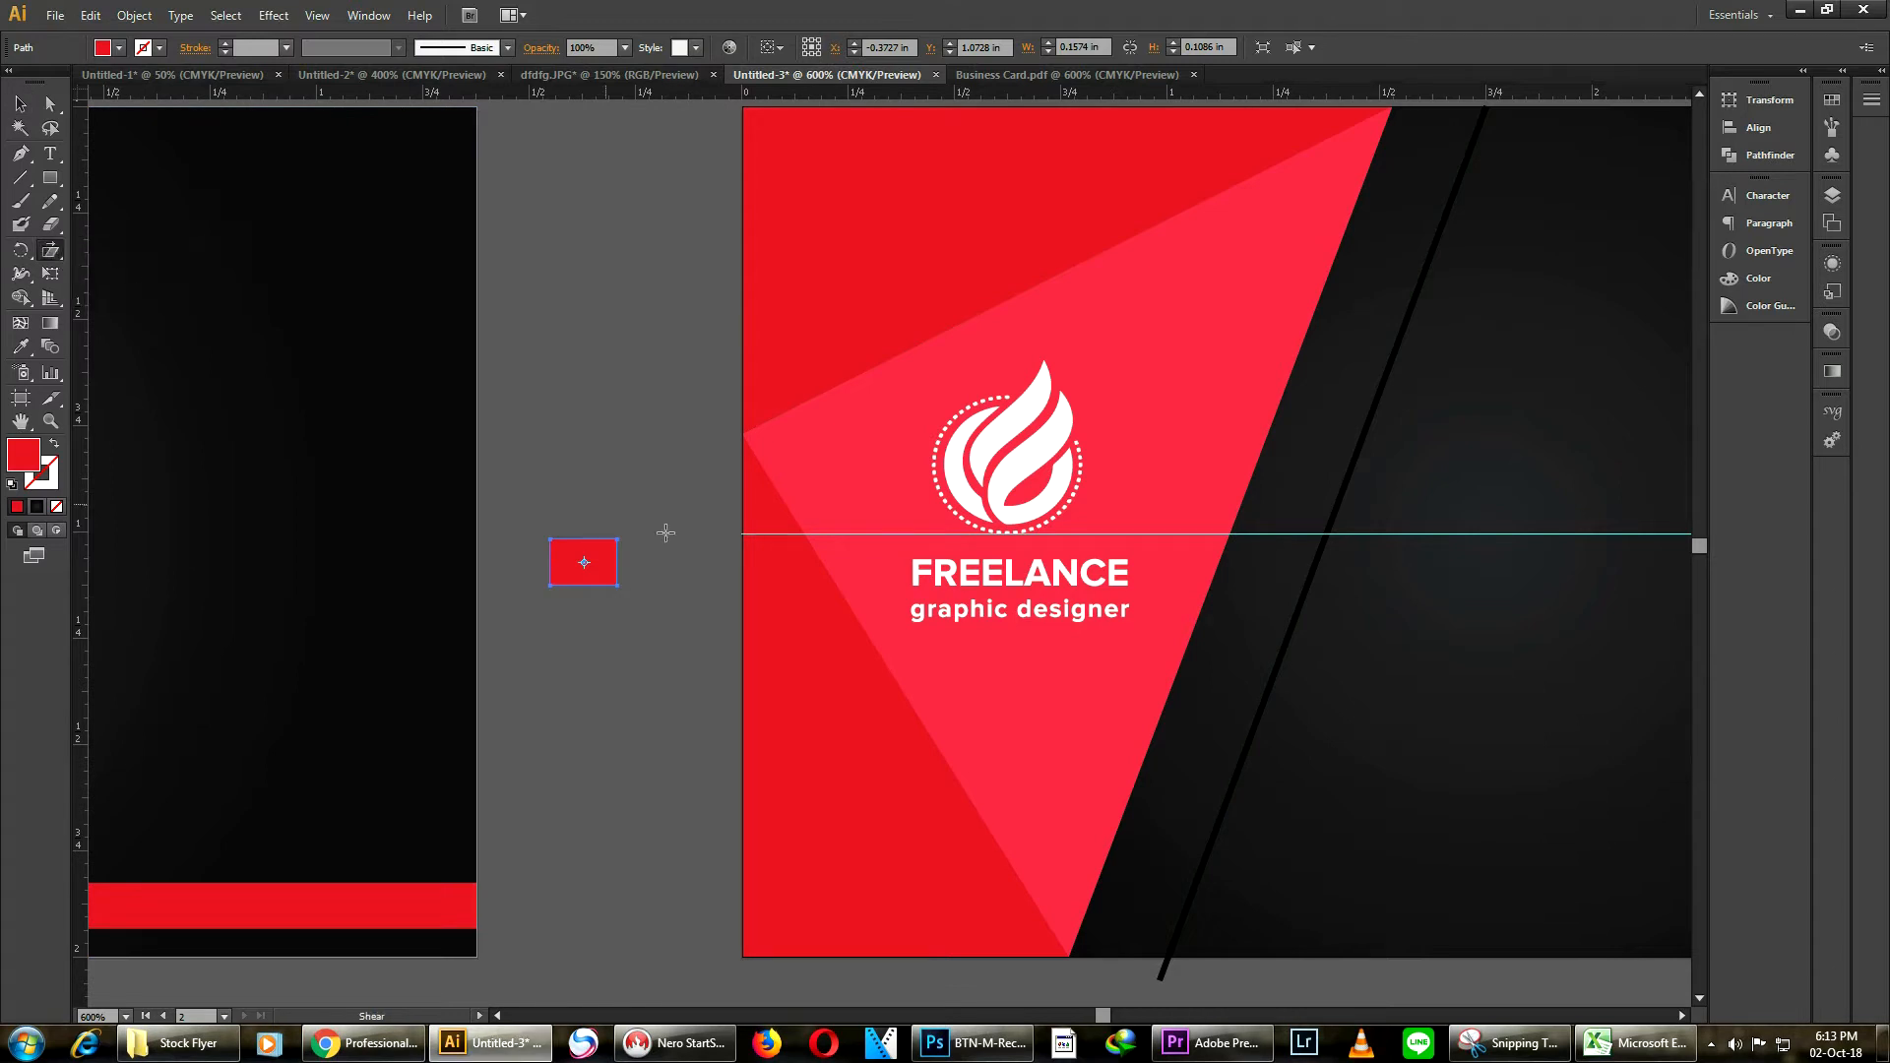
left_click_drag(580, 554, 586, 561)
left_click(19, 103)
left_click_drag(589, 566, 1249, 587)
Adjust the parallelogram's slant with the Shear tool to match the triangle's edge
scroll(1335, 617, "up", 3)
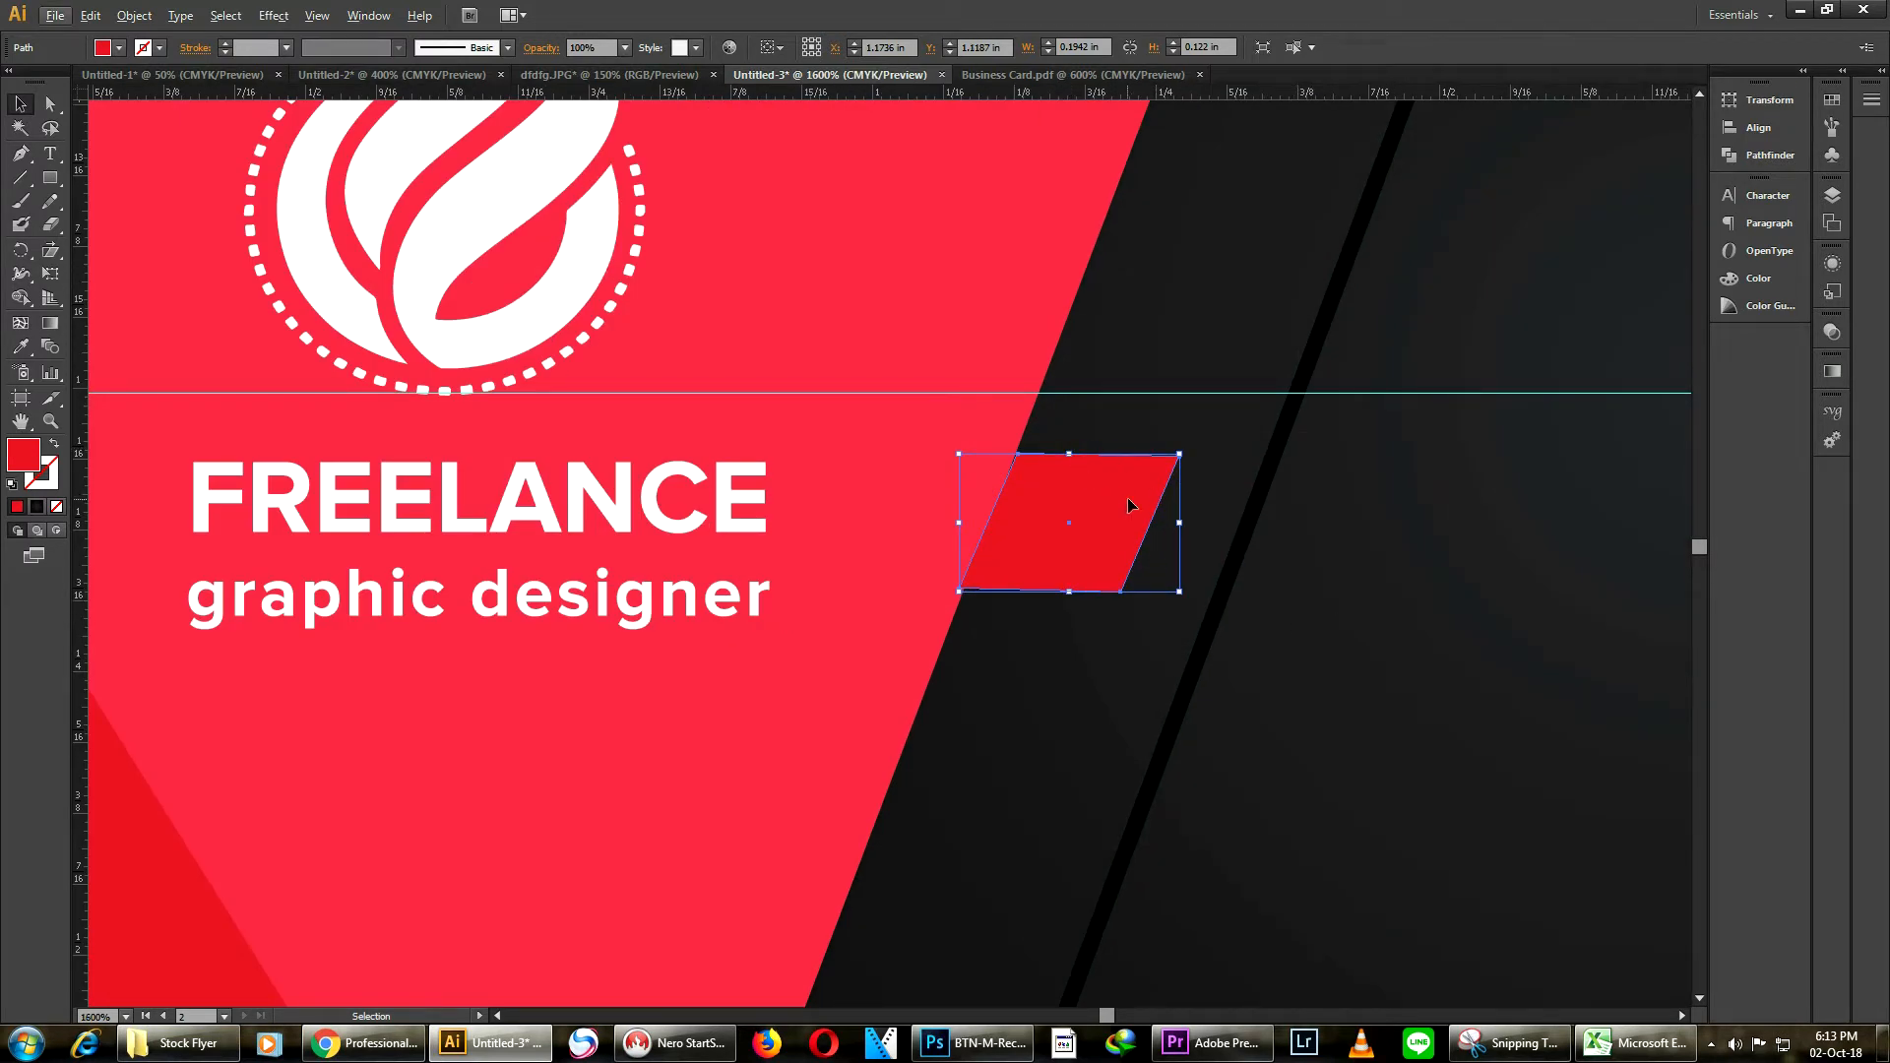
left_click_drag(1007, 569, 1016, 573)
scroll(996, 446, "up", 3)
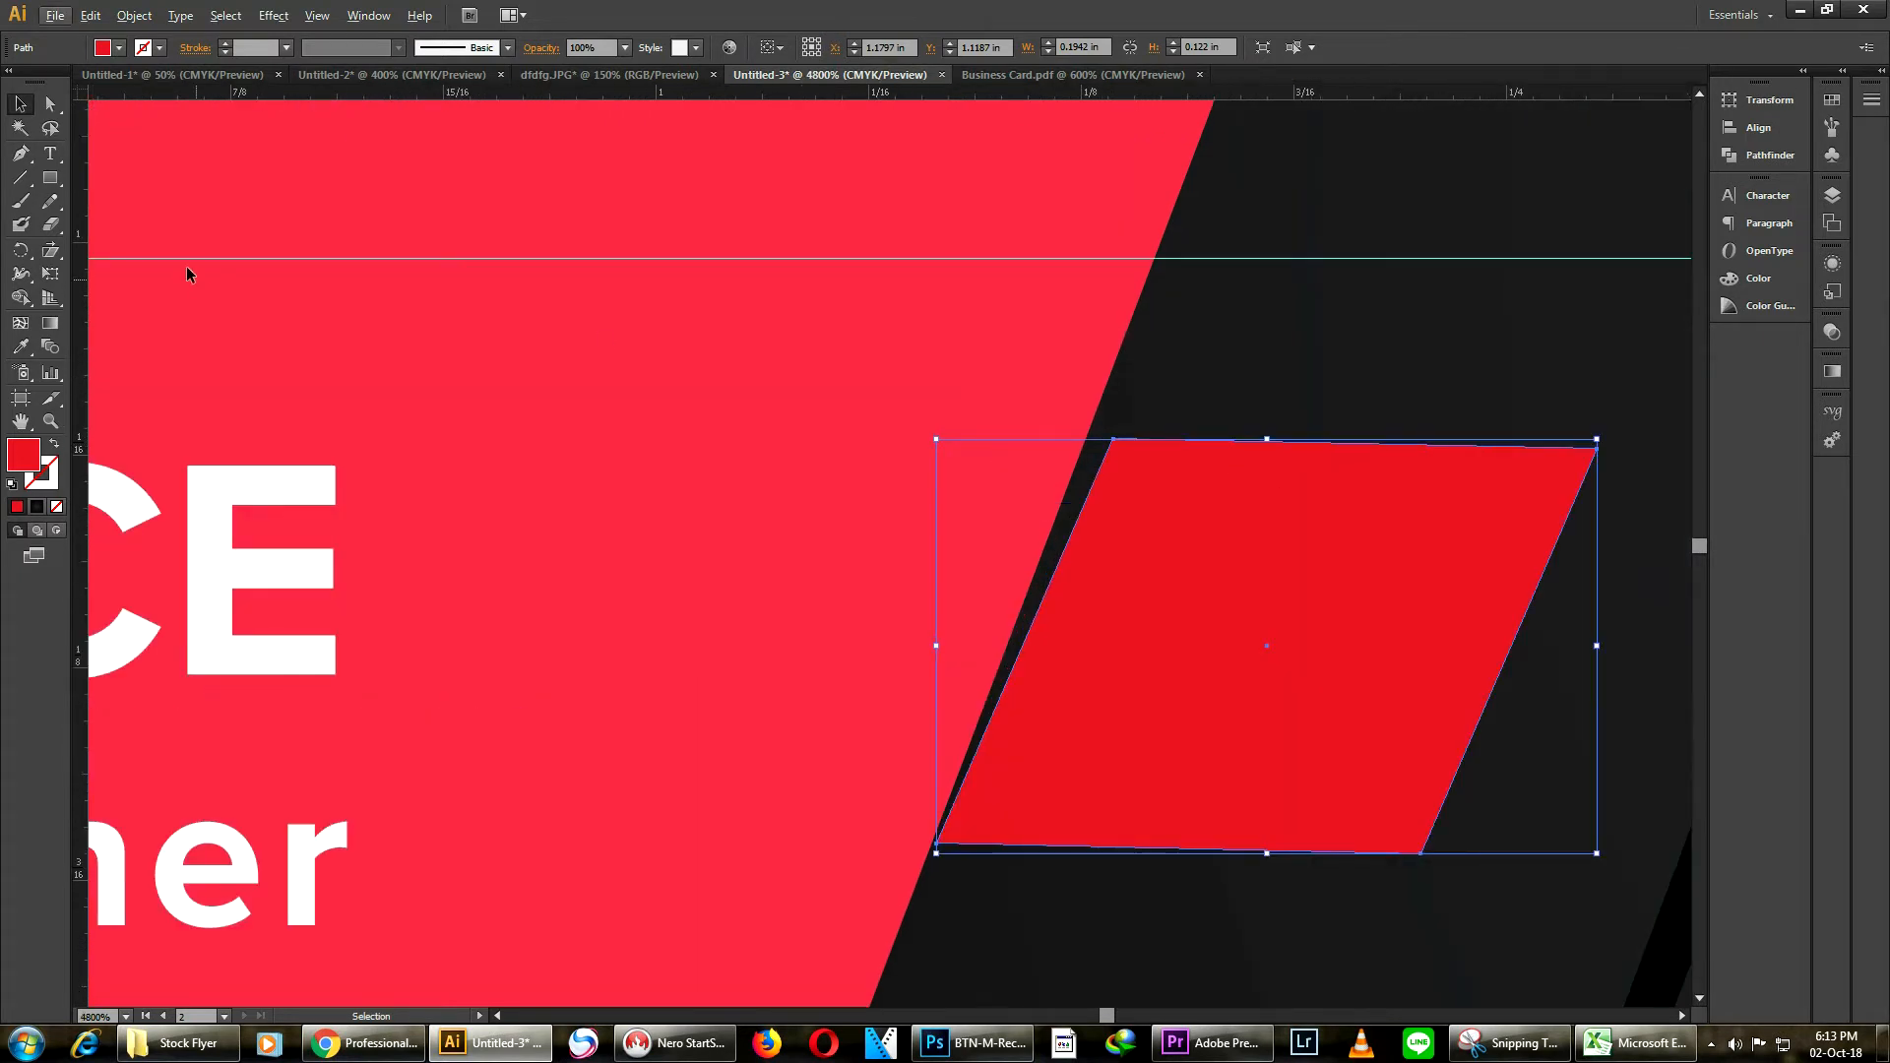
left_click(50, 250)
left_click_drag(1220, 501, 1203, 493)
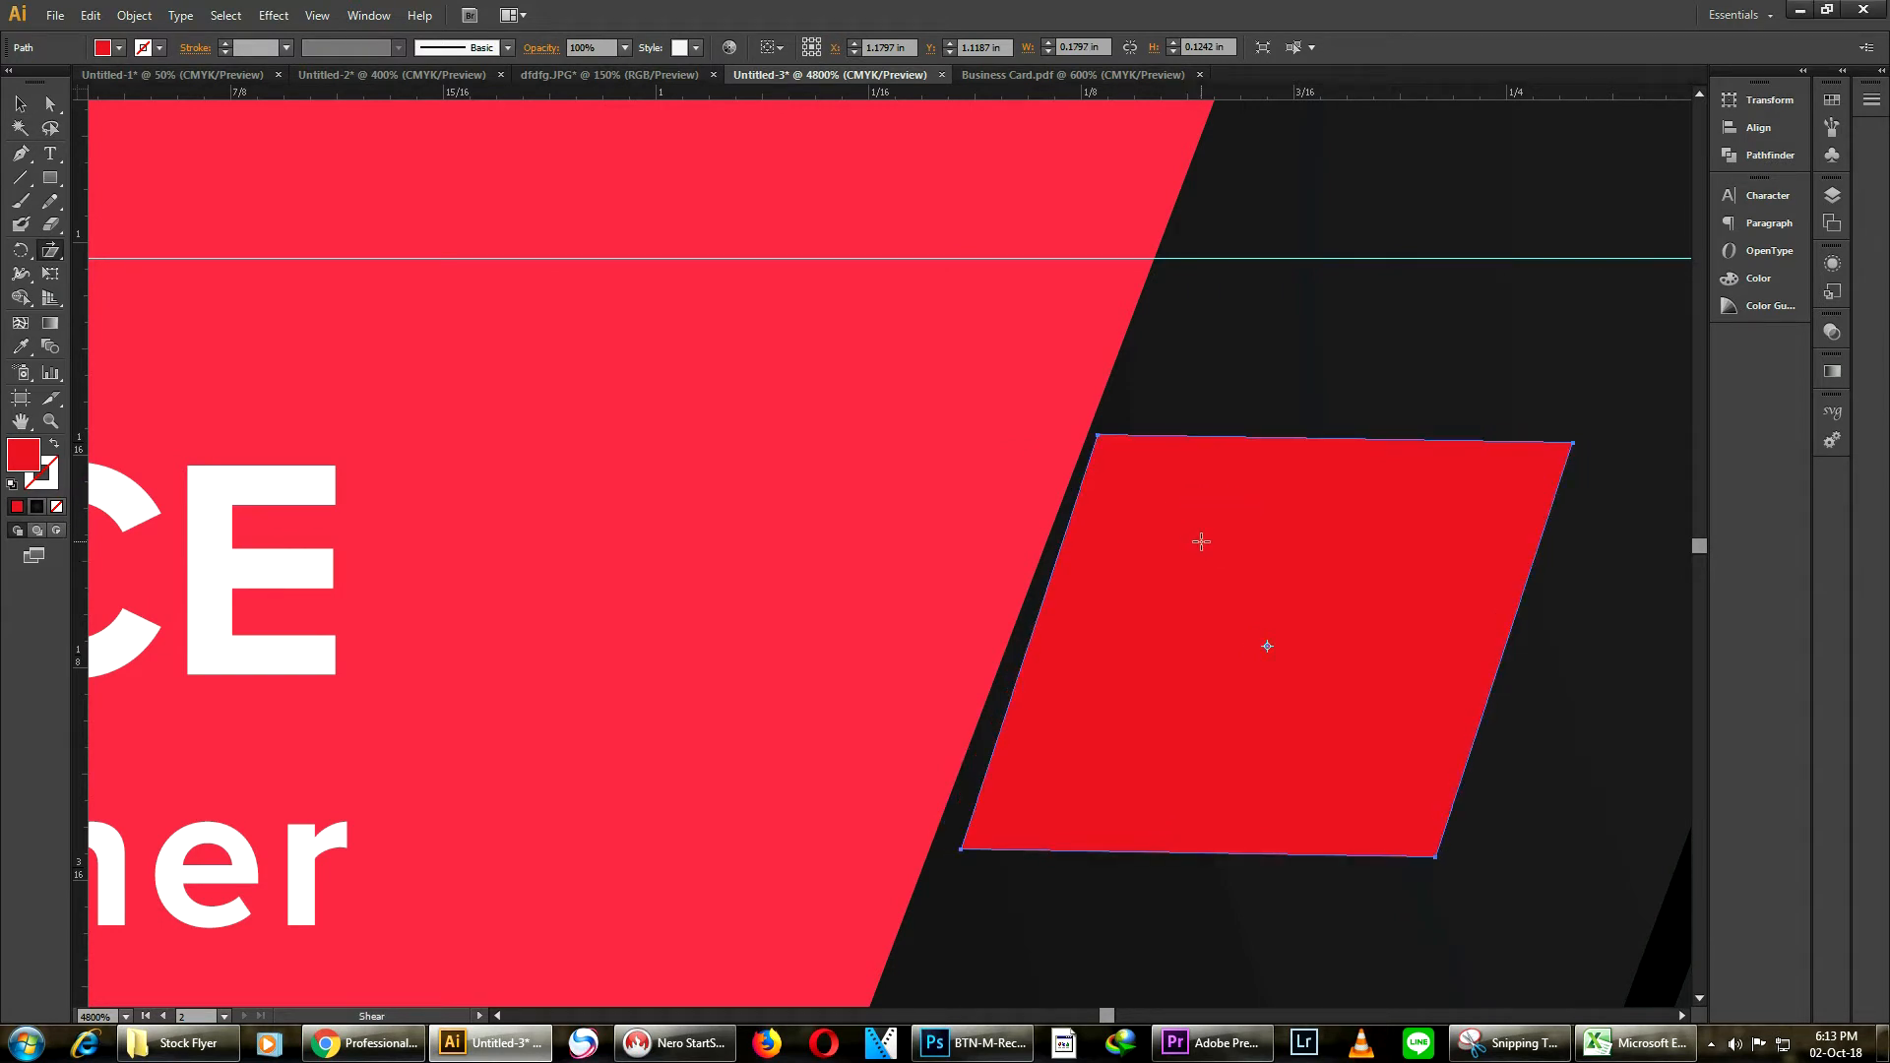
mouse_move(1254, 546)
left_mouse_down()
mouse_move(1282, 548)
mouse_move(1251, 552)
left_mouse_up()
scroll(1098, 544, "down", 5)
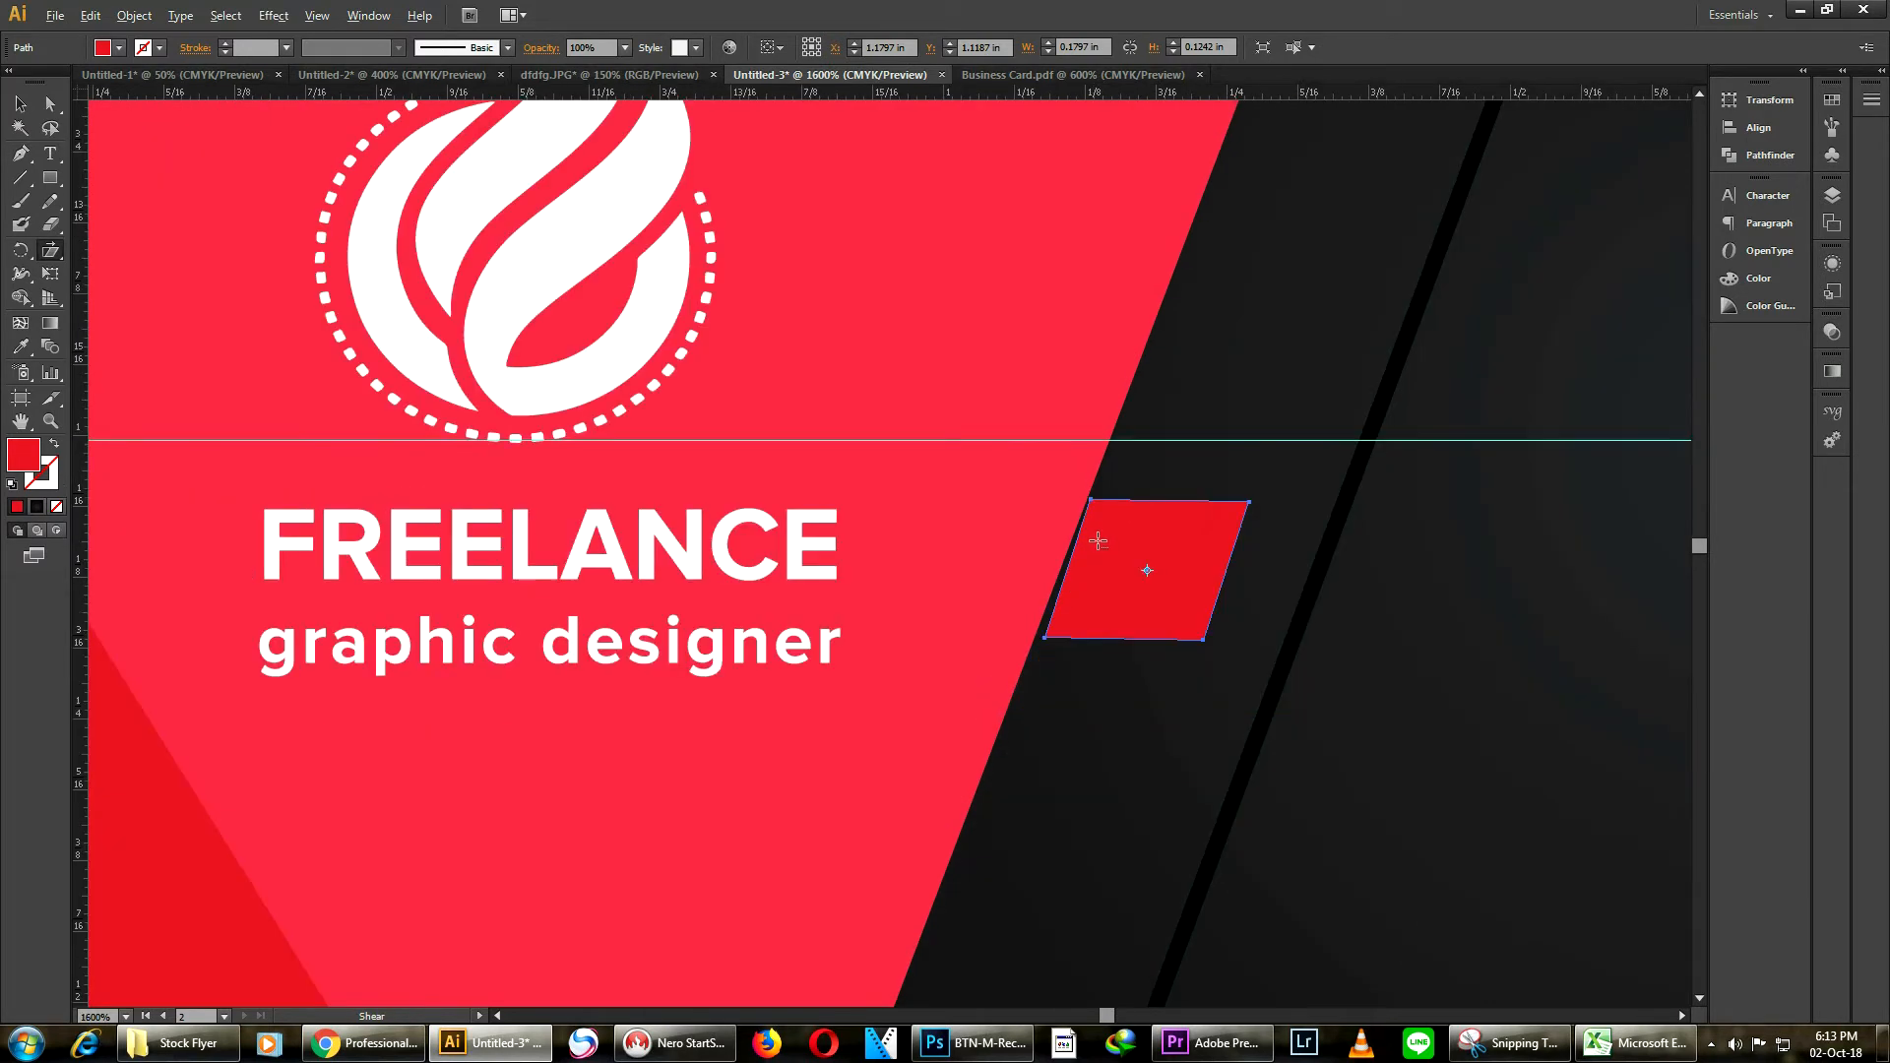
scroll(1142, 568, "up", 1)
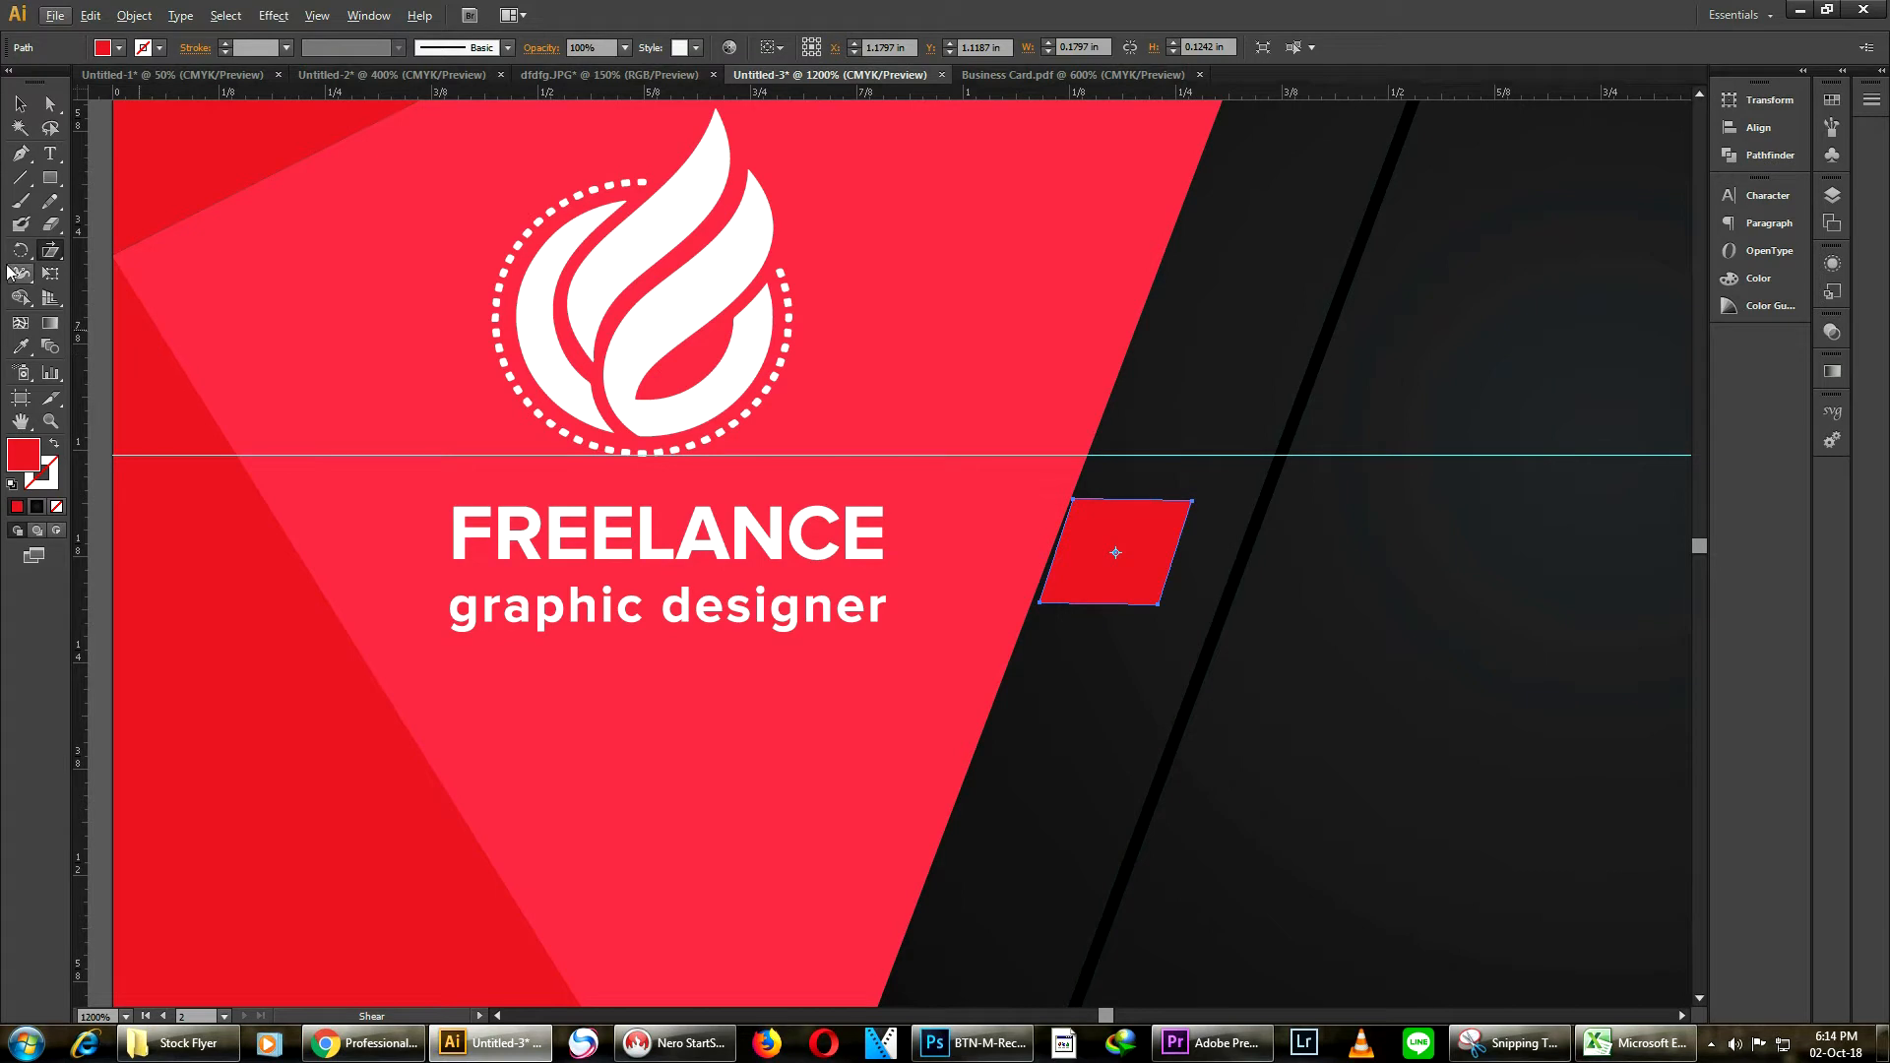
Refine the parallelogram's shear so its sides run parallel to the pink triangle's edge
left_click(50, 257)
scroll(1088, 569, "up", 1, "alt")
left_click_drag(1079, 596, 1164, 558)
left_click(20, 103)
scroll(1166, 561, "down", 3)
key("alt")
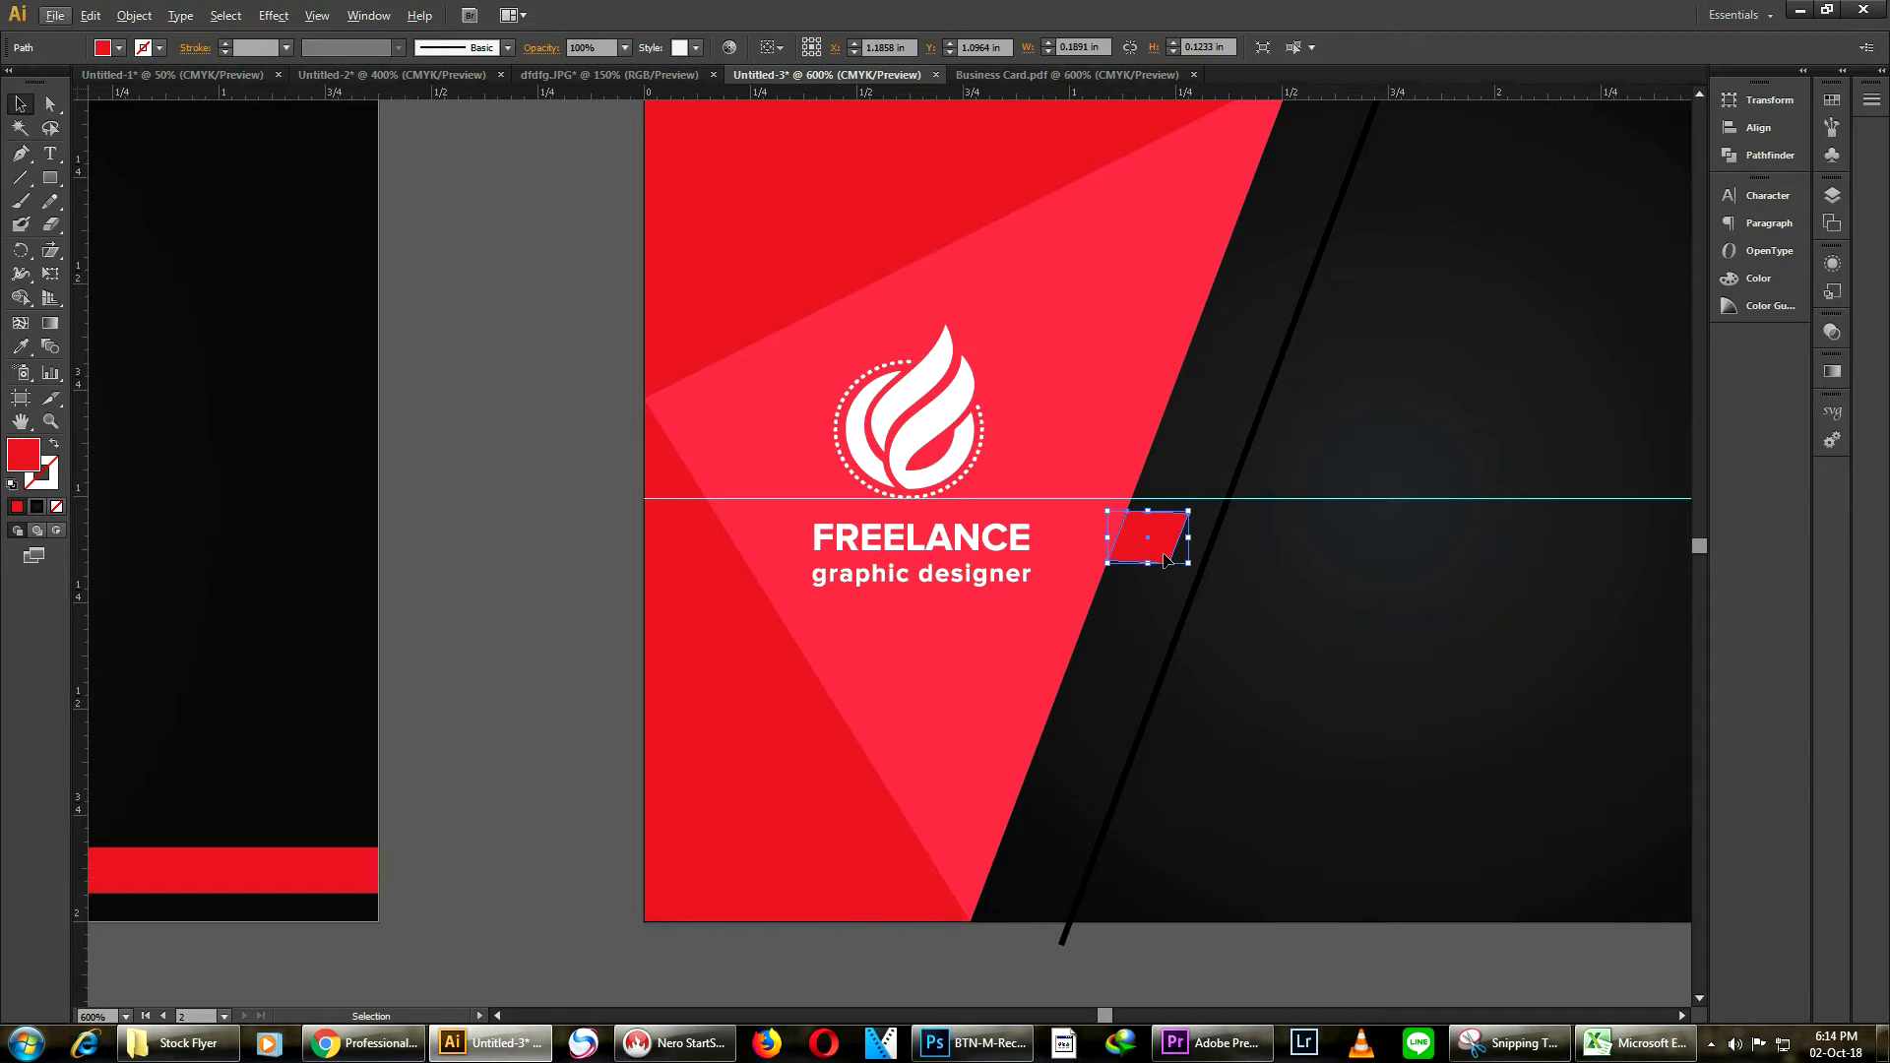
scroll(1366, 161, "down", 1)
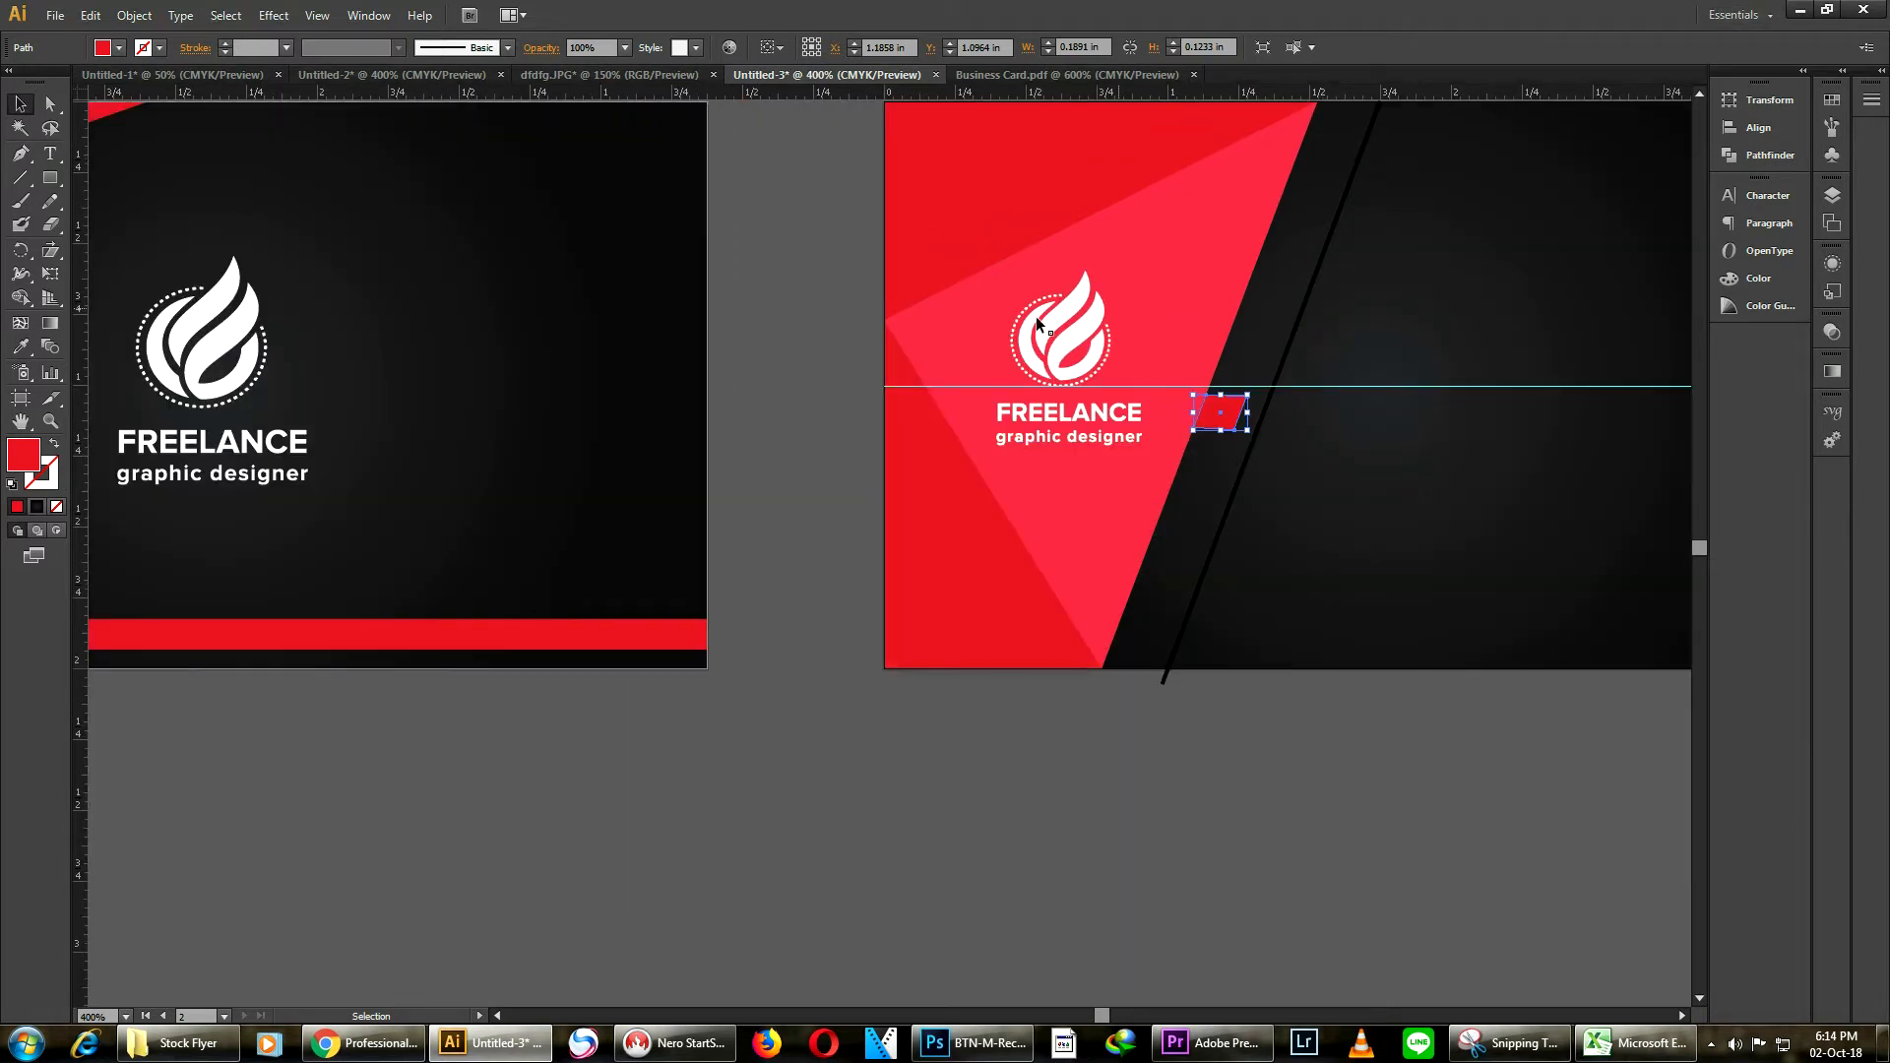
Duplicate the parallelogram and place the copy just below the original along the triangle's edge
left_click(815, 374)
scroll(1465, 498, "up", 1)
scroll(1237, 471, "up", 3)
left_click(906, 183)
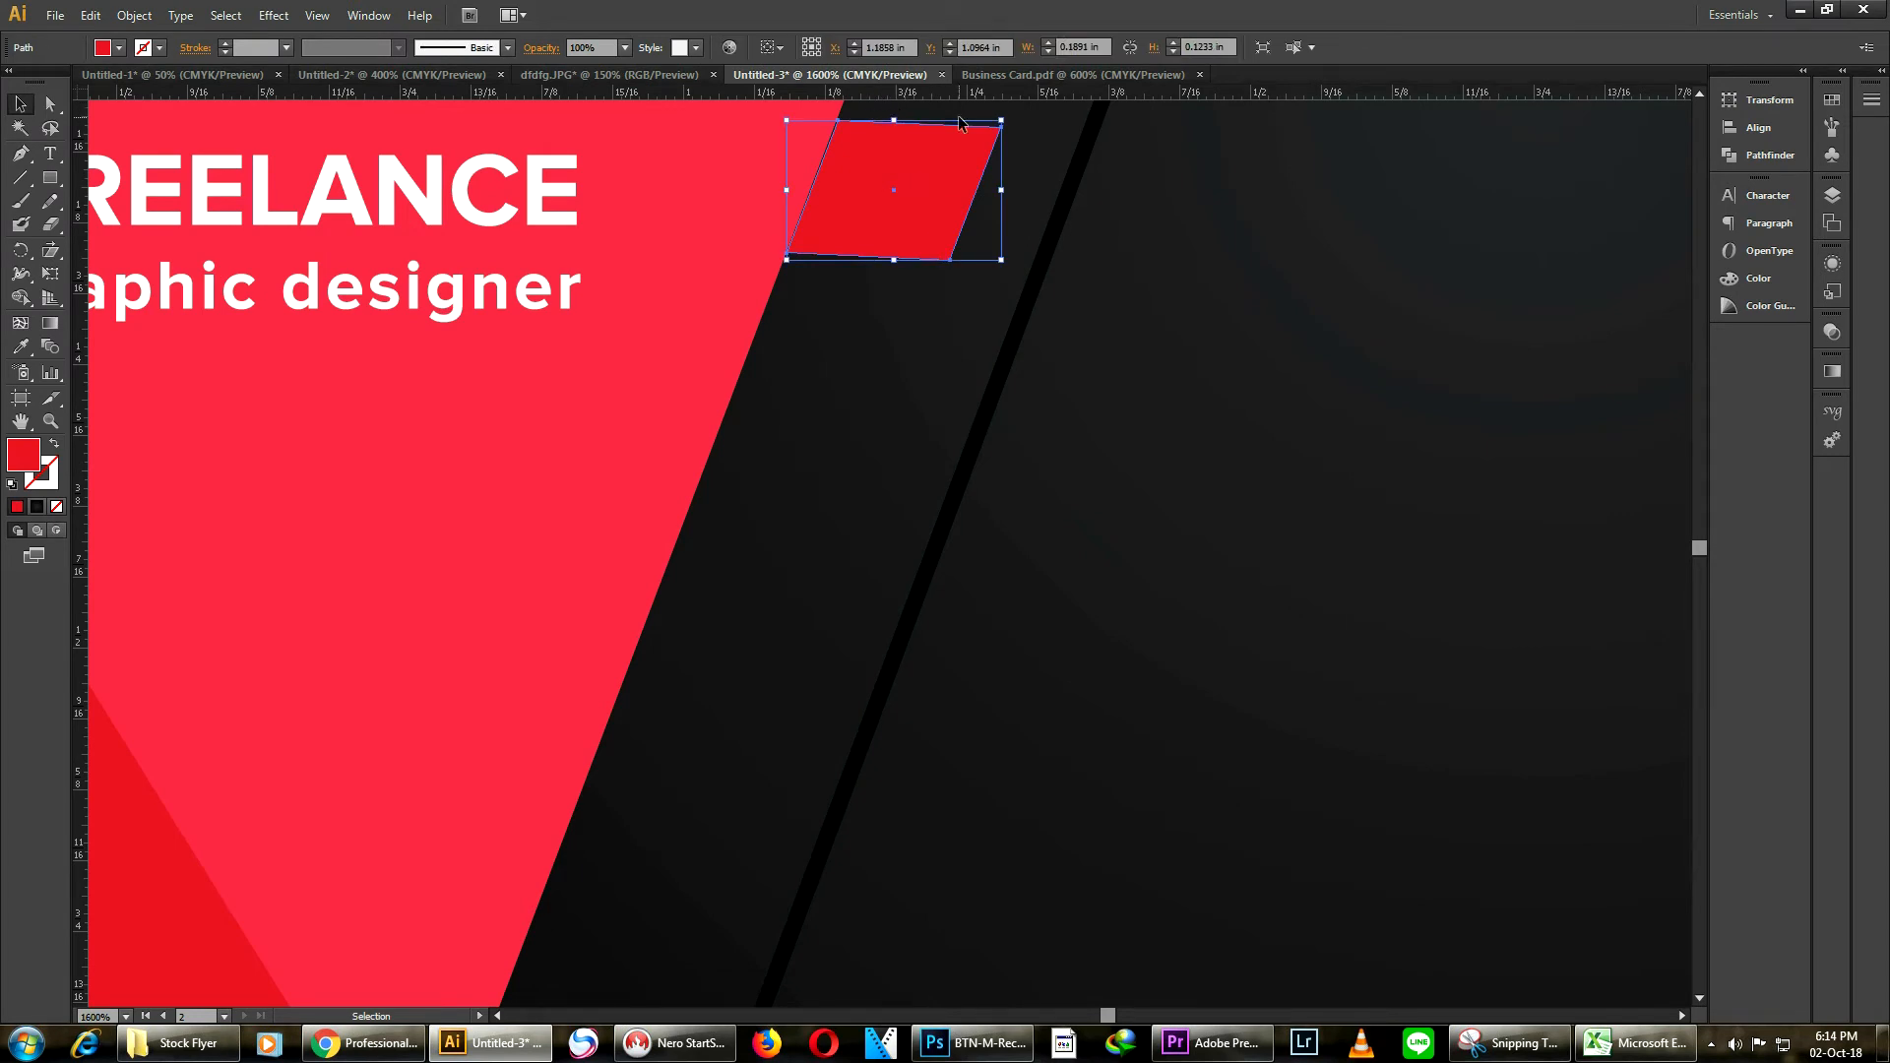
scroll(901, 162, "up", 3)
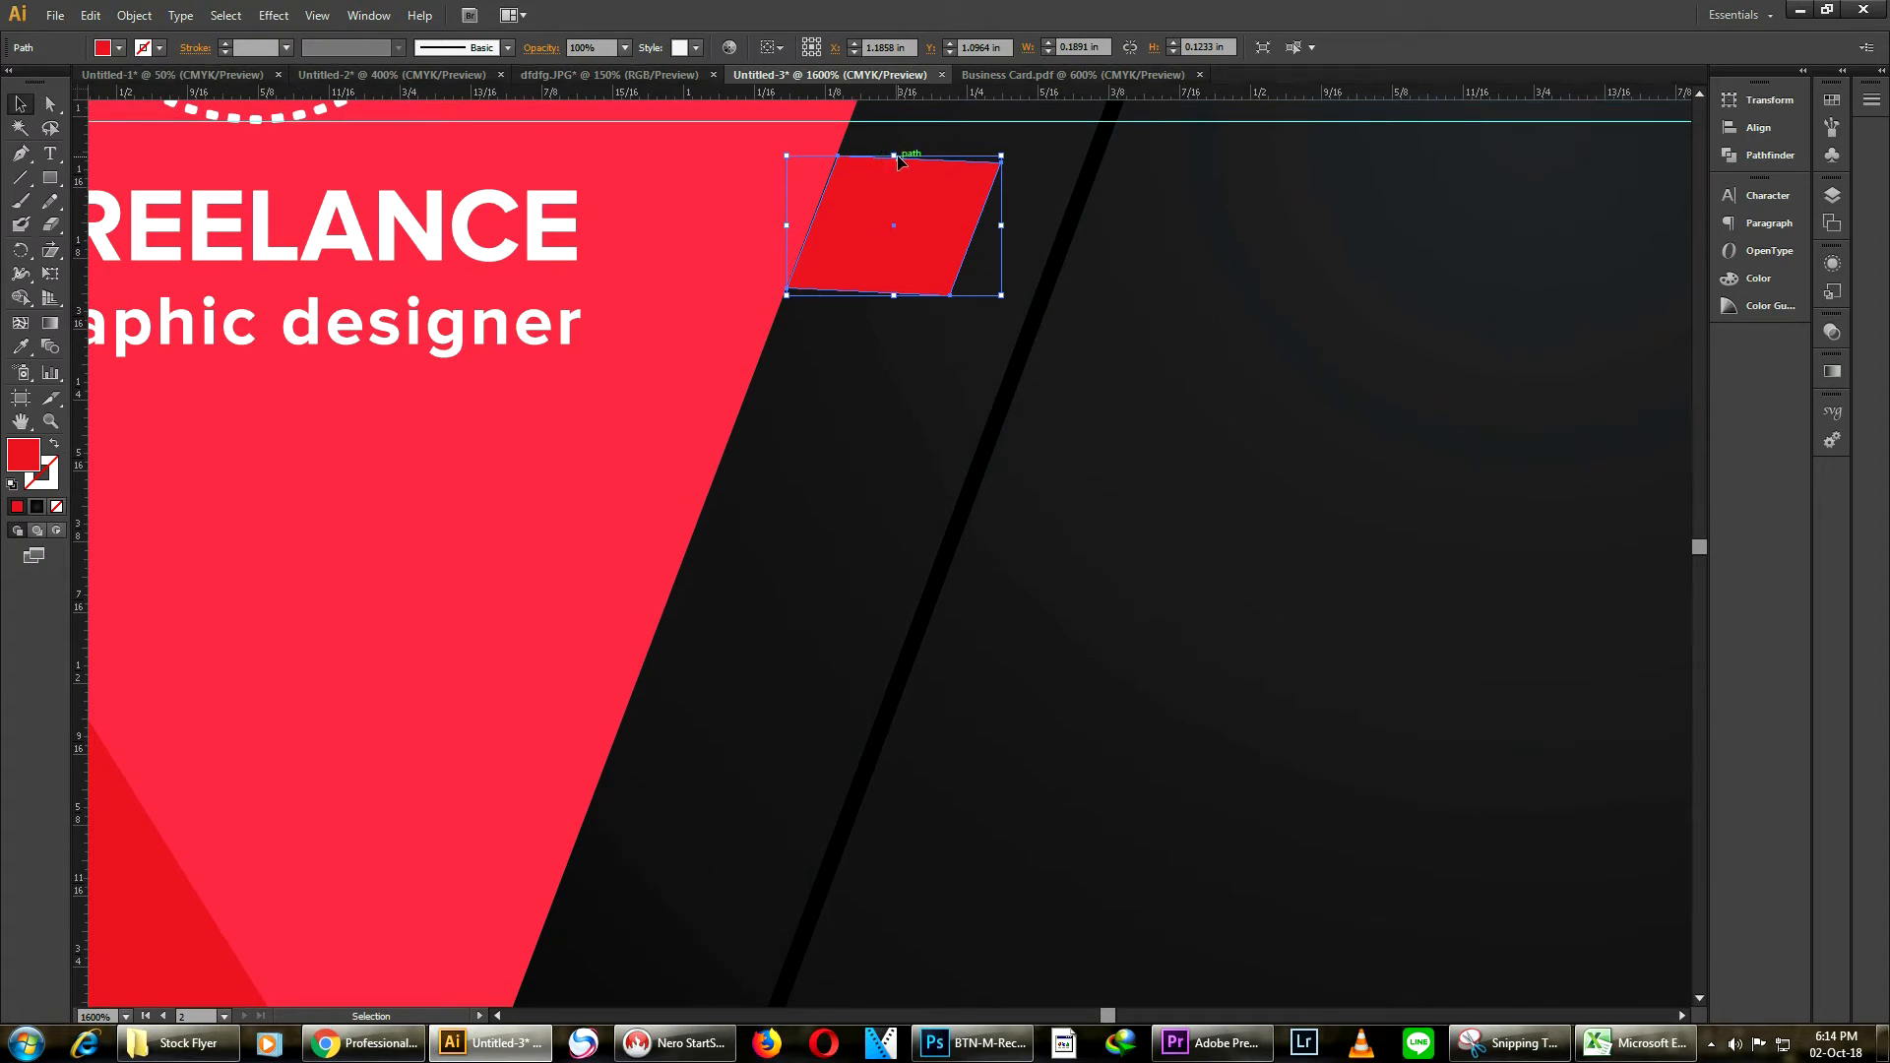
left_click(902, 384)
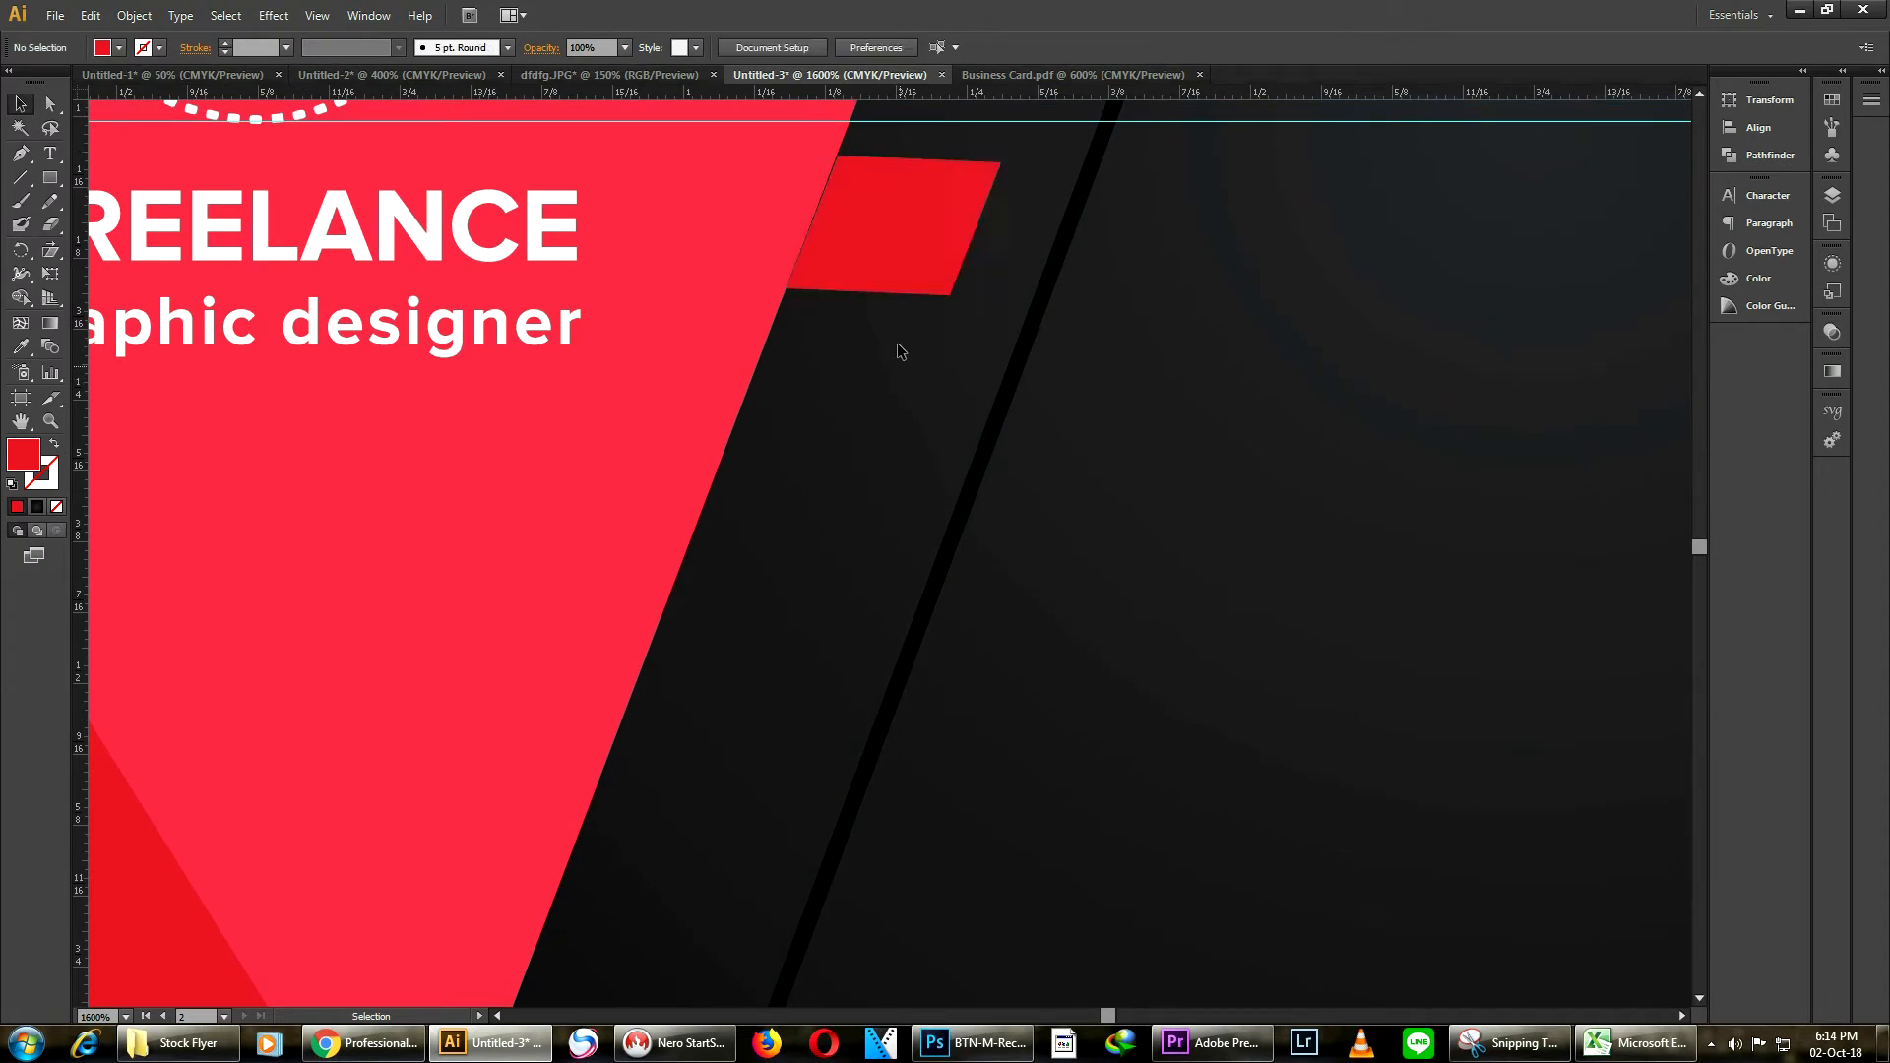
left_click(862, 254)
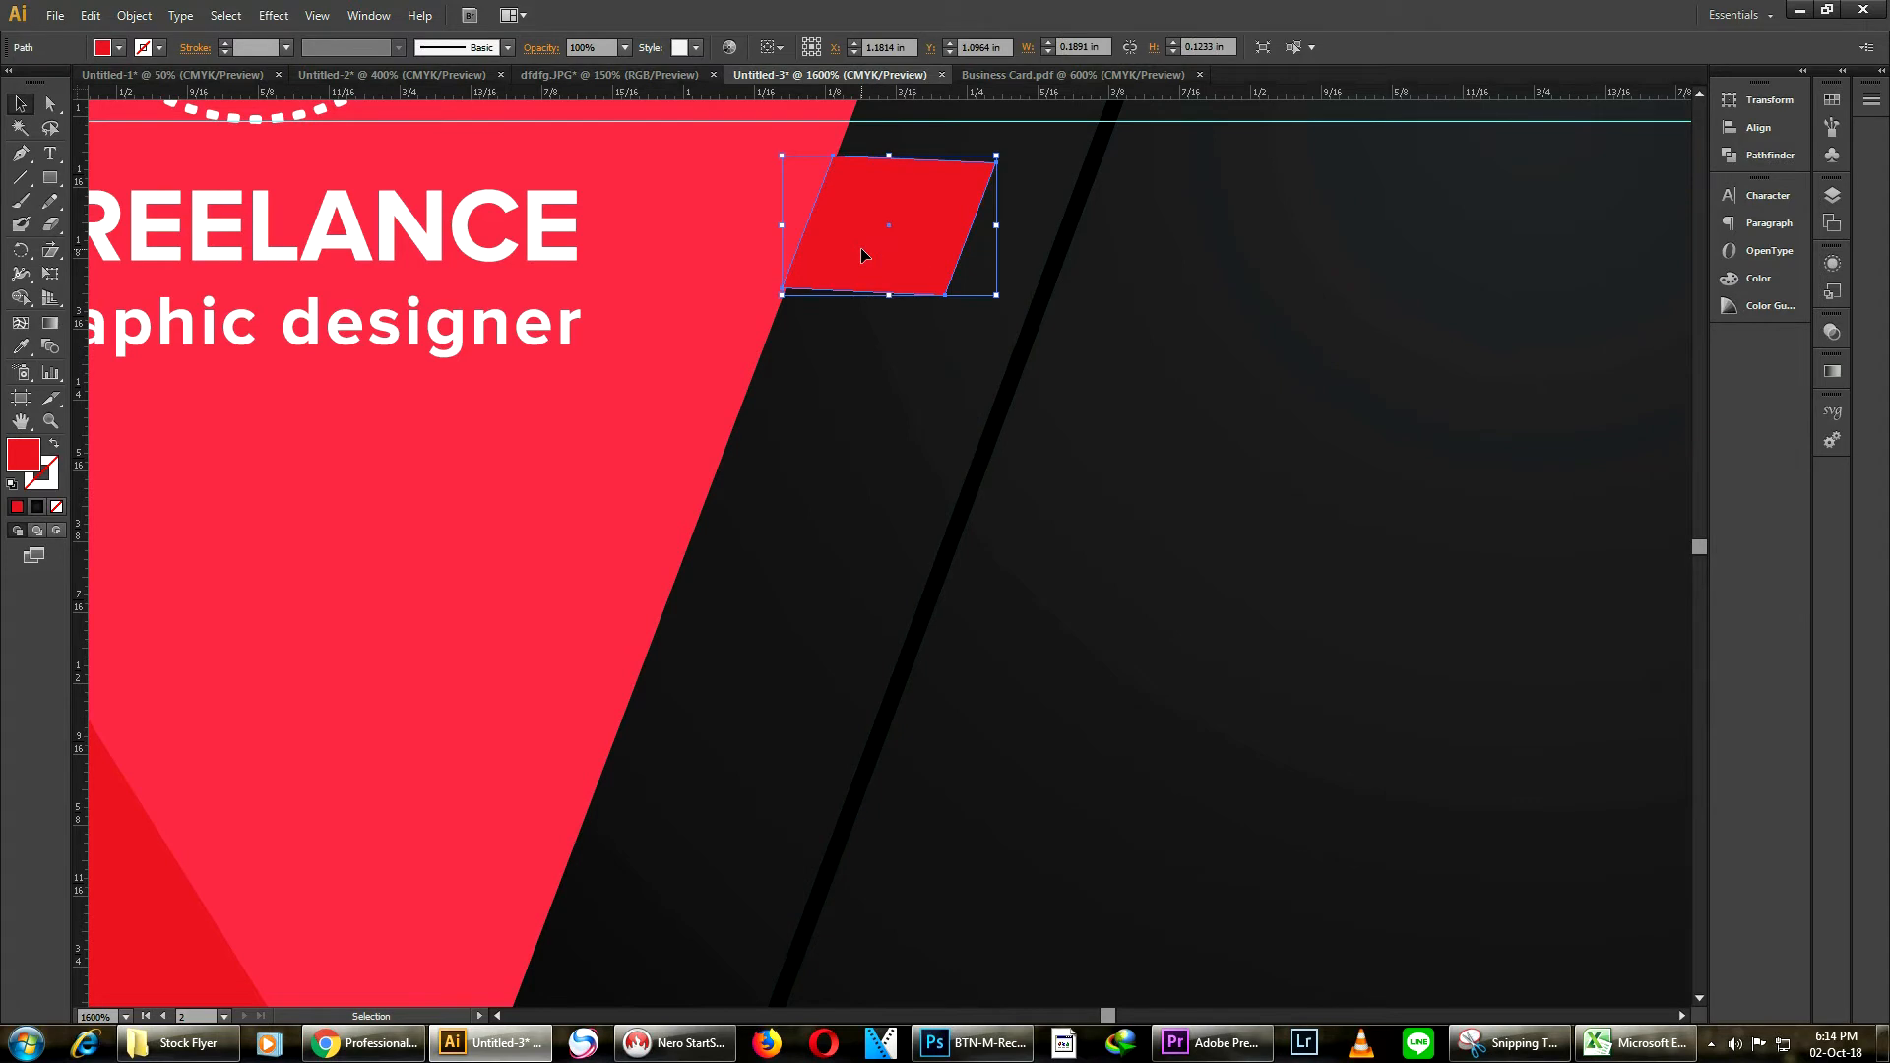
scroll(862, 254, "down", 4)
left_click(760, 621)
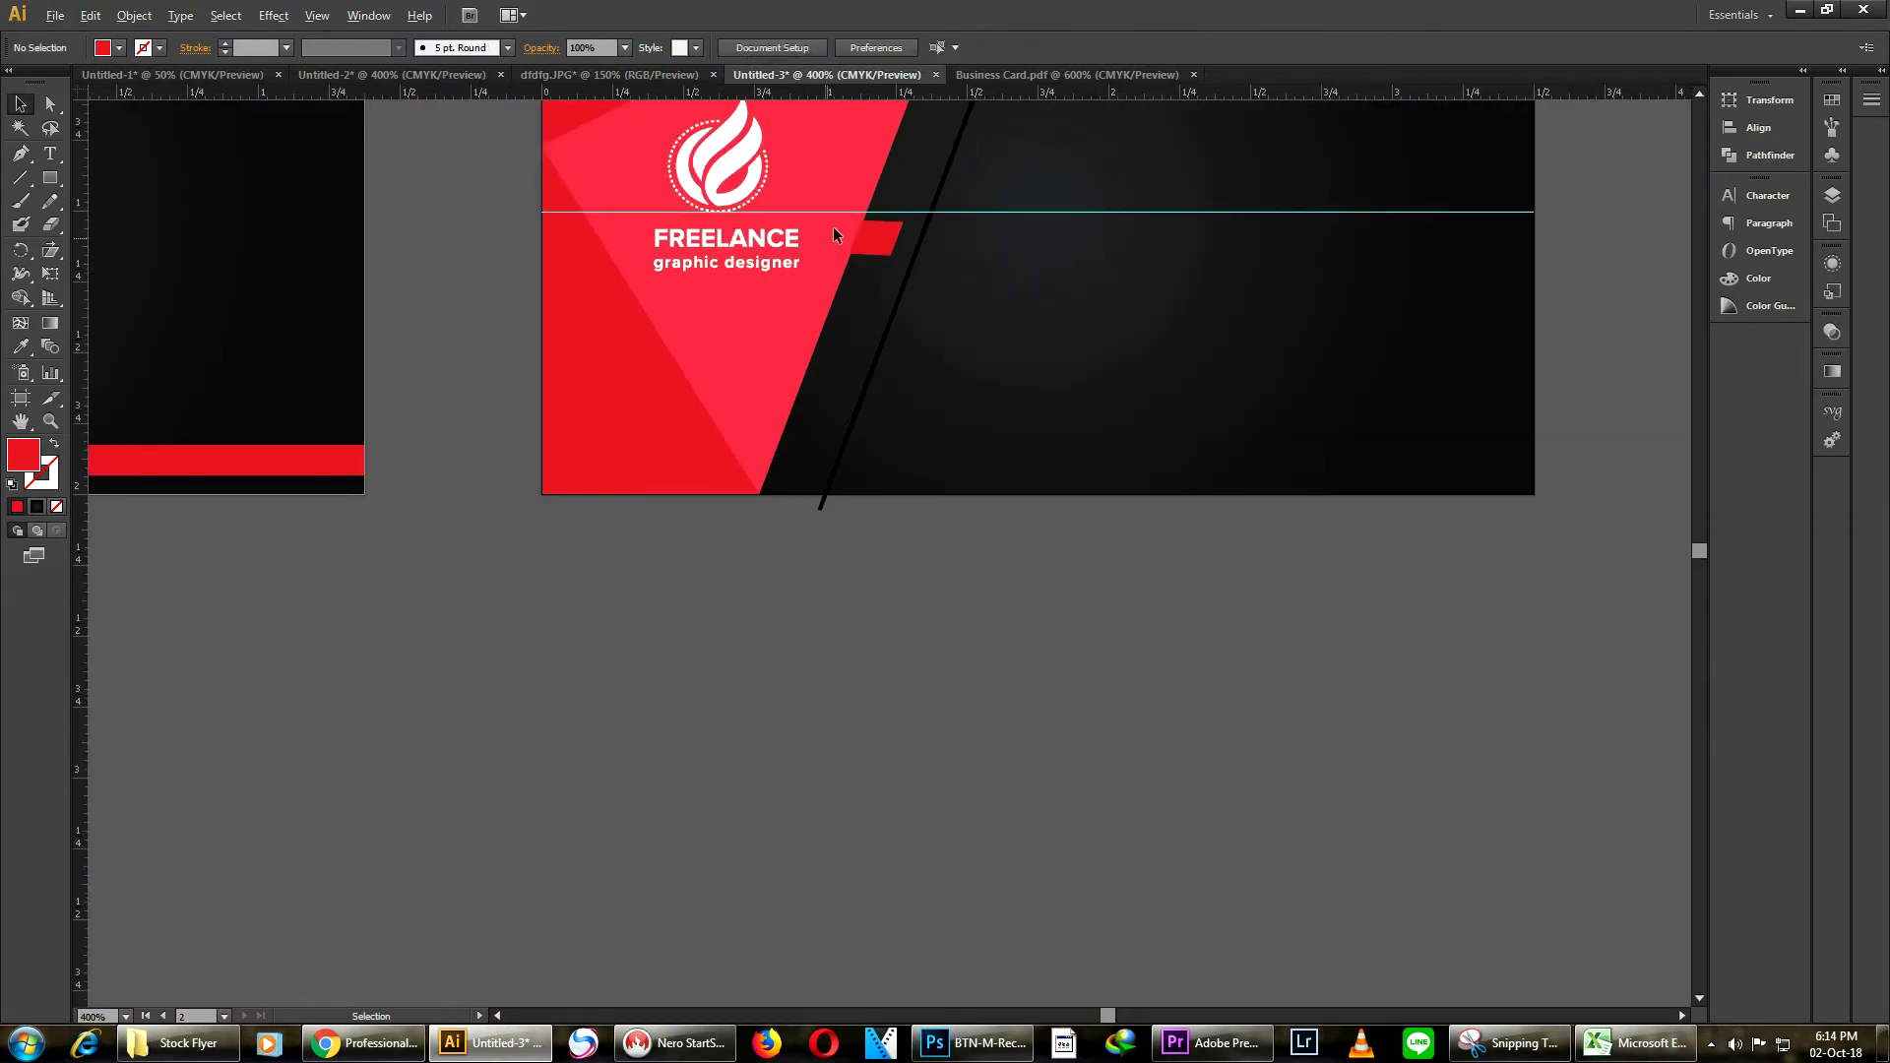
left_click(900, 243)
left_click_drag(903, 239, 865, 294)
Reposition the parallelogram copies so they line up along the triangle's slanted edge
left_click(991, 310)
left_click(1004, 294)
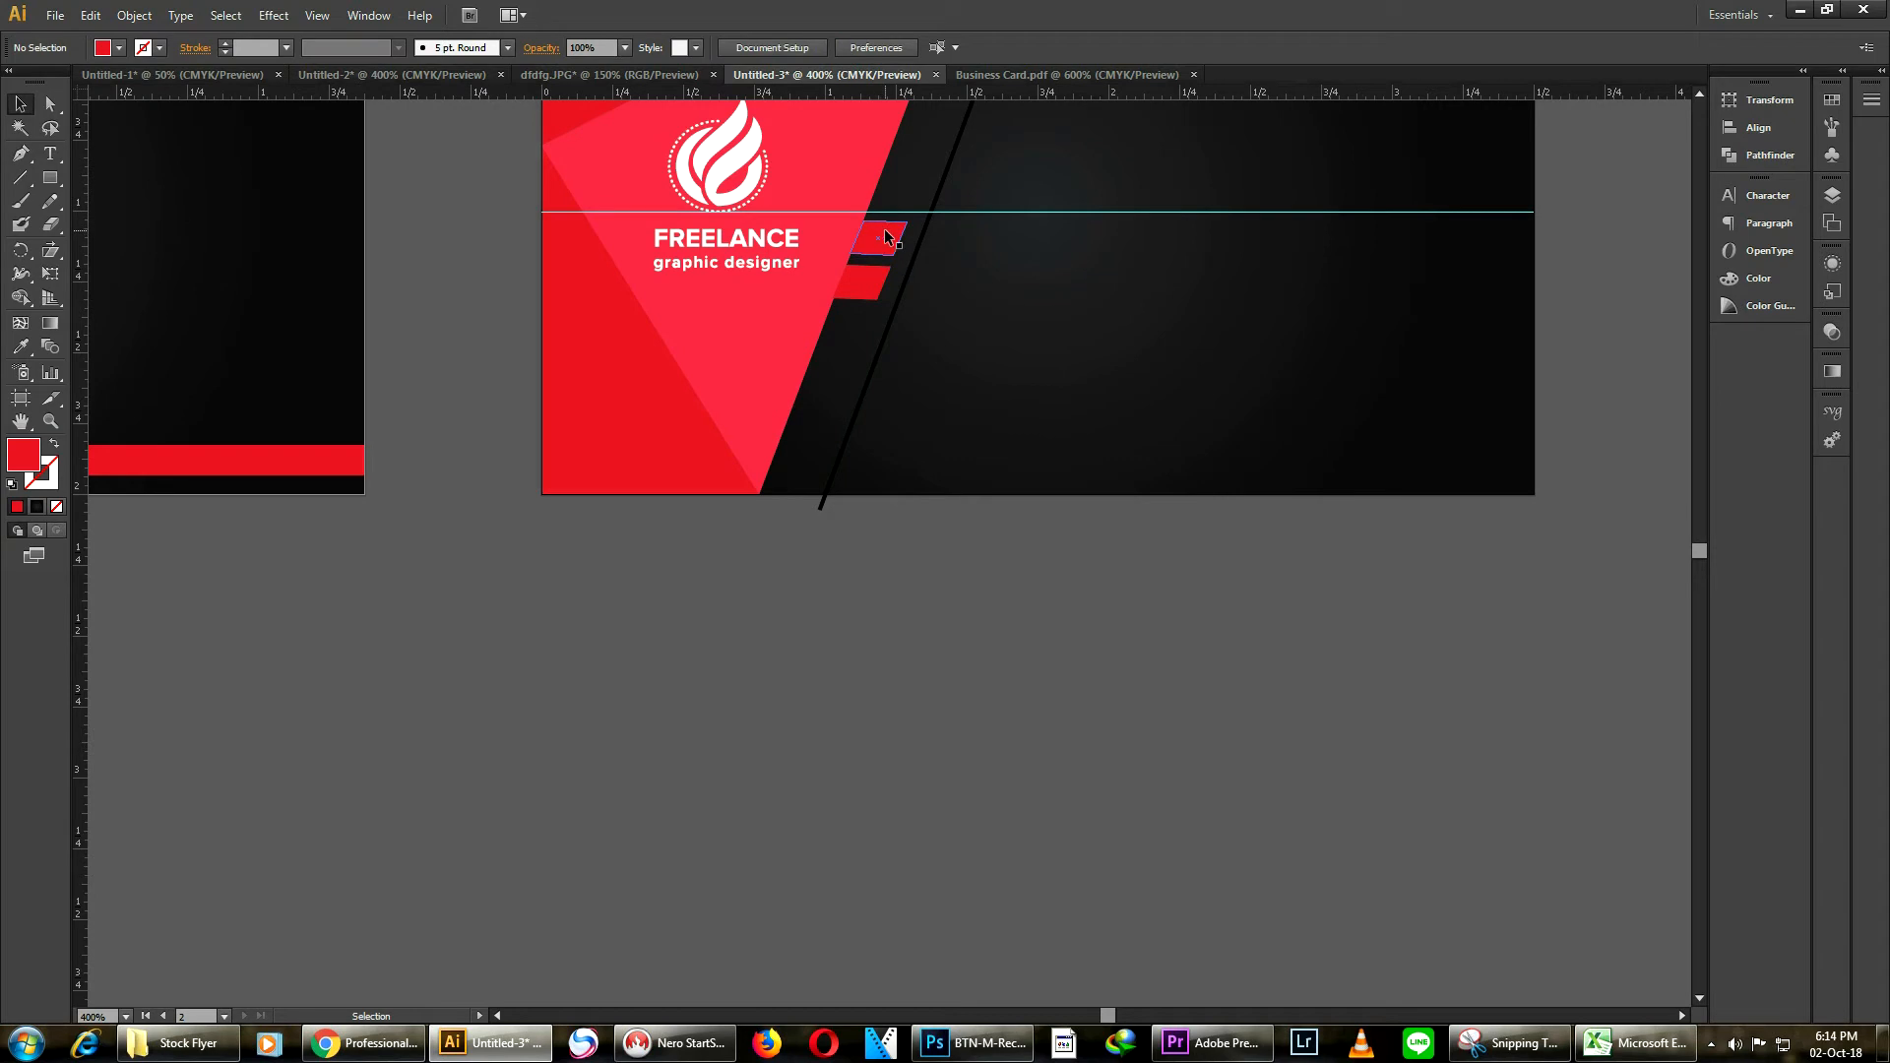
left_click(869, 287)
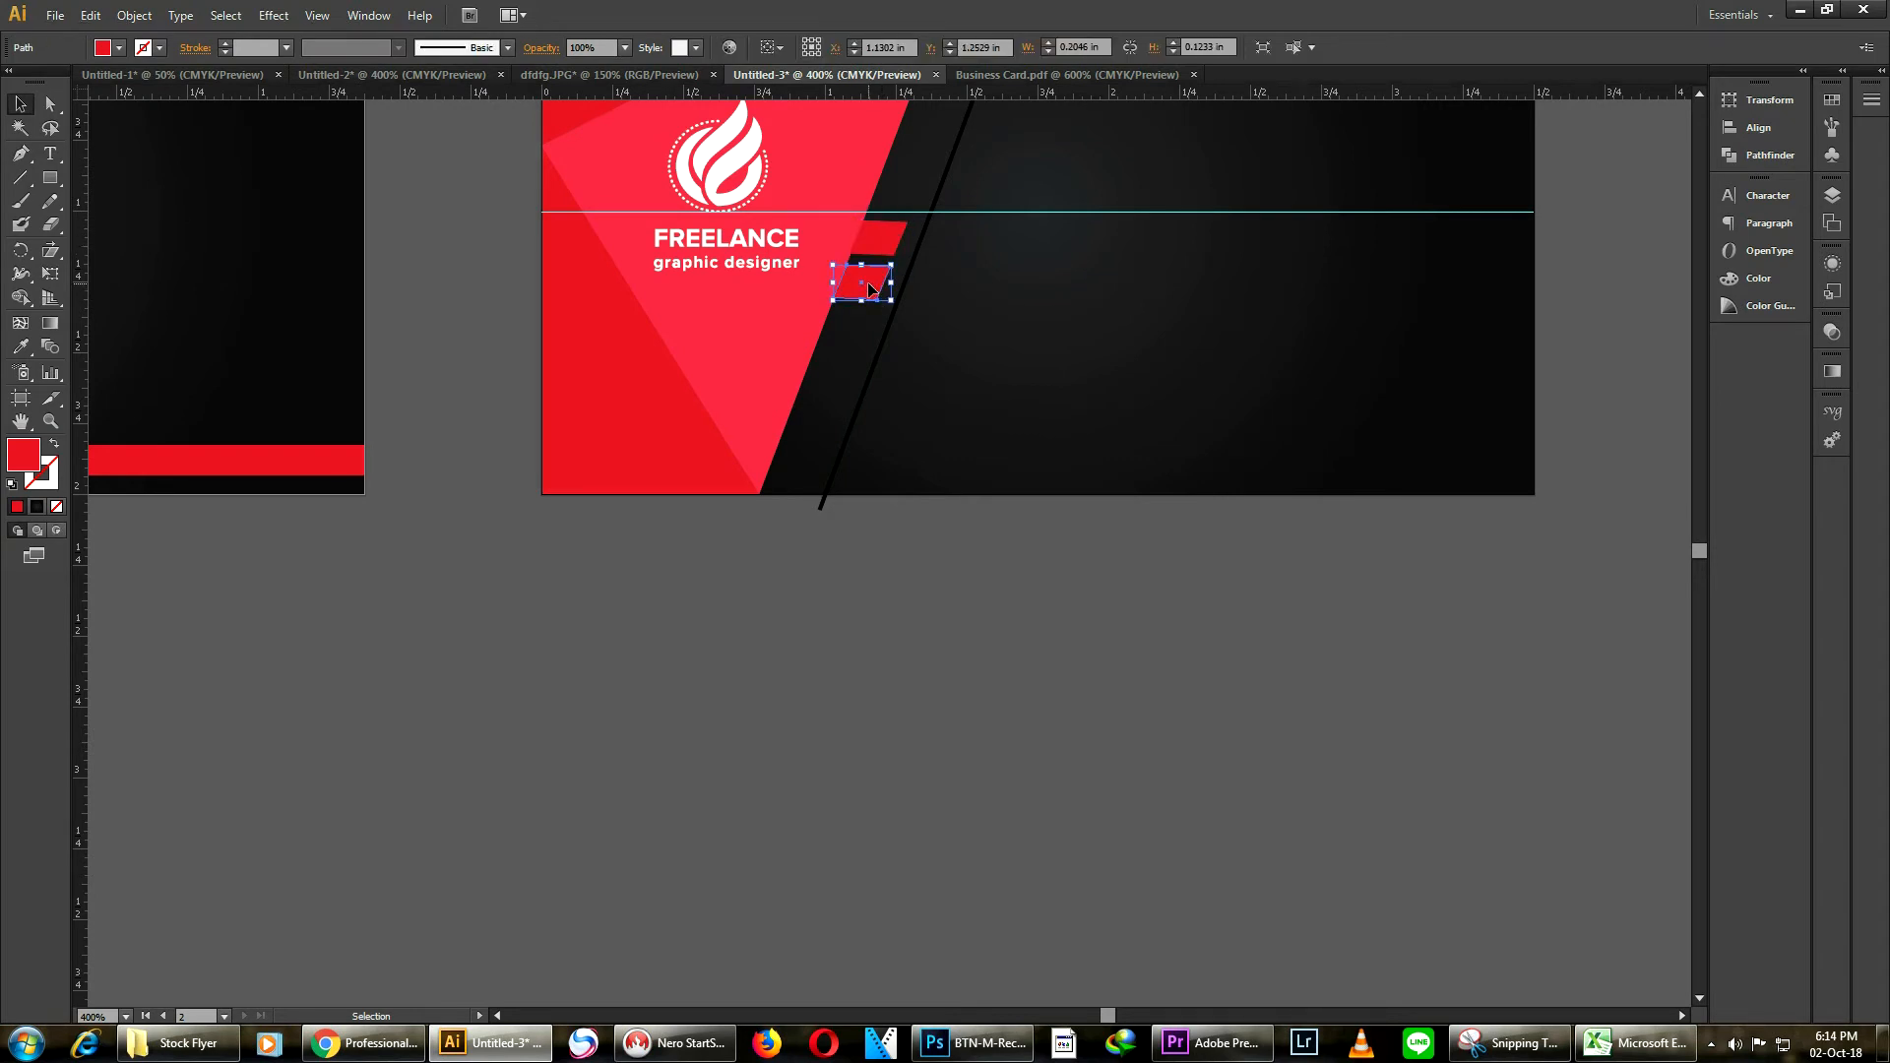
left_click(991, 307)
scroll(846, 272, "up", 3)
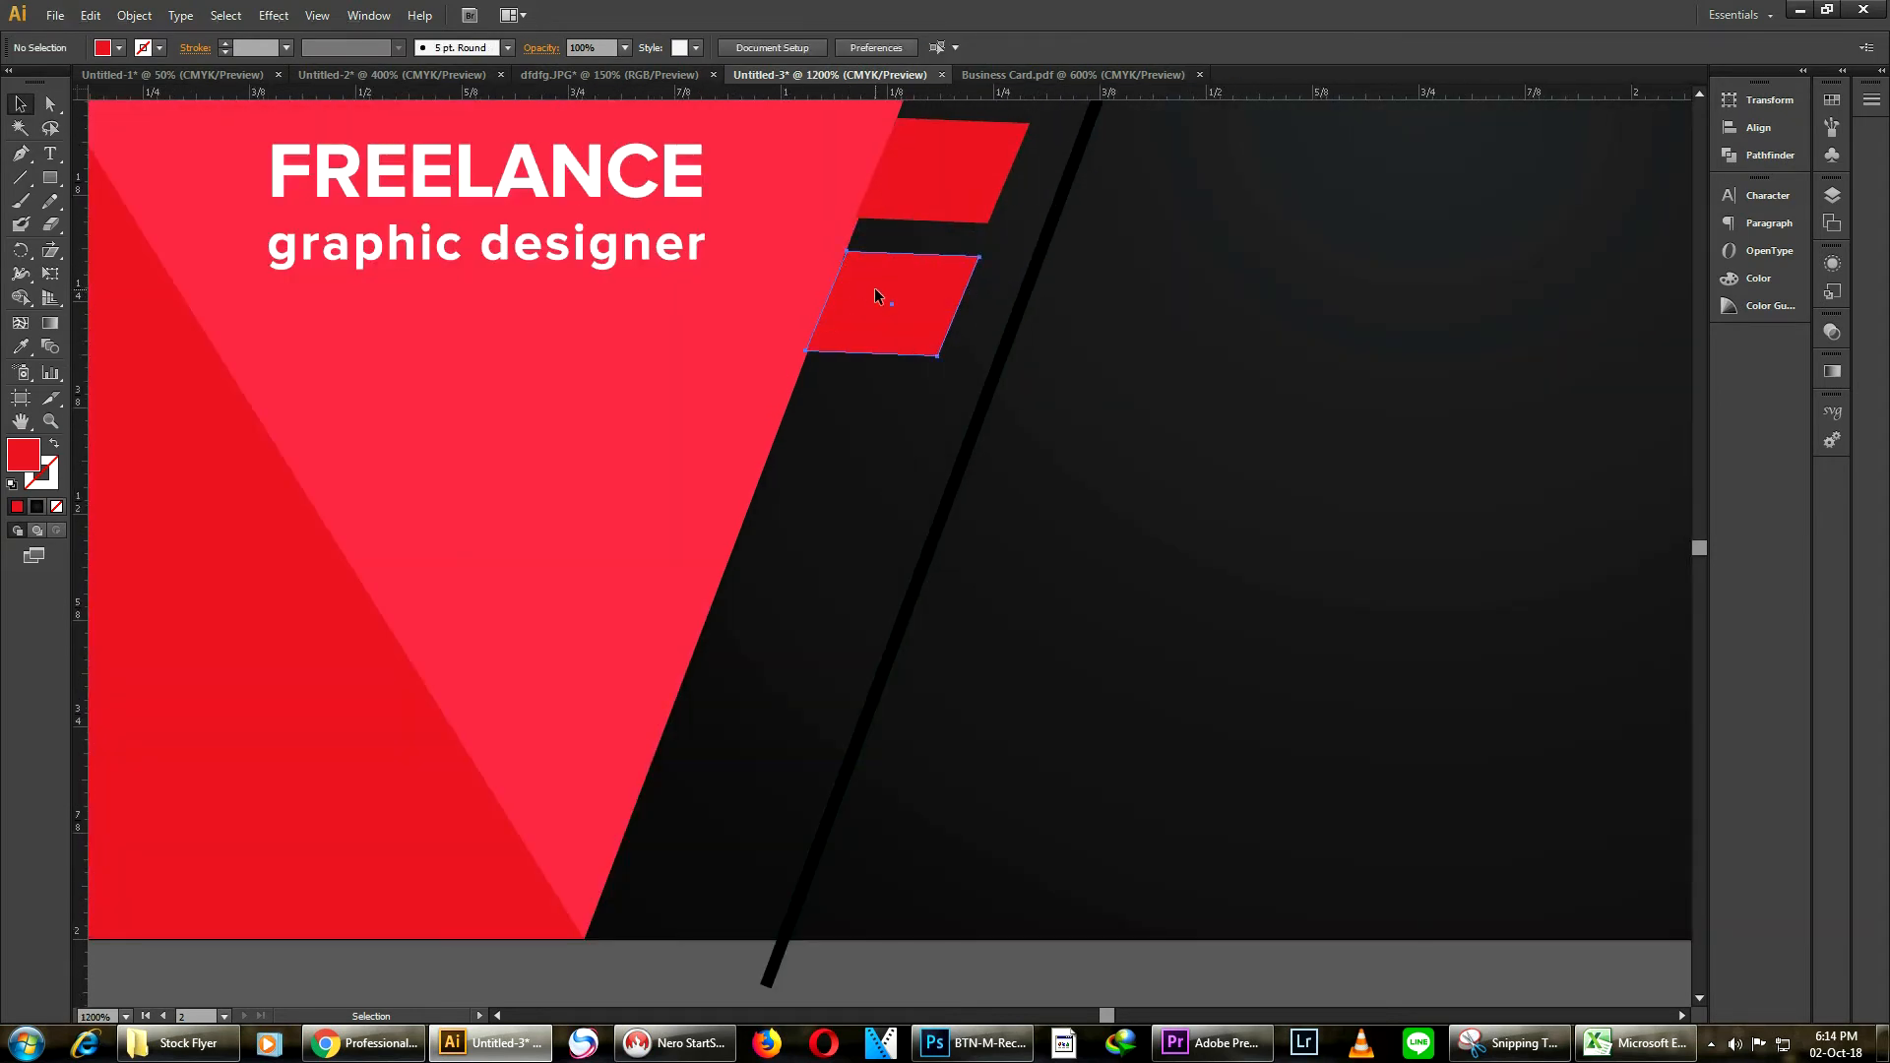
left_click(875, 295)
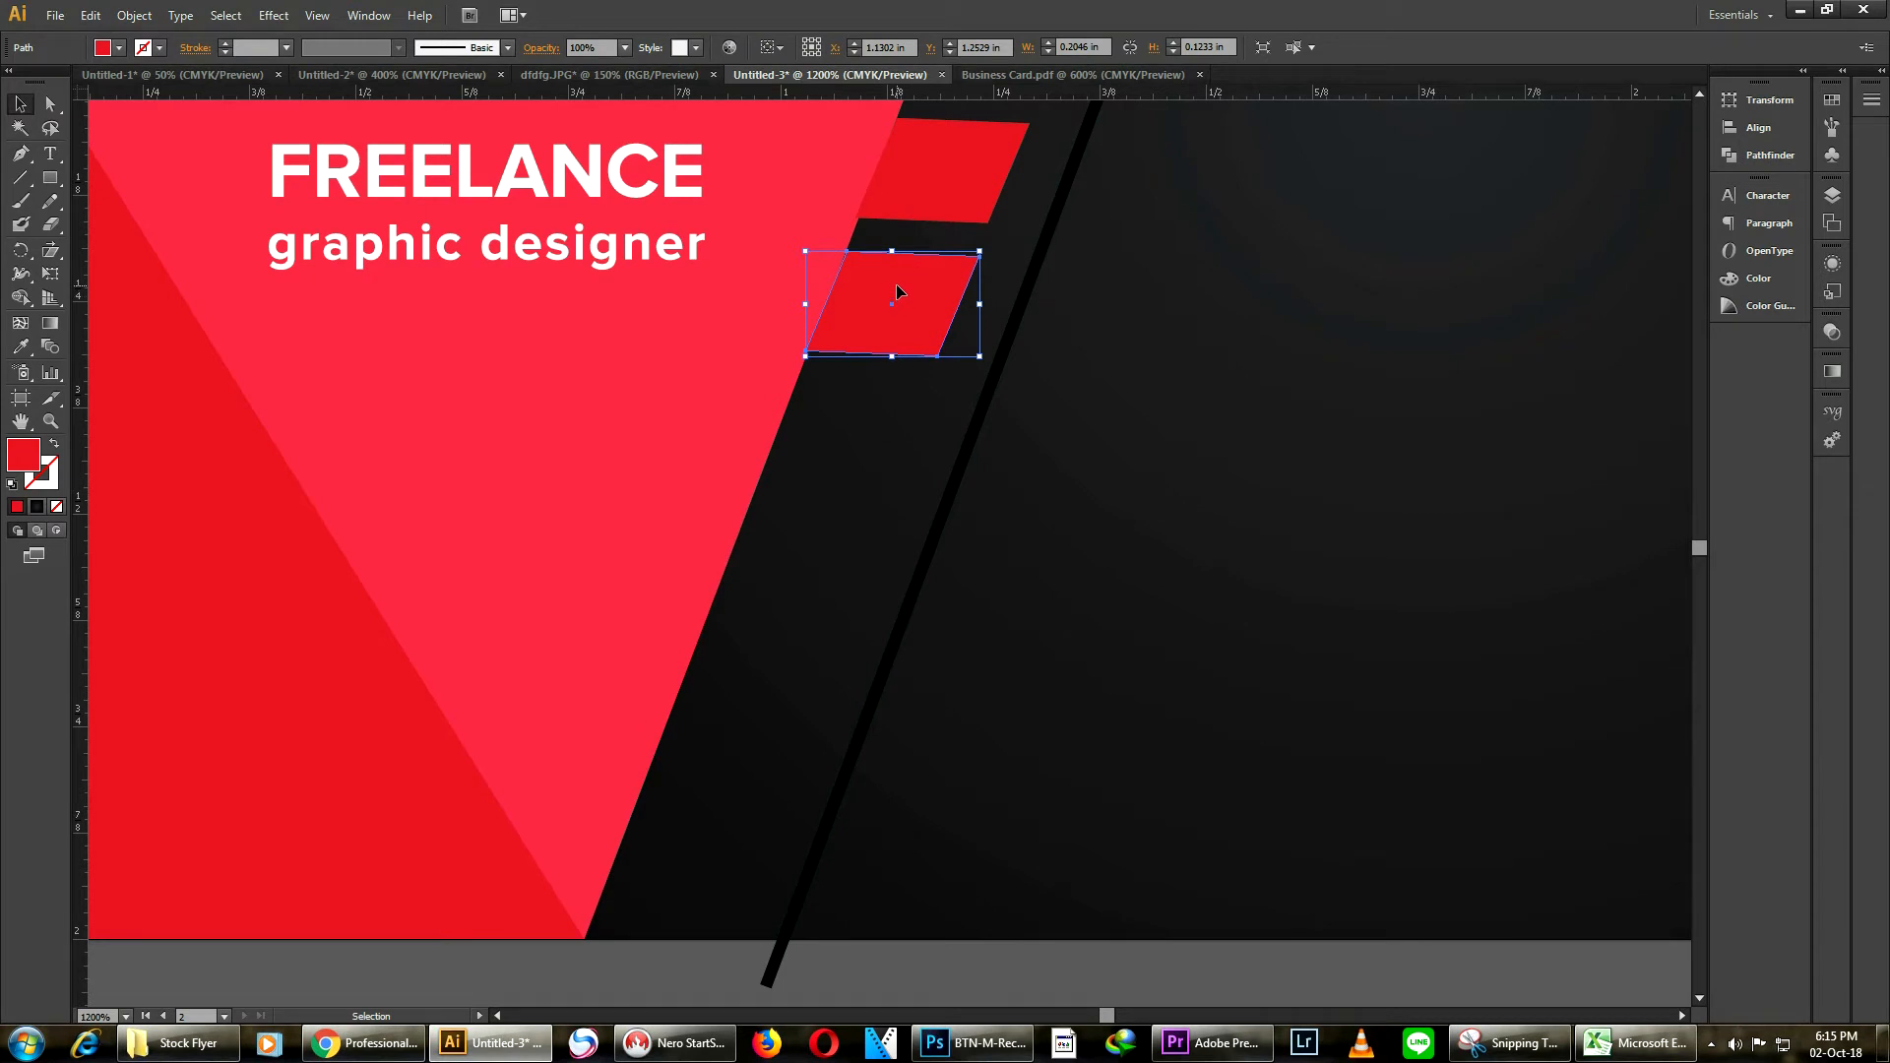
left_click_drag(896, 292, 946, 159)
left_click_drag(1032, 222, 1122, 261)
left_click(1219, 246)
left_click_drag(965, 215, 949, 224)
left_click(1066, 386)
scroll(1066, 386, "down", 4)
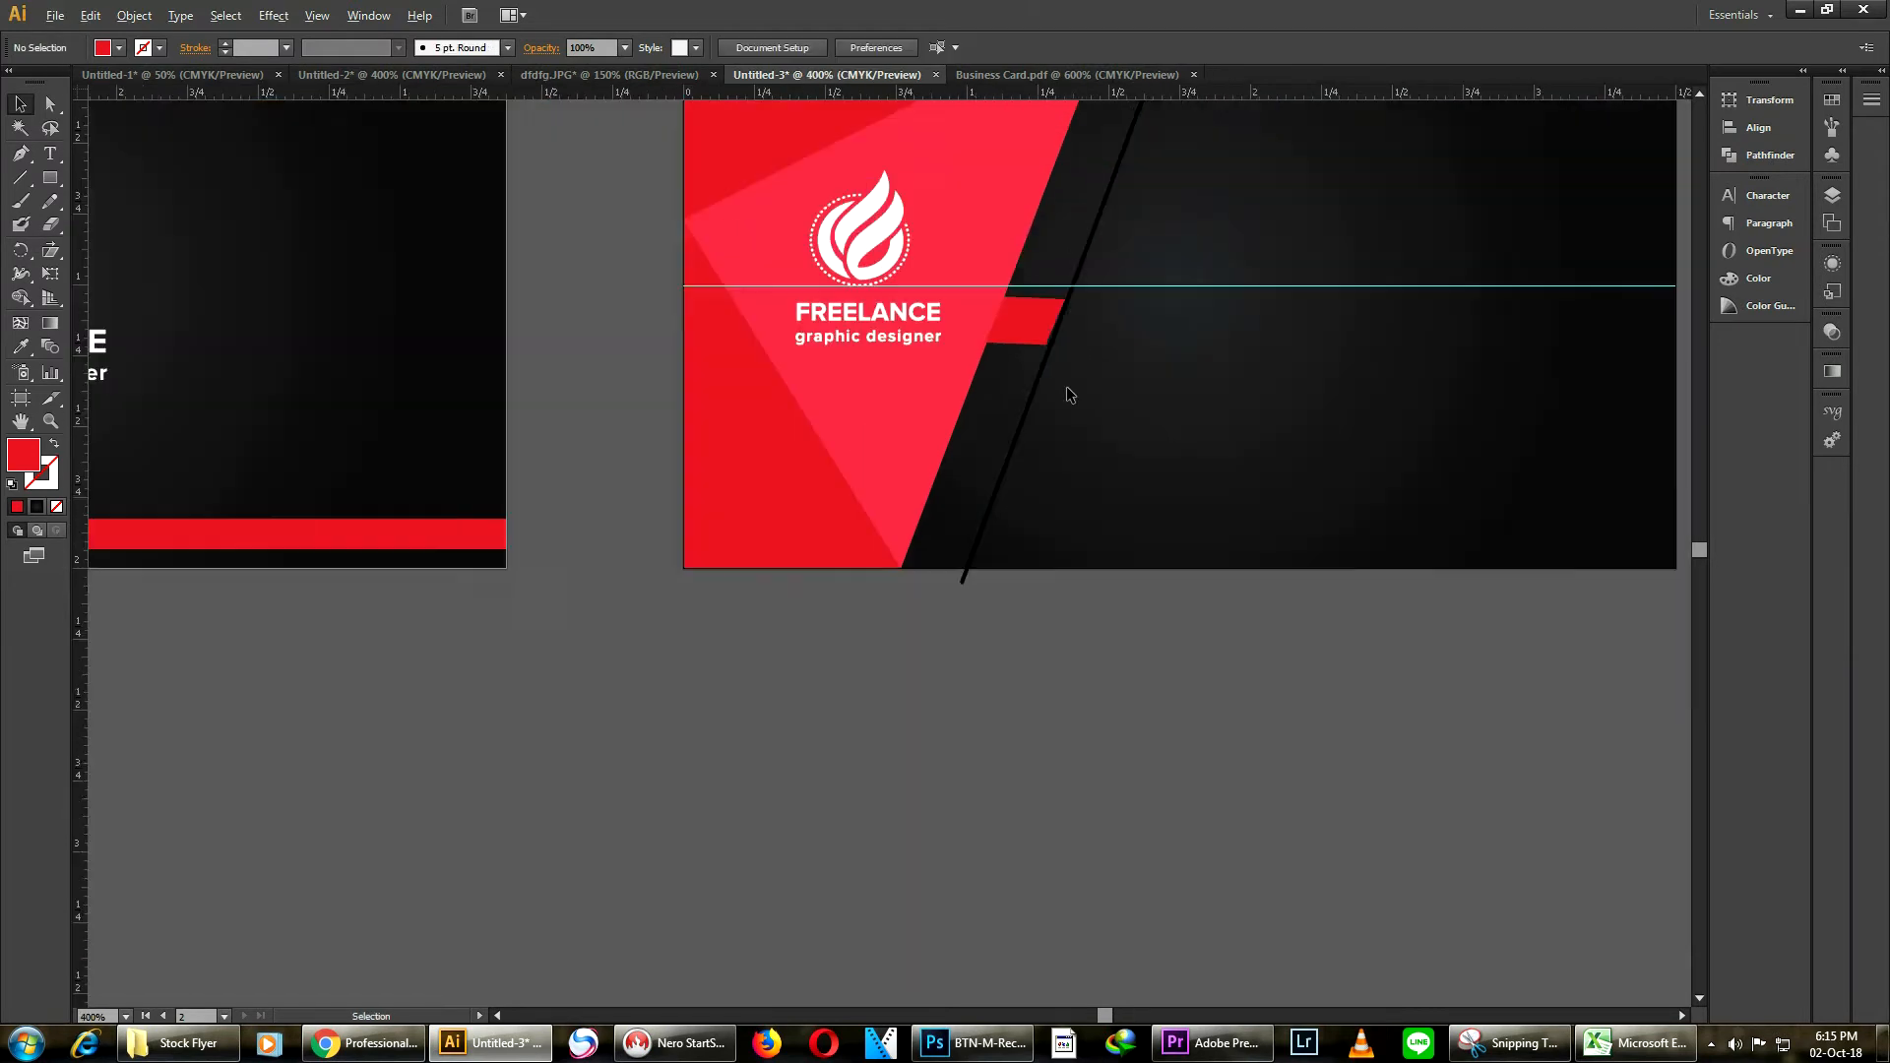
scroll(1067, 370, "up", 1)
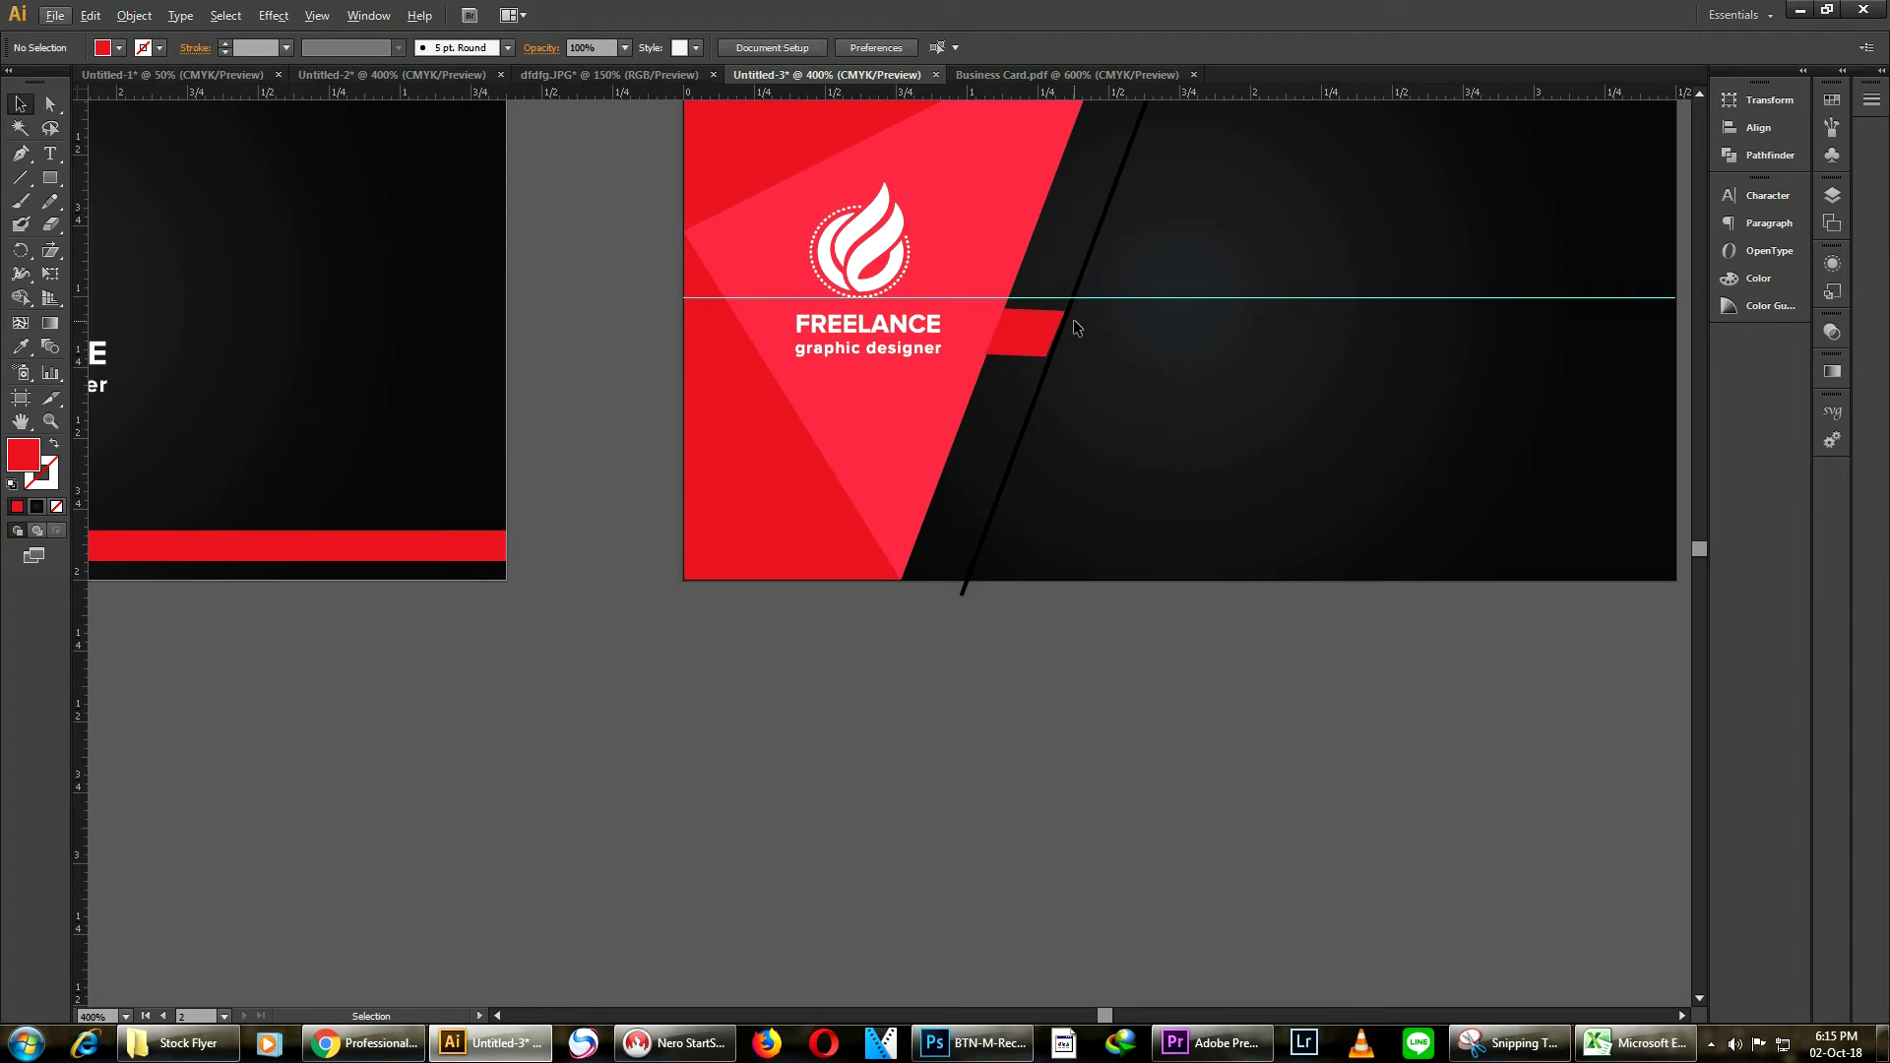
Delete the thin black diagonal line crossing the card
left_click(1078, 300)
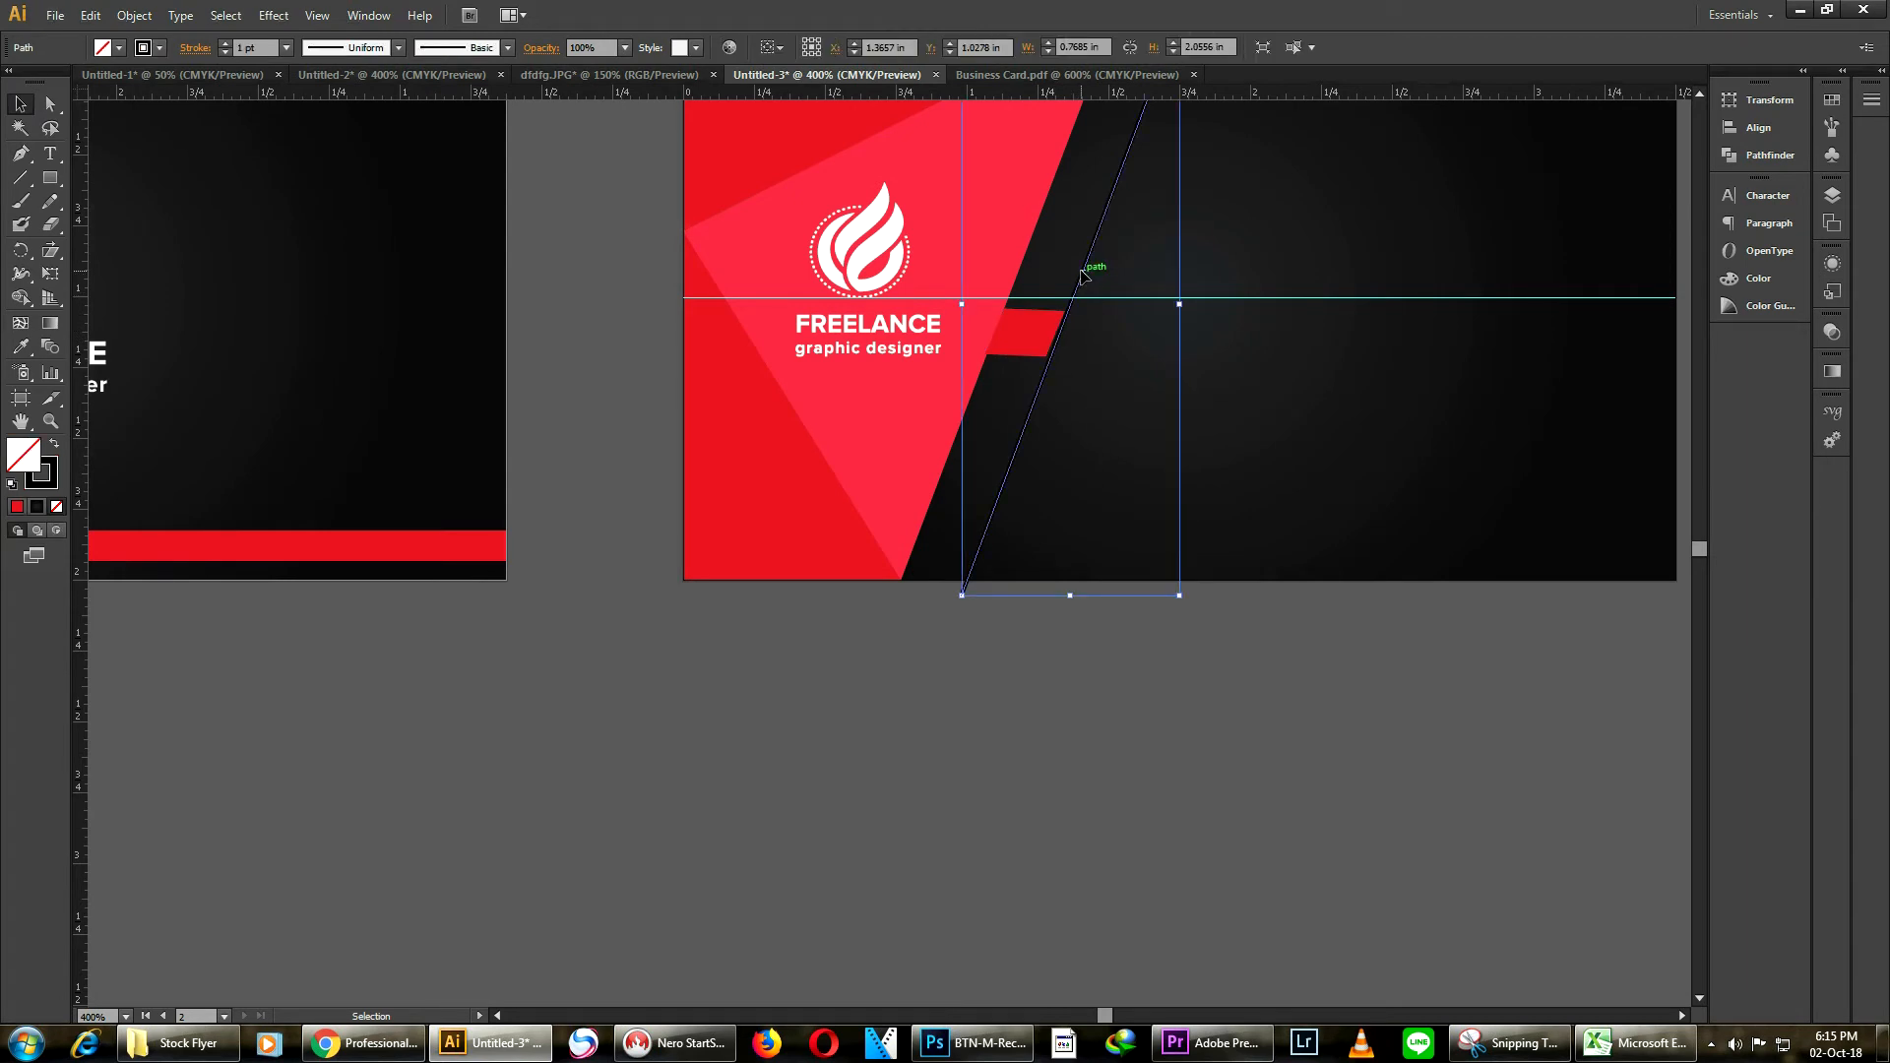
key("Delete")
scroll(1020, 344, "up", 1)
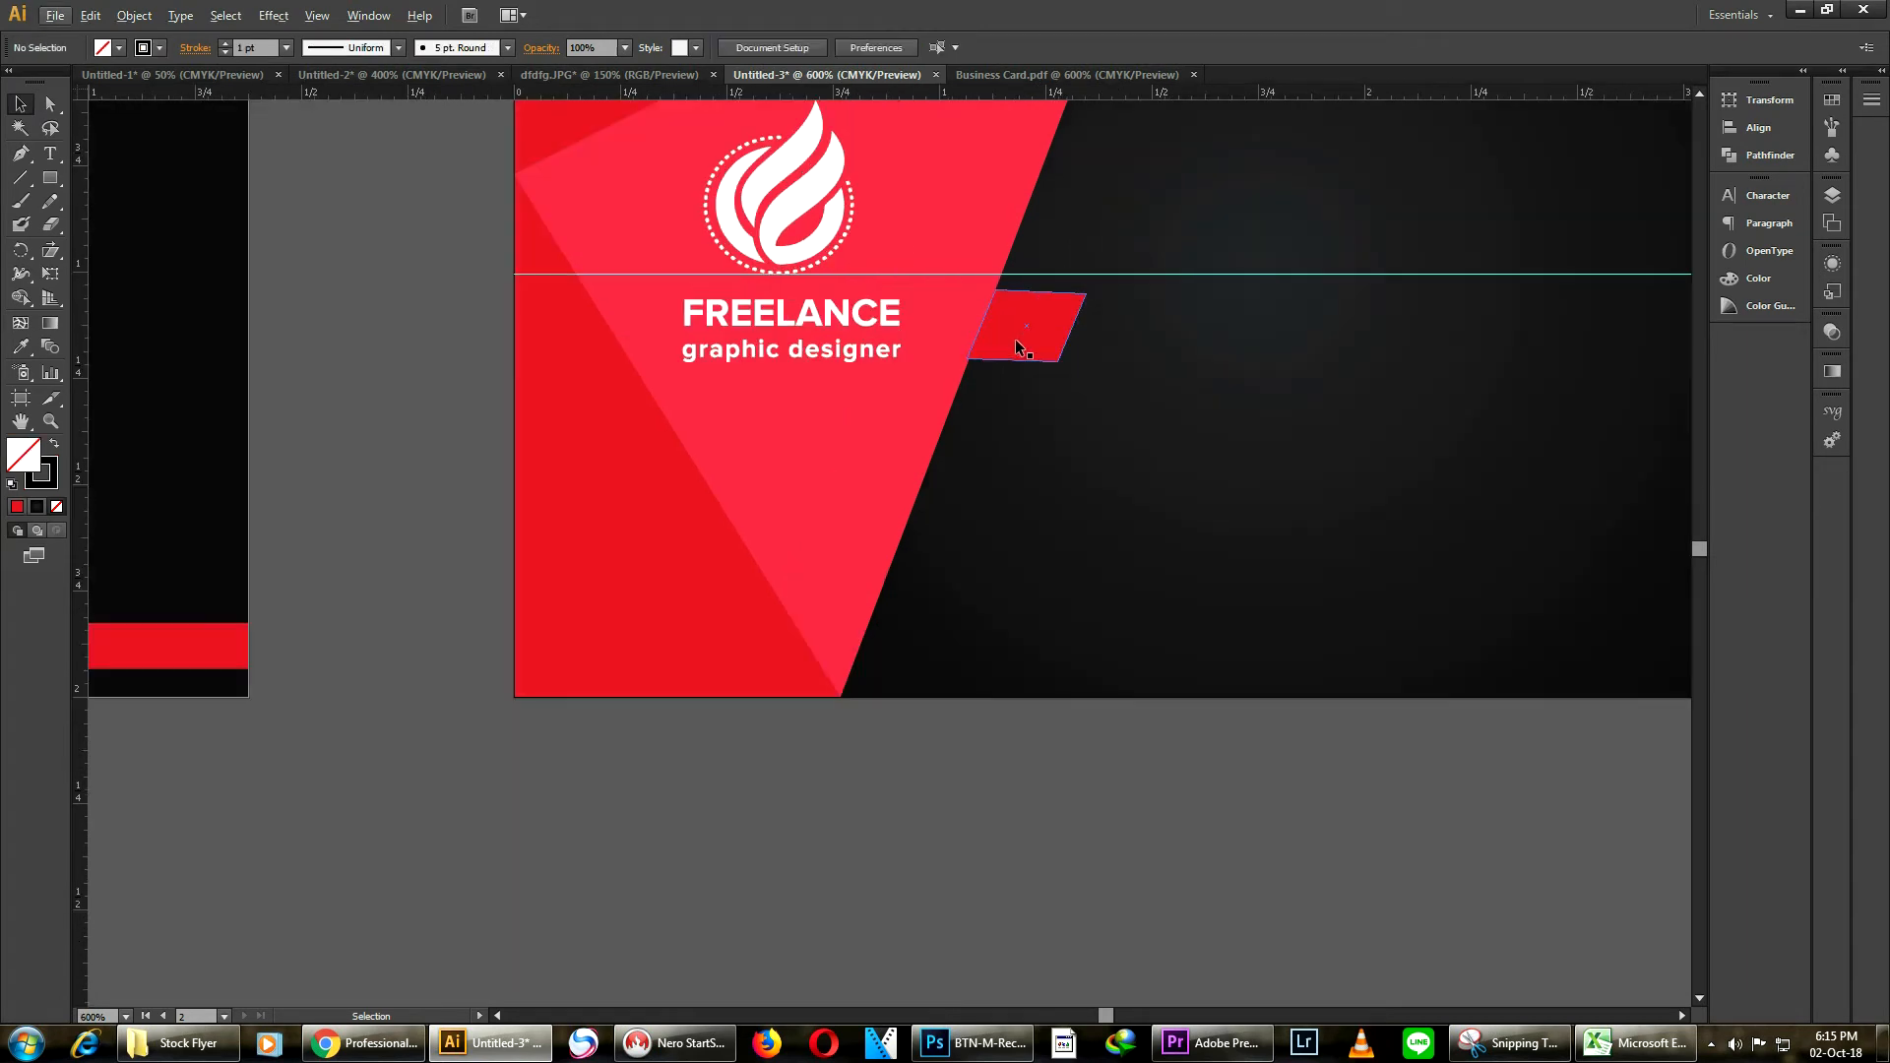
Duplicate the parallelogram twice more to form a stack of four red stripes down the triangle's edge
left_click_drag(1030, 352, 949, 439)
scroll(997, 403, "down", 1)
left_click(1137, 442)
scroll(931, 446, "up", 2)
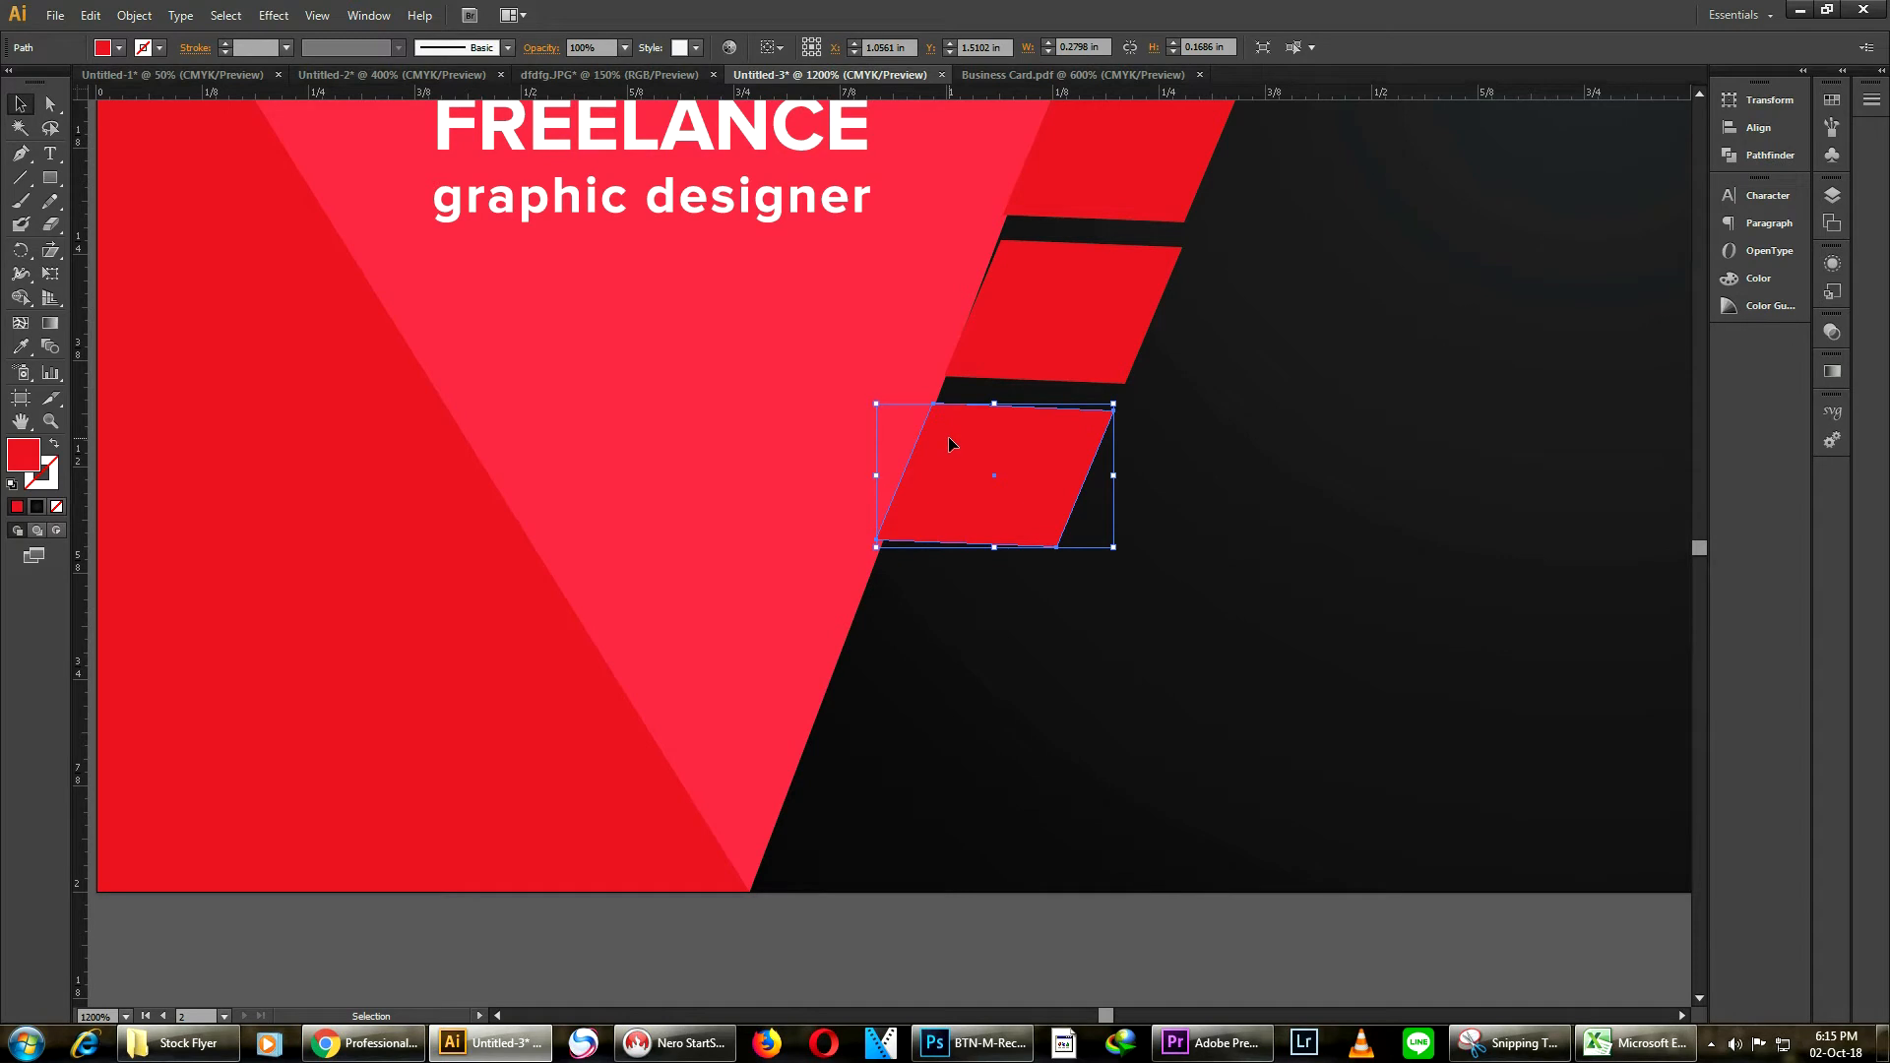
left_click(1371, 469)
scroll(1326, 424, "down", 3)
left_click_drag(1234, 460, 1186, 495)
left_click_drag(1350, 333, 1319, 534)
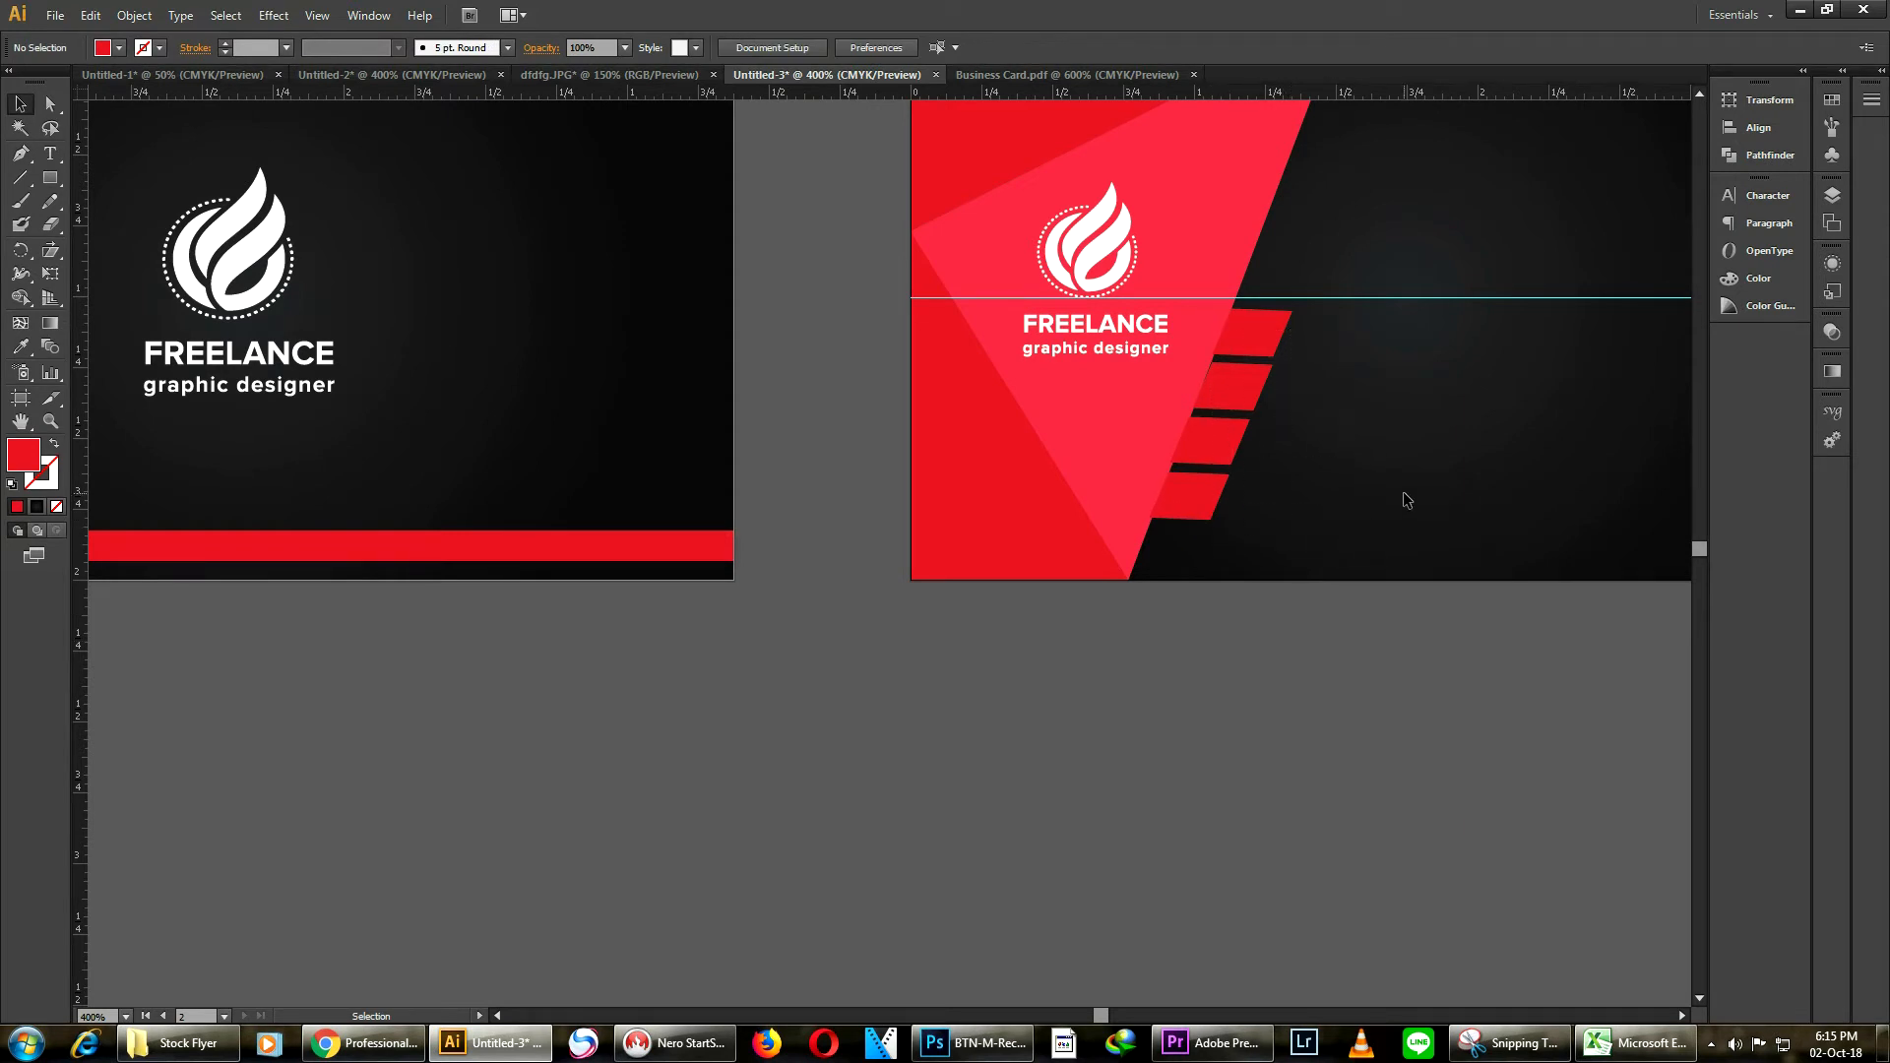
Select the four red stripes and group them
left_click_drag(1245, 458, 1211, 588)
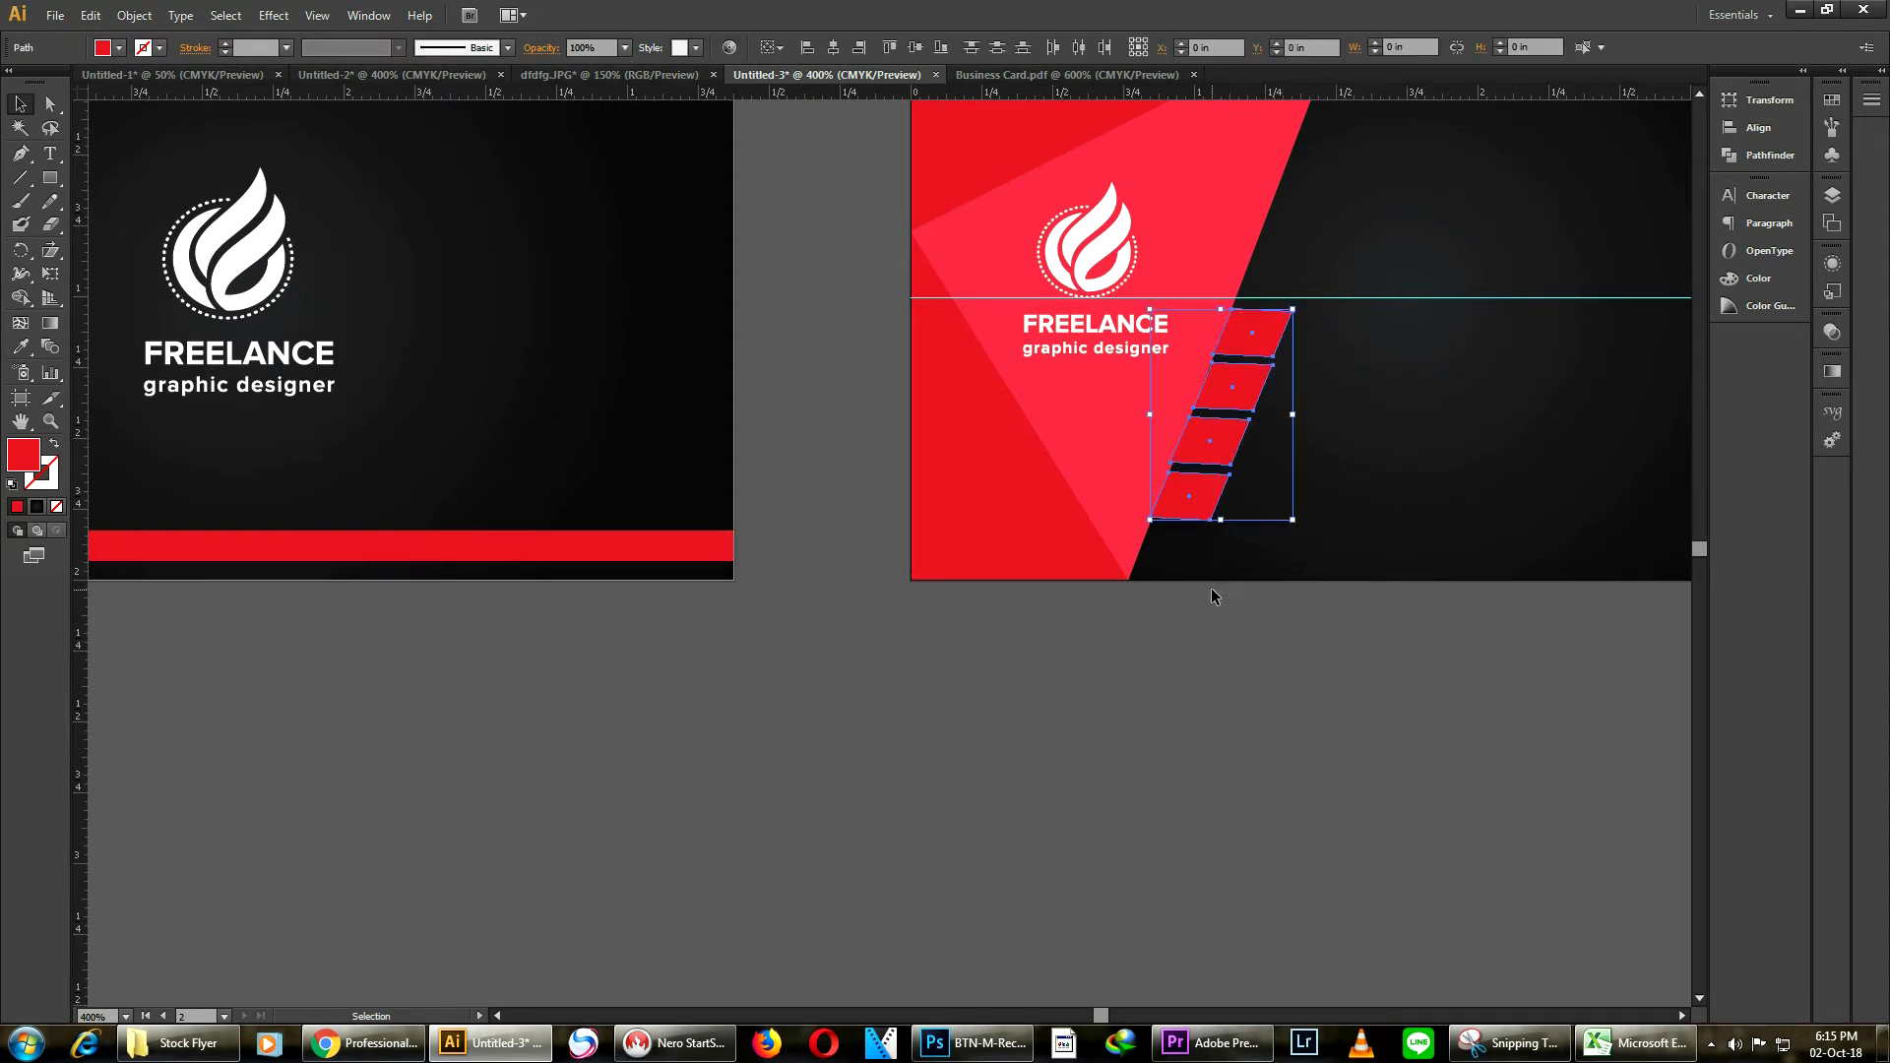
right_click(1247, 403)
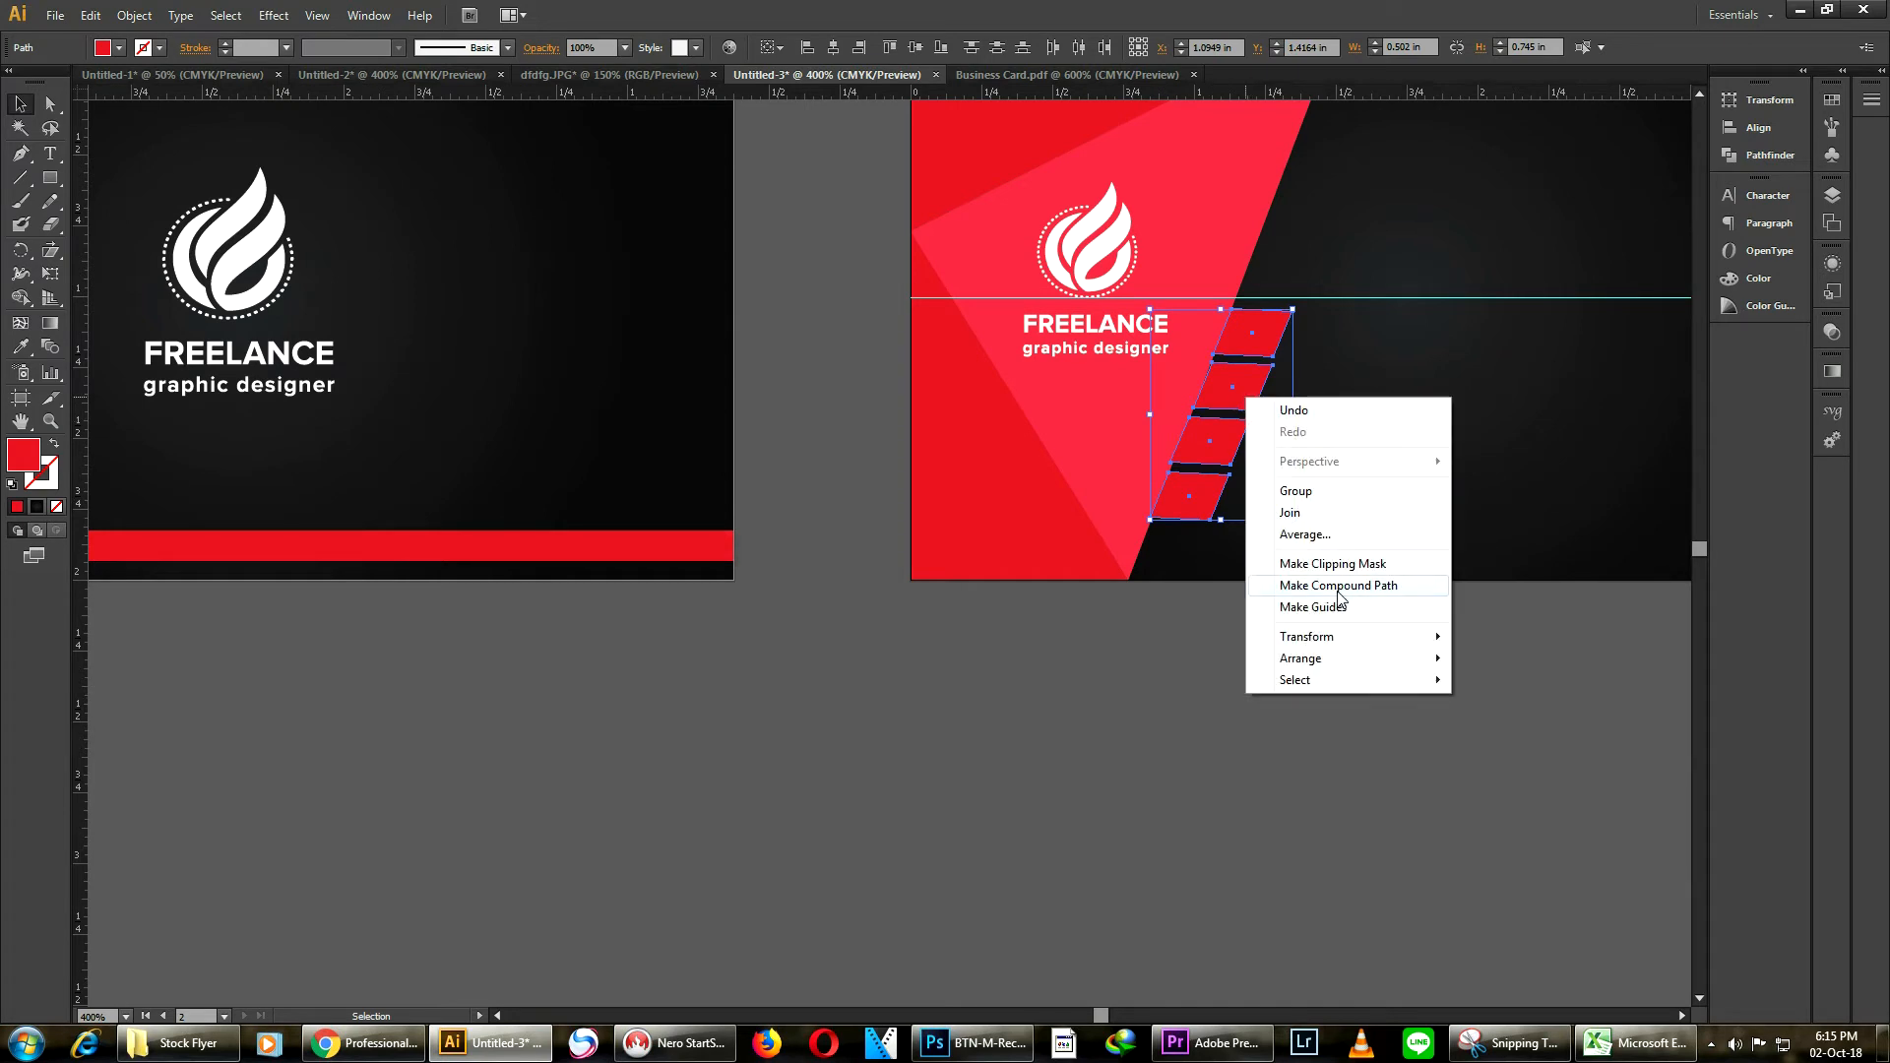
left_click(1341, 490)
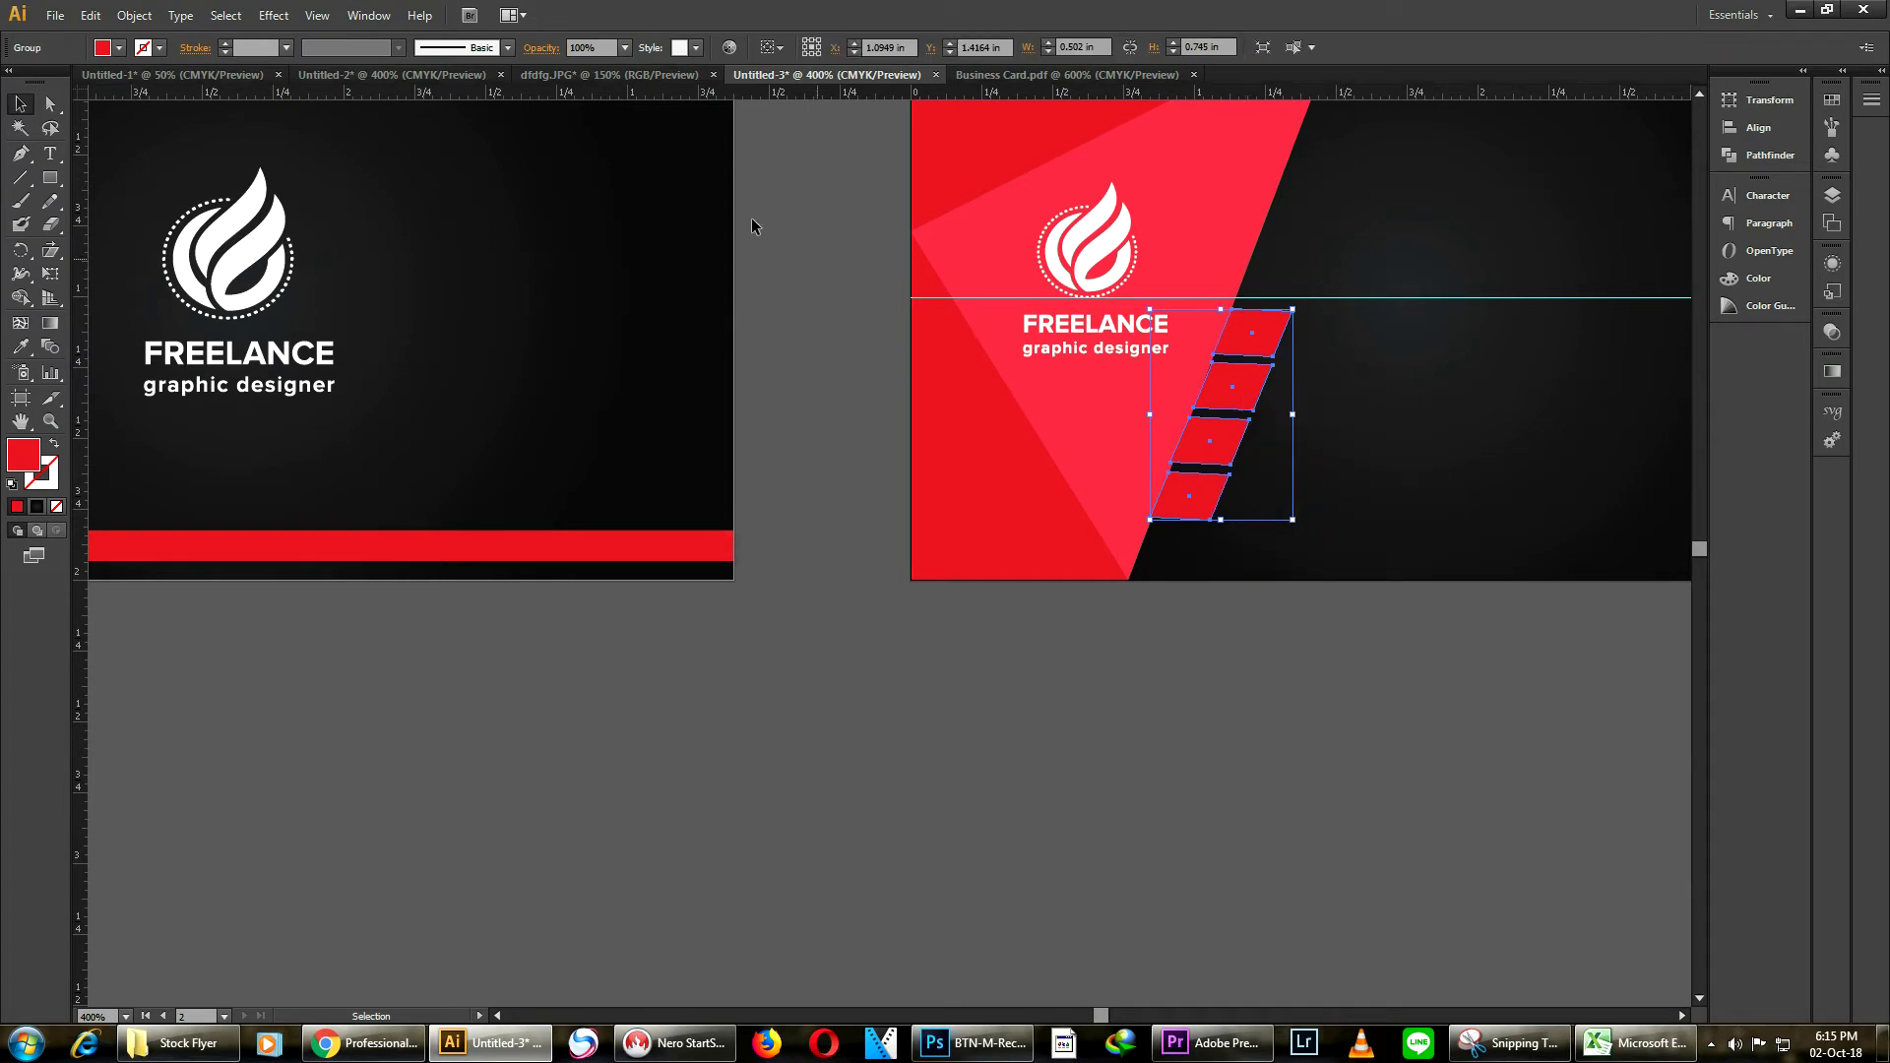
Unlock all locked objects and send the unlocked background objects to the back
left_click(134, 15)
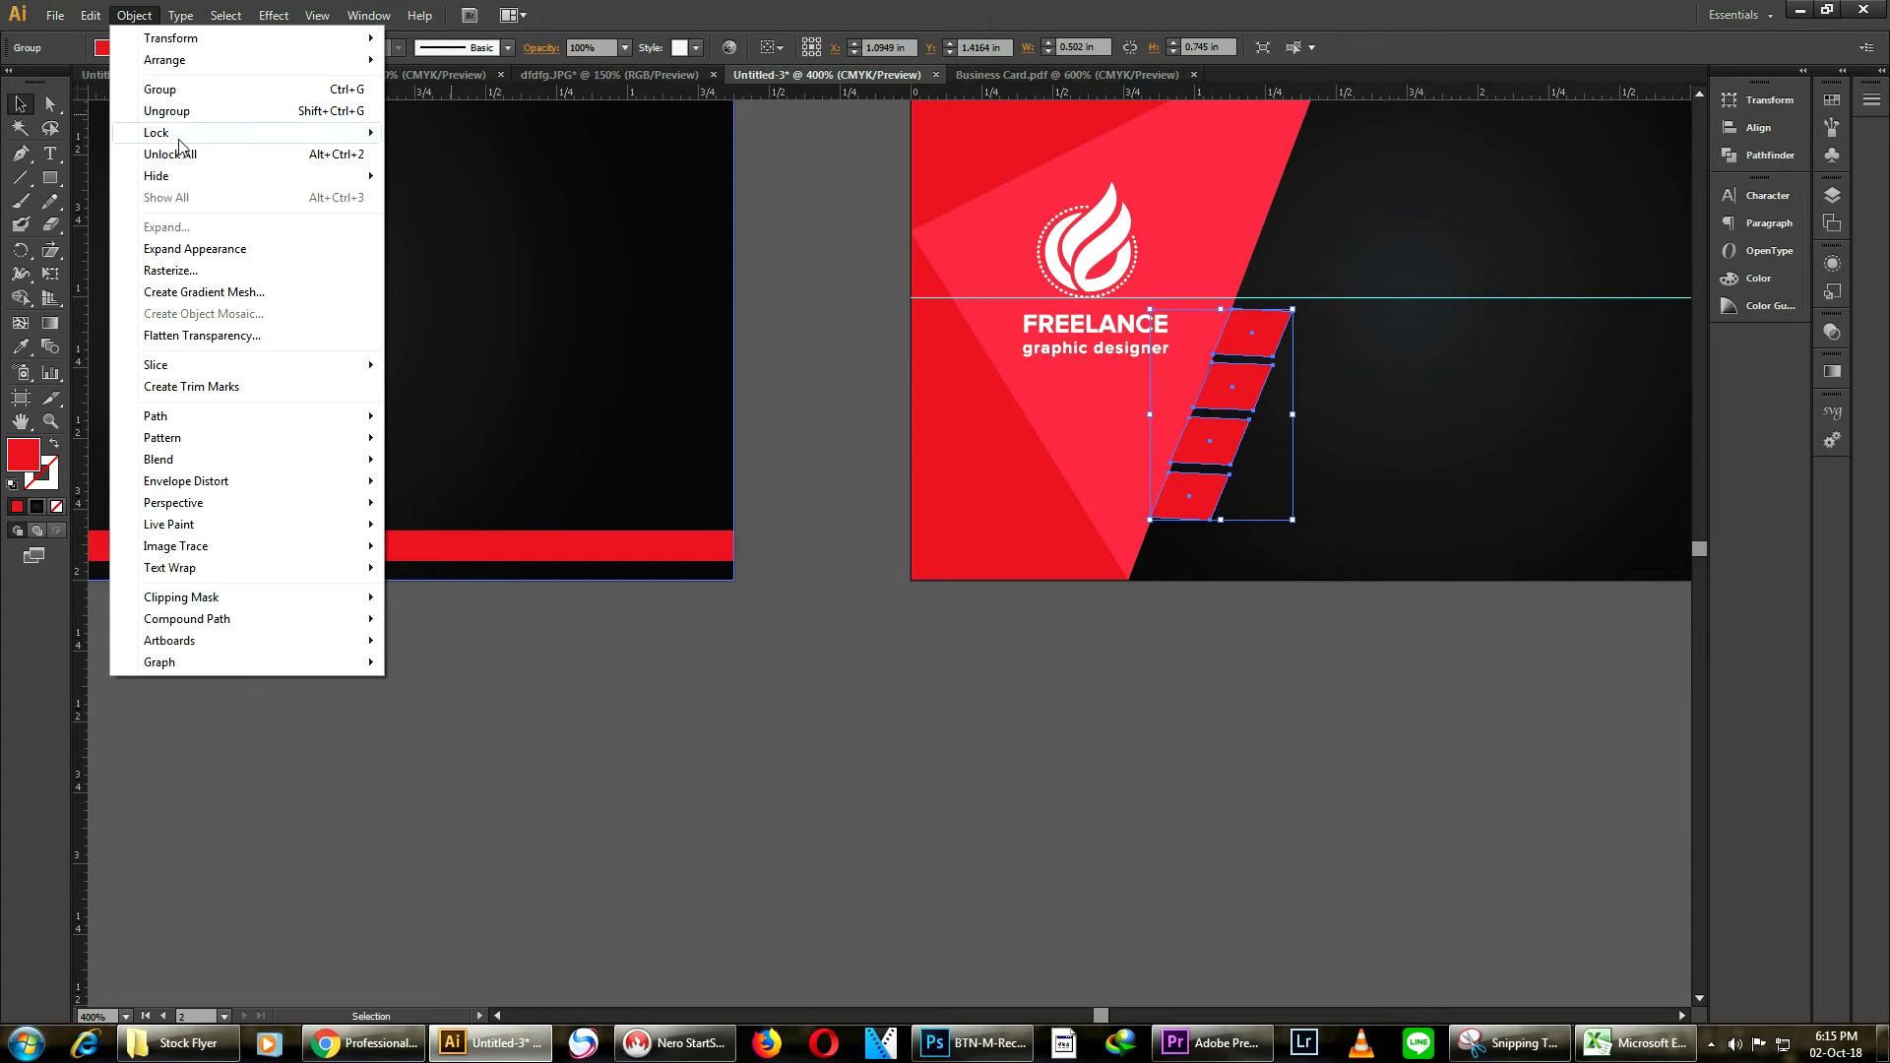
left_click(169, 154)
left_click(865, 363)
scroll(904, 388, "up", 1)
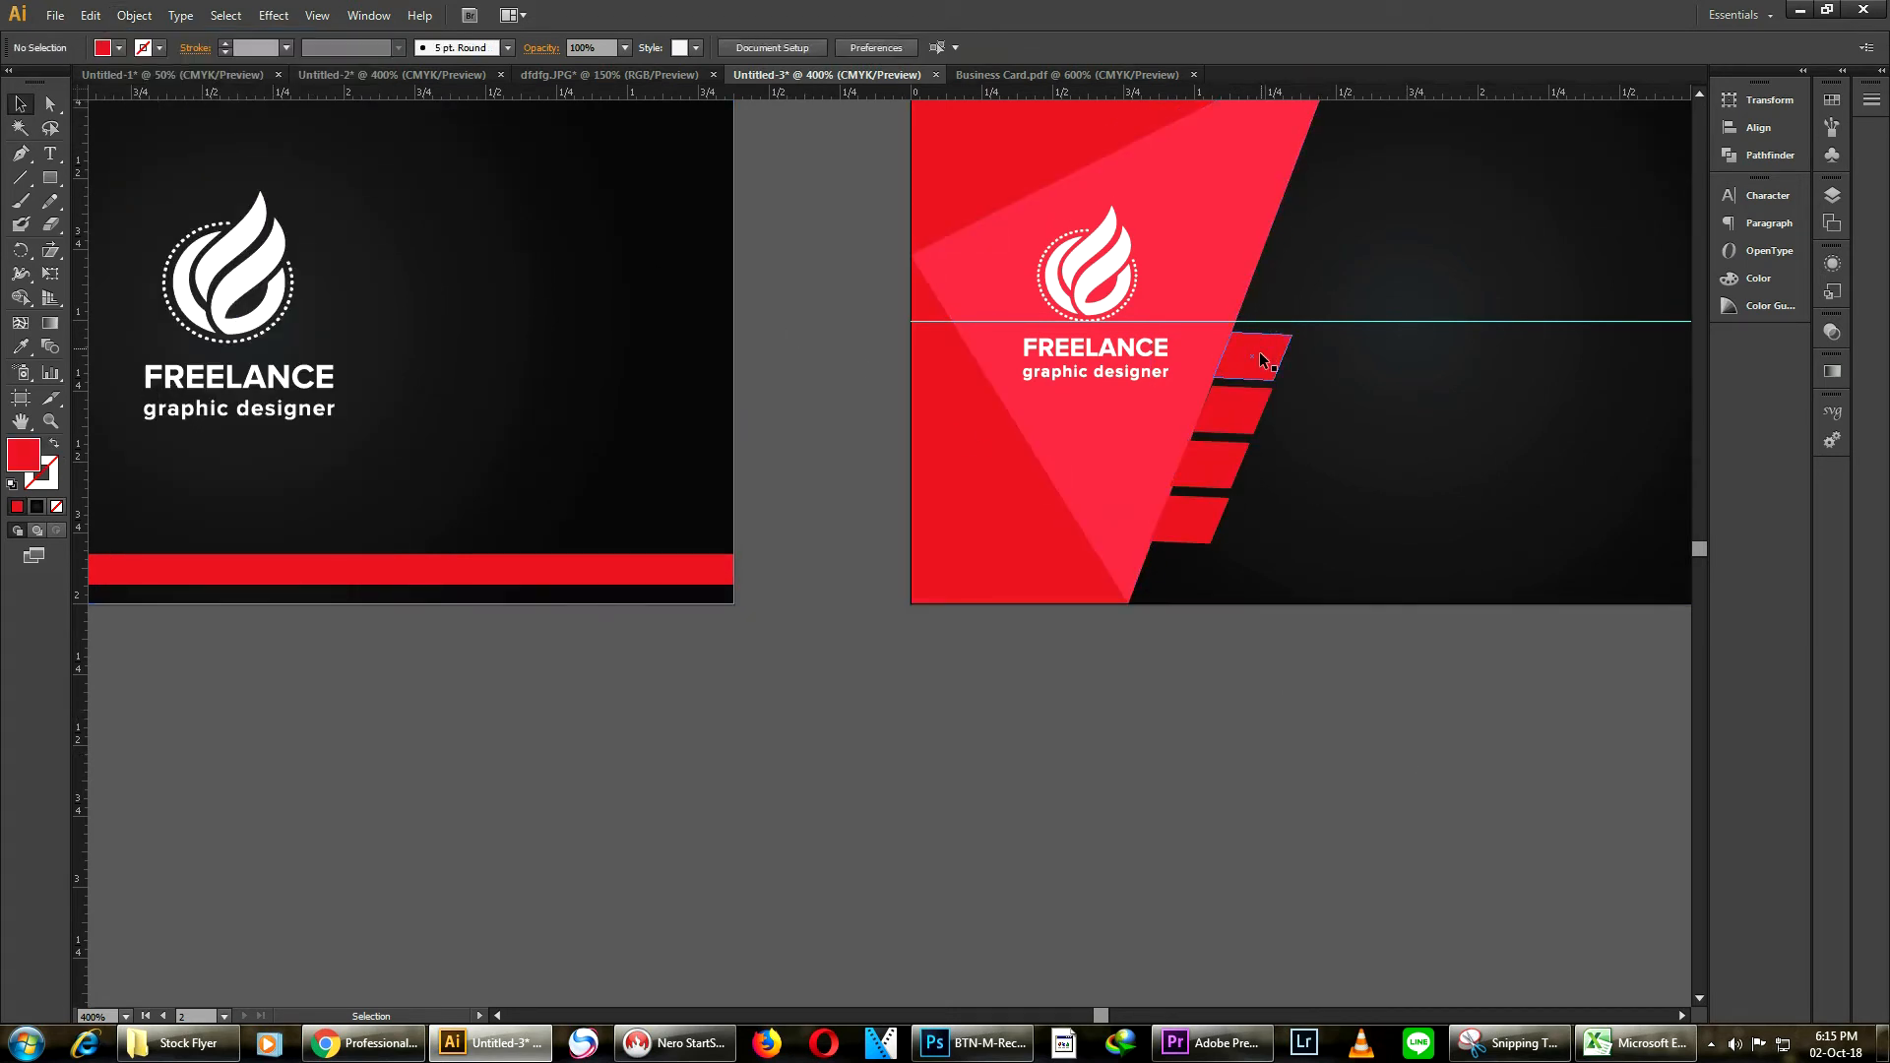
left_click(1264, 408)
left_click(1287, 535)
left_click(1270, 423)
left_click(1405, 511, "shift")
right_click(1405, 507)
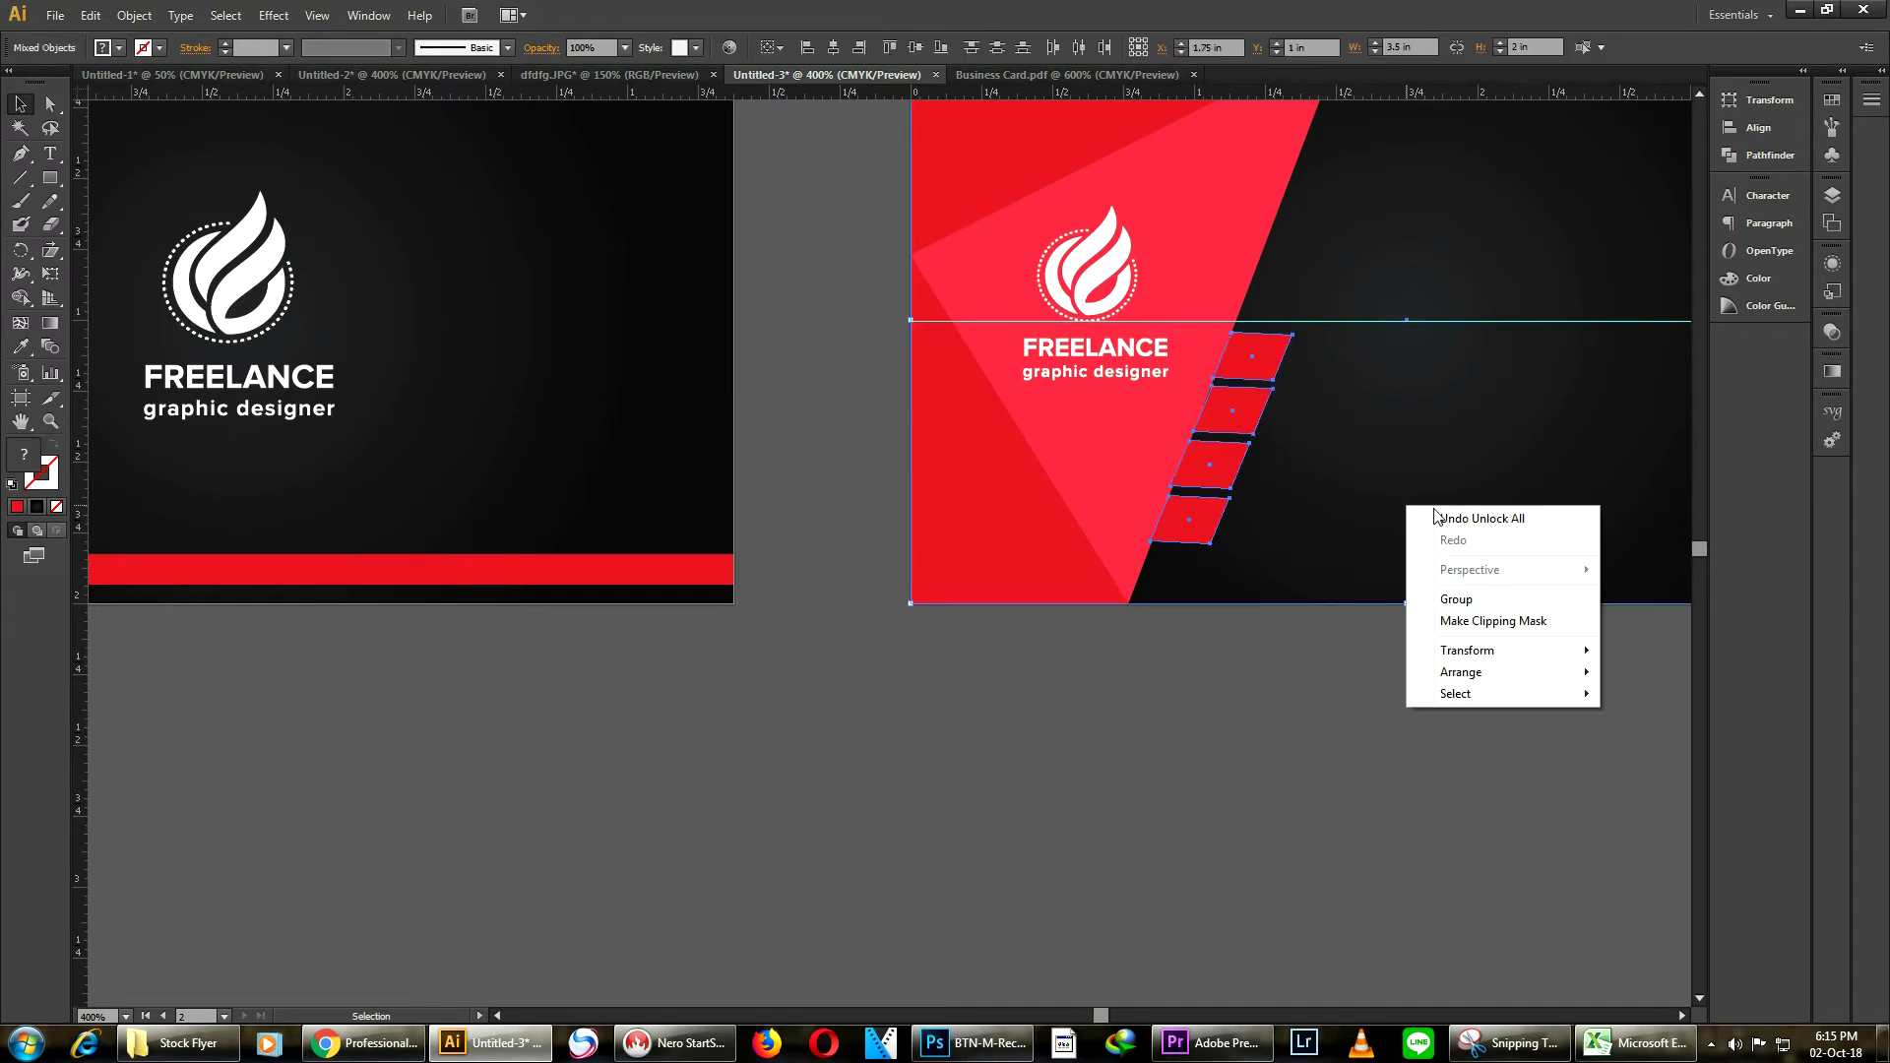
mouse_move(1554, 677)
left_click(1663, 736)
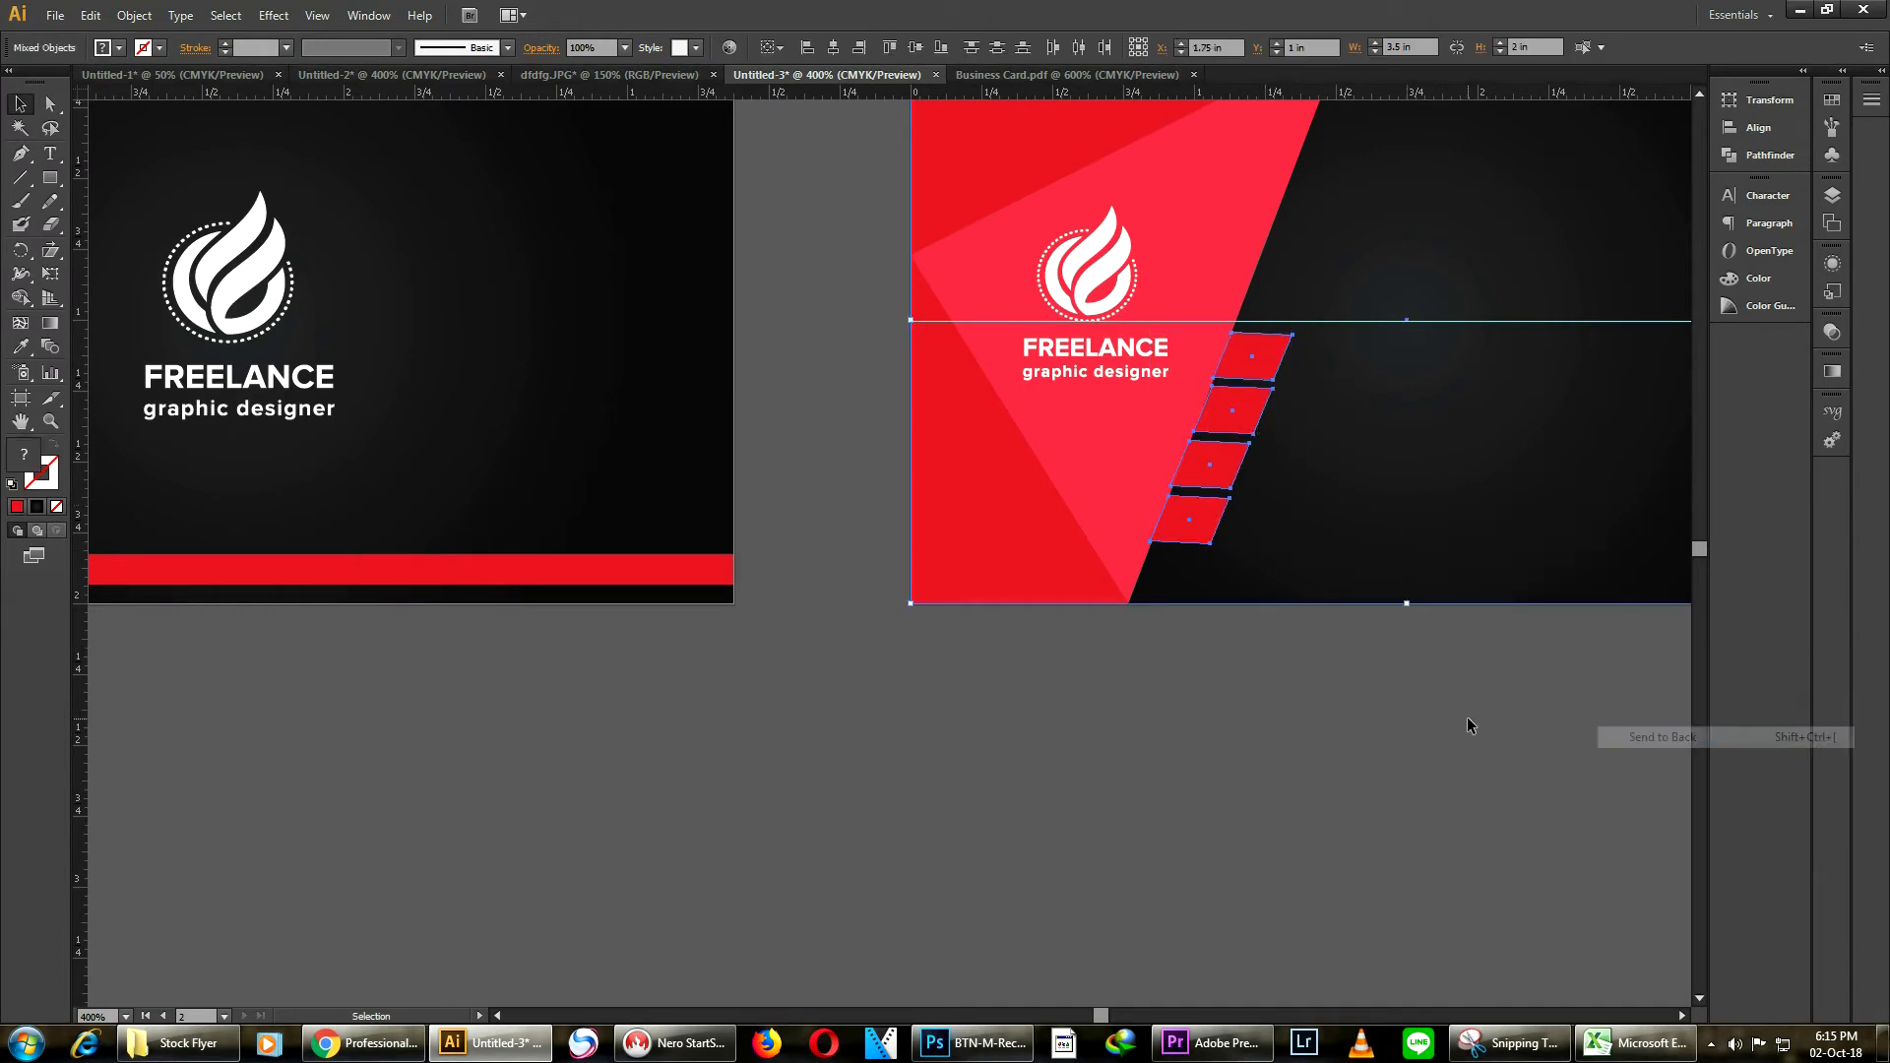
left_click(1463, 719)
Nudge the stripe group left and move it slightly down along the triangle's edge
key("ctrl+minus")
key("ctrl+minus")
scroll(1255, 645, "down", 2)
scroll(1266, 583, "up", 2)
scroll(1270, 504, "up", 5)
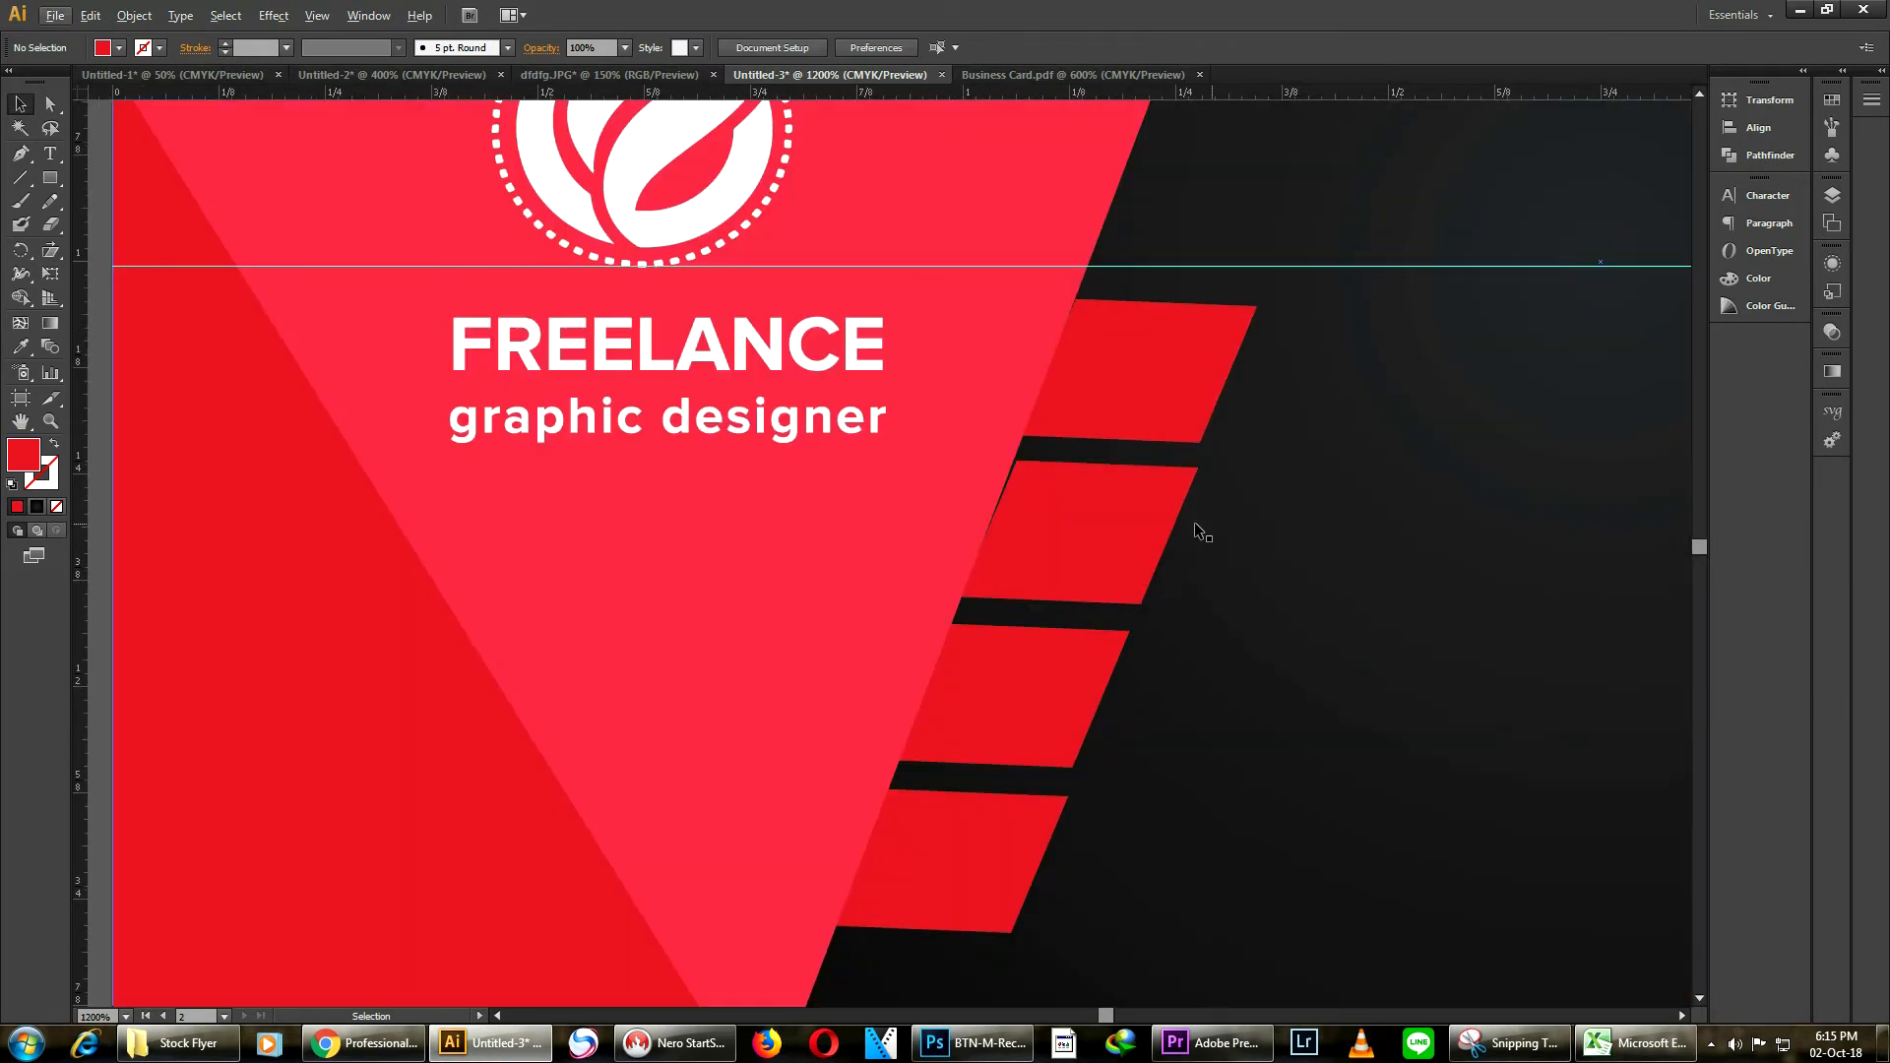
left_click(1114, 534)
key("Left")
scroll(1182, 472, "down", 4)
left_click(1272, 683)
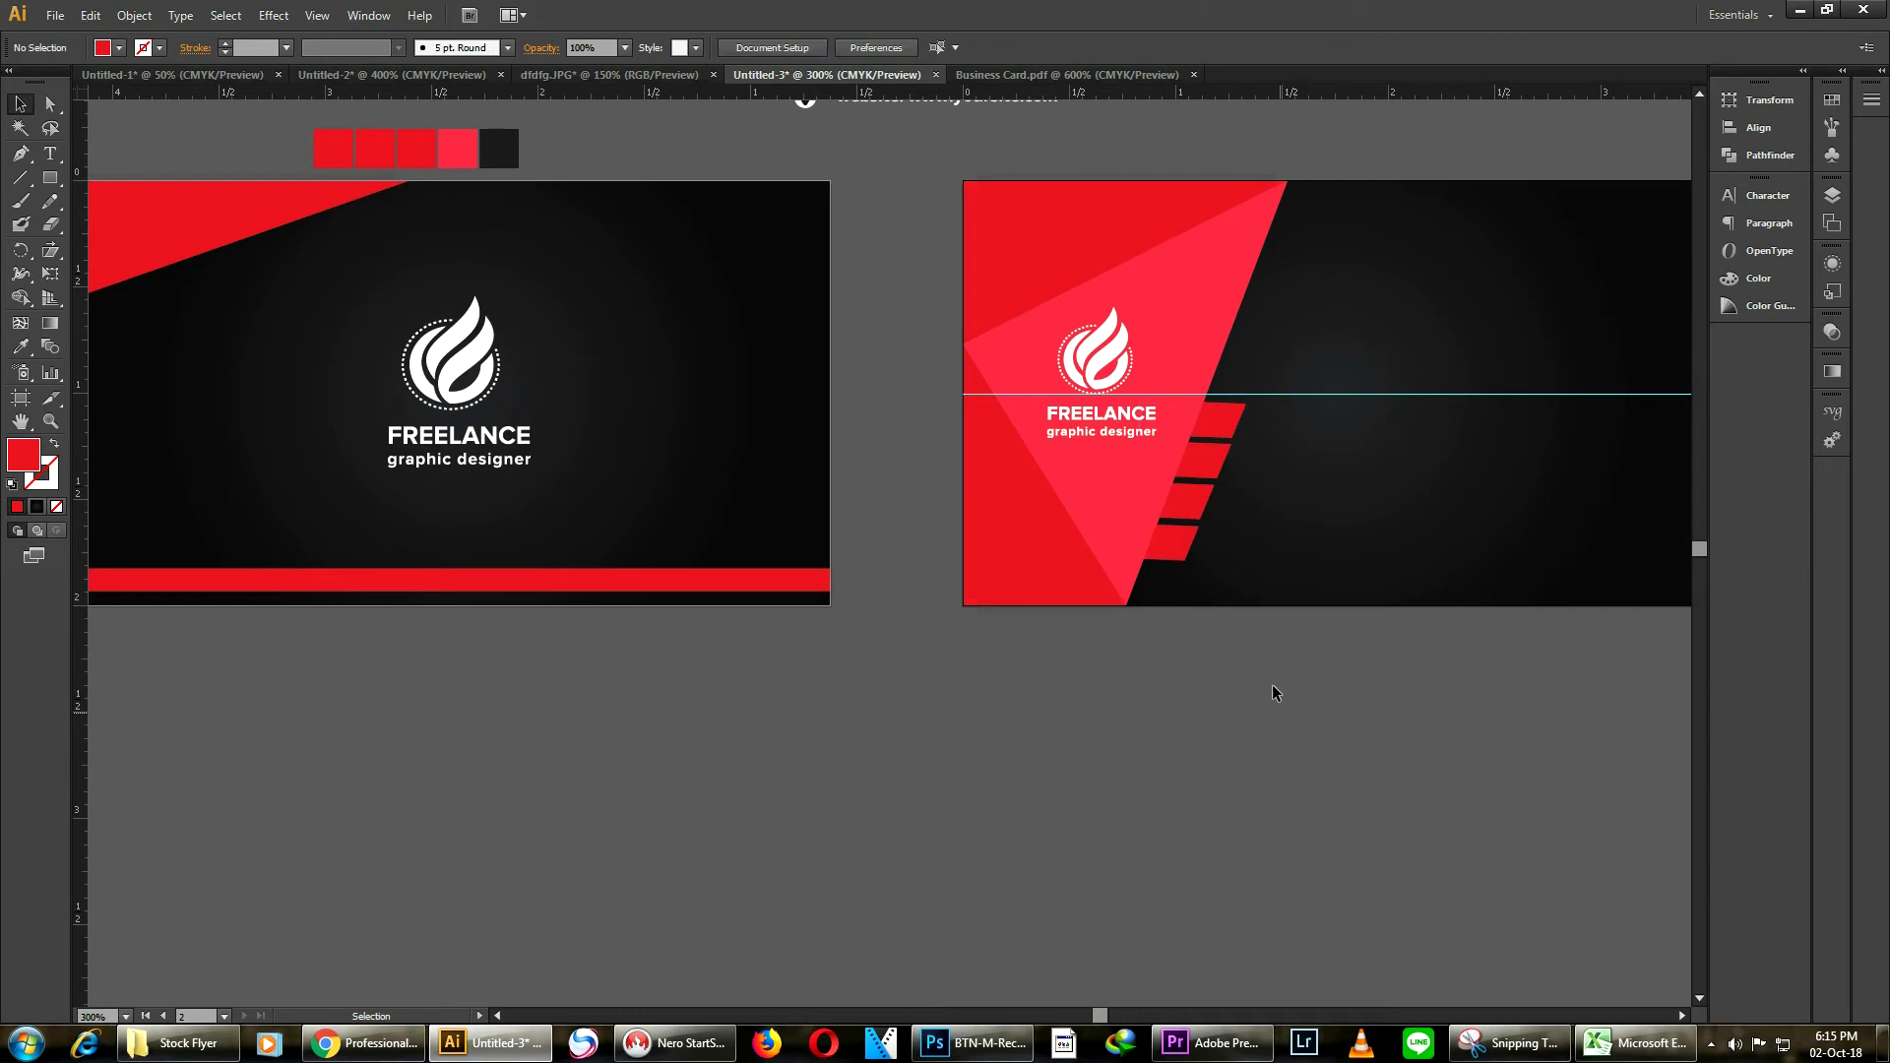
left_click_drag(1177, 554, 1168, 584)
left_click(1265, 734)
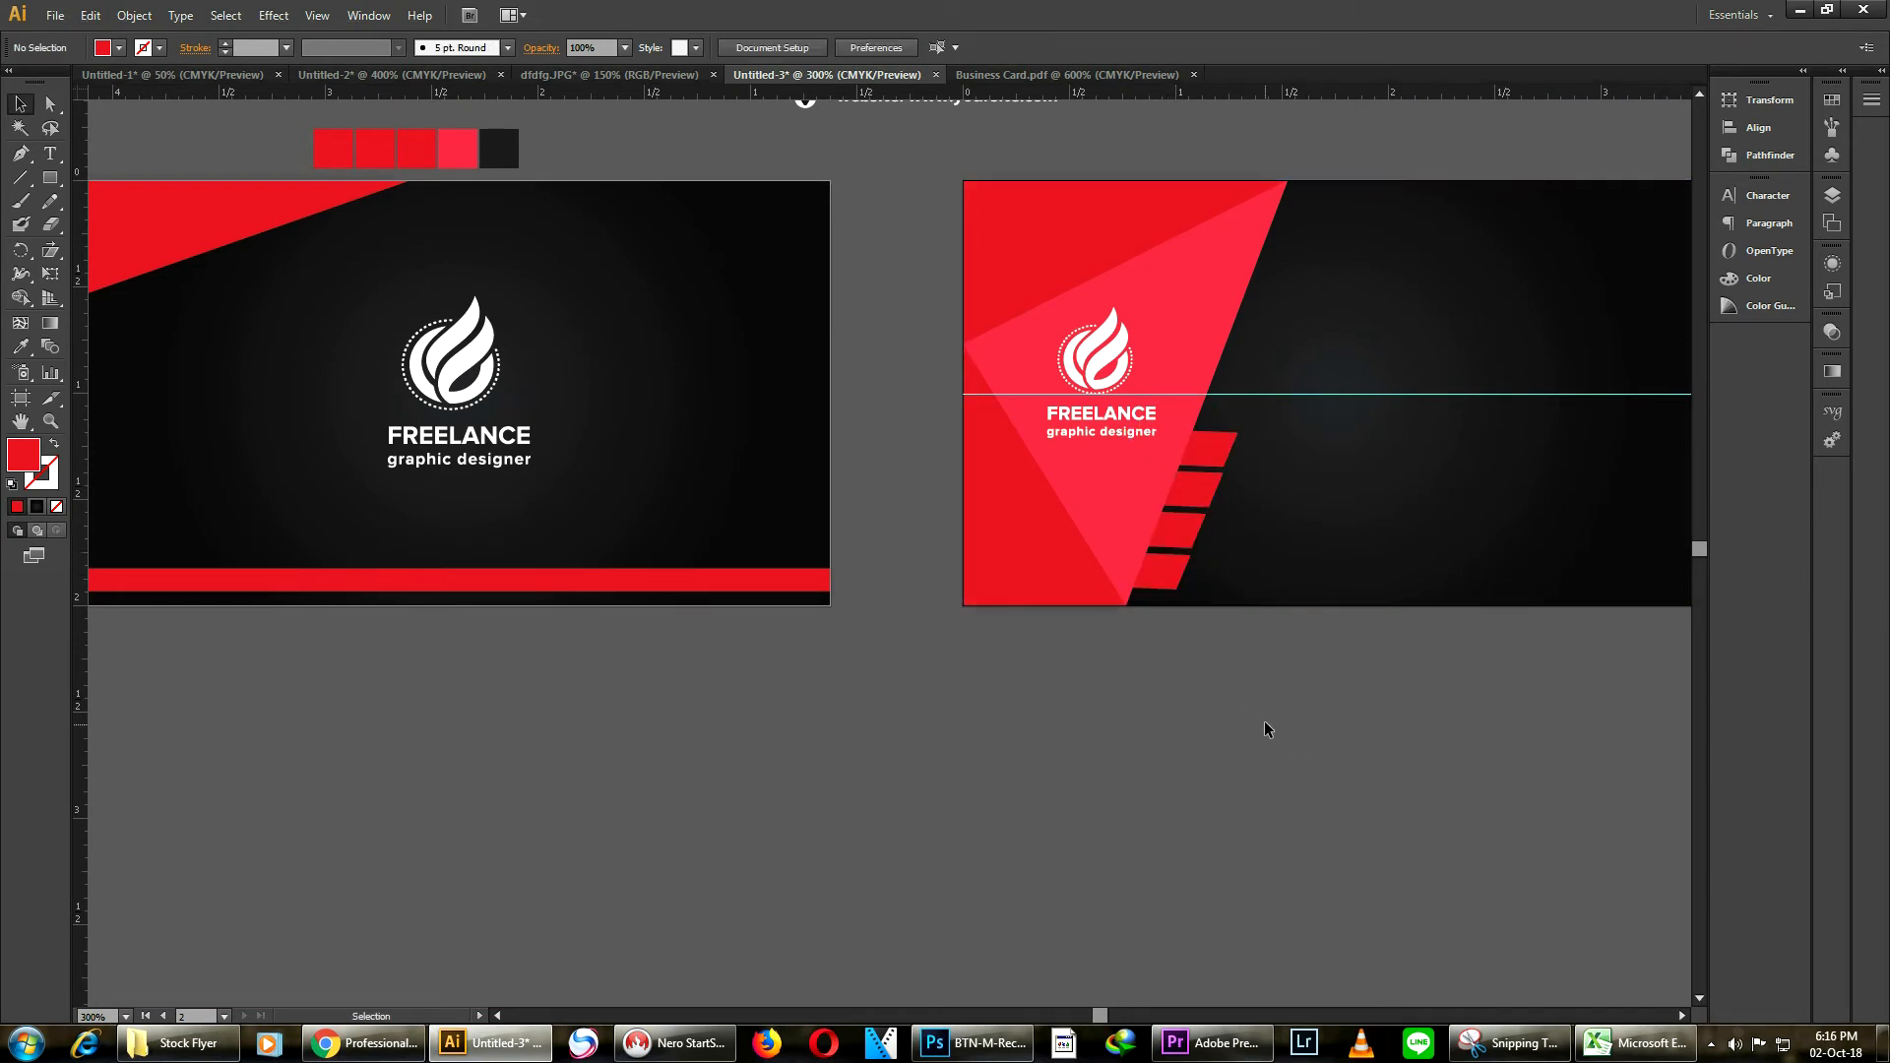
left_click_drag(1304, 486, 1173, 477)
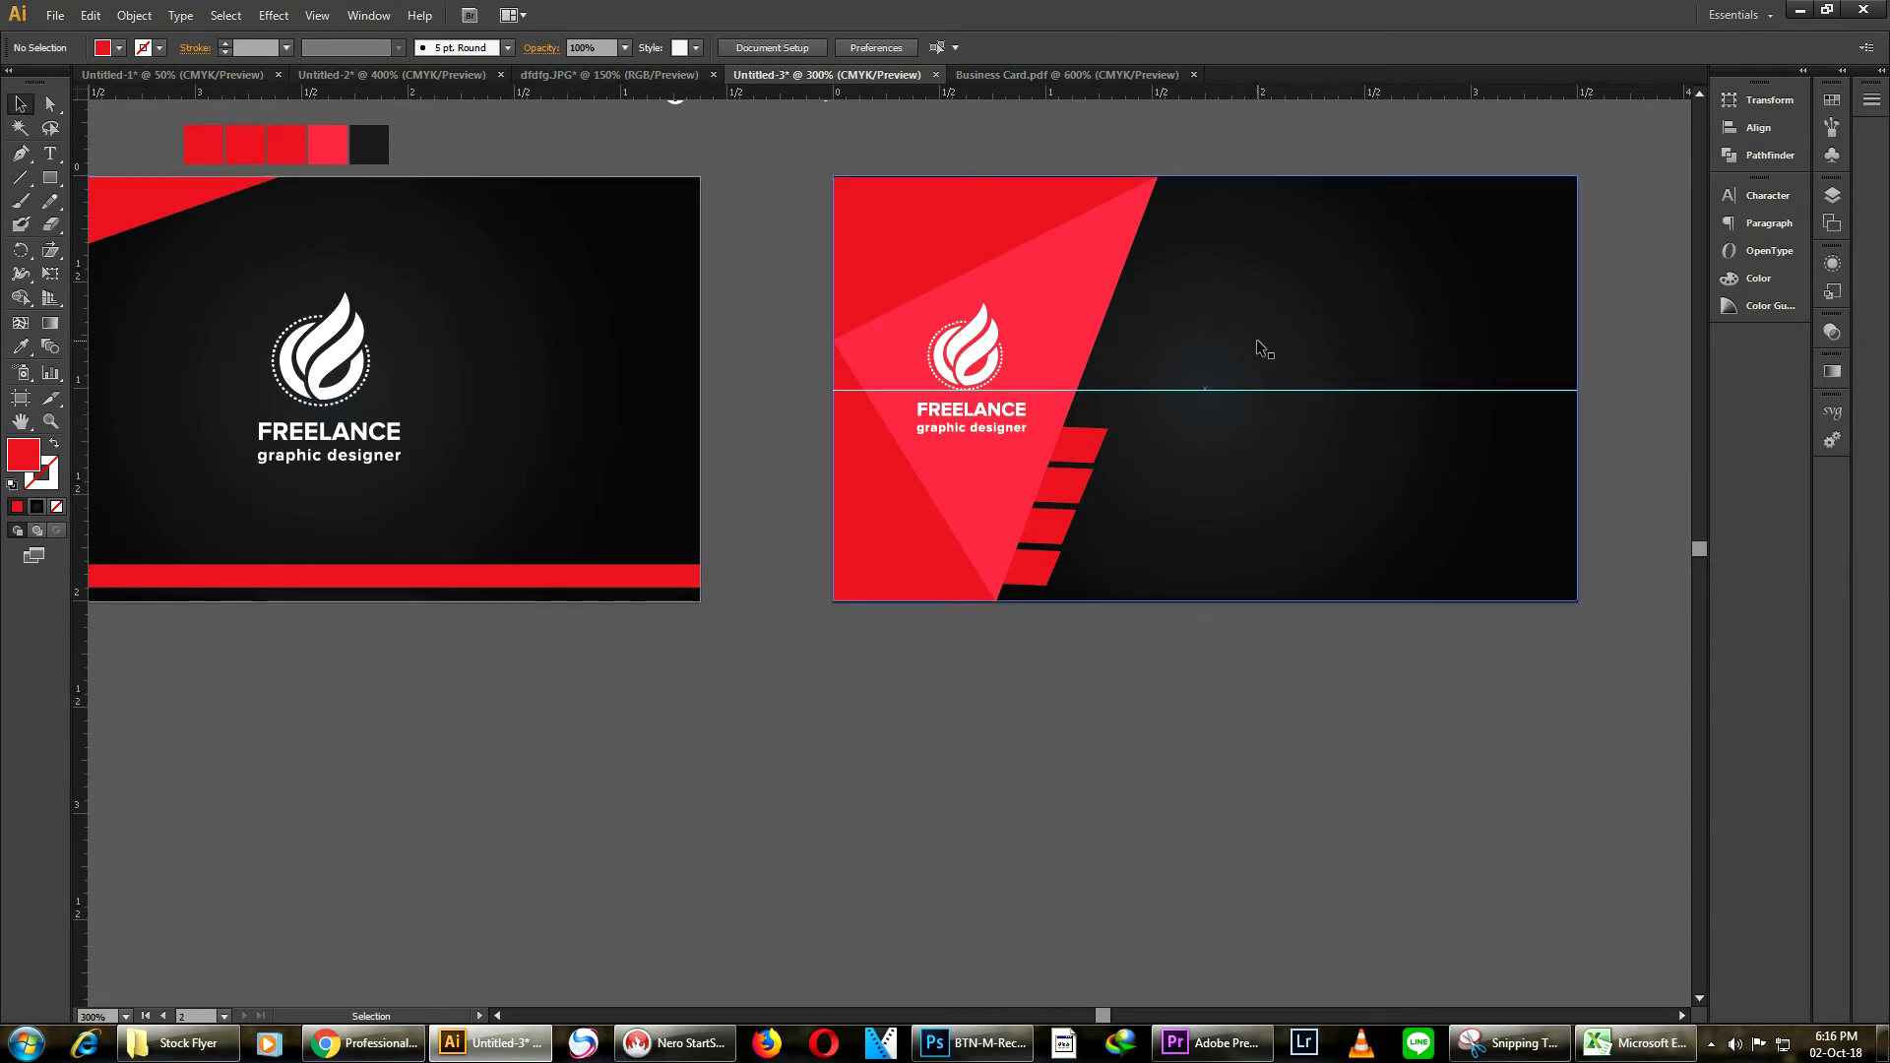
scroll(1026, 341, "down", 2)
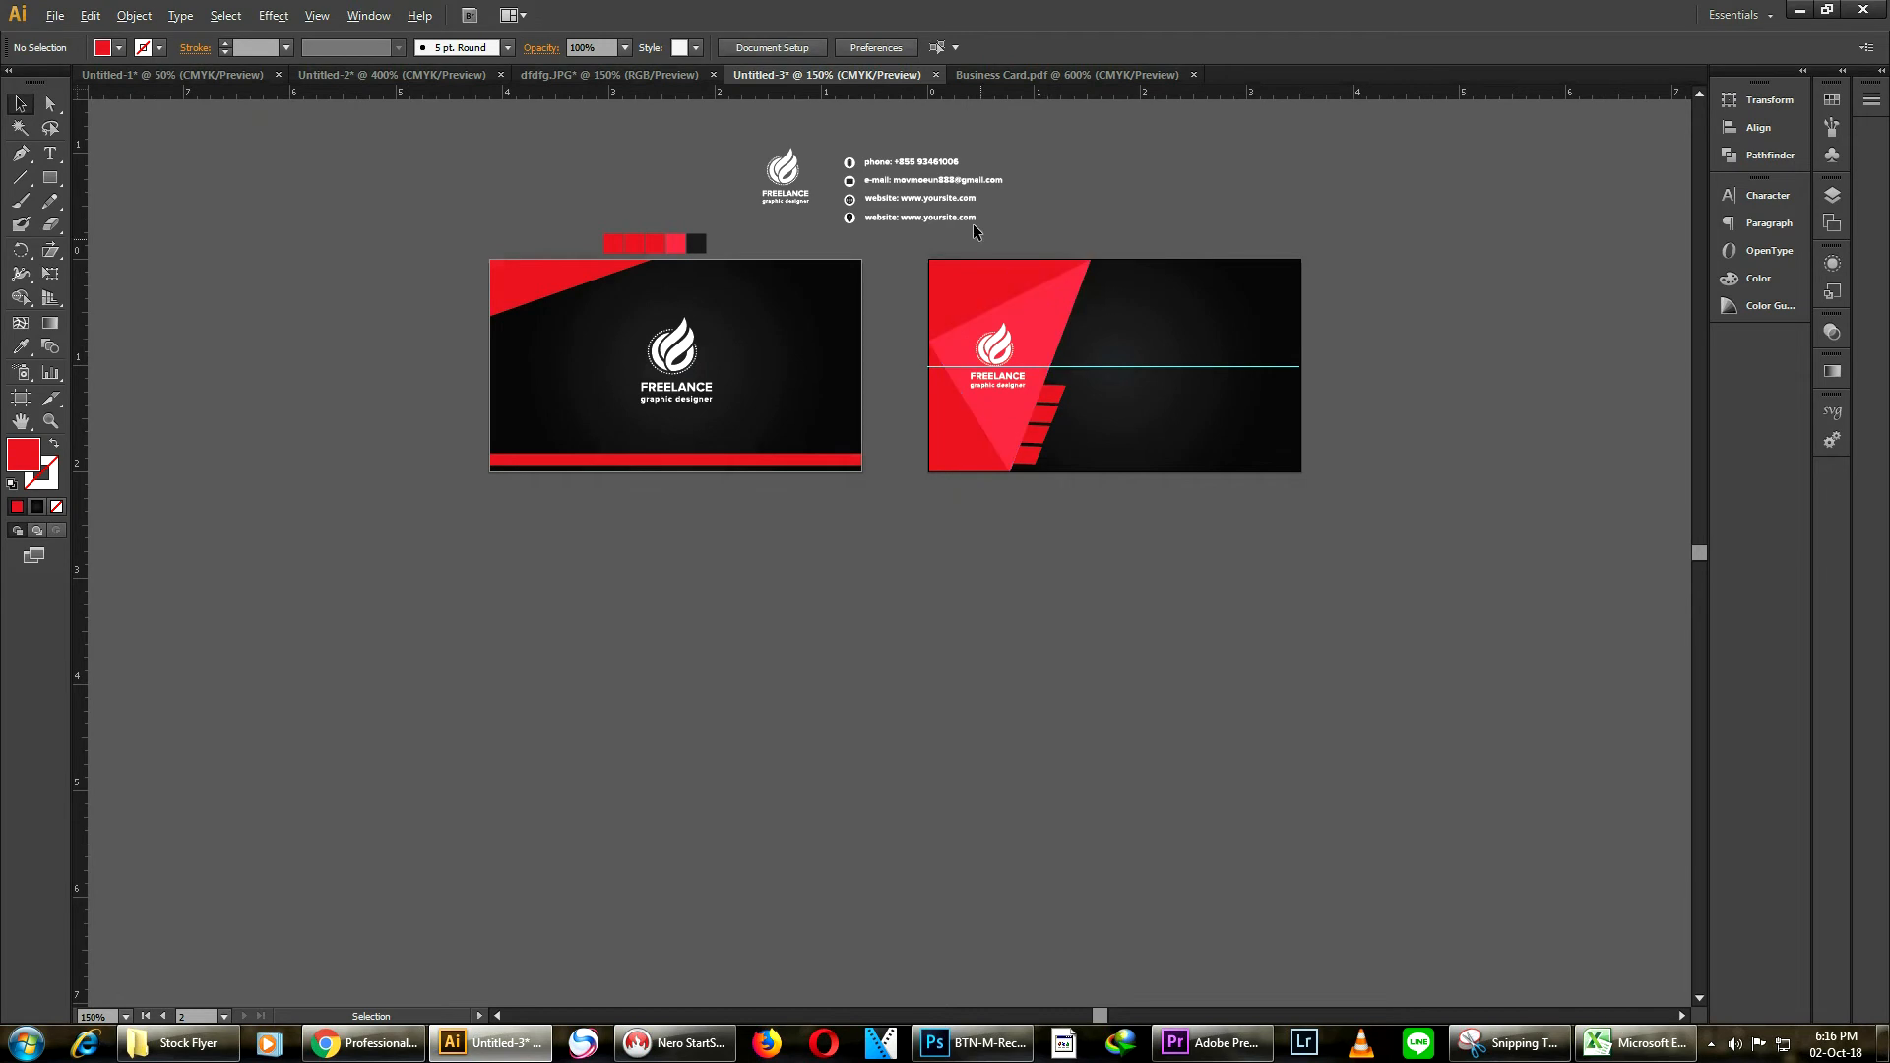
scroll(973, 221, "up", 1)
left_click_drag(833, 191, 1317, 497)
key("ctrl+z")
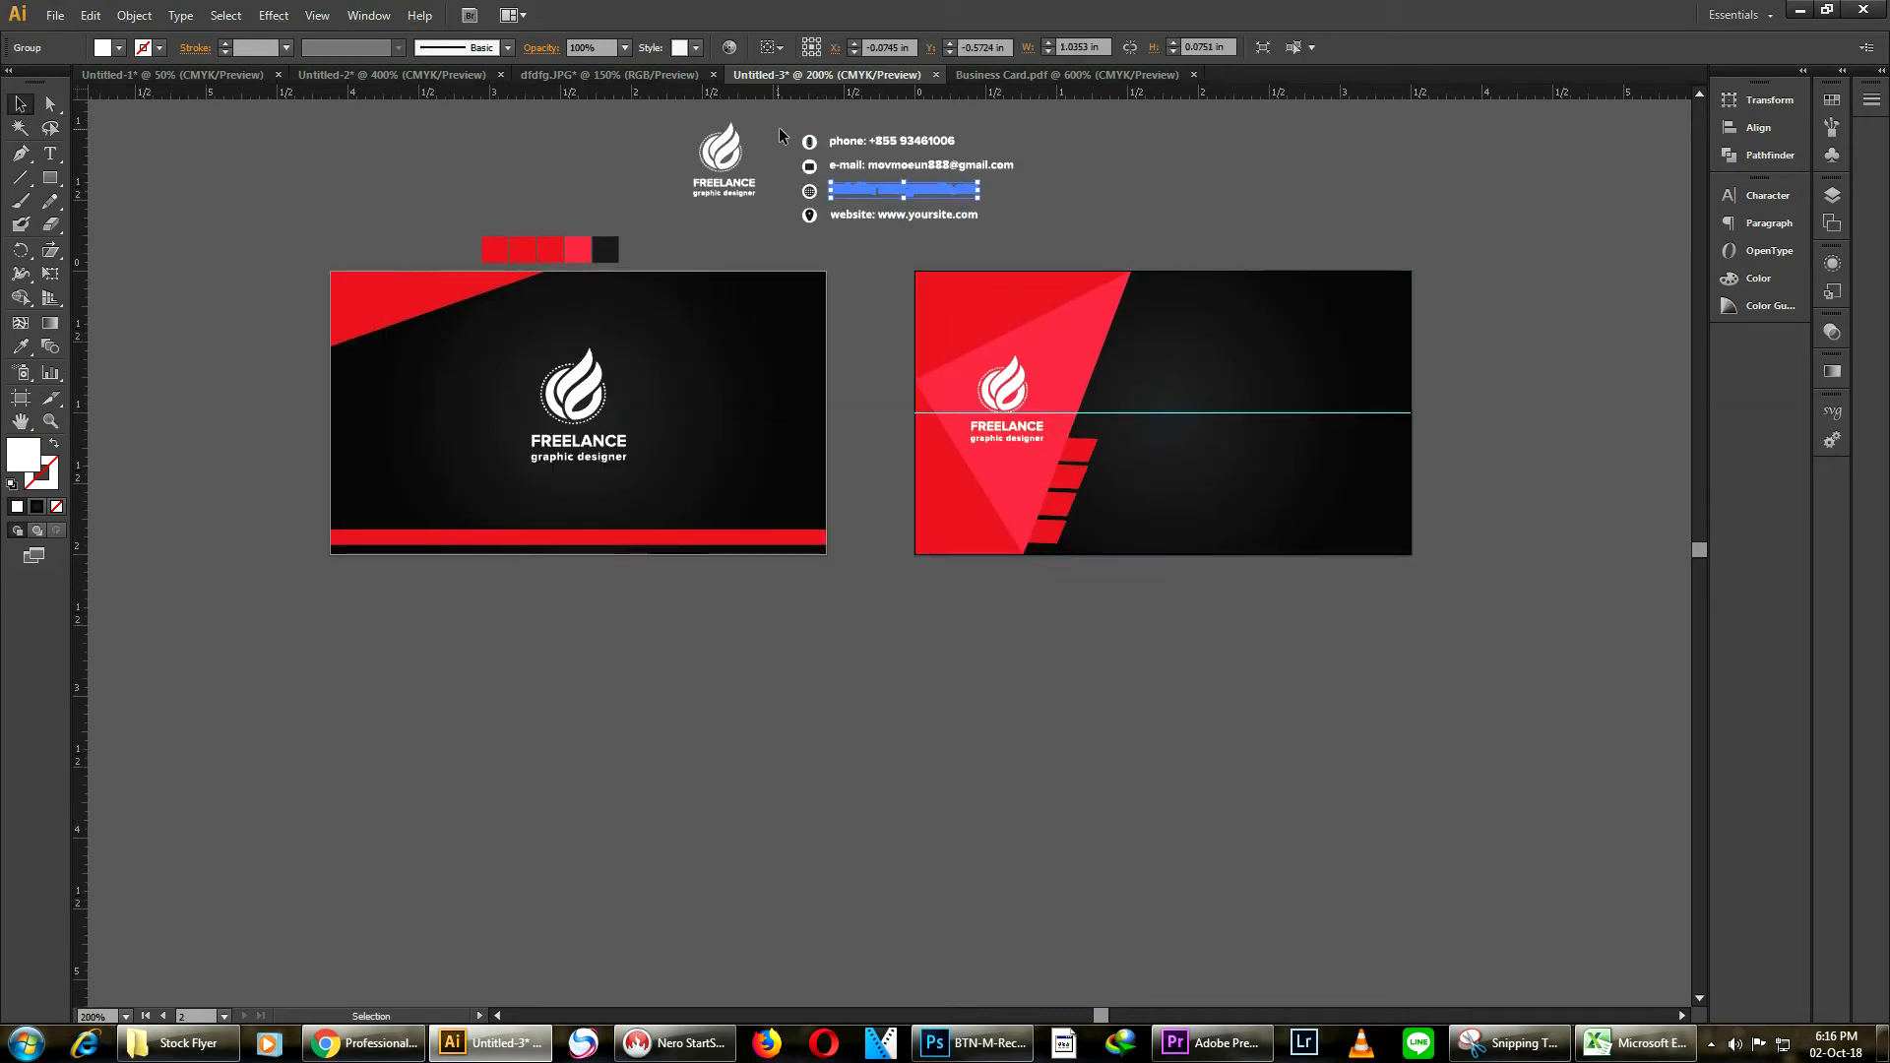
Move the contact details block from above the cards to below the back card
left_click_drag(904, 217, 1156, 748)
scroll(1142, 625, "up", 3)
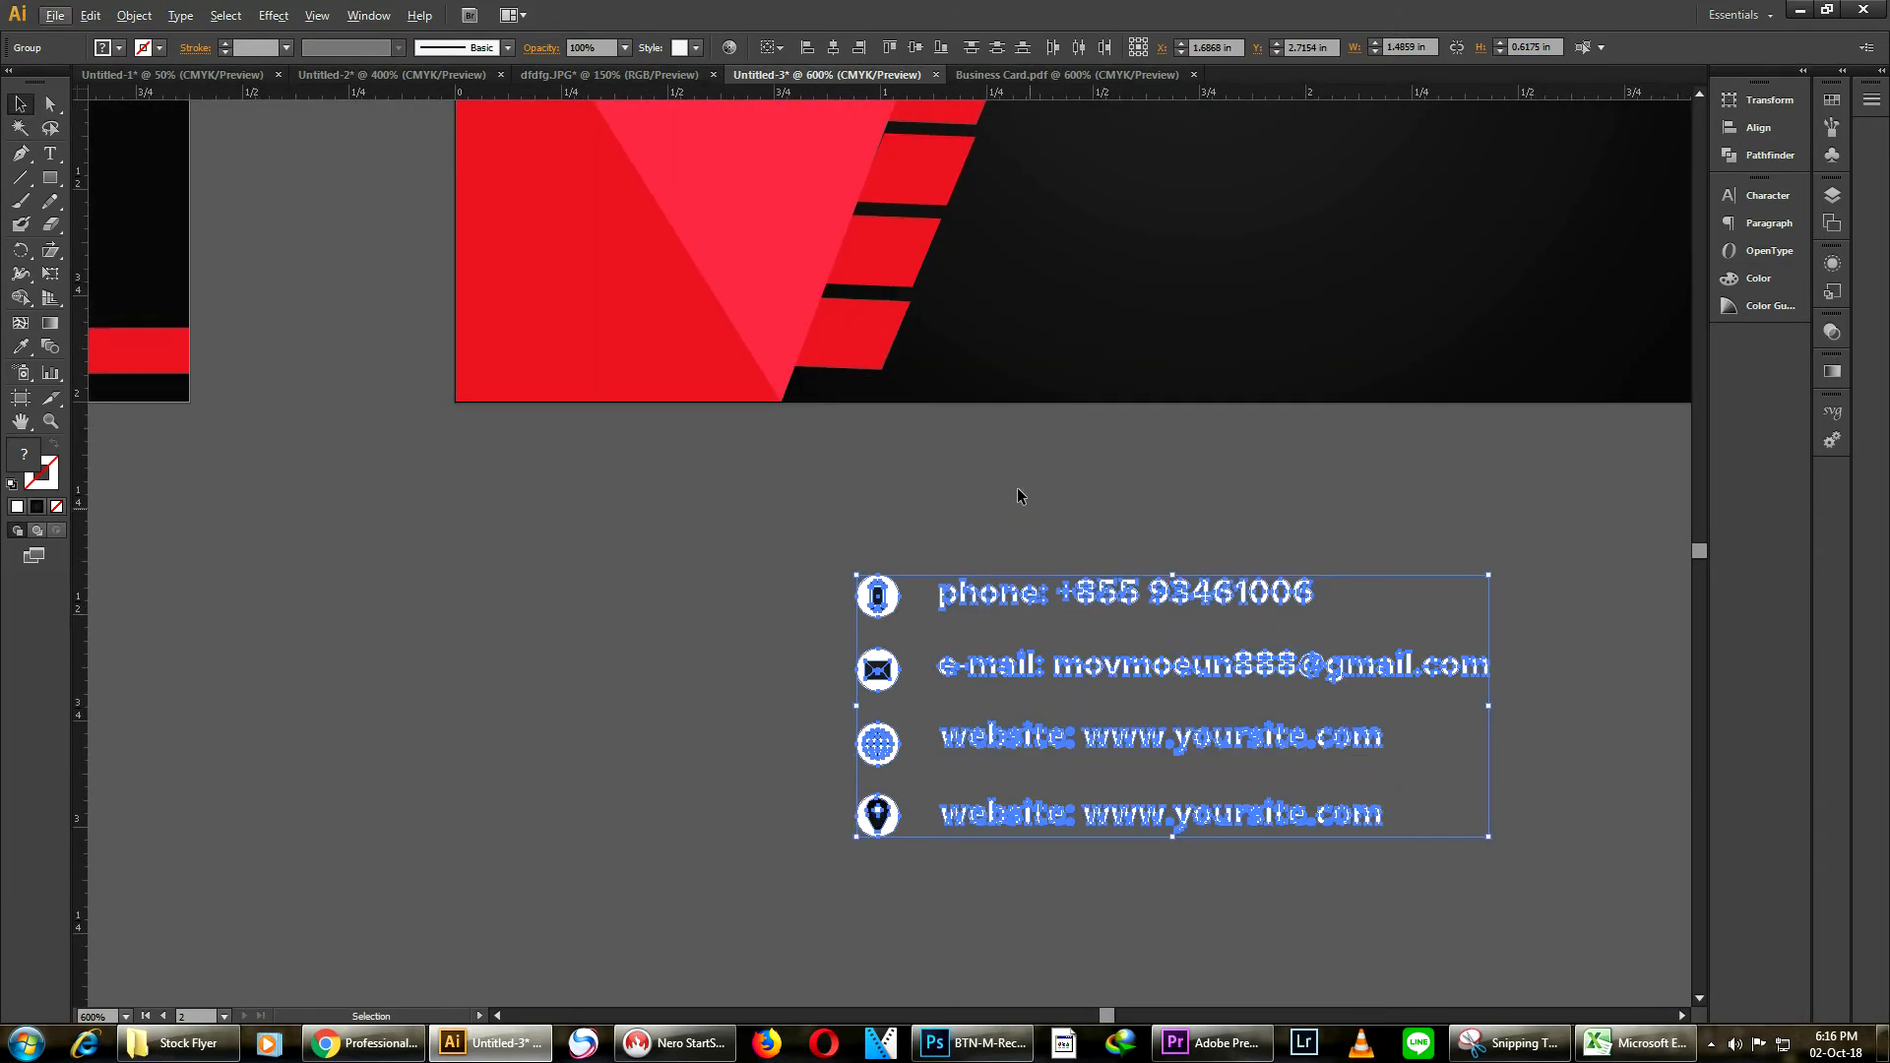
left_click(1023, 504)
scroll(1030, 510, "down", 2)
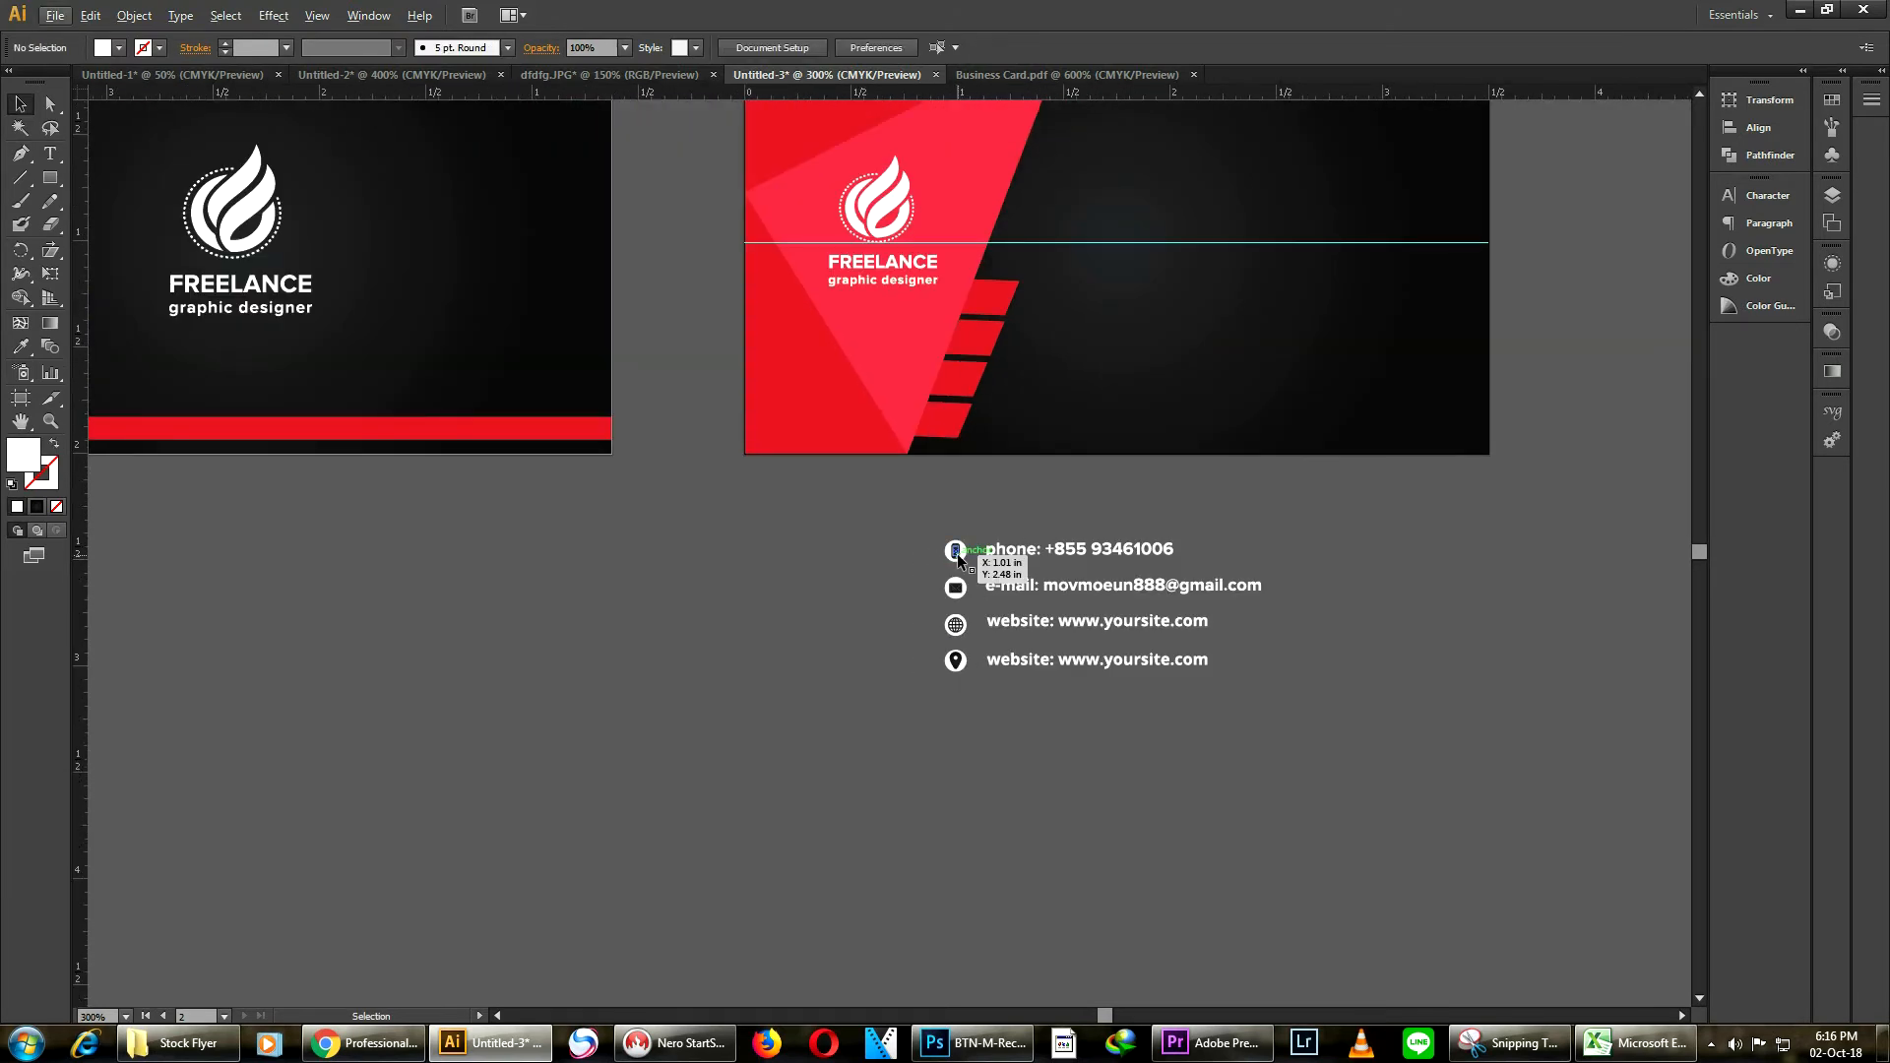
Move the column of contact icons onto the red stripes beside the triangle's edge
left_click(957, 552)
left_click_drag(957, 588, 993, 339)
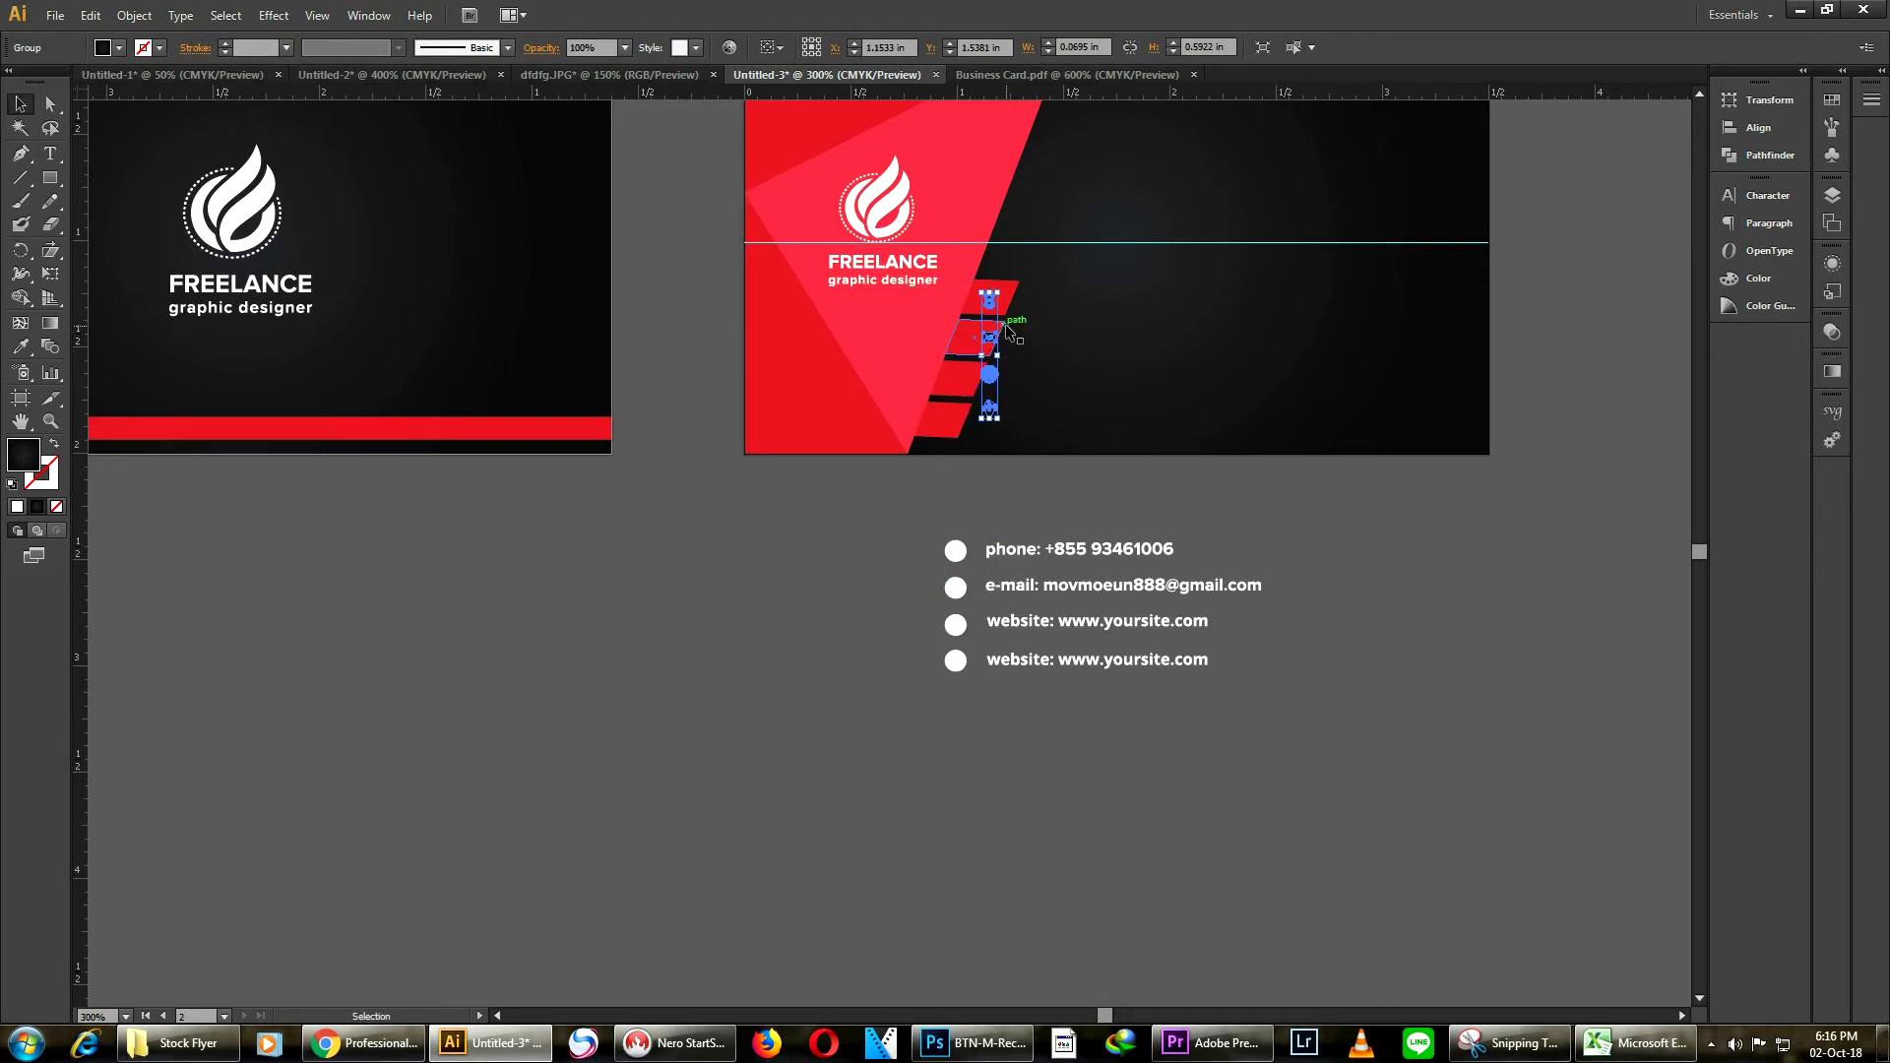
scroll(997, 420, "up", 3)
left_click_drag(983, 565, 1052, 645)
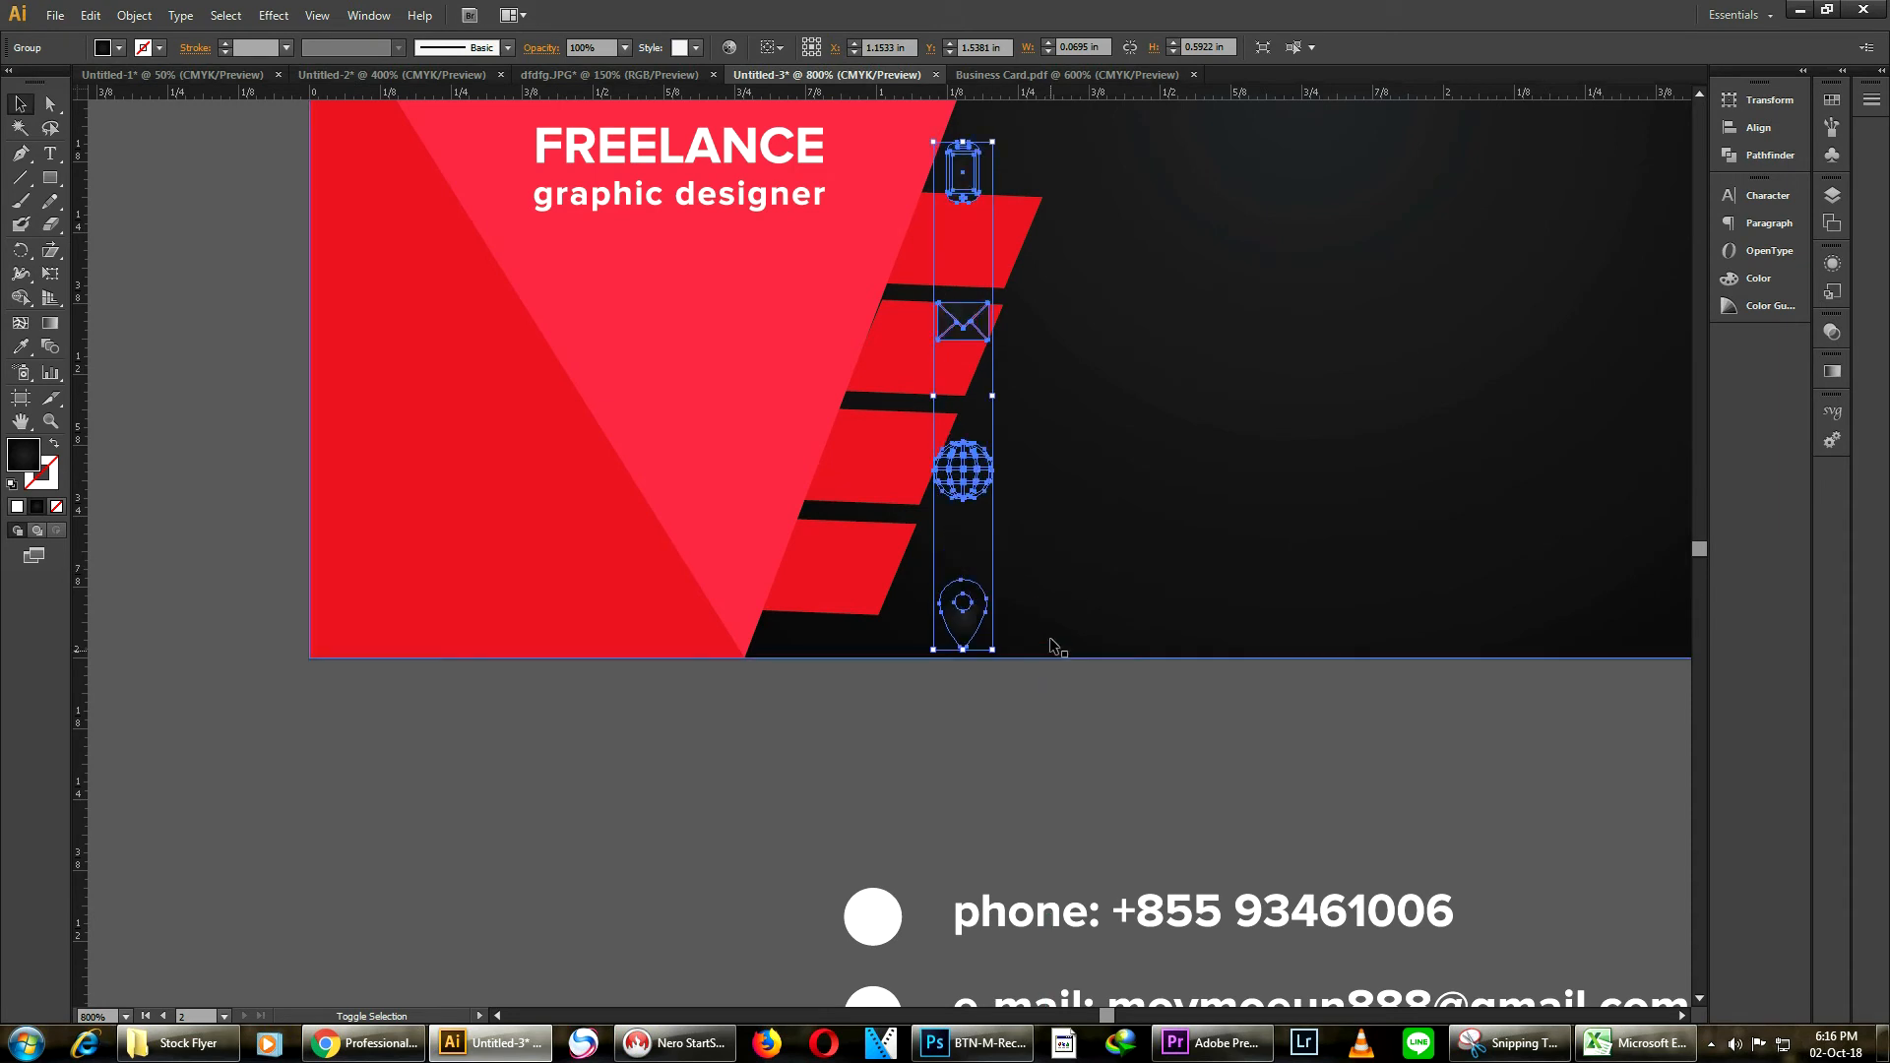
left_click_drag(974, 173, 973, 240)
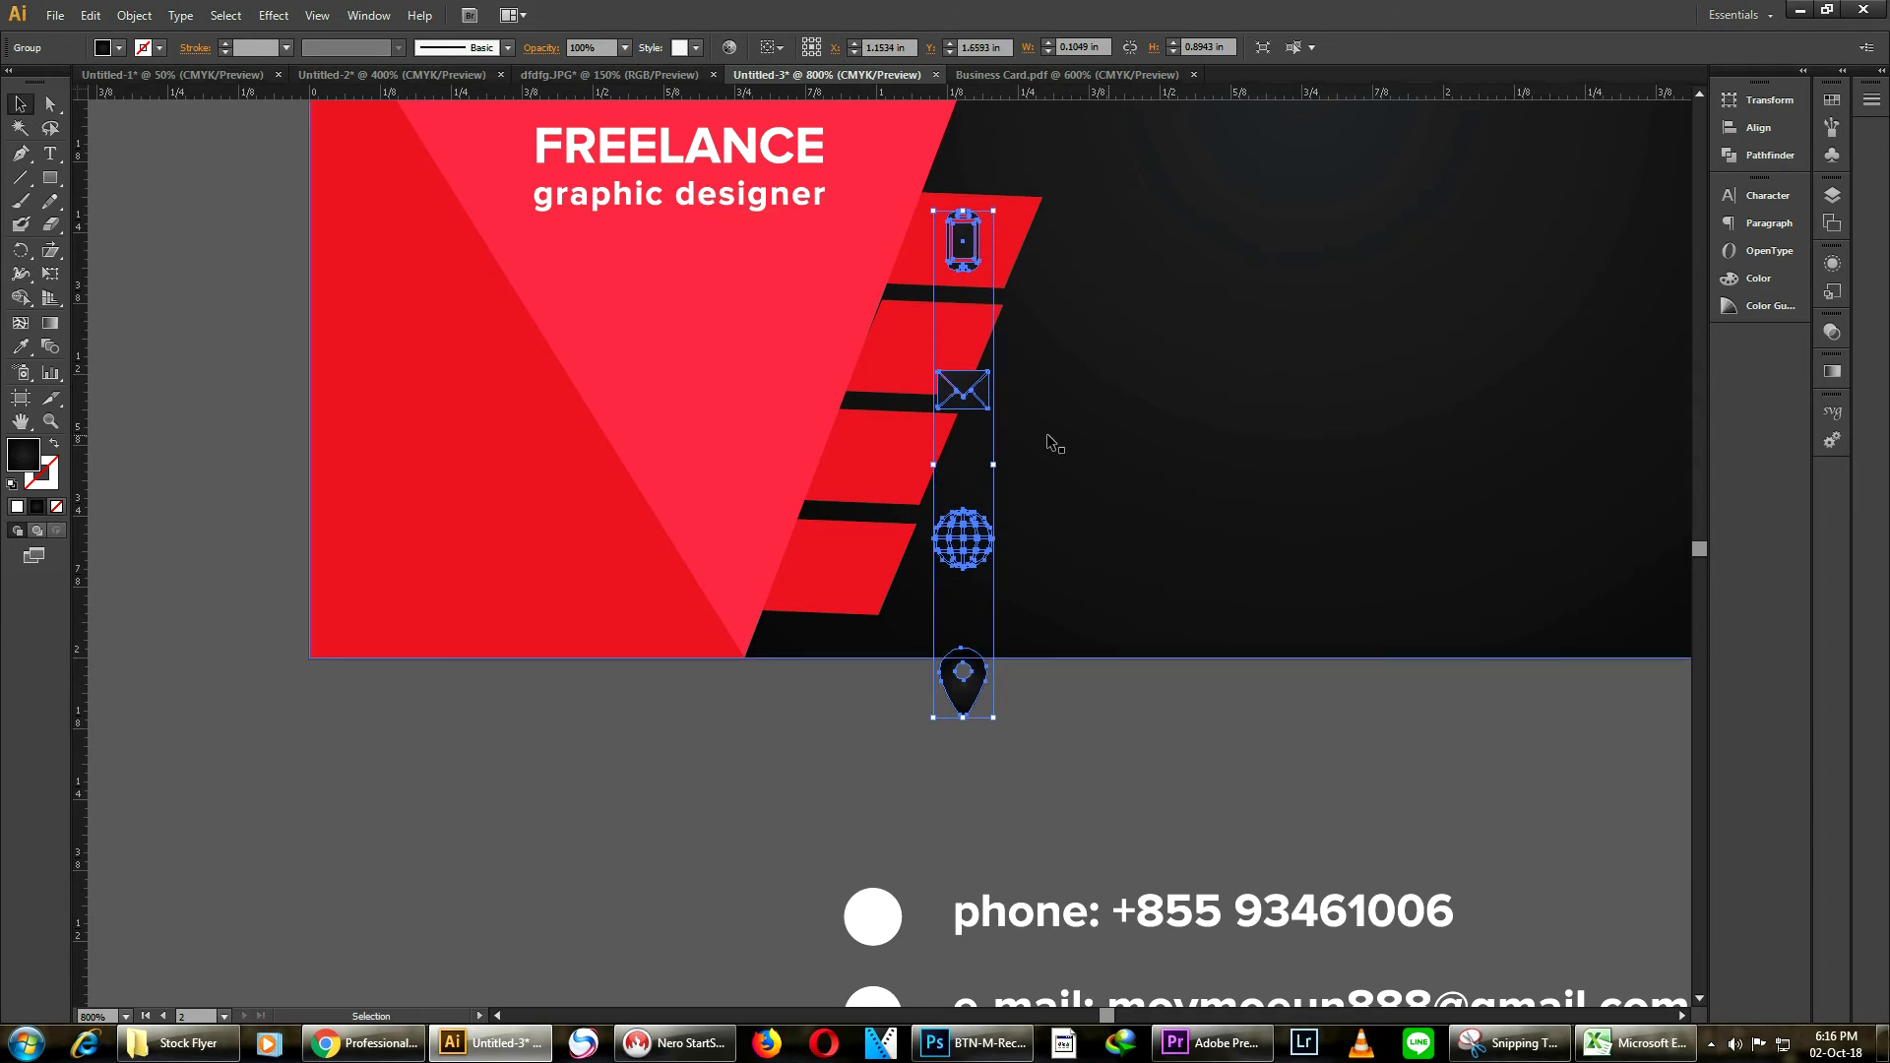
Recolor the contact icons white by sampling the white dot with the Eyedropper
left_click(24, 348)
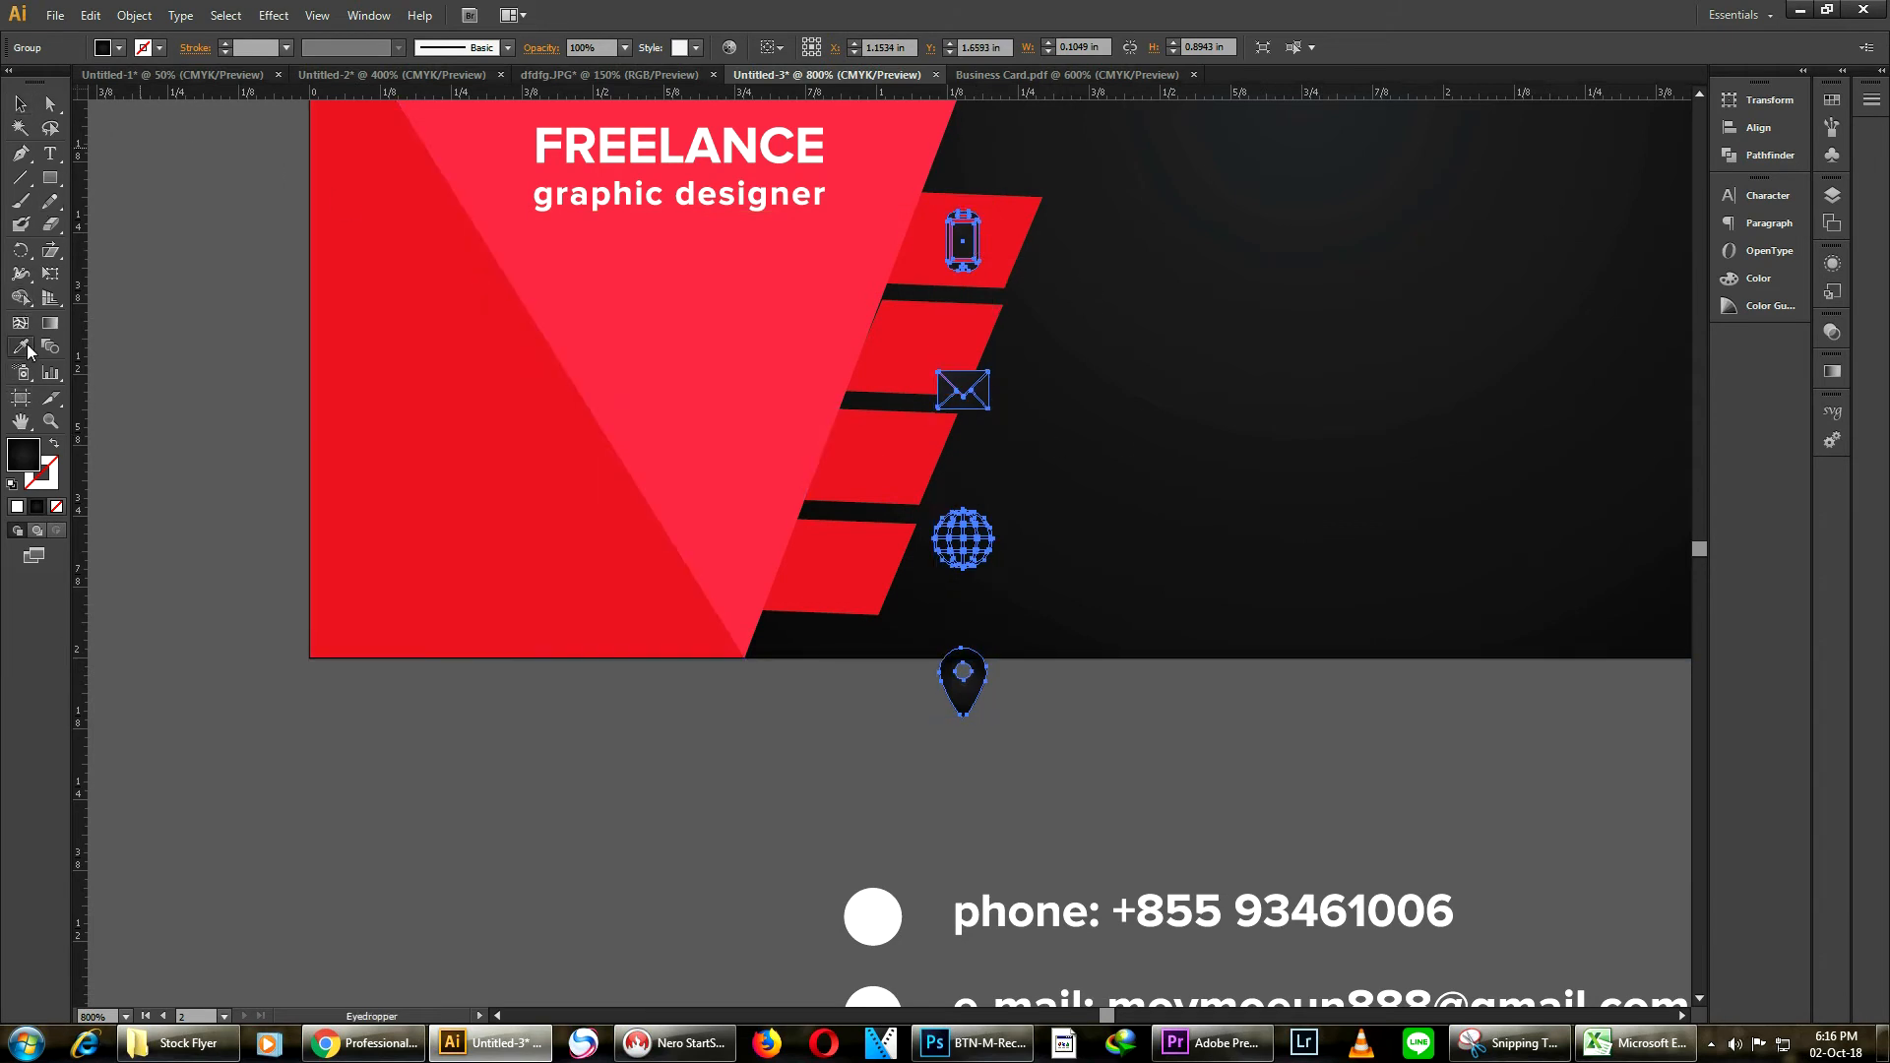
left_click(873, 911)
key("v")
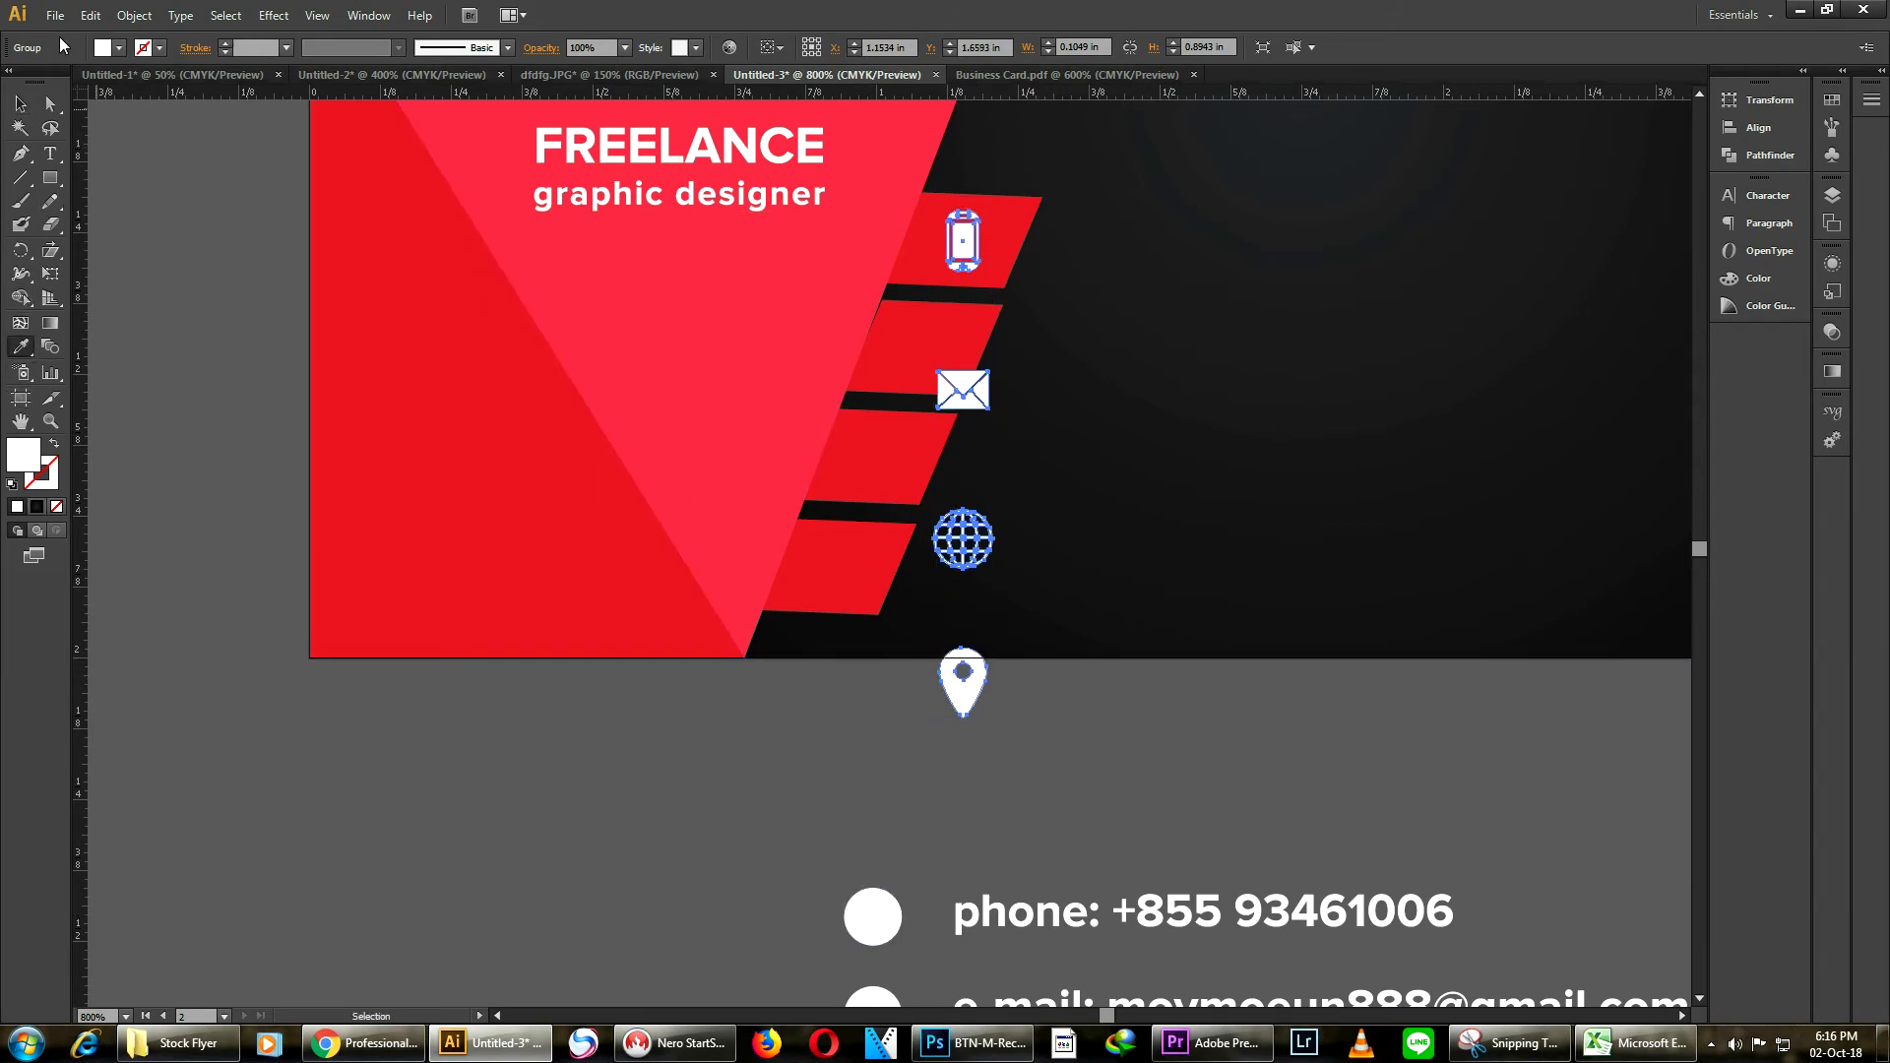
Ungroup the column of contact icons and deselect everything
right_click(957, 391)
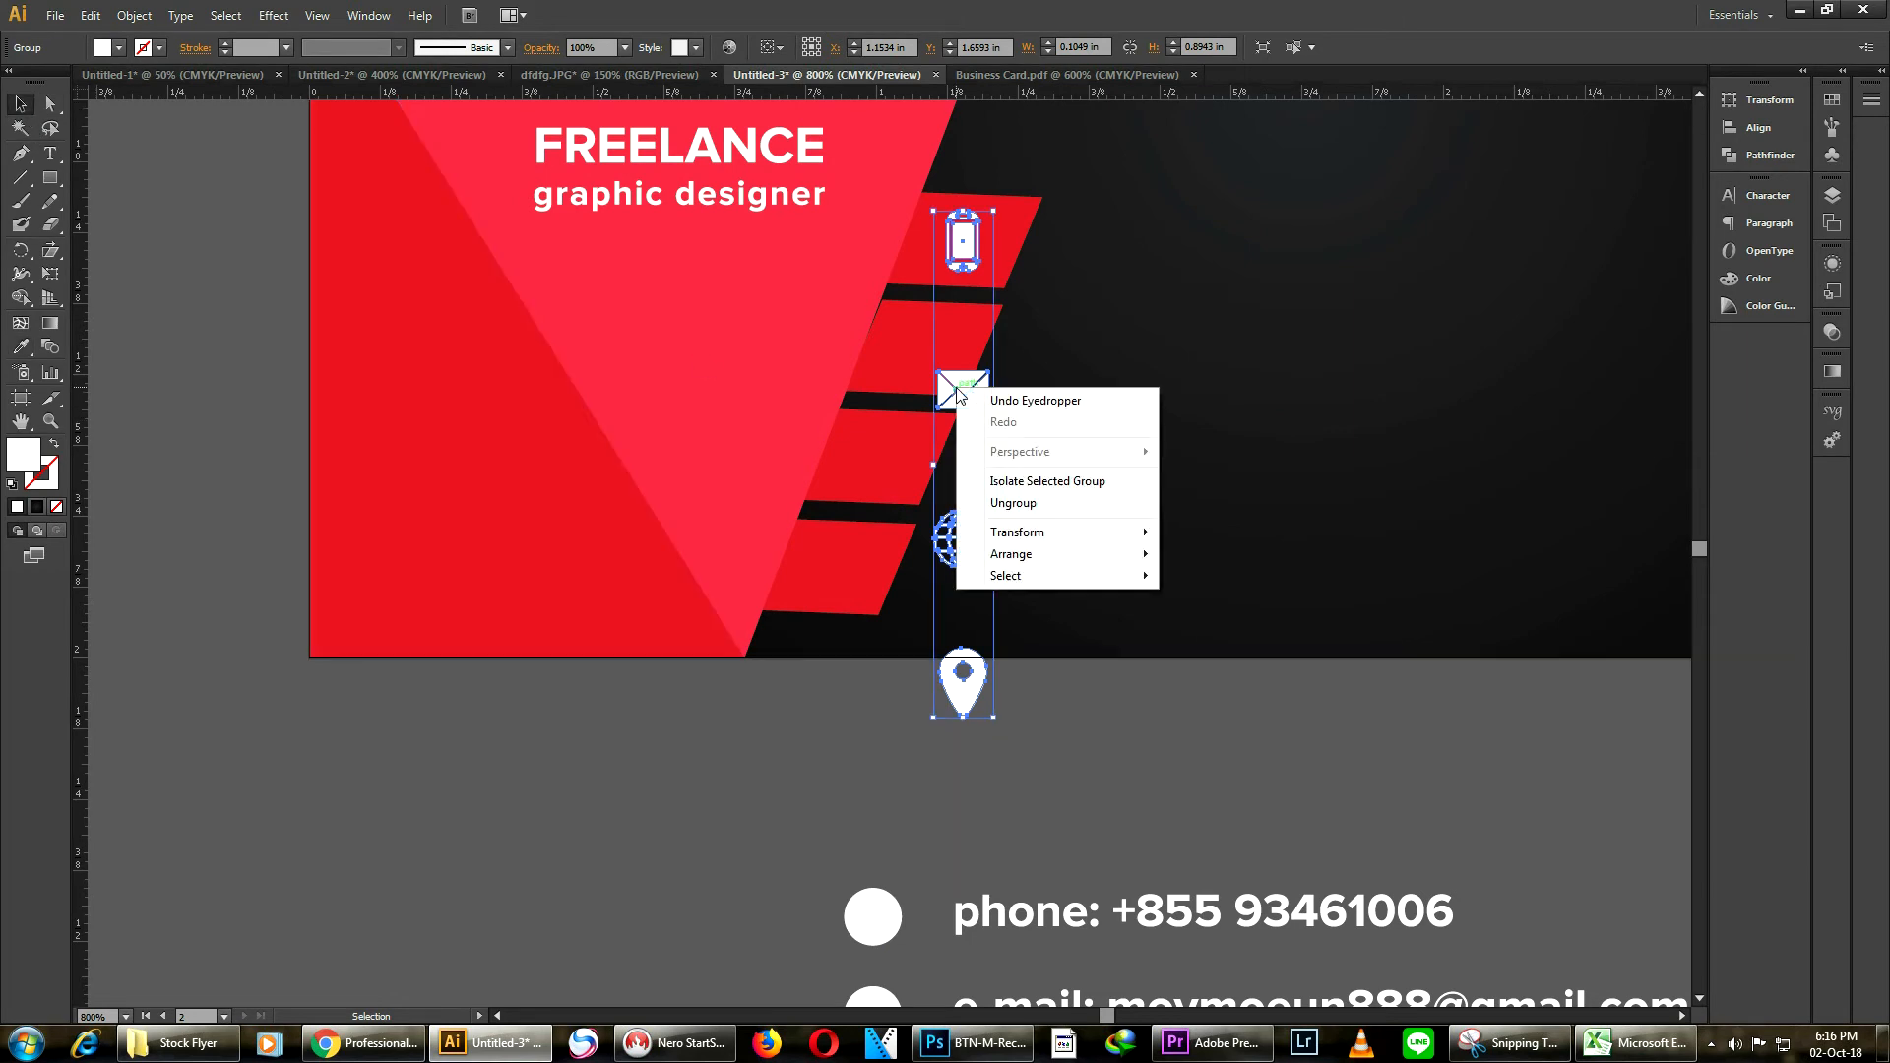
left_click(1054, 505)
left_click(1116, 366)
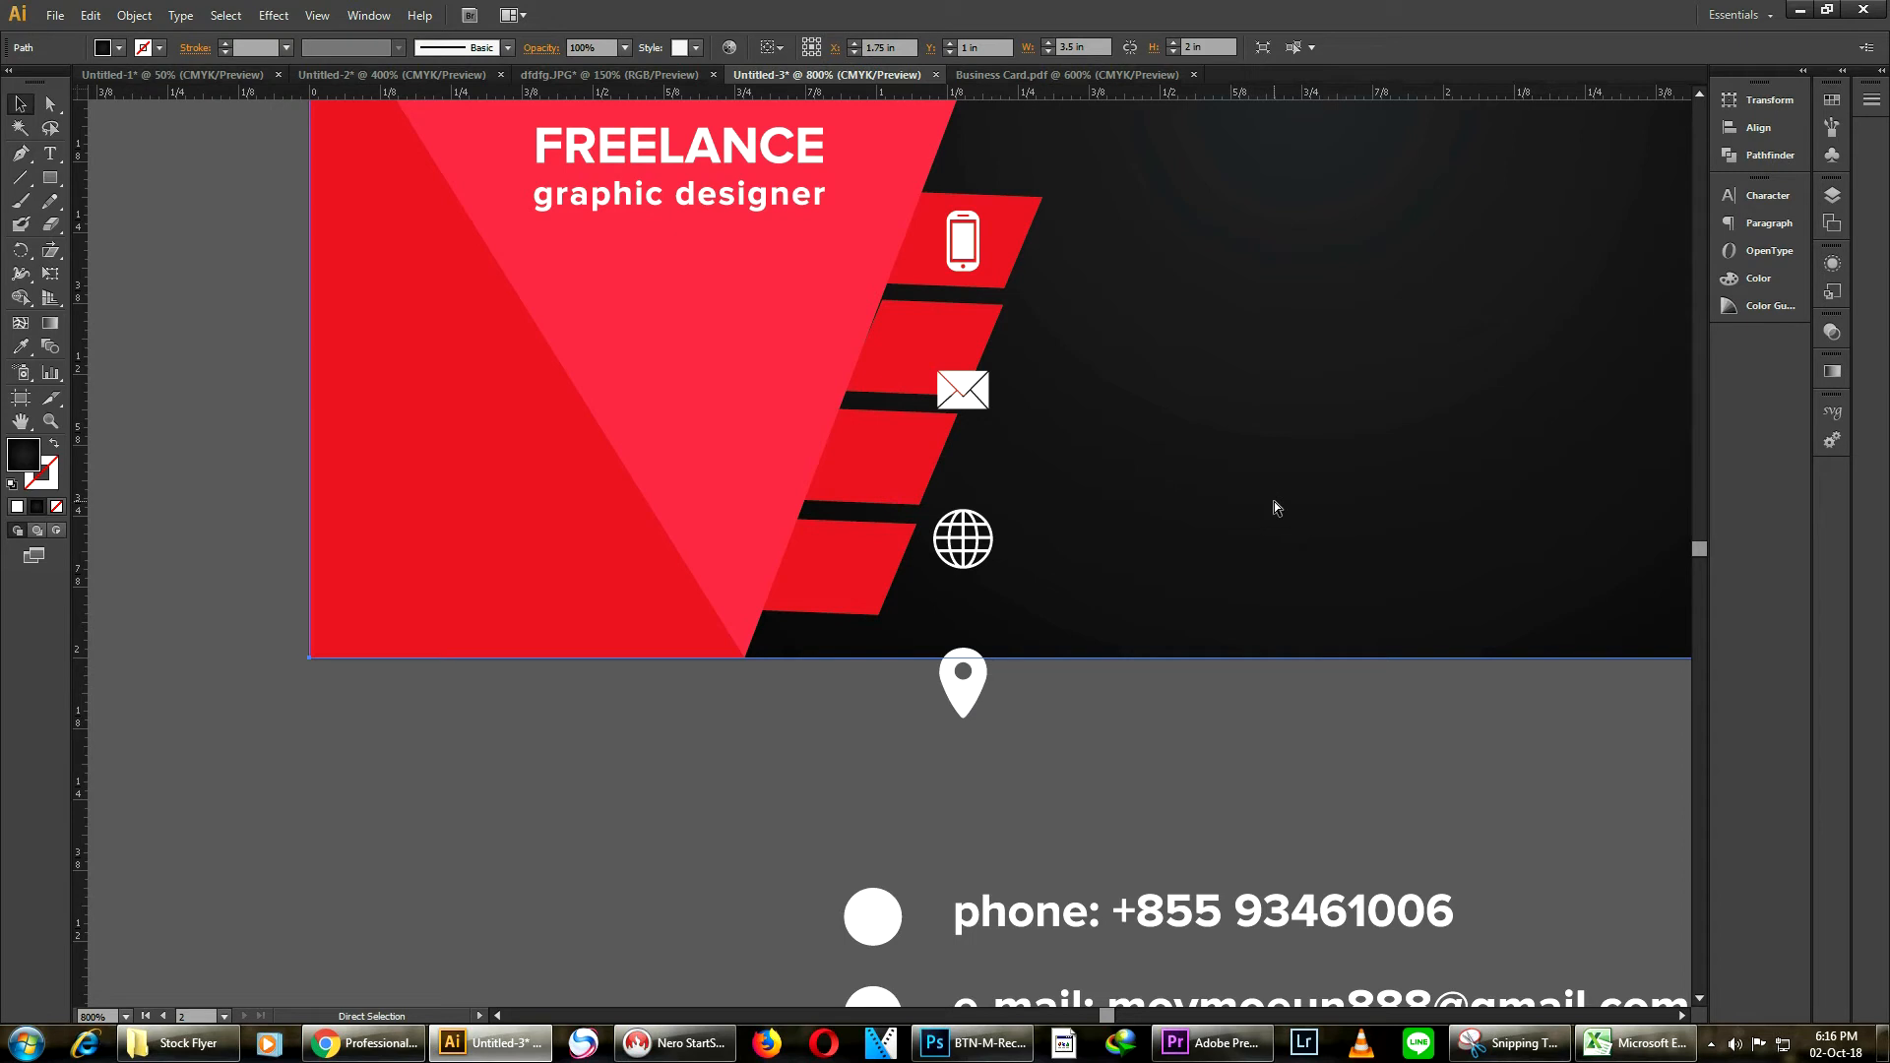
key("v")
key("ctrl+shift+a")
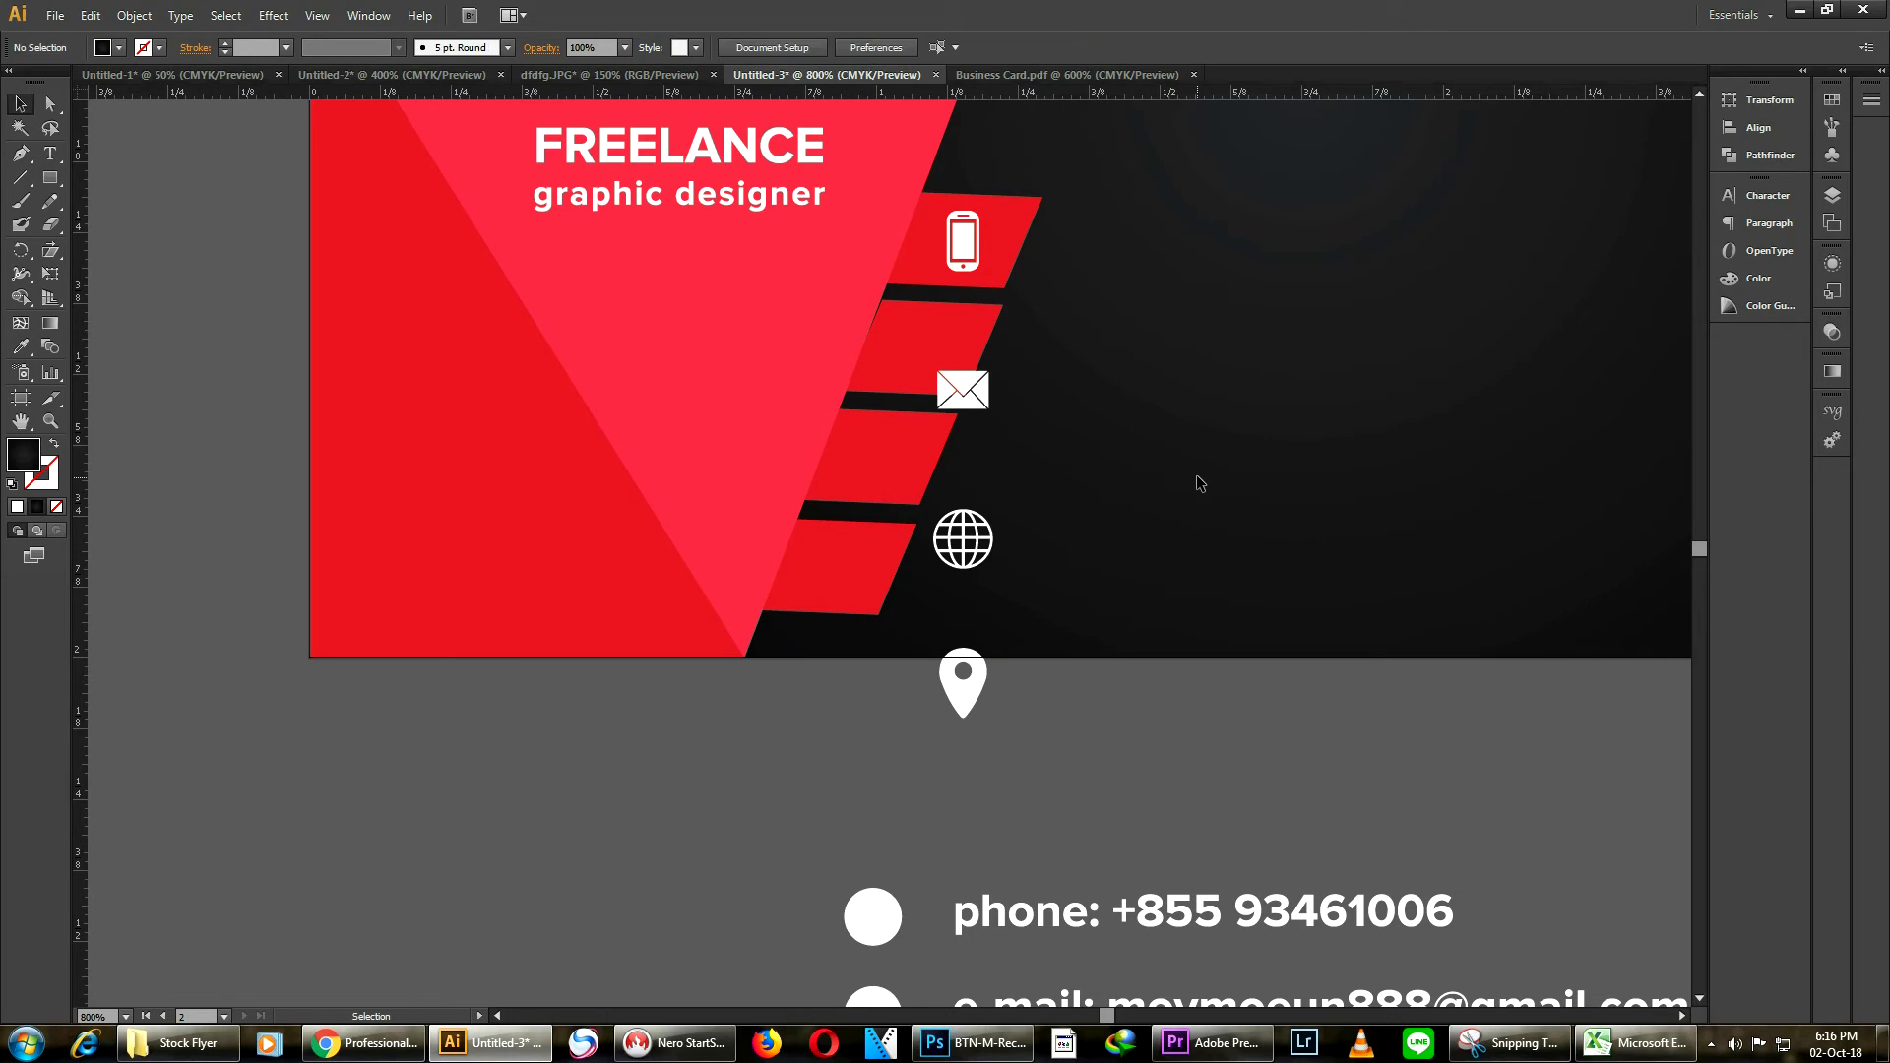
Zoom in and nudge the red stripe group slightly left
scroll(1014, 335, "up", 1)
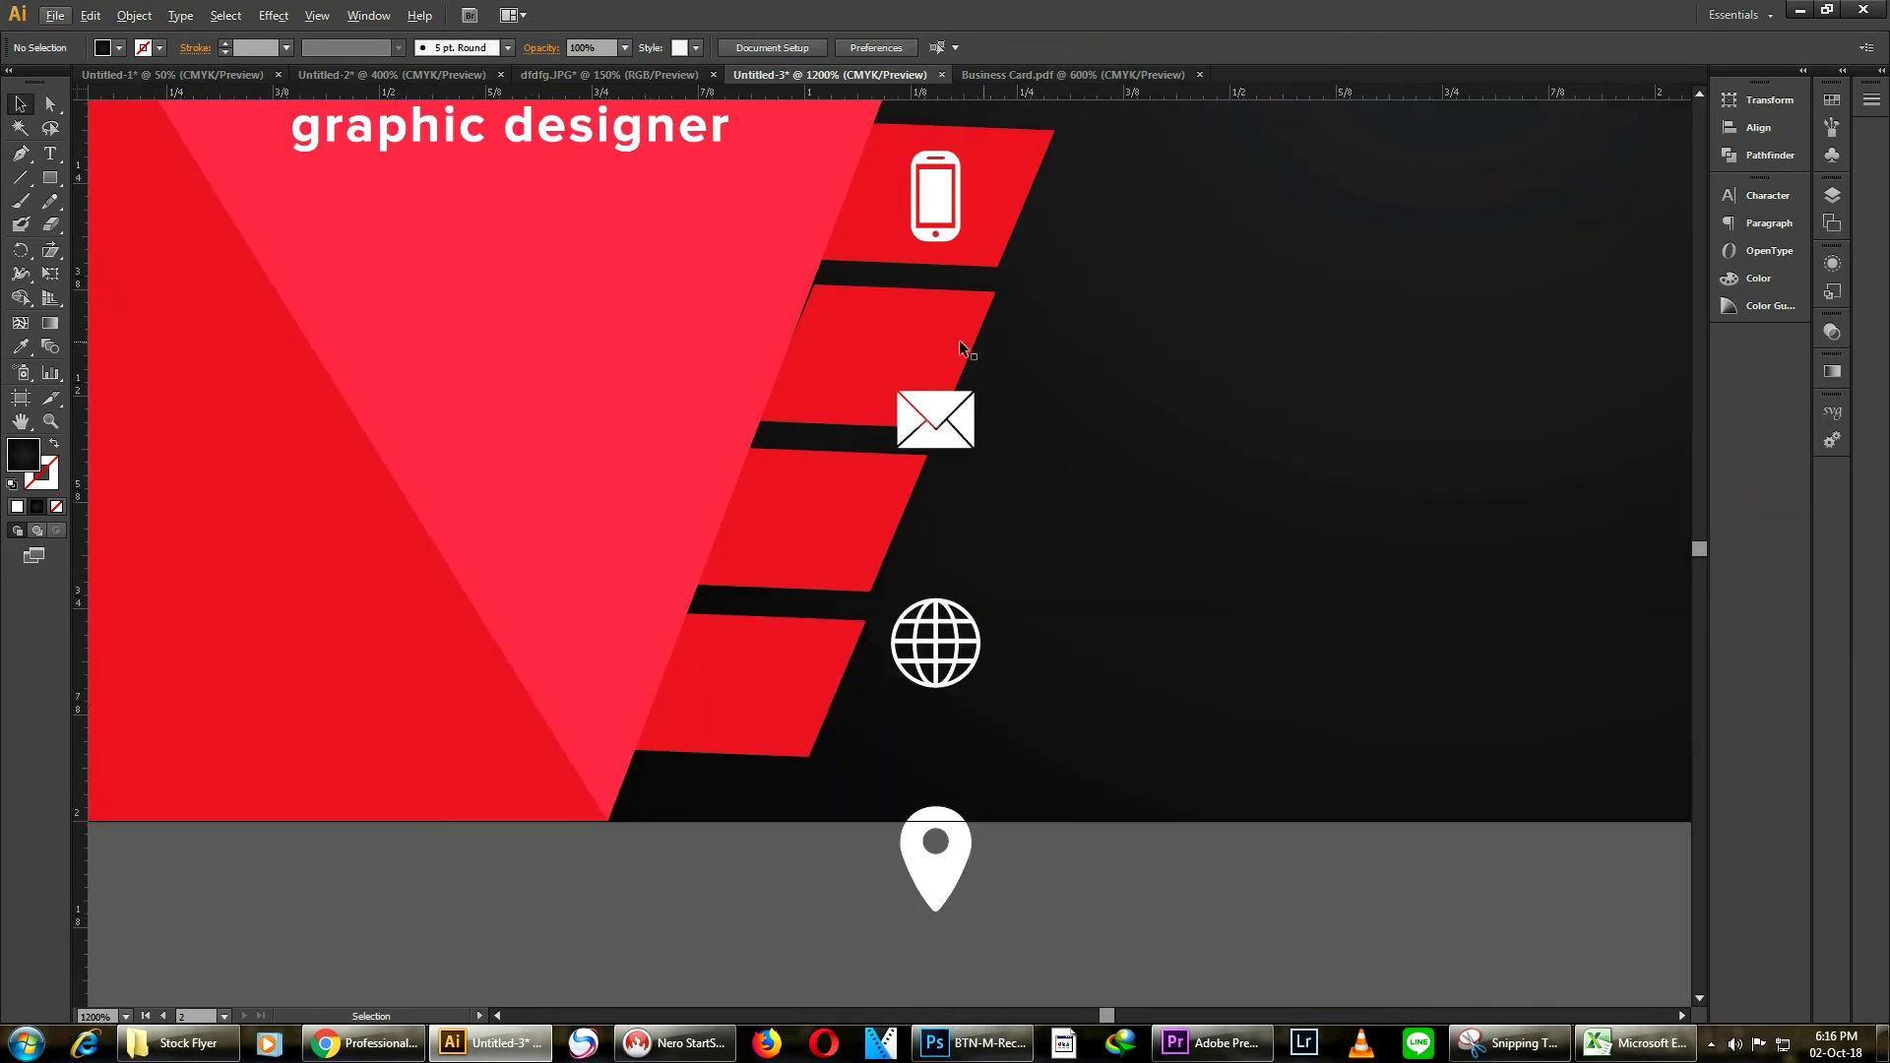
left_click(959, 340)
key("Left")
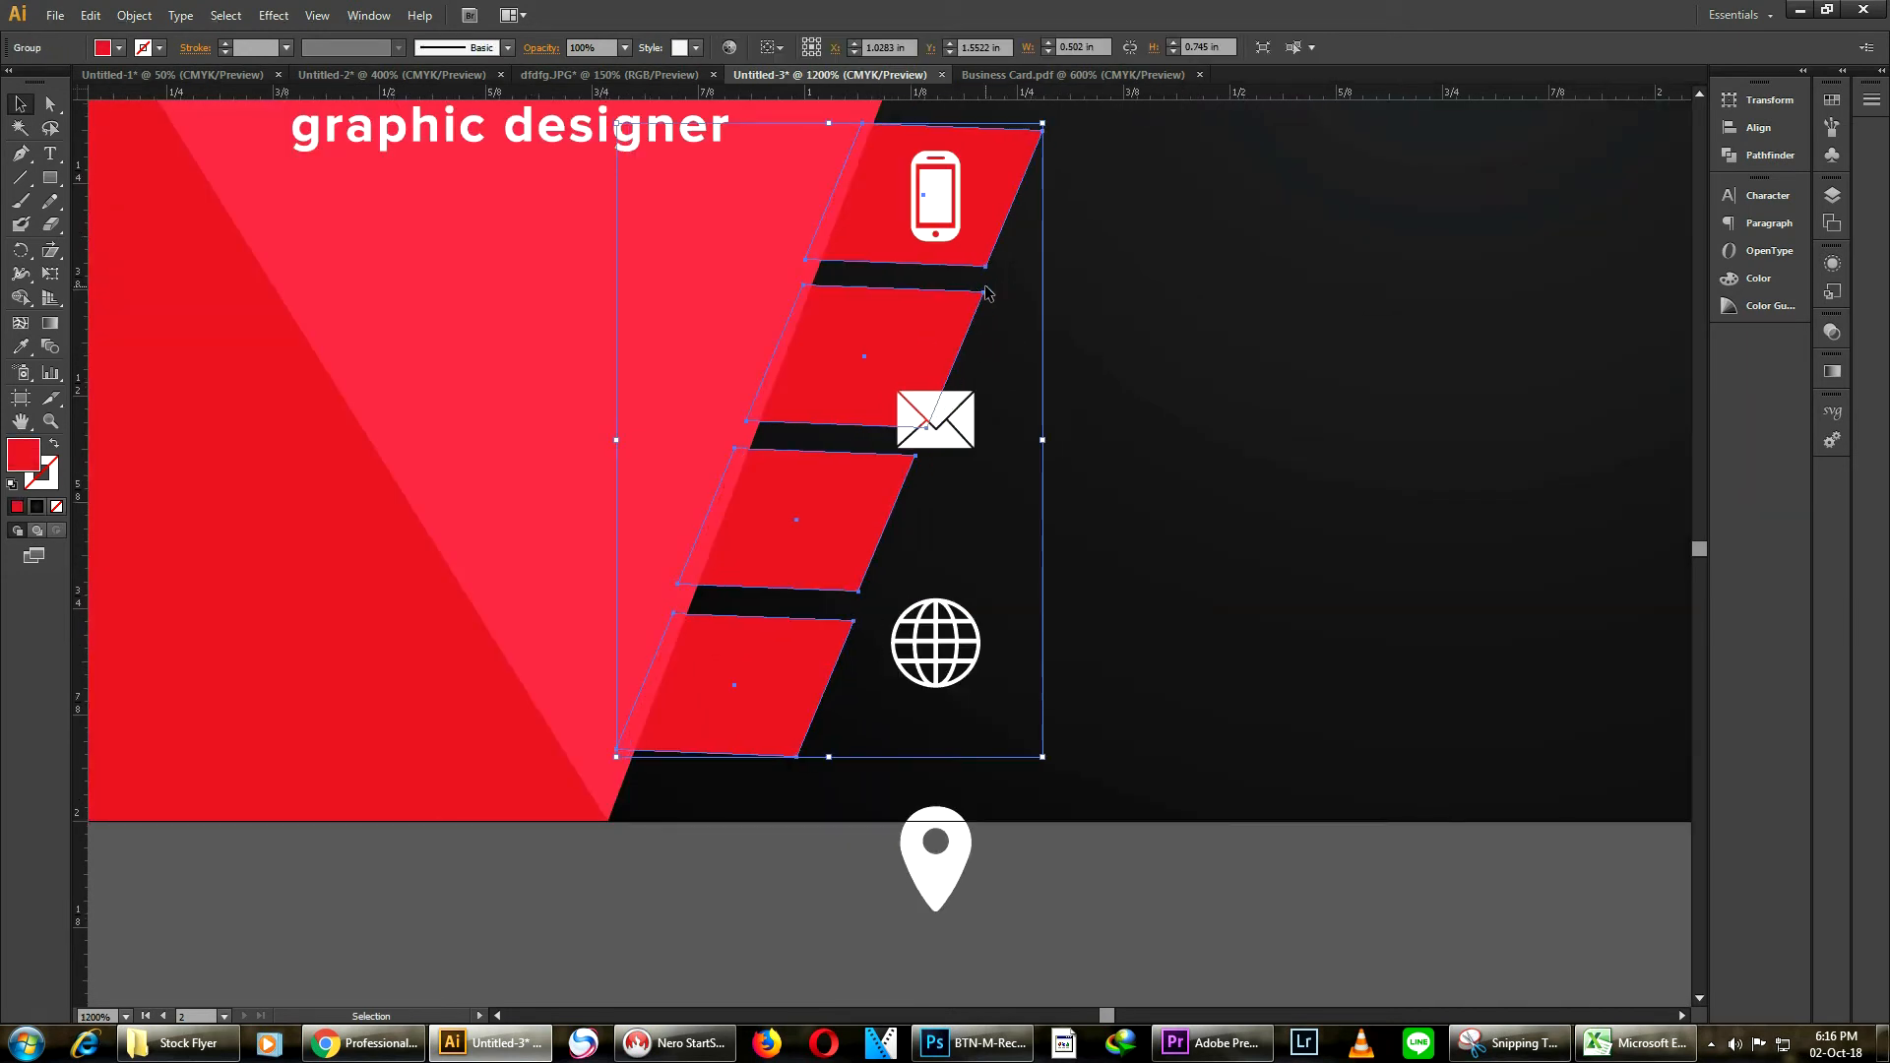
Move the e-mail, globe and location icons onto the second, third and fourth red stripes
left_click(1082, 390)
left_click_drag(931, 440, 864, 377)
left_click(1109, 392)
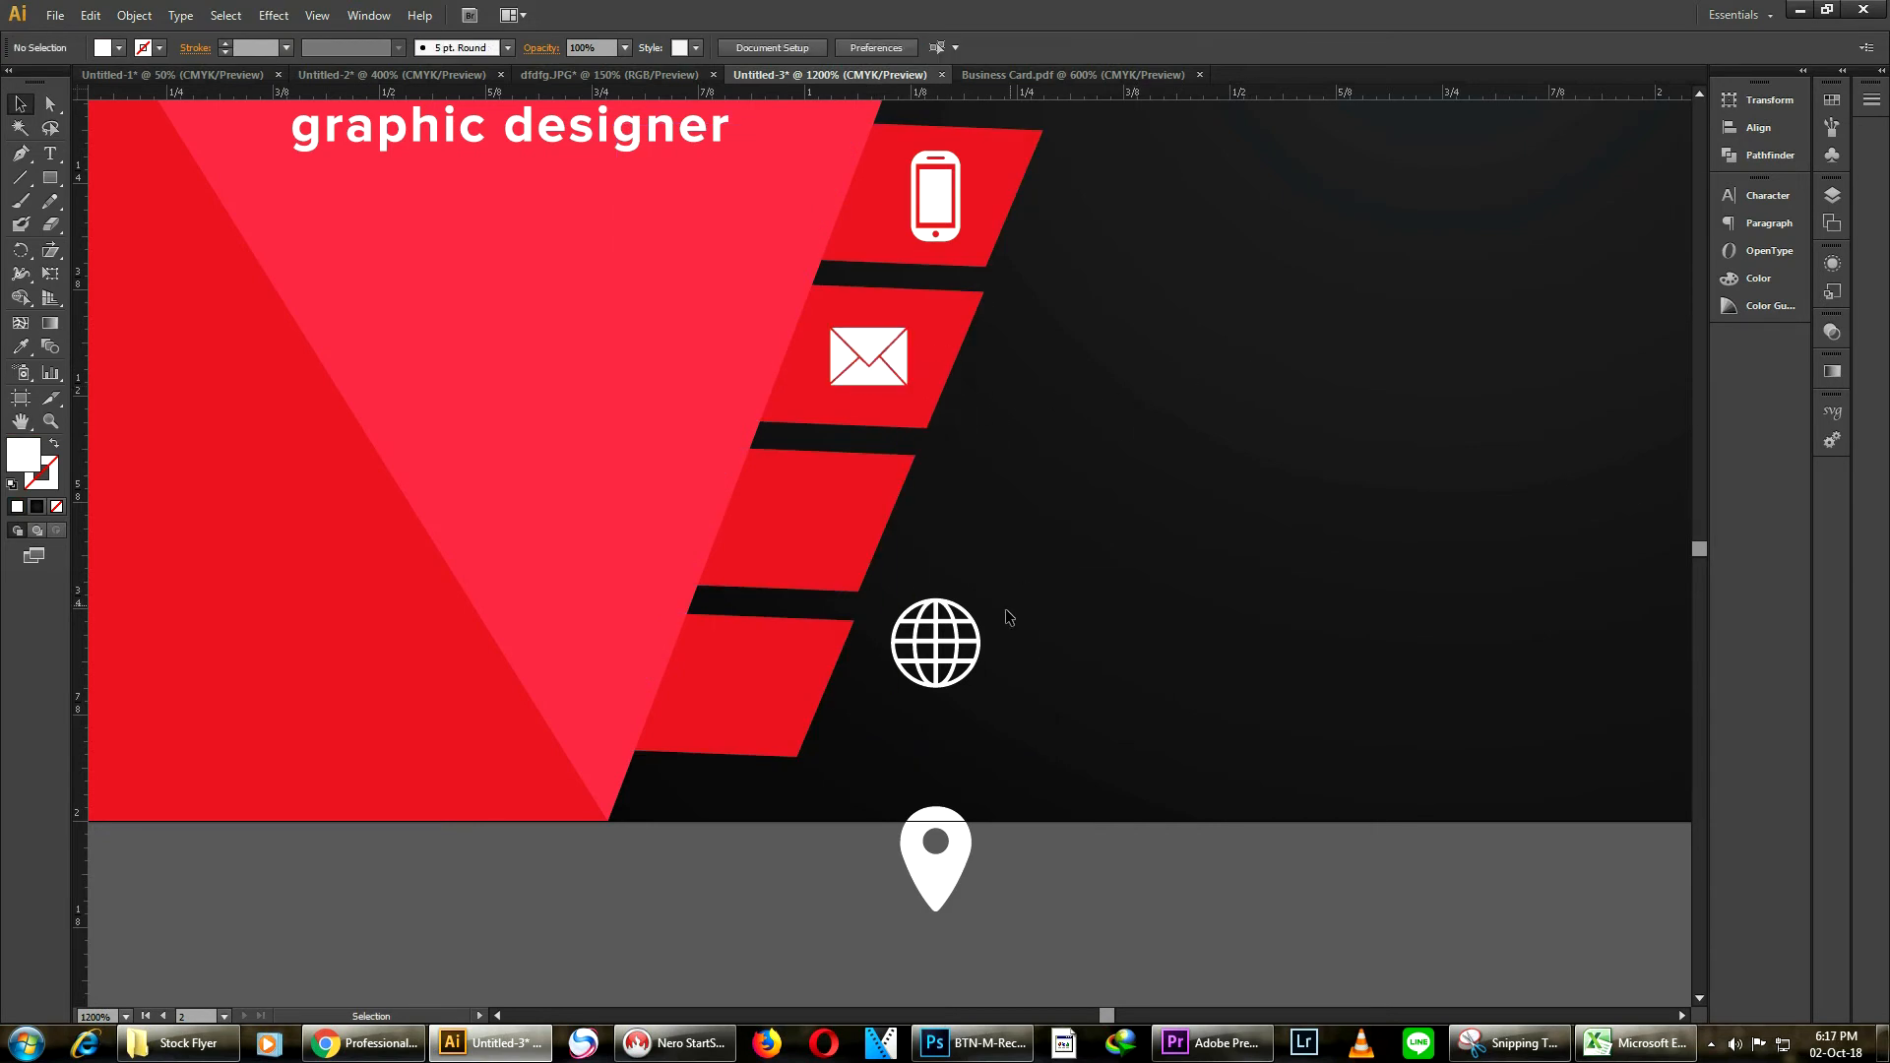
left_click_drag(902, 616, 790, 499)
left_click(1224, 576)
left_click_drag(930, 851, 724, 700)
left_click(1333, 569)
Move the contact details text block onto the back card beside the icons
scroll(1334, 570, "down", 3)
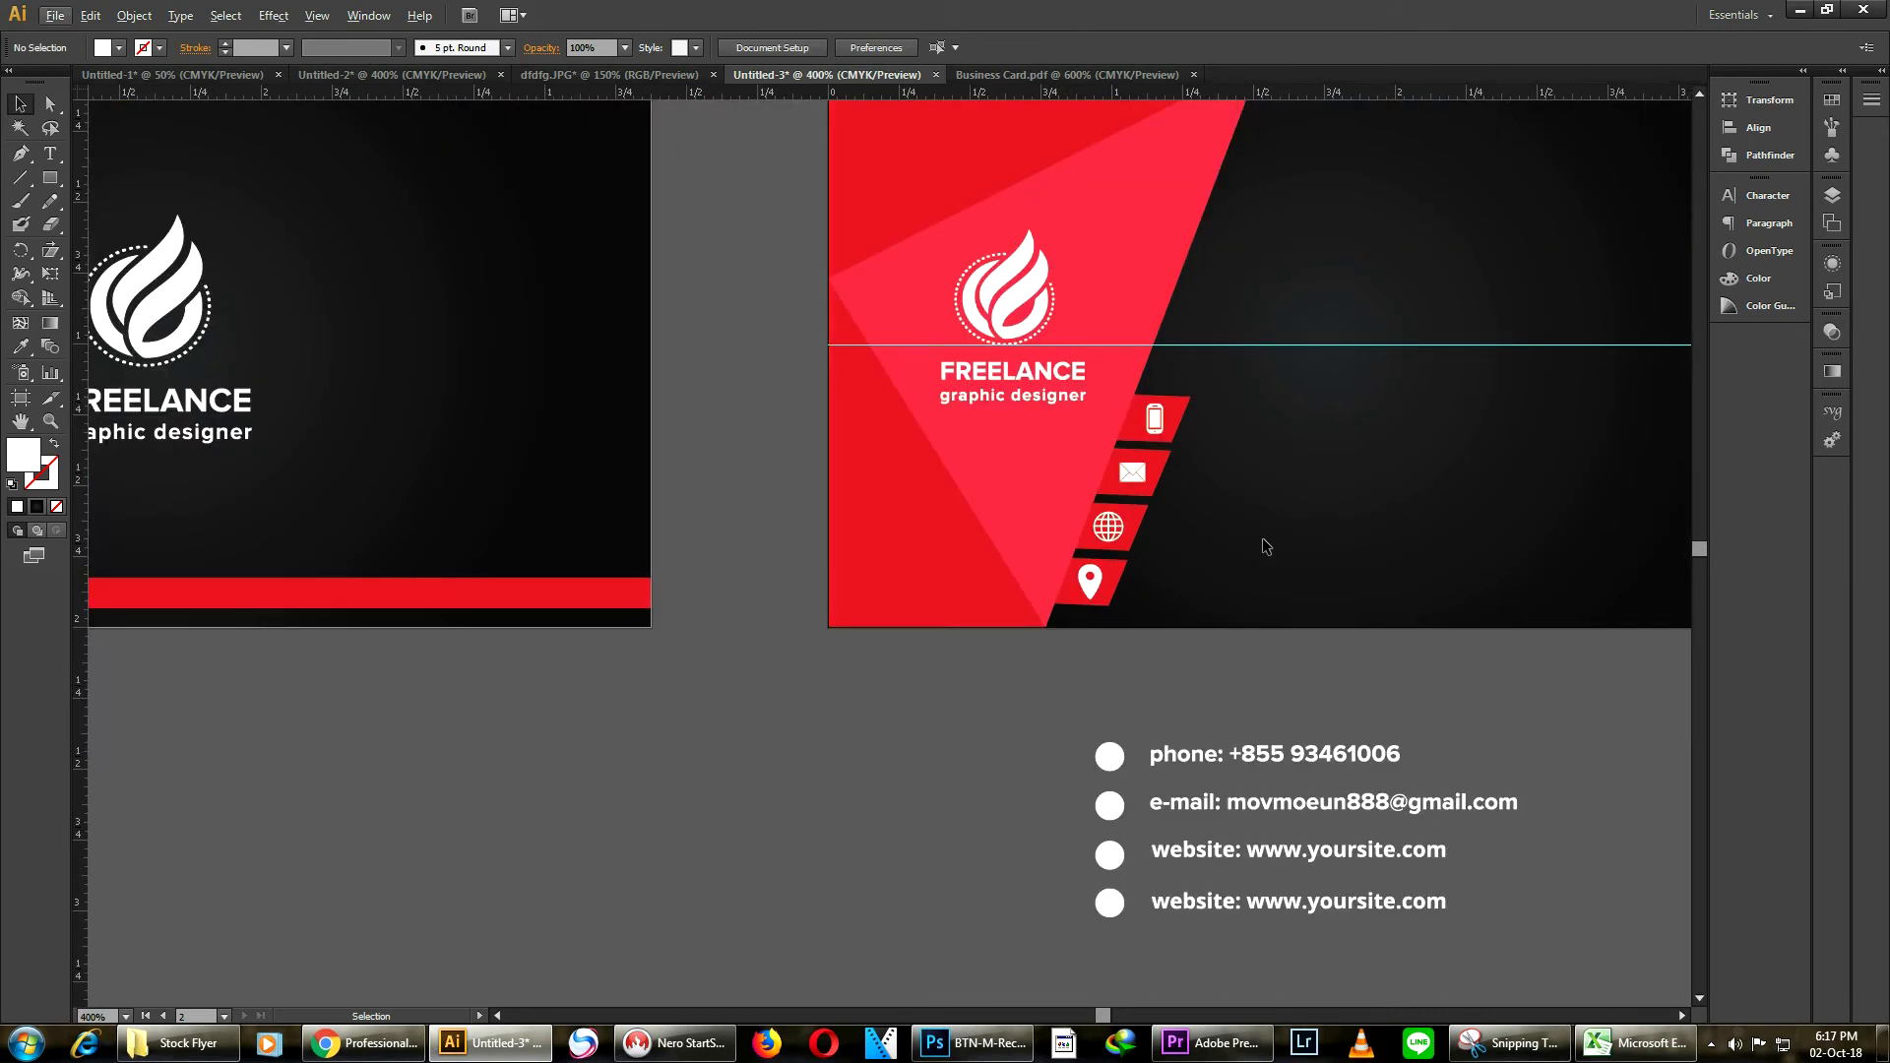
scroll(1250, 524, "down", 1)
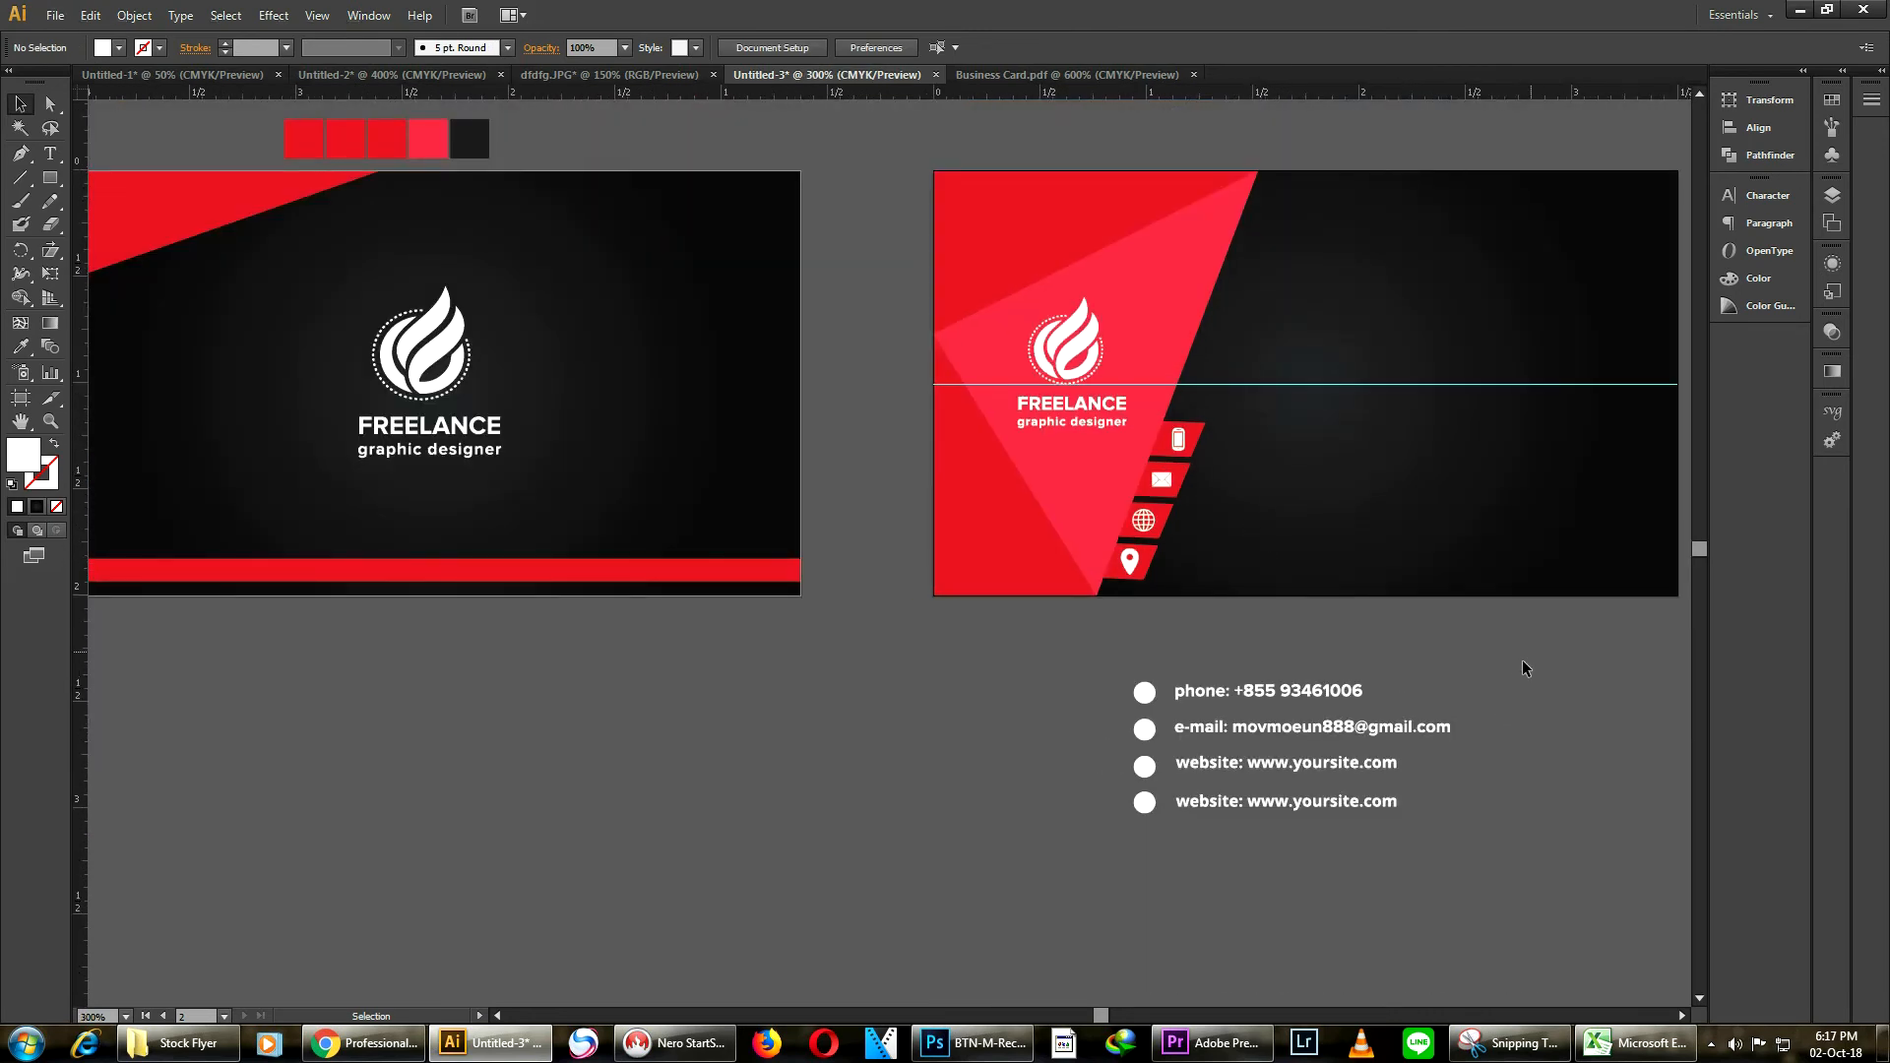
left_click_drag(1267, 812, 1267, 813)
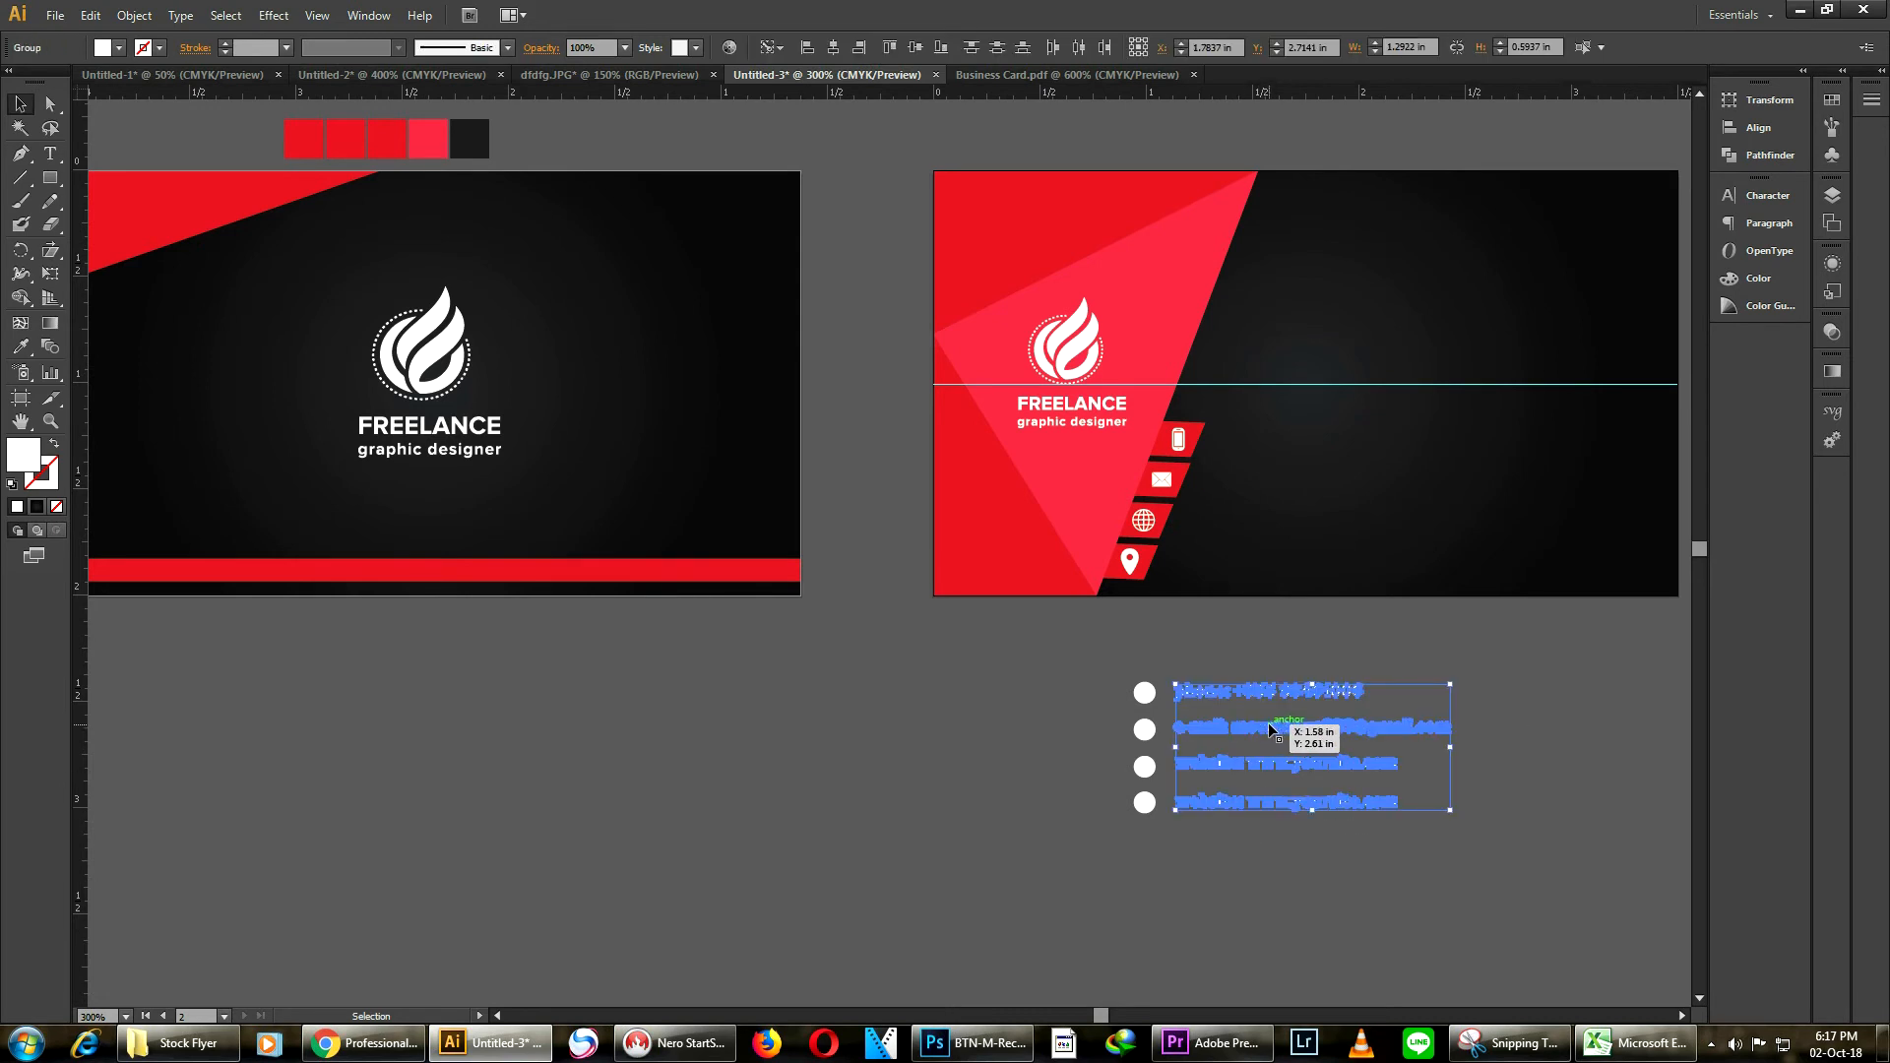
double_click(1268, 723)
double_click(1556, 709)
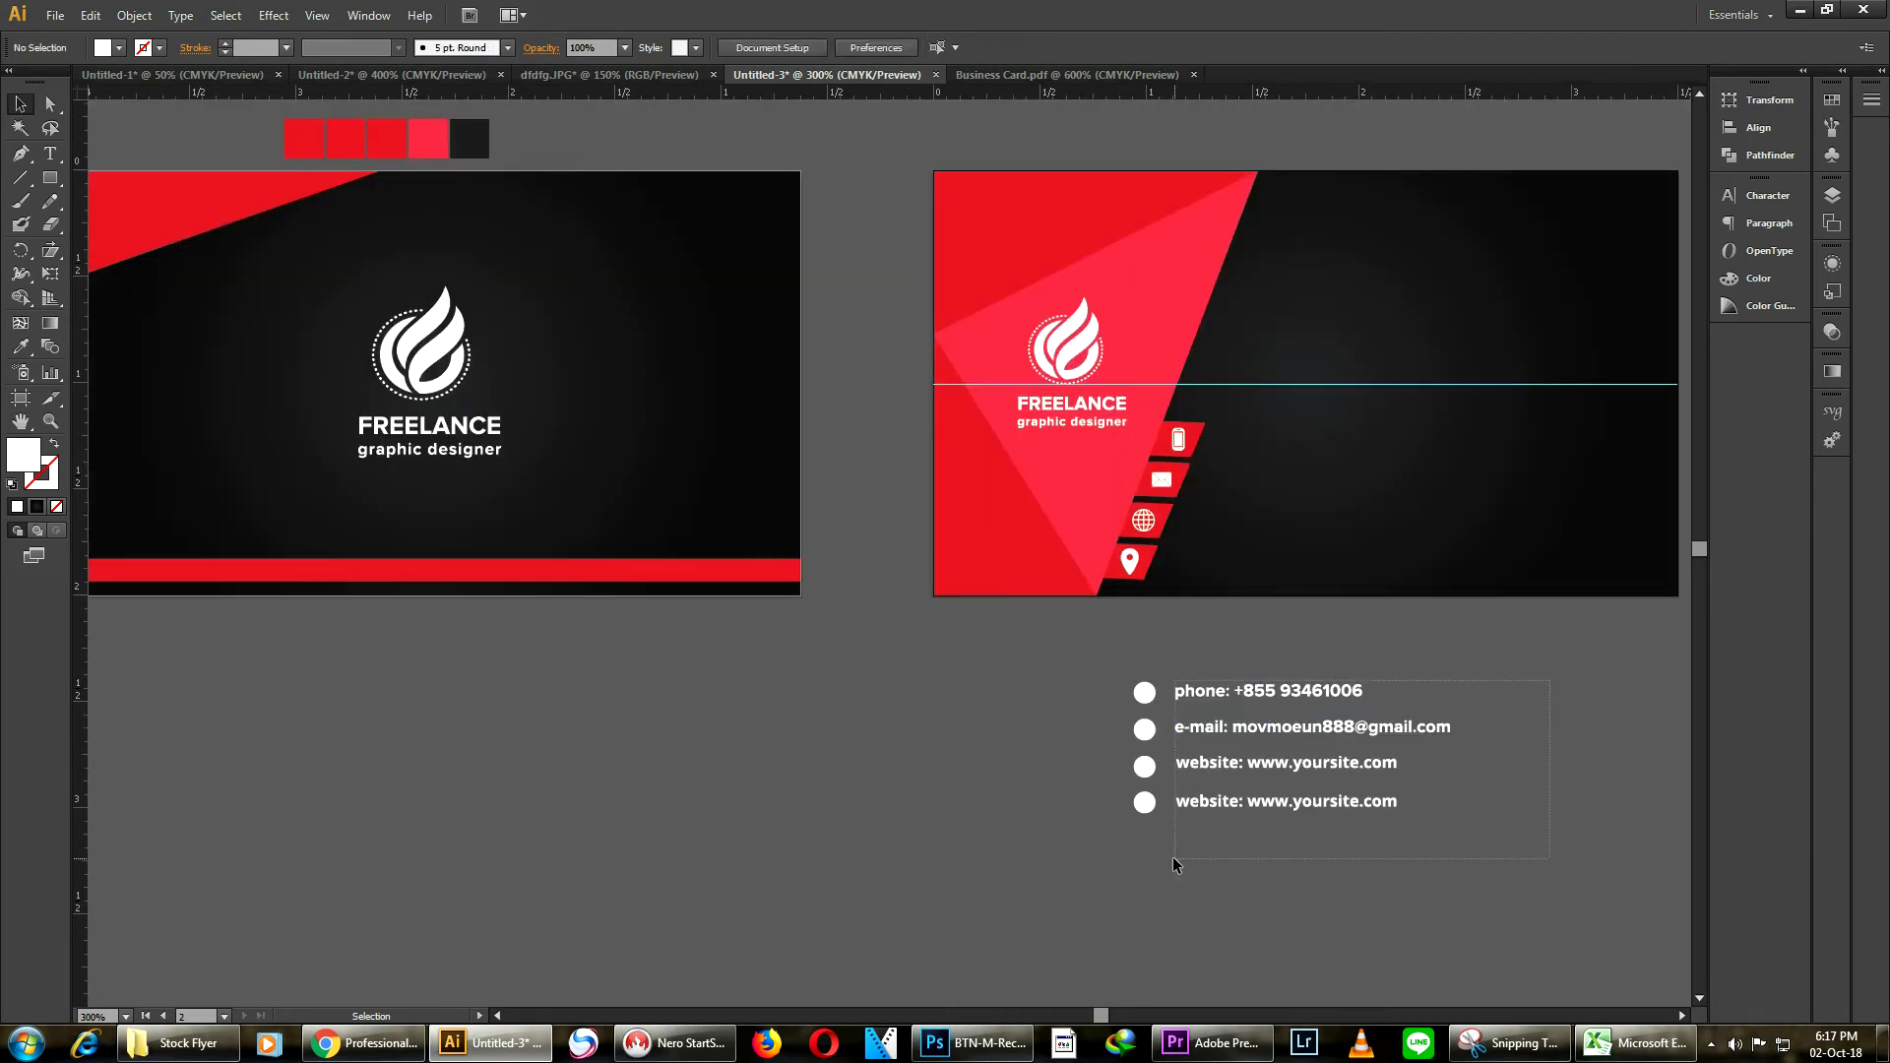
left_click(1231, 771)
left_click_drag(1257, 721, 1298, 482)
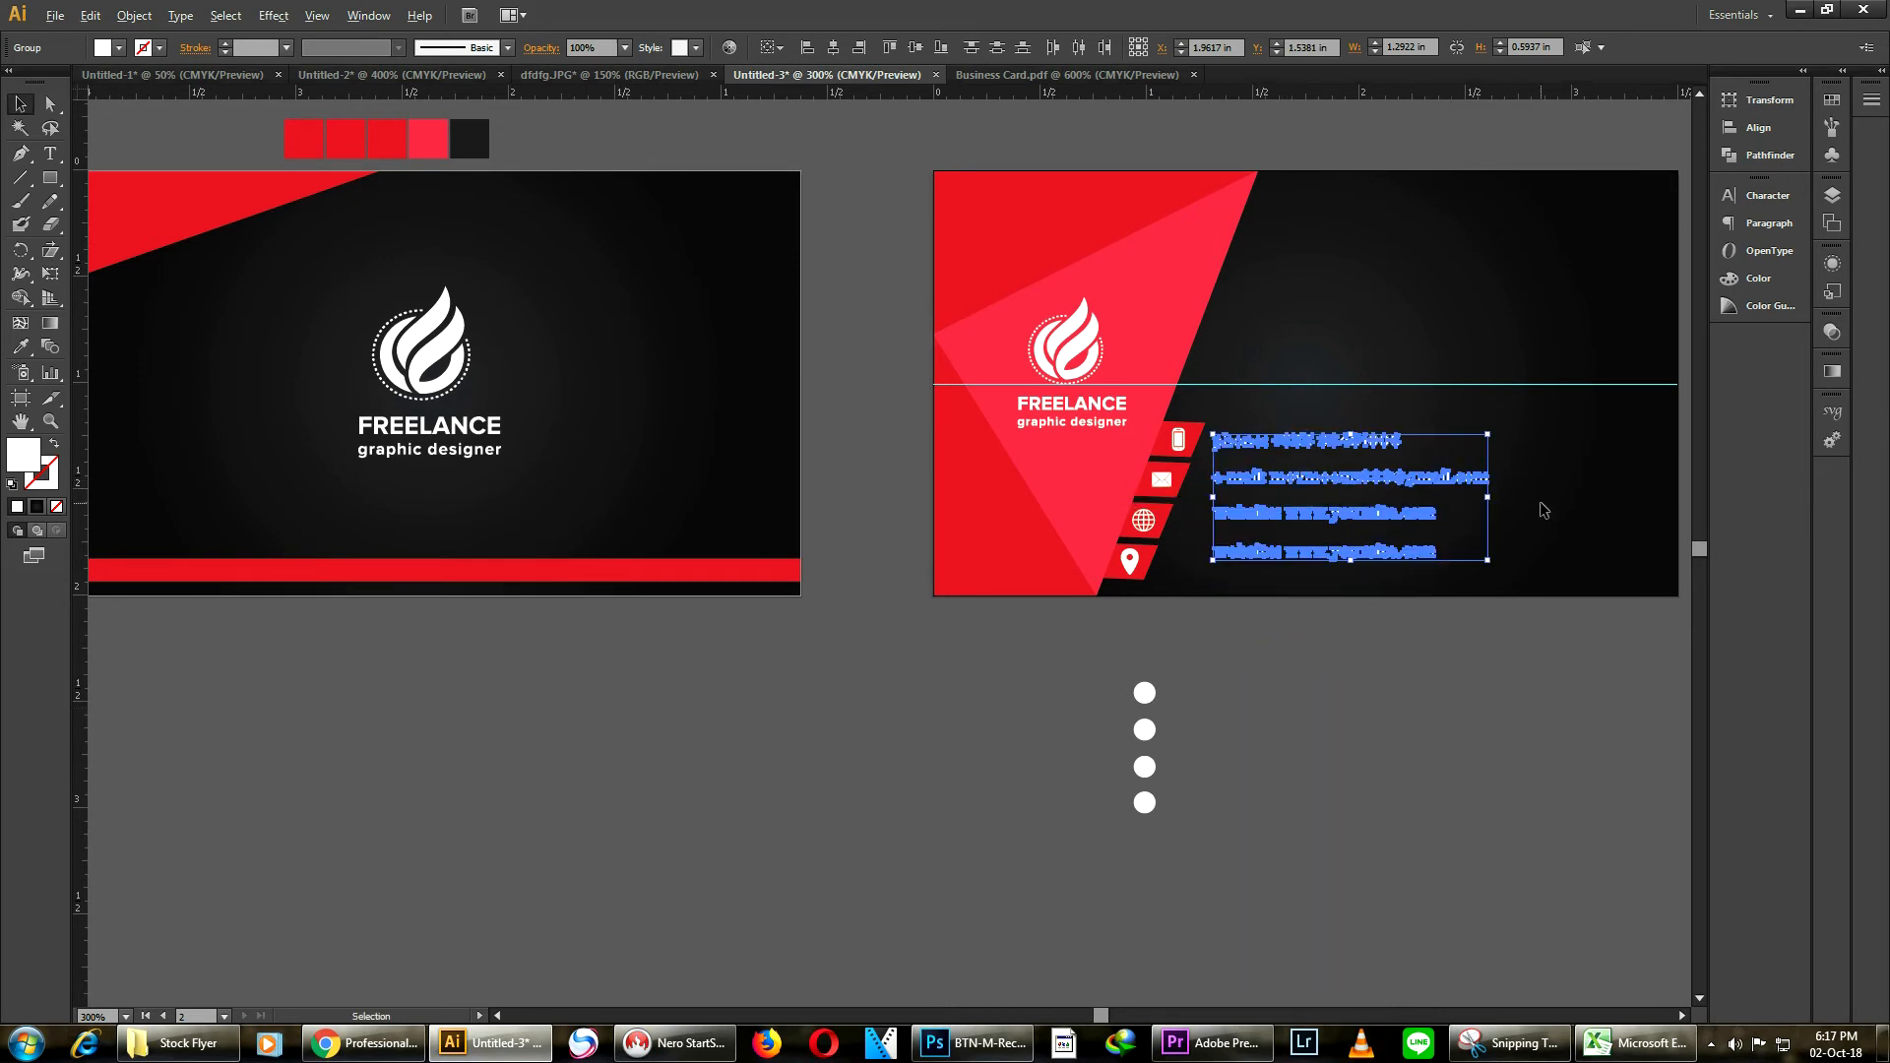
Select the contact text block and nudge it slightly left
scroll(1542, 509, "up", 2)
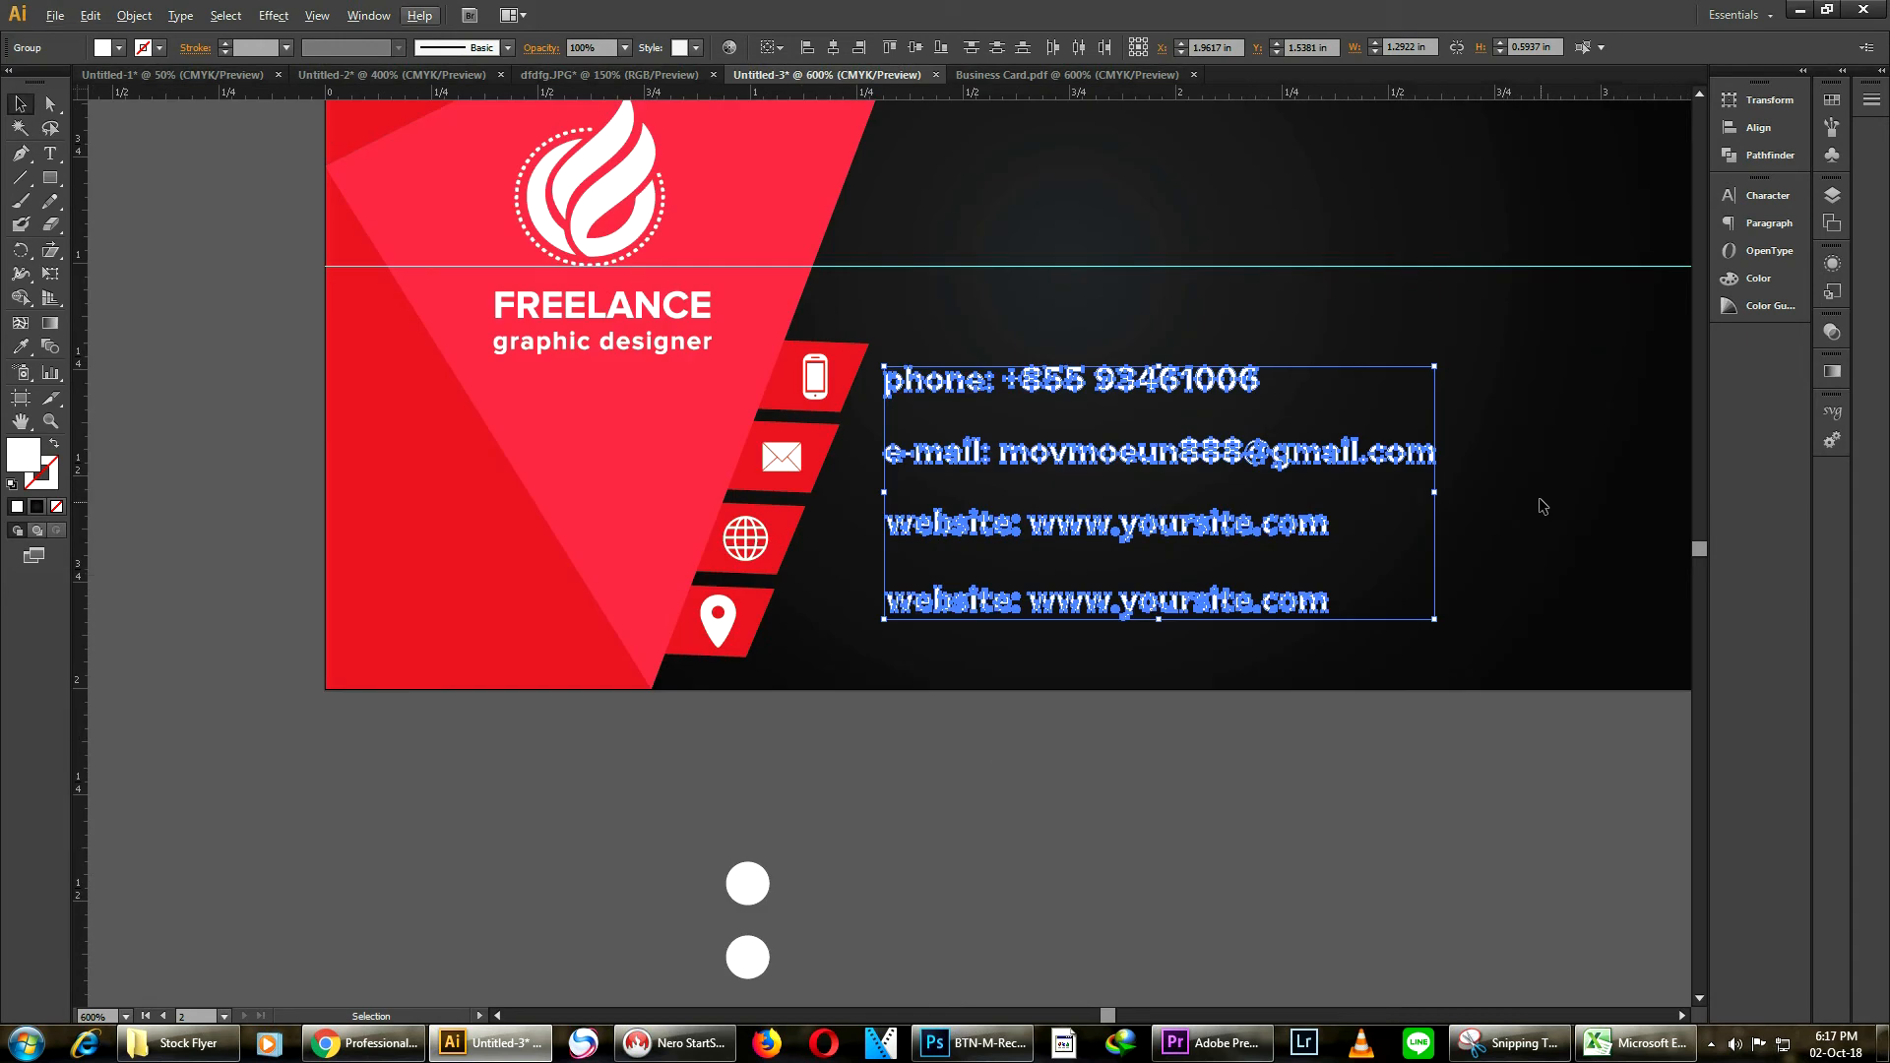
left_click(1262, 760)
left_click_drag(1327, 330, 1081, 681)
key("Left")
key("Left")
key("Right")
left_click(1057, 689)
Shift the e-mail and website lines left so each line follows its slanted stripe and icon
left_click_drag(1094, 455, 1061, 460)
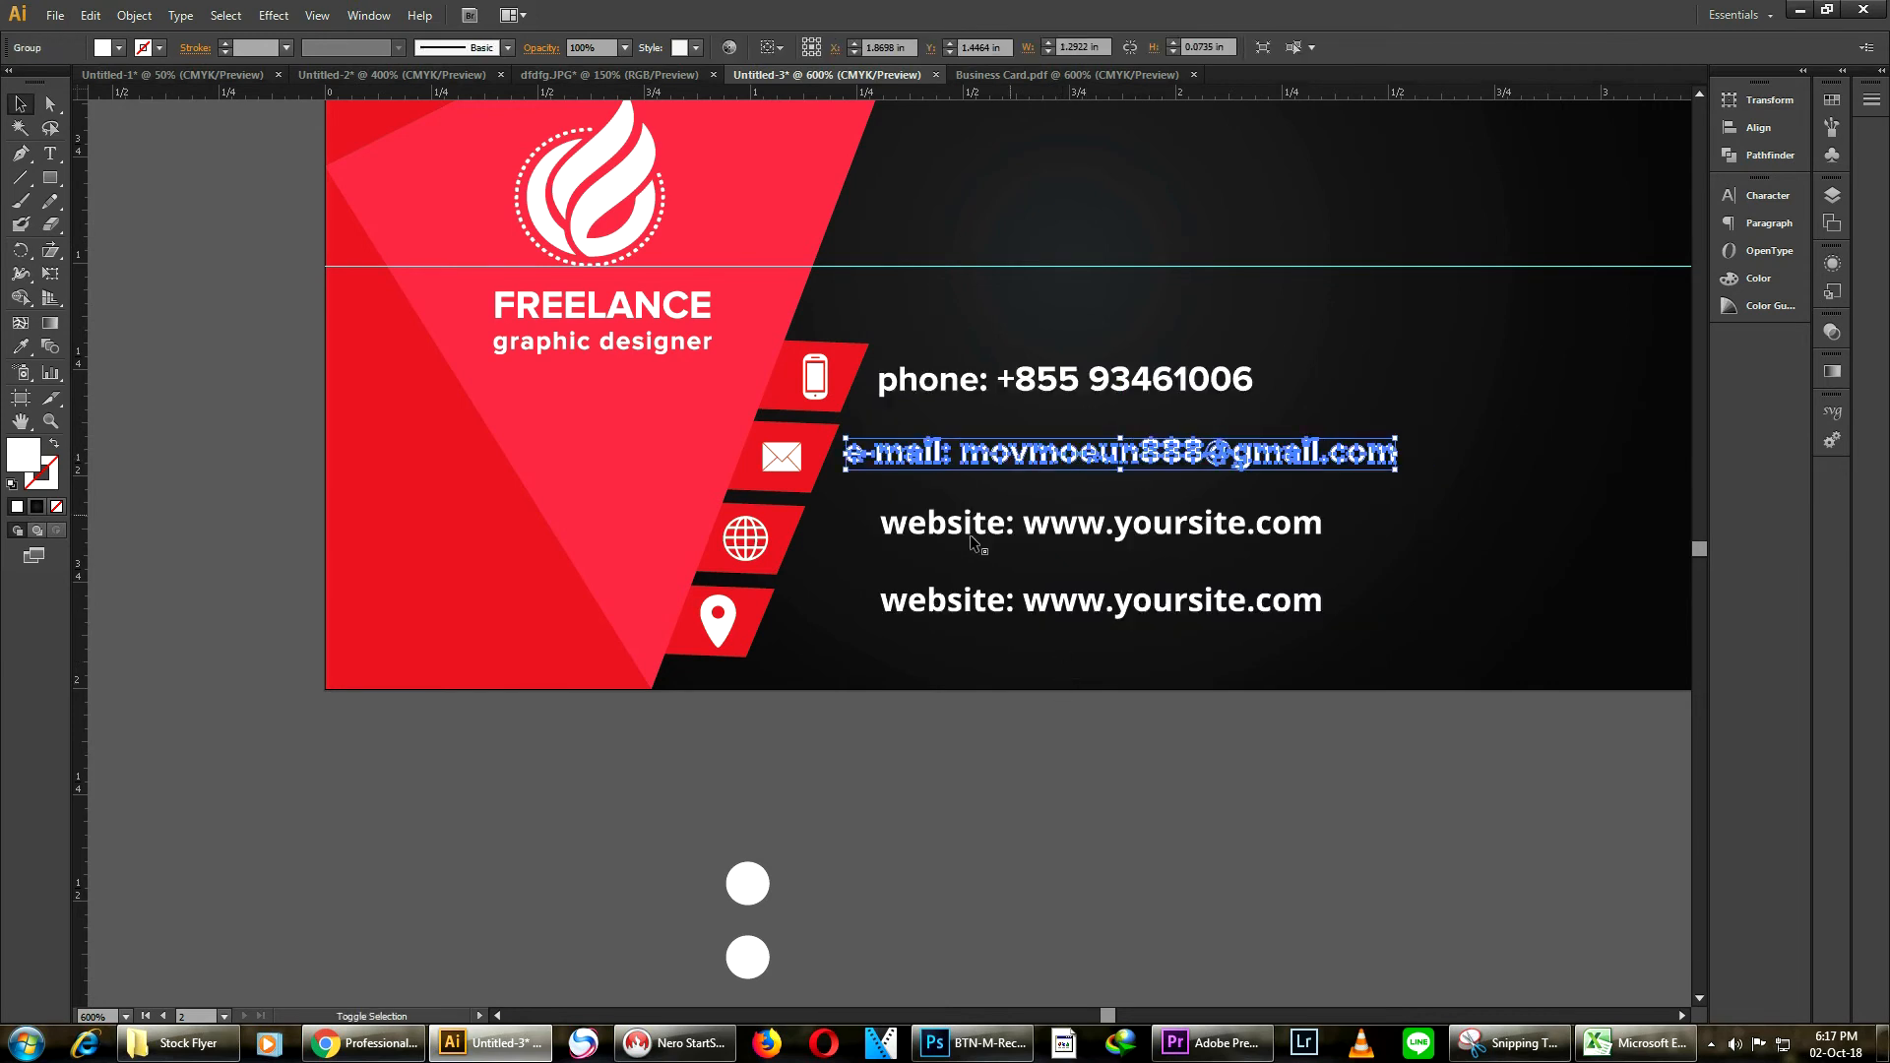
left_click_drag(936, 542, 860, 565)
left_click_drag(983, 459, 972, 470)
scroll(1196, 486, "down", 2)
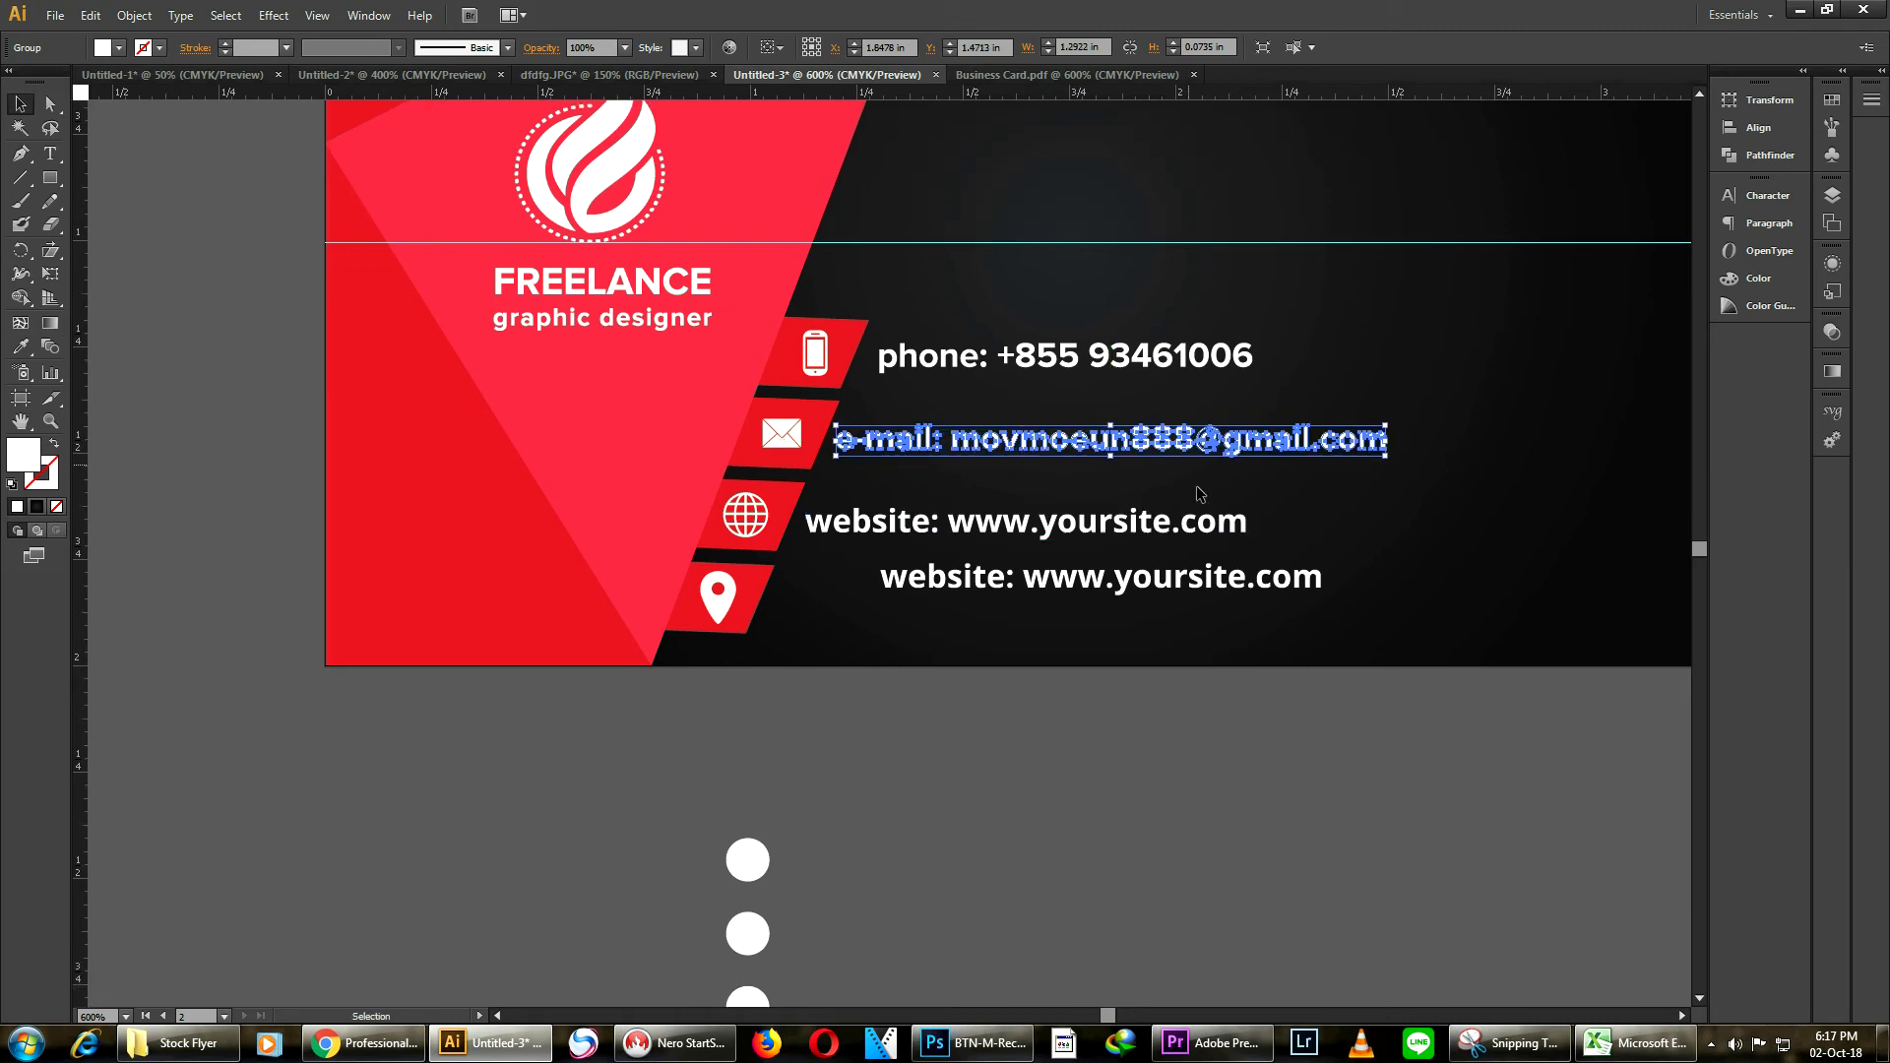
left_click_drag(946, 544, 842, 567)
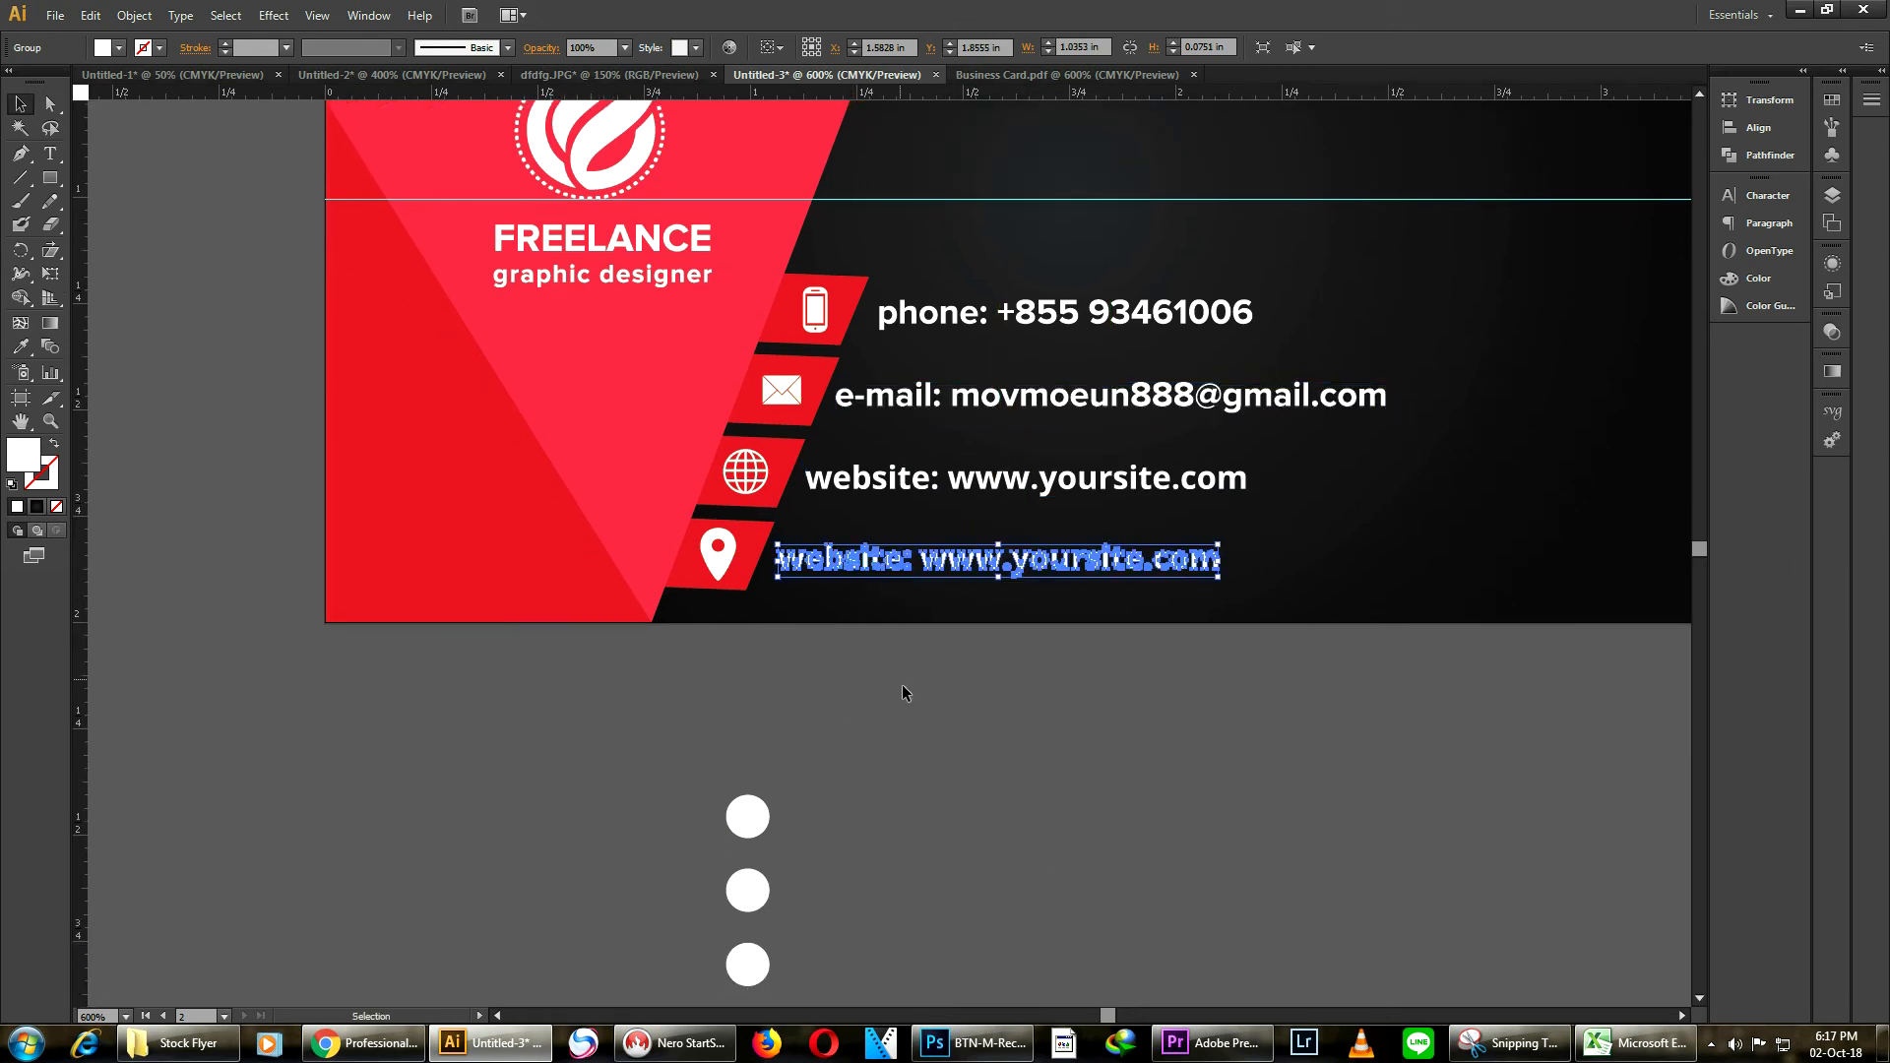
left_click(901, 683)
scroll(1030, 579, "down", 3)
scroll(1040, 552, "up", 3)
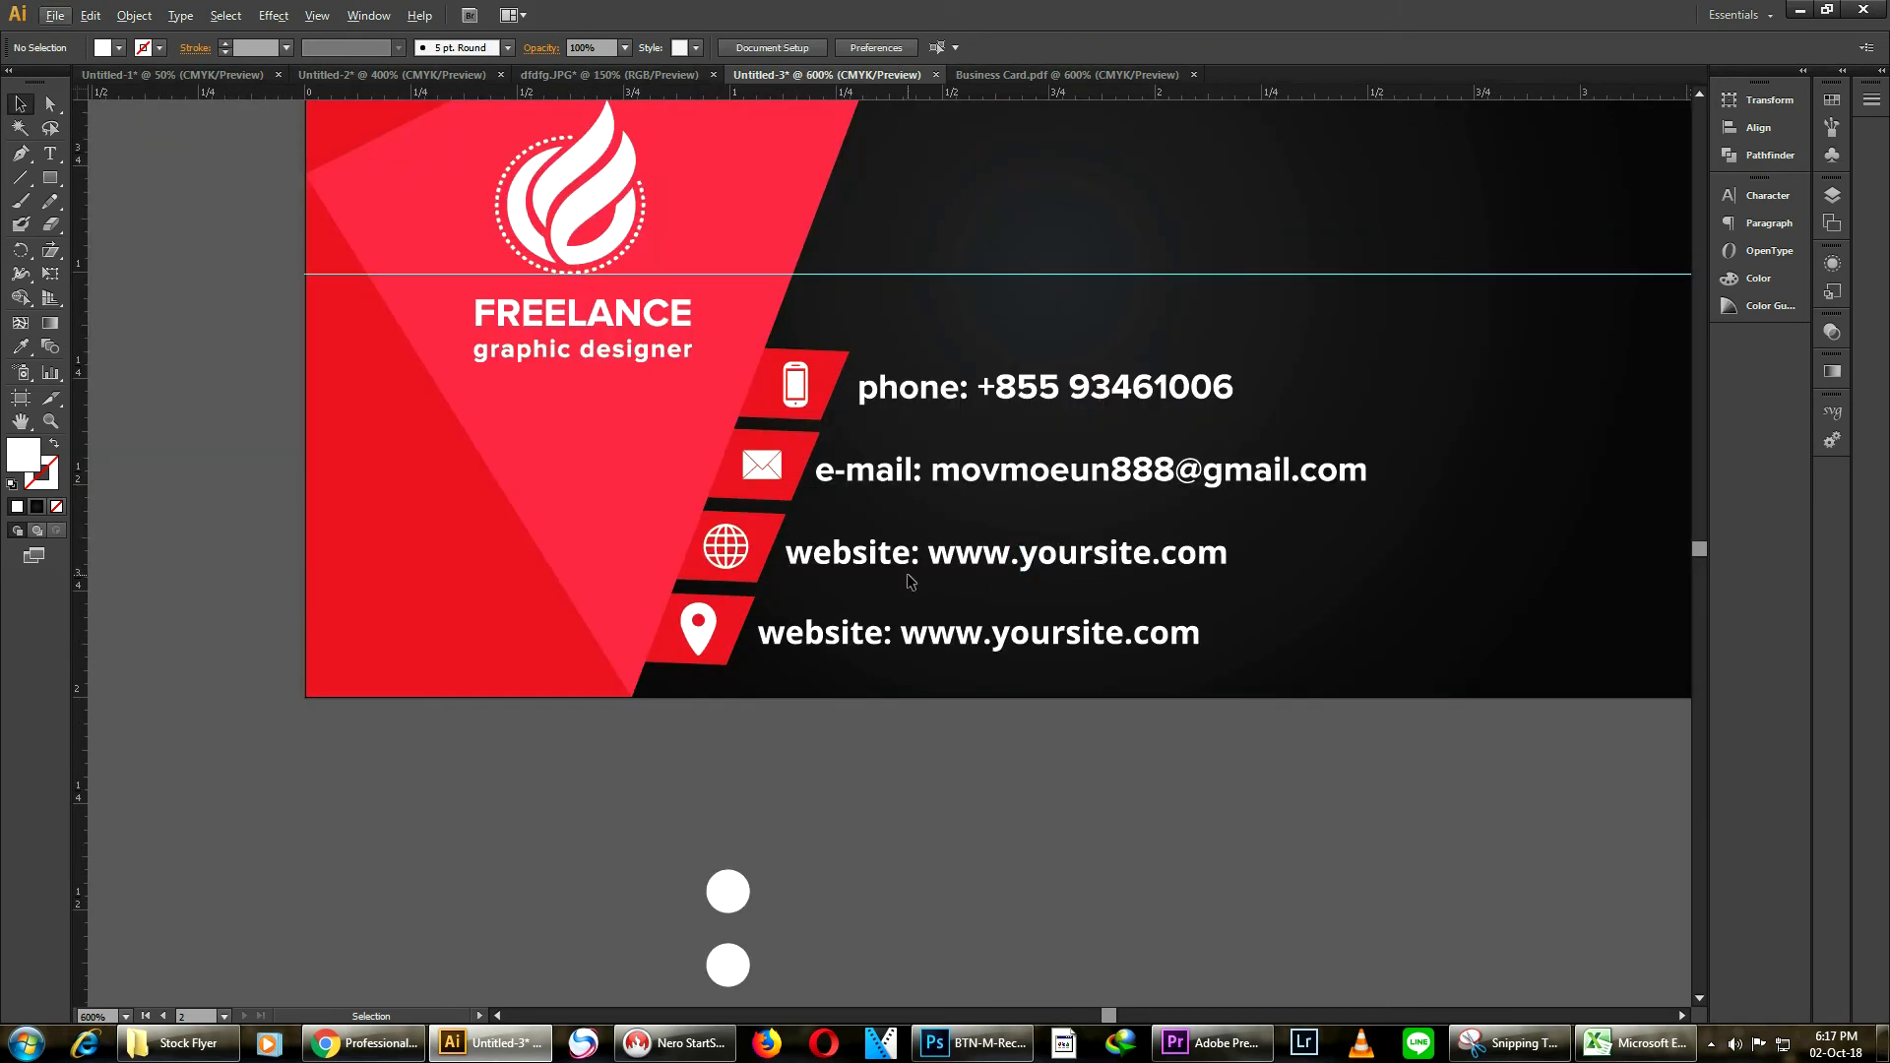